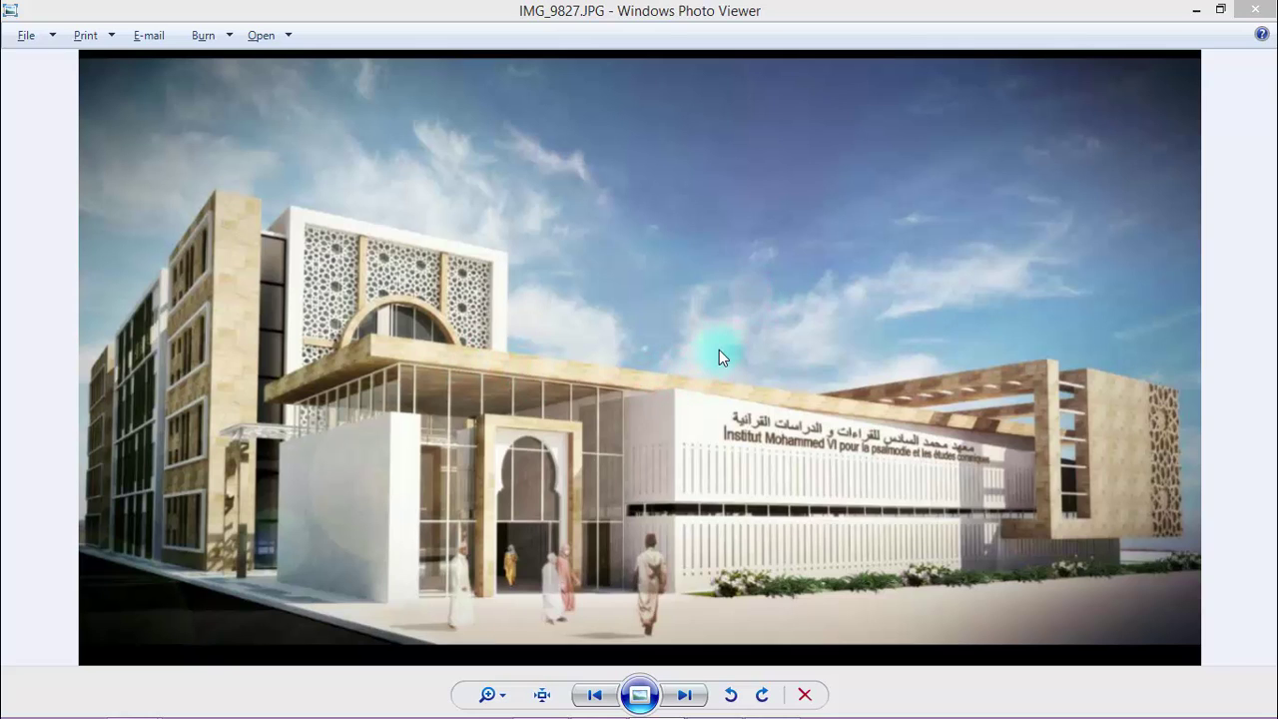
Switch from the Institut Mohammed VI rendering in Photo Viewer to the ARCHICAD project.
key("alt+Tab")
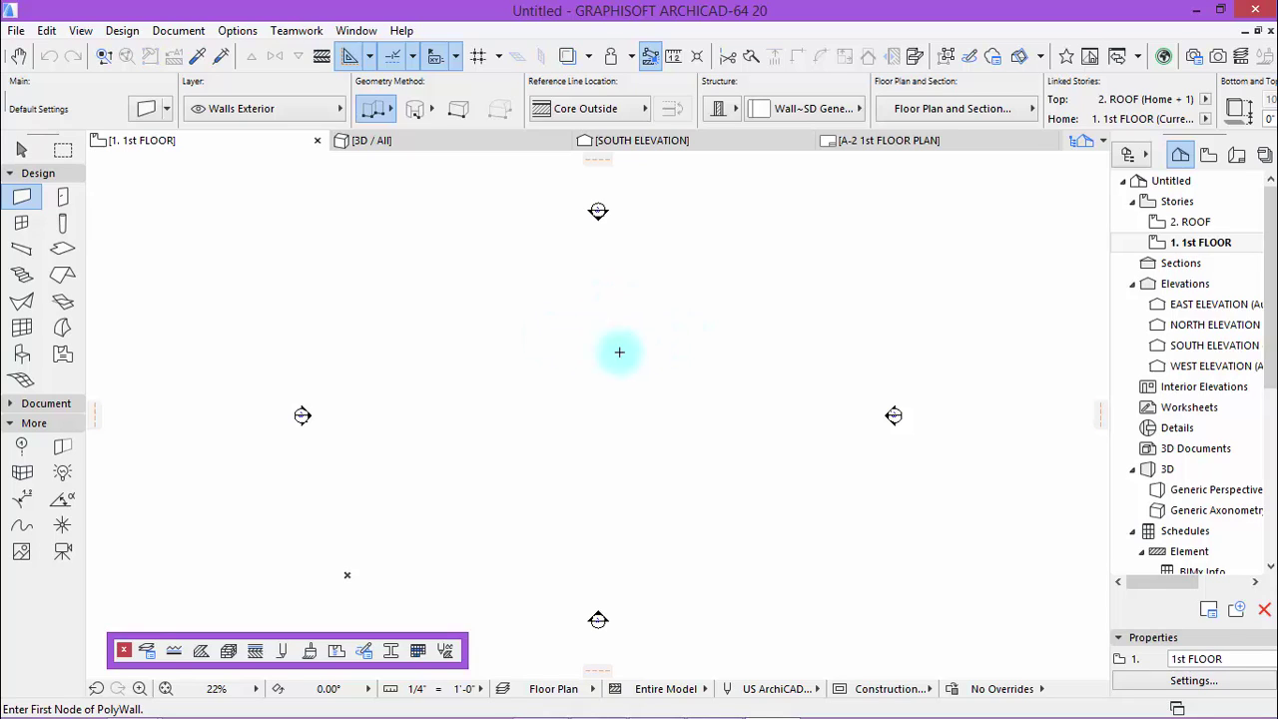
Set the model and layout working units to centimeters, both with 2 decimals.
left_click(244, 31)
mouse_move(288, 444)
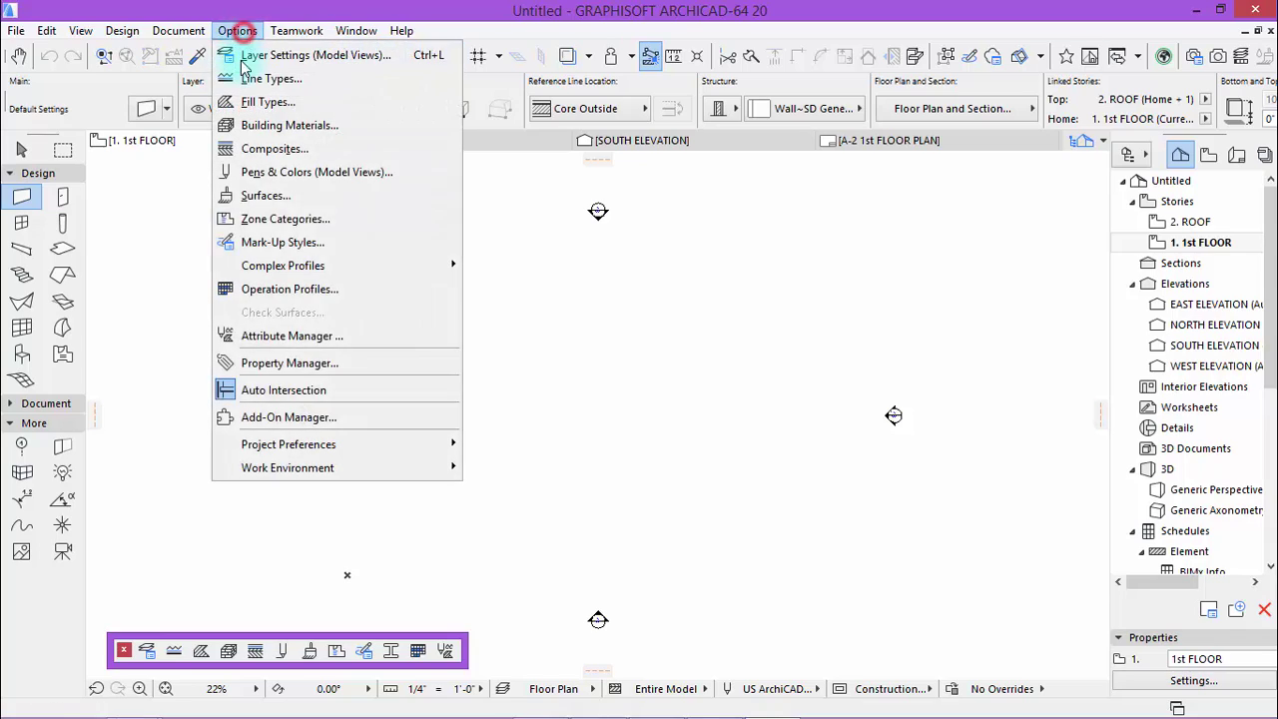
left_click(400, 443)
left_click(639, 330)
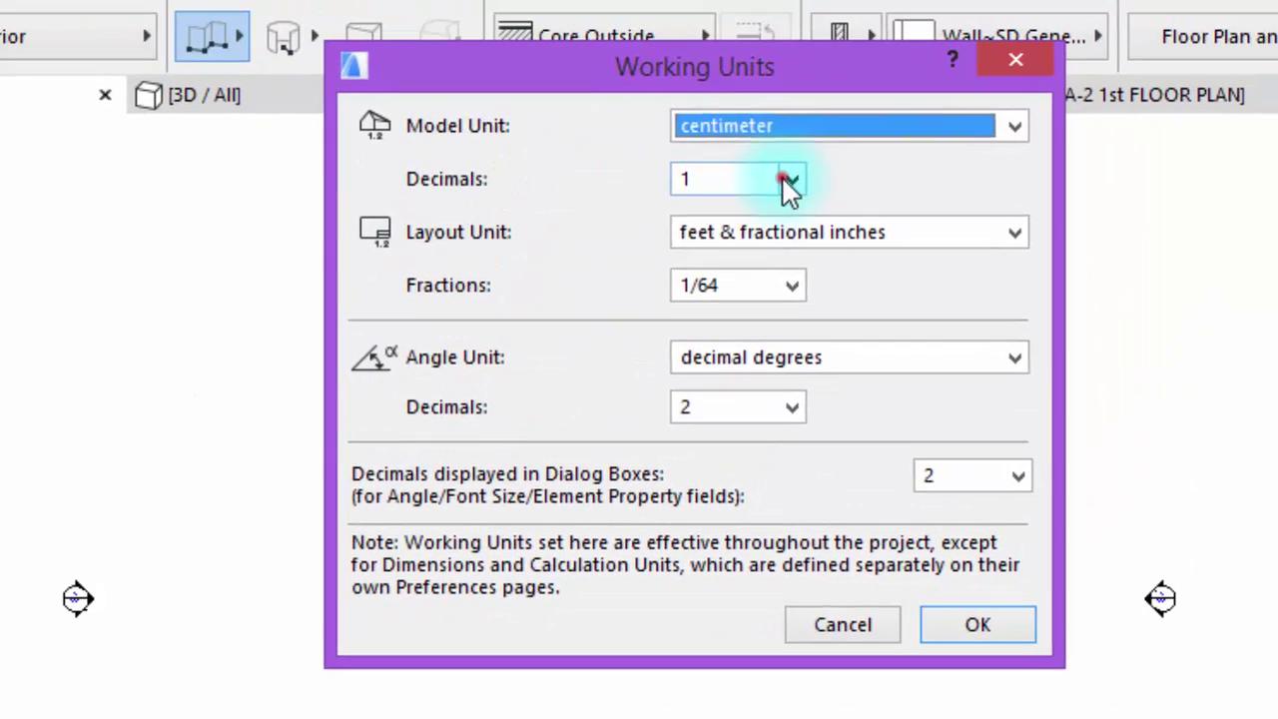
left_click(791, 178)
left_click(735, 258)
left_click(765, 240)
left_click(733, 287)
left_click(731, 295)
left_click(699, 352)
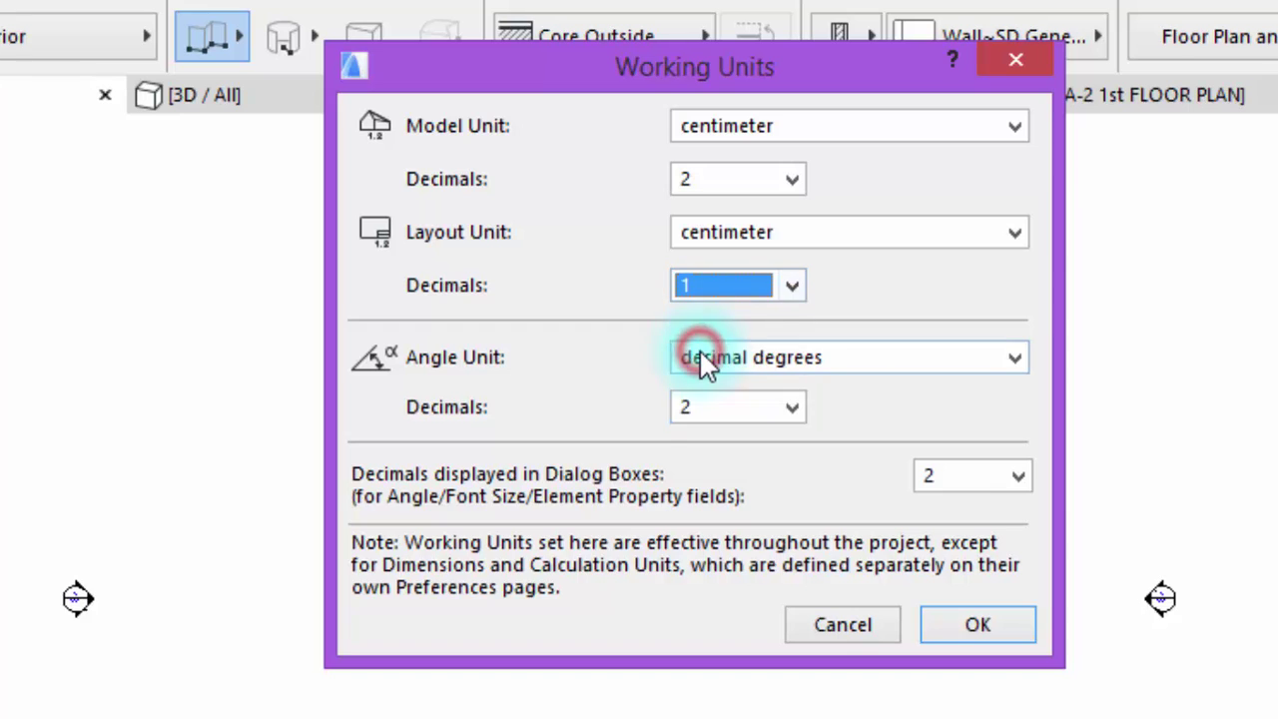
left_click(721, 288)
left_click(696, 359)
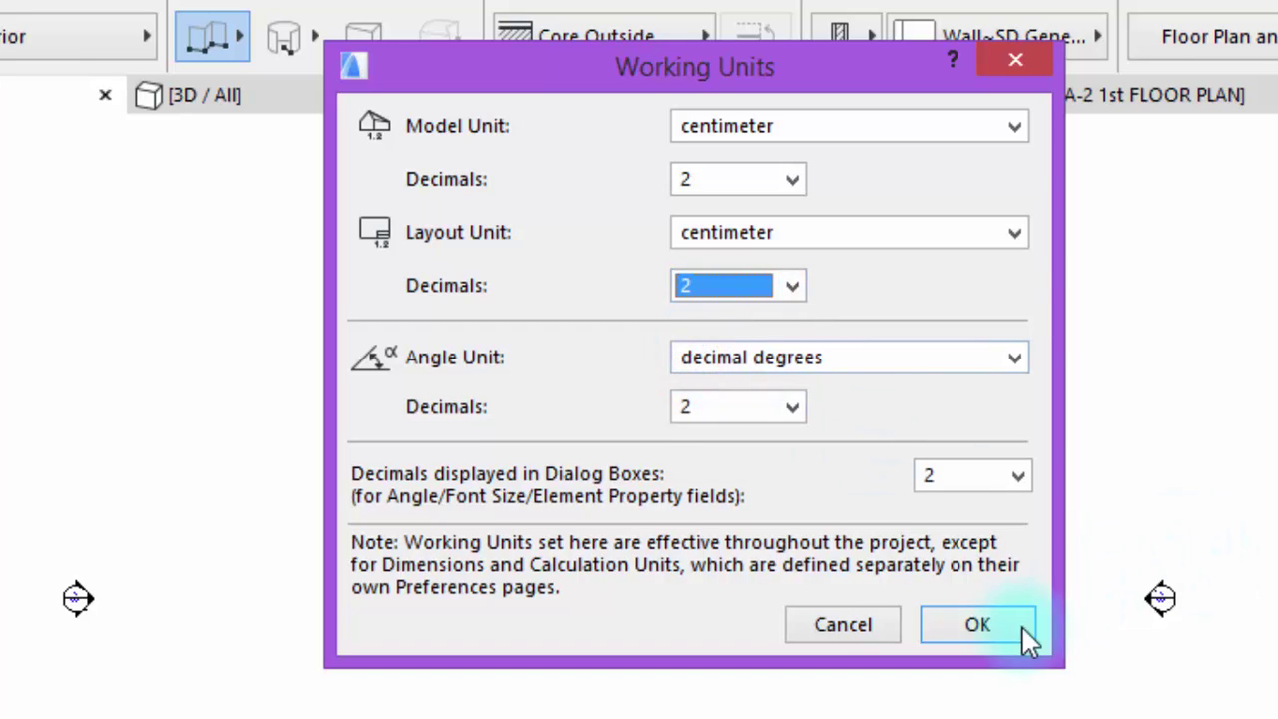
left_click(976, 628)
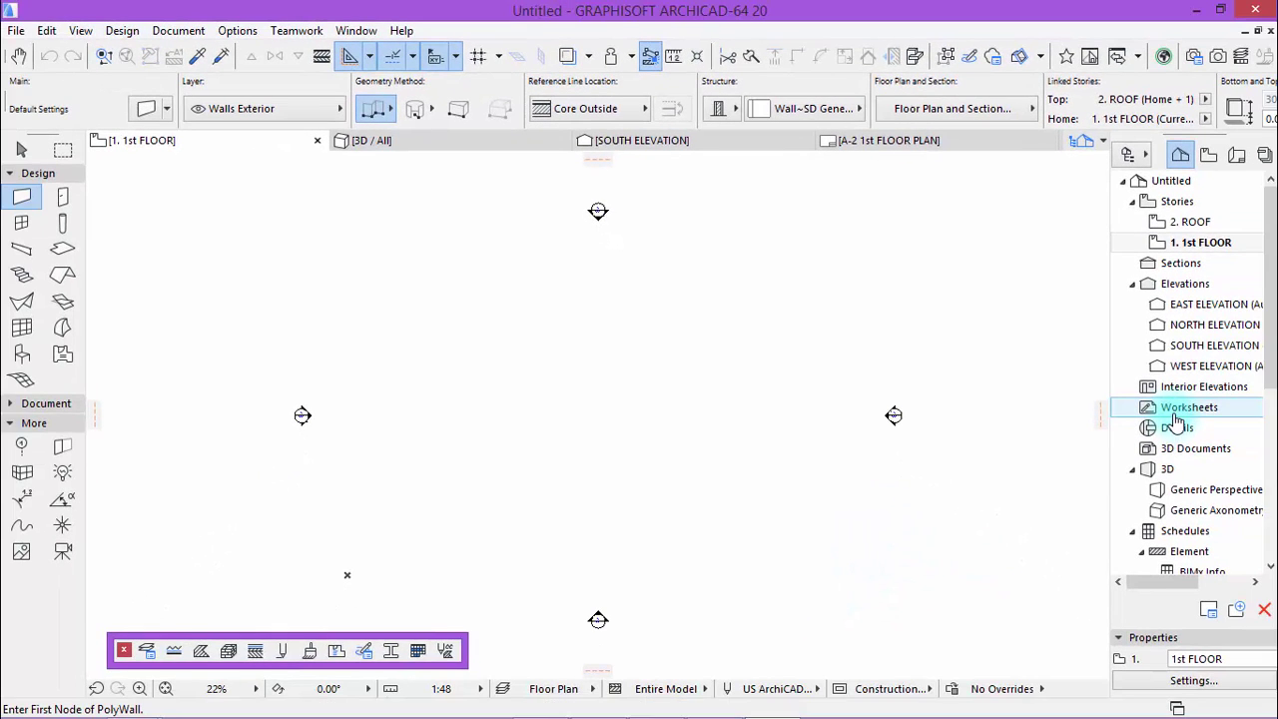
Add a new independent worksheet named 'Ground' (W-01) under Worksheets in the Navigator.
right_click(1176, 417)
left_click(1083, 422)
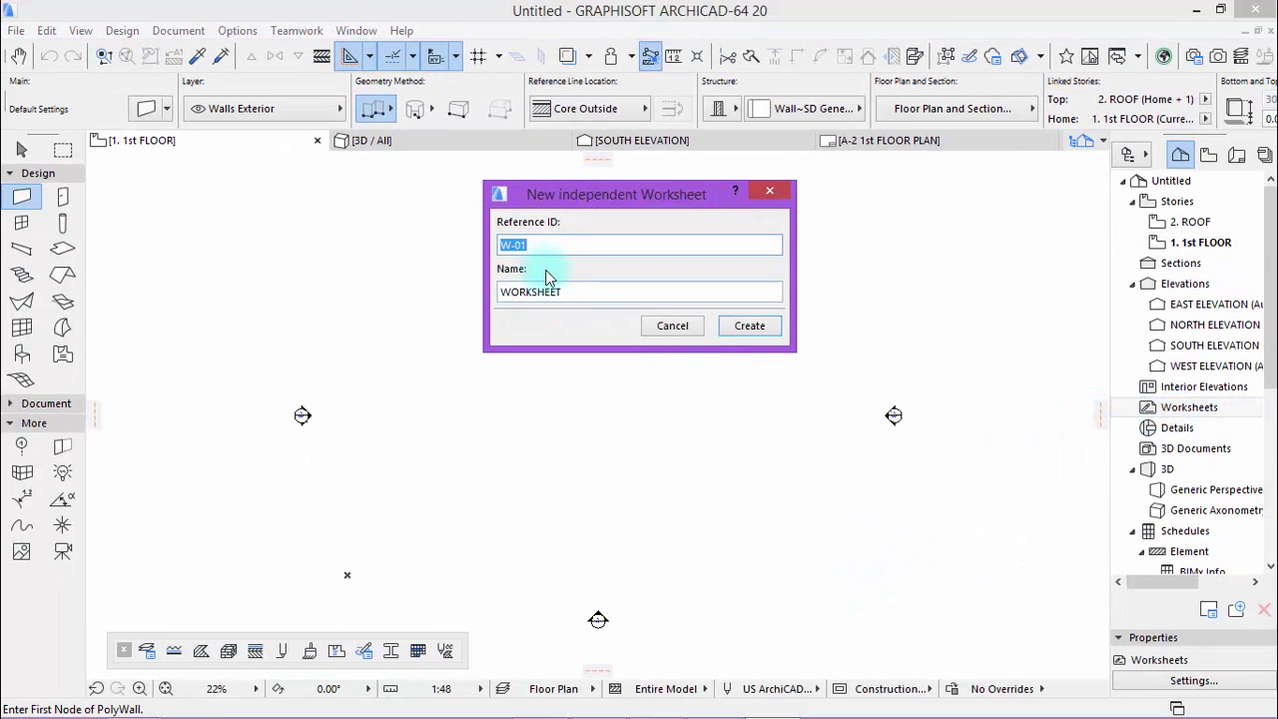
left_click_drag(575, 293, 416, 315)
type("Ground")
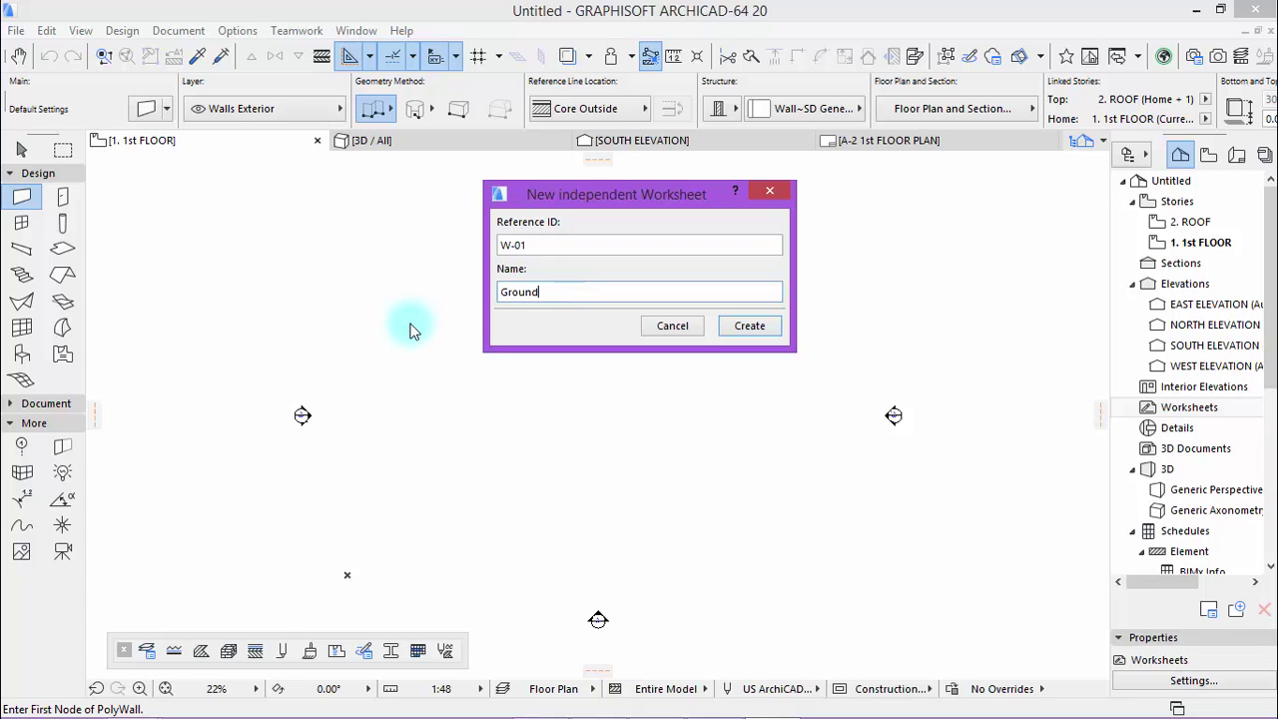
key("Return")
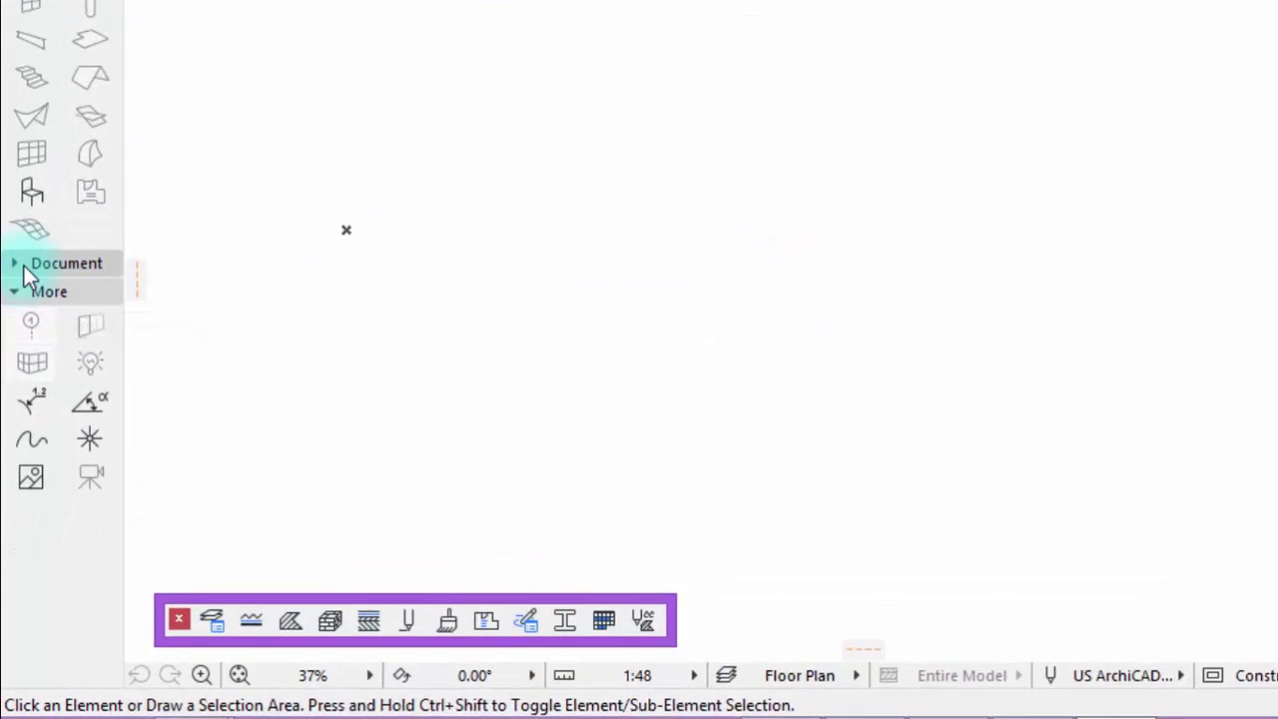
Place 2nd.dwg on the Ground worksheet with 1 drawing unit equal to 1 millimeter.
left_click(16, 403)
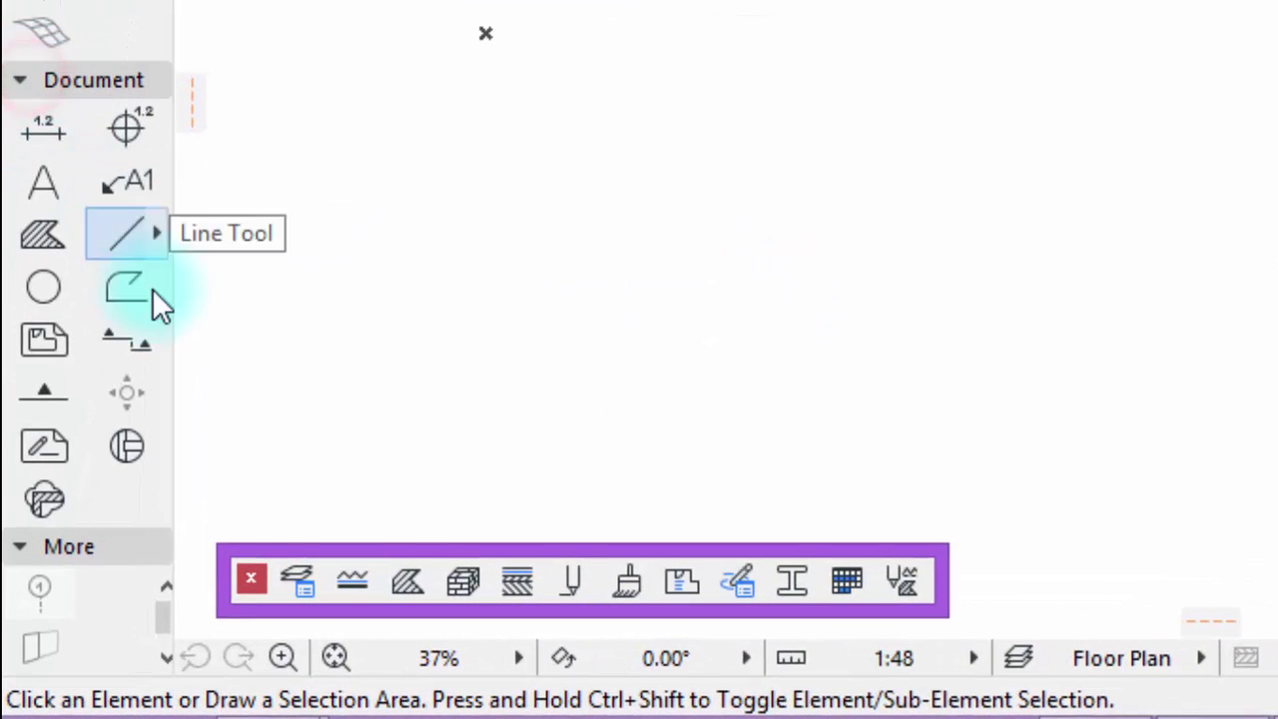
left_click(35, 336)
left_click(329, 383)
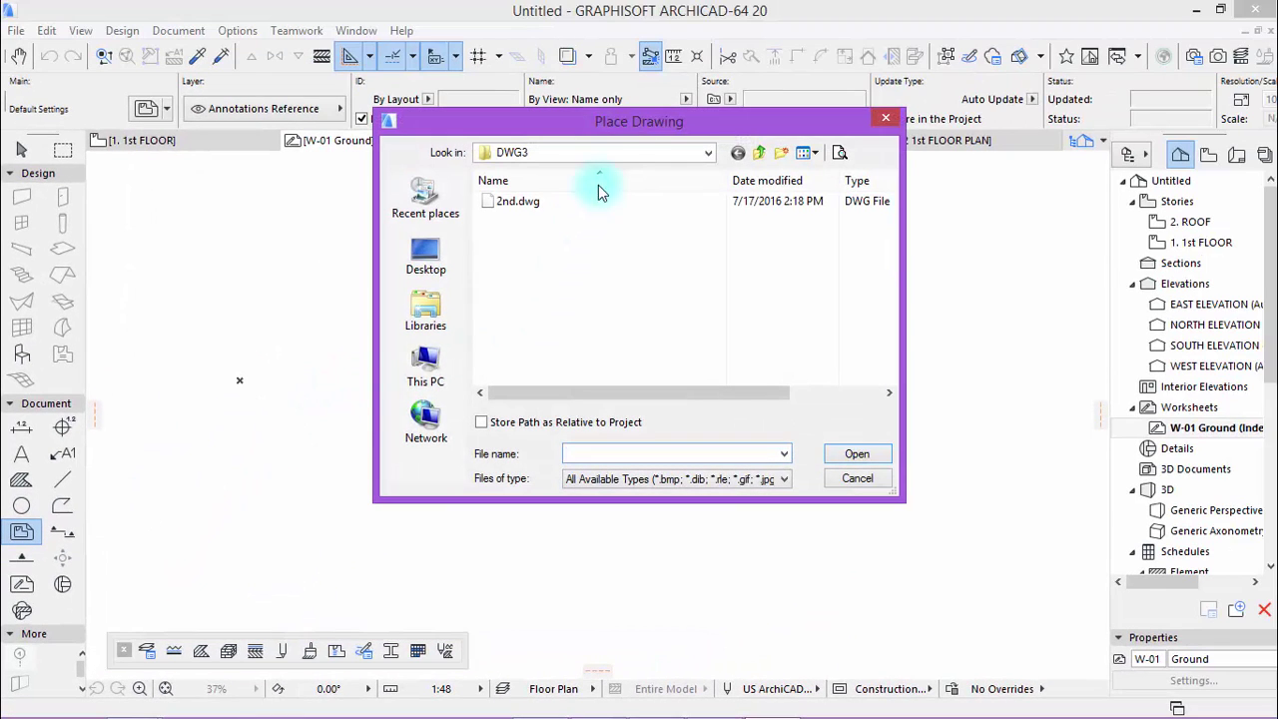
left_click(519, 202)
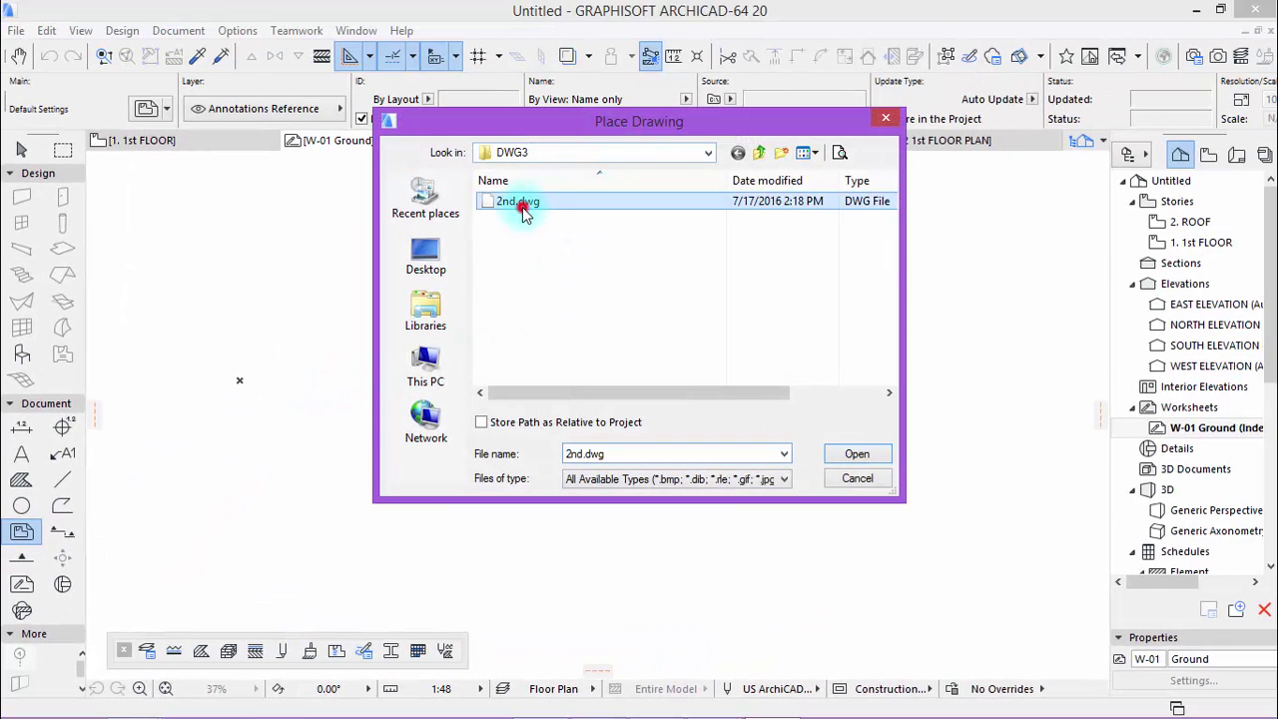
left_click(860, 454)
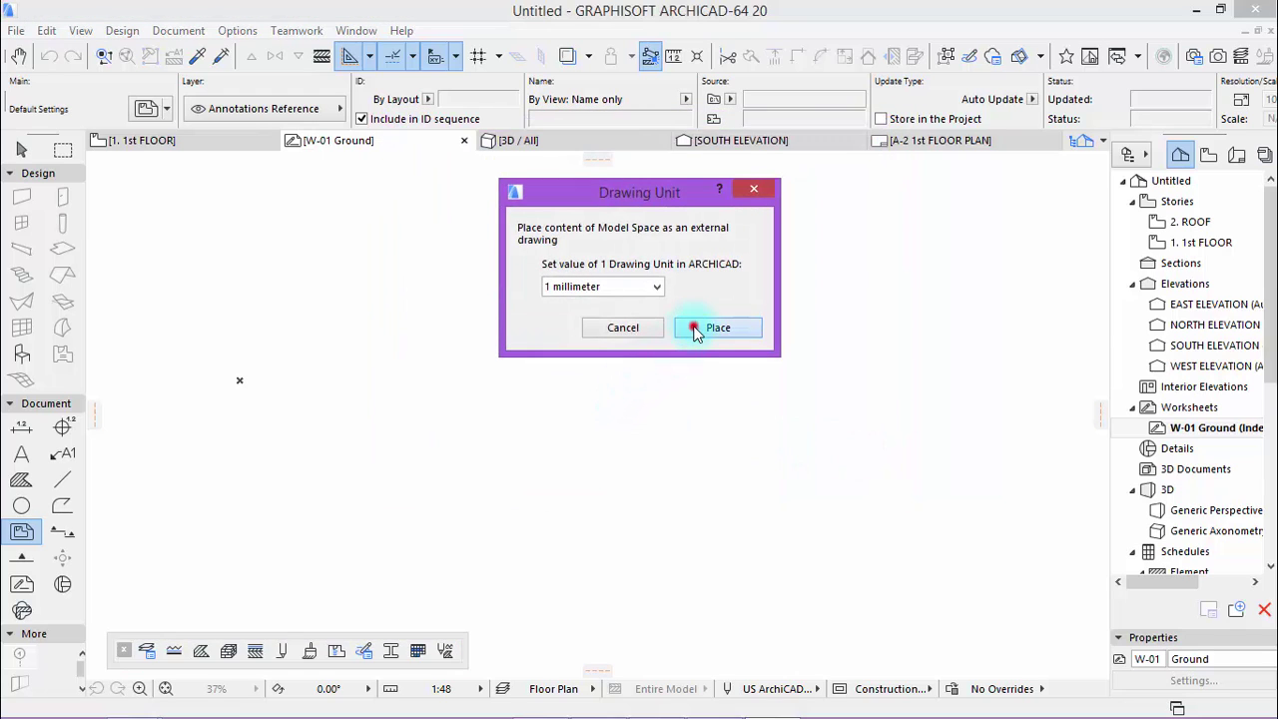
left_click(696, 331)
scroll(676, 357, "down", 3)
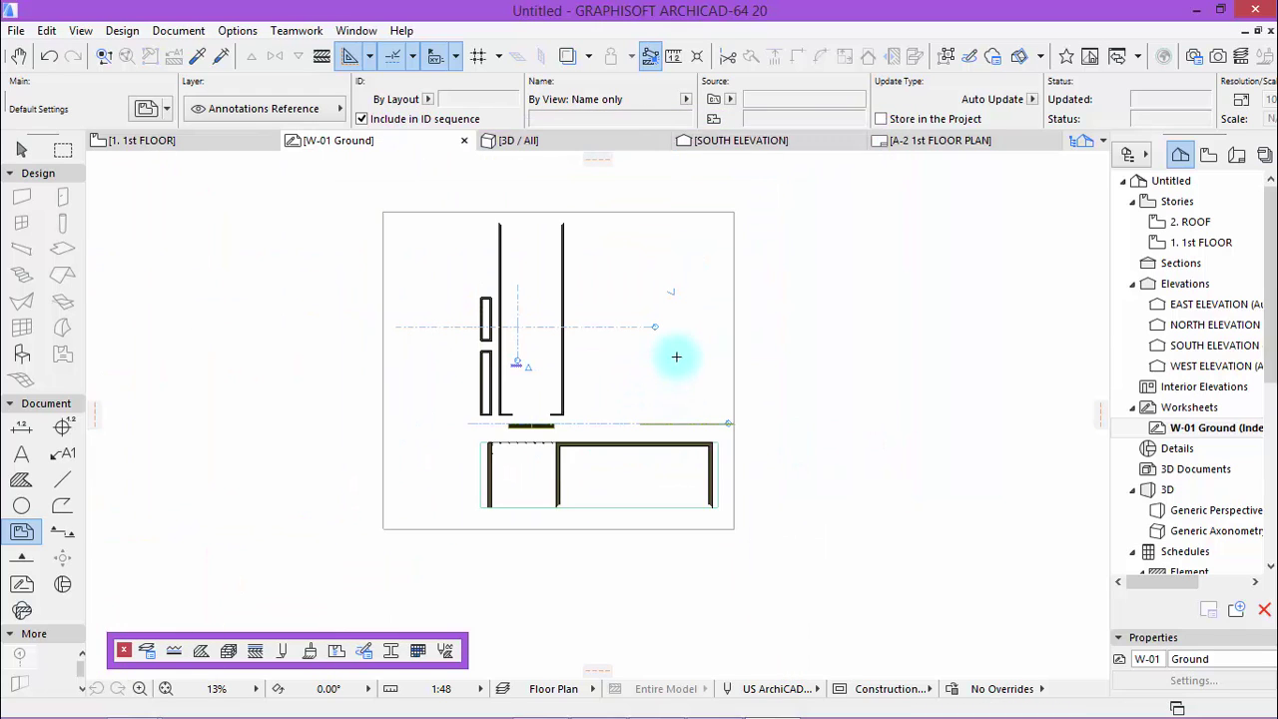
scroll(799, 537, "down", 1)
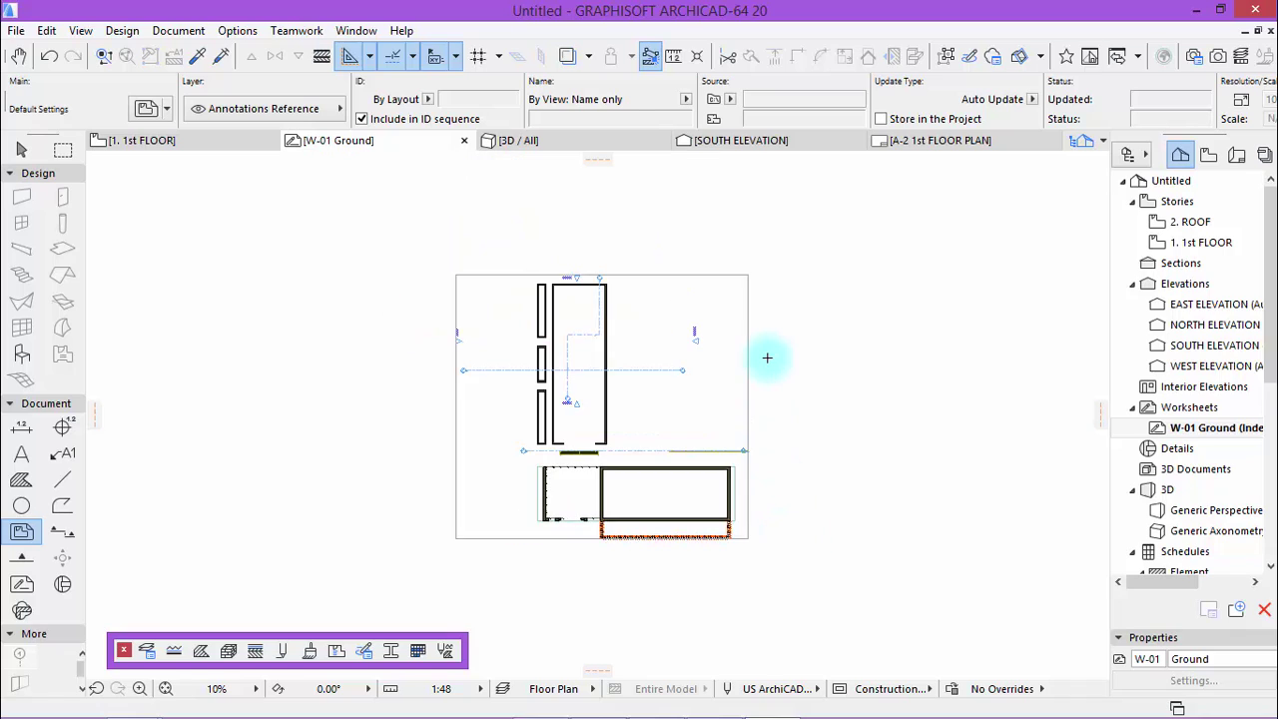
scroll(767, 357, "up", 1)
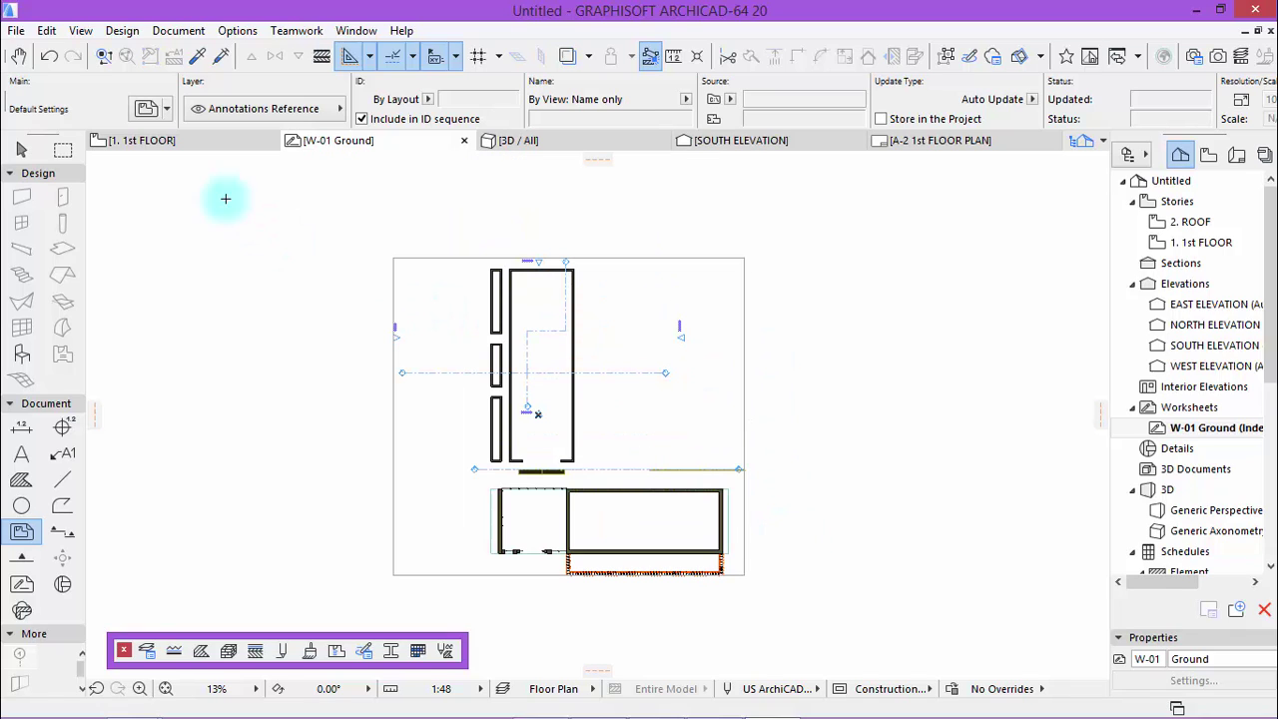
Show the W-01 Ground worksheet as the trace reference on the 1st floor plan.
left_click(181, 145)
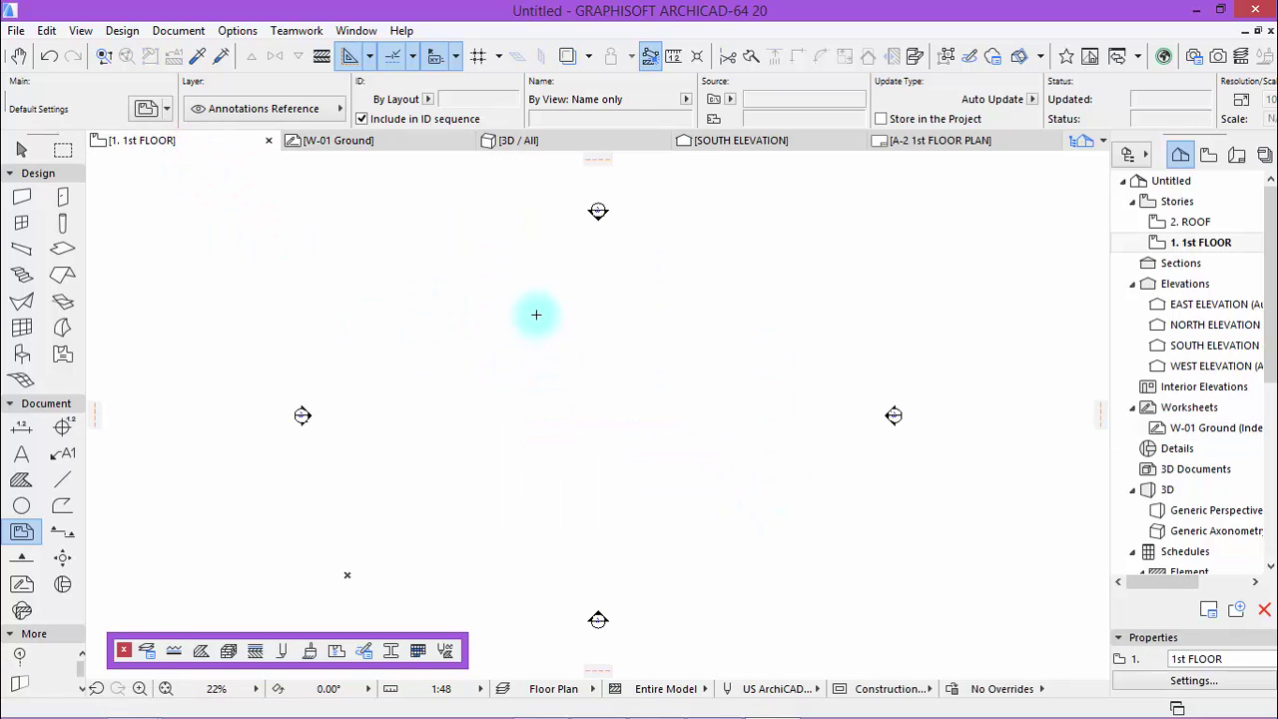
scroll(494, 291, "down", 5)
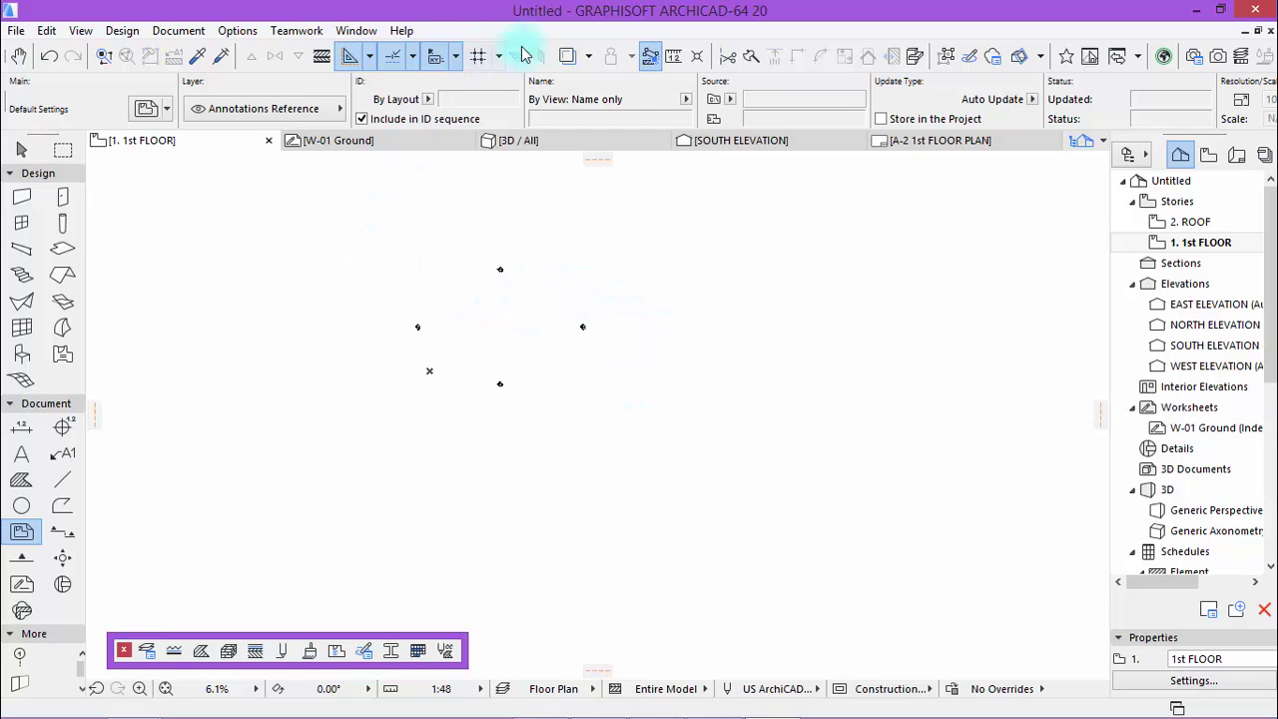
left_click(589, 62)
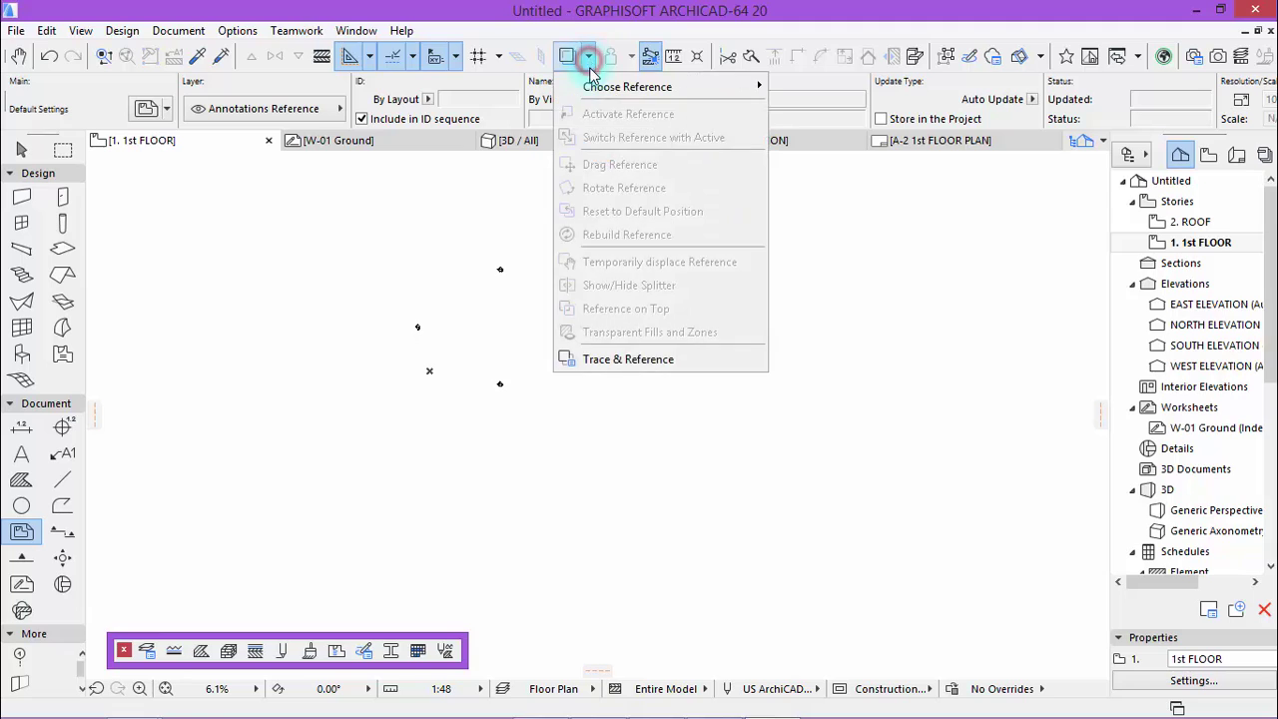
left_click(613, 358)
left_click_drag(585, 272, 171, 196)
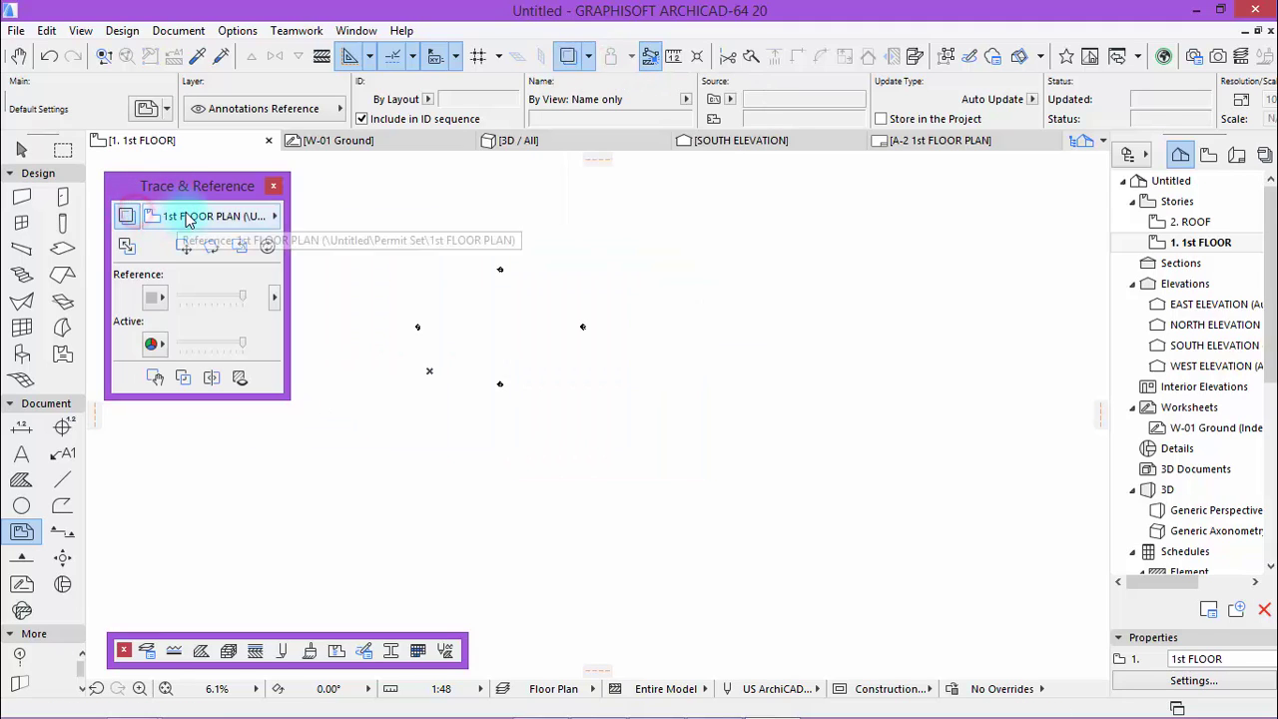
left_click(190, 214)
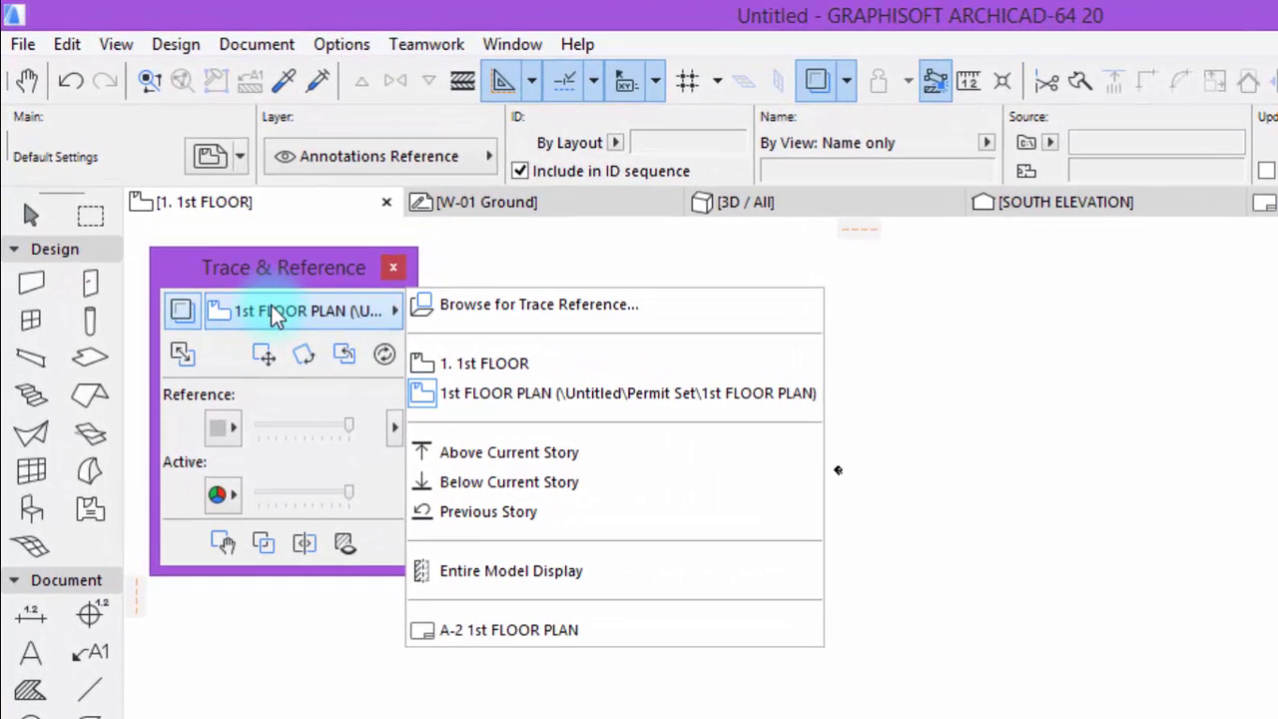
left_click(454, 297)
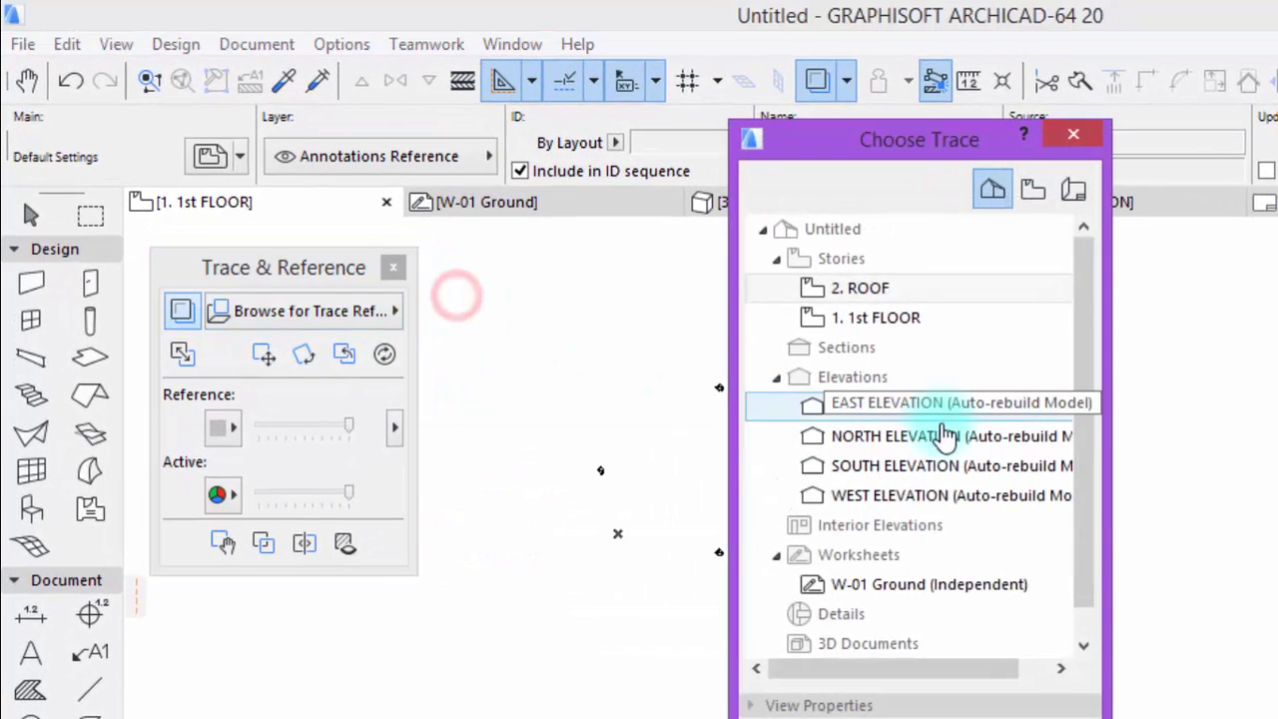
left_click(898, 591)
left_click(1087, 718)
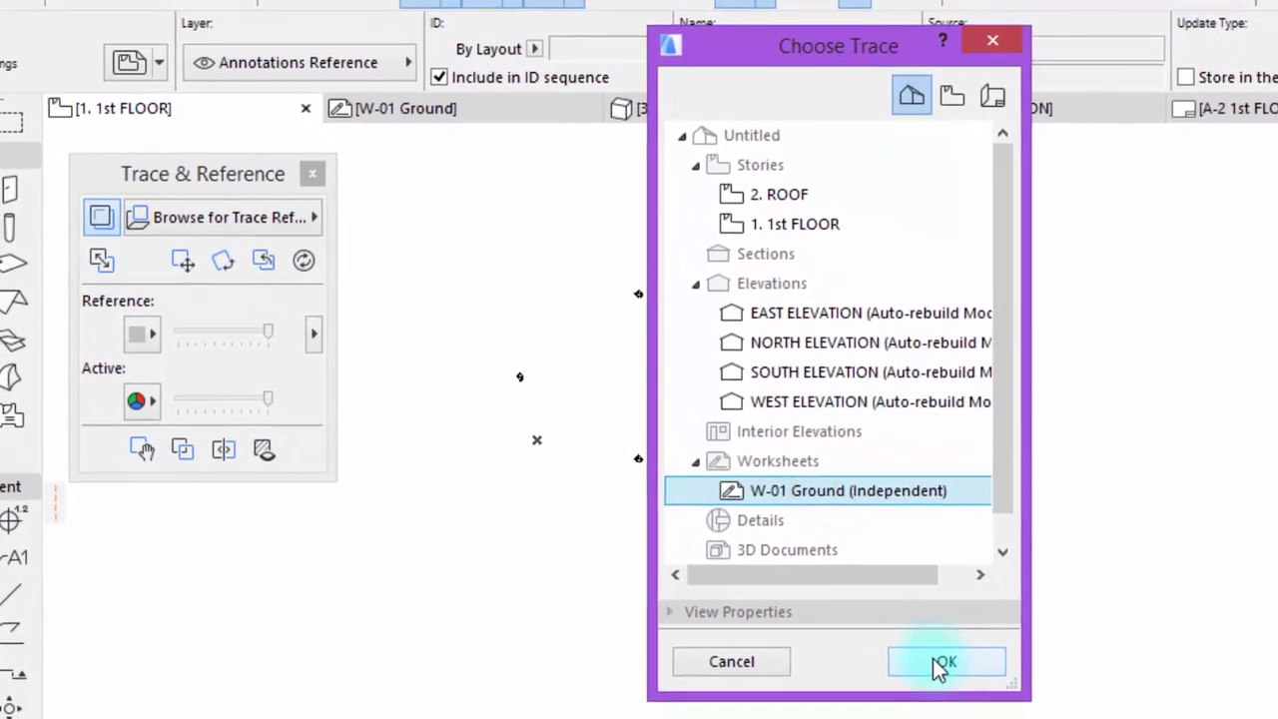
scroll(577, 475, "up", 2)
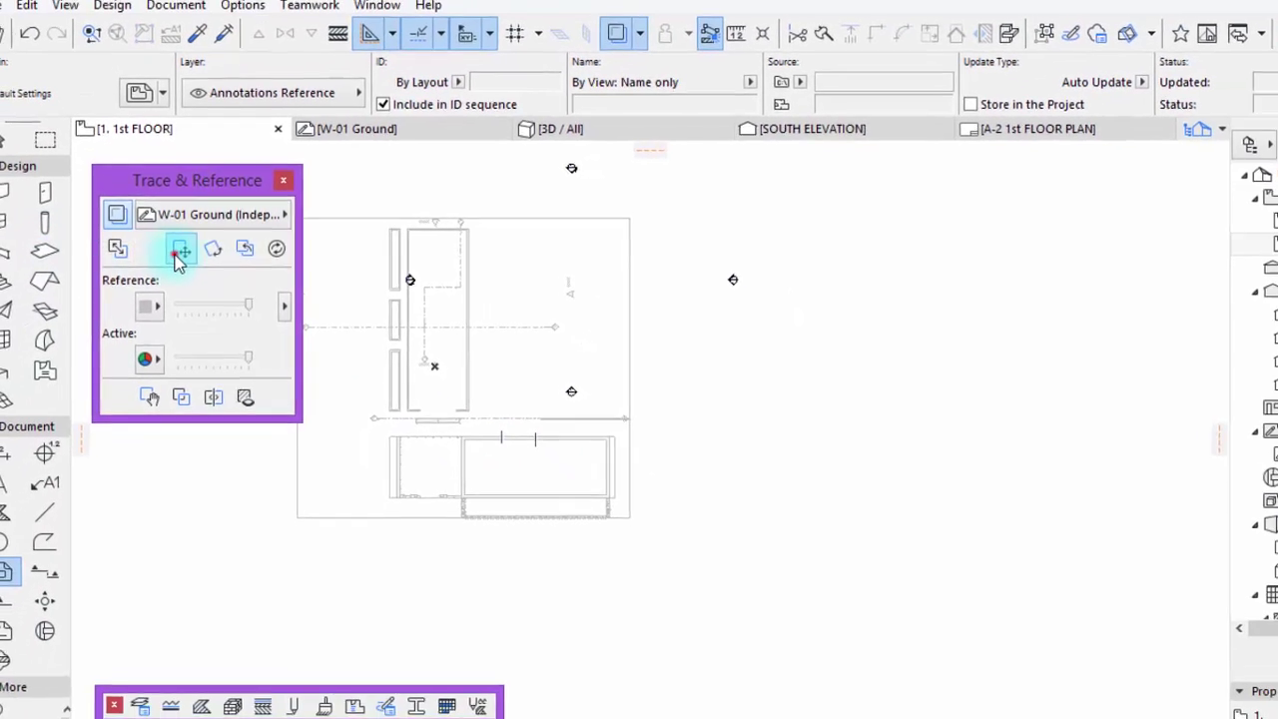
Move the traced Ground reference into position beneath the plan.
left_click(181, 248)
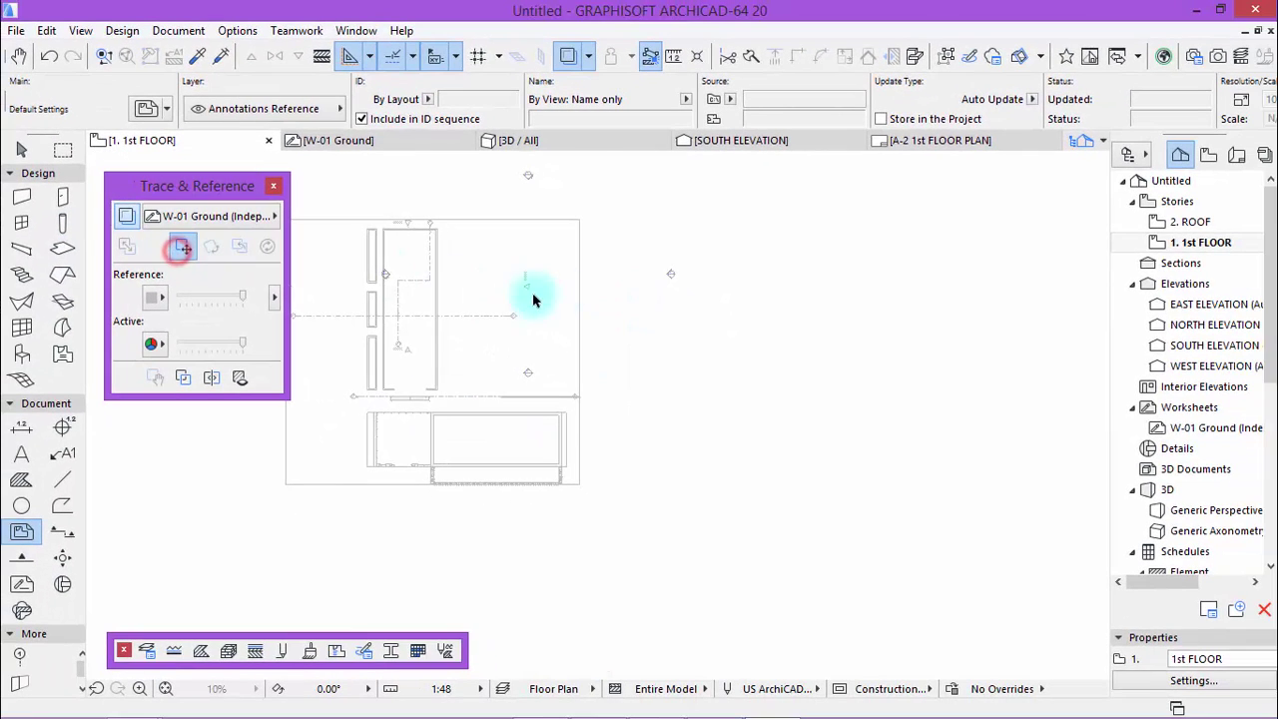
left_click(463, 328)
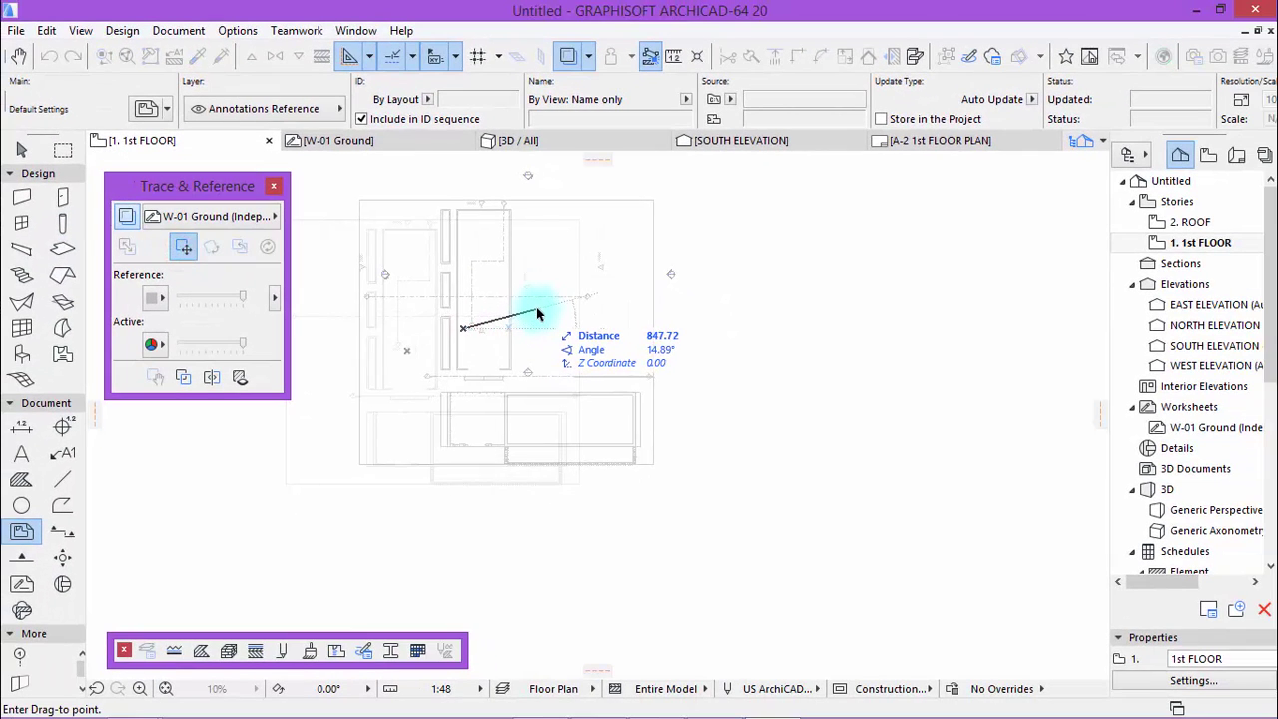
left_click(542, 295)
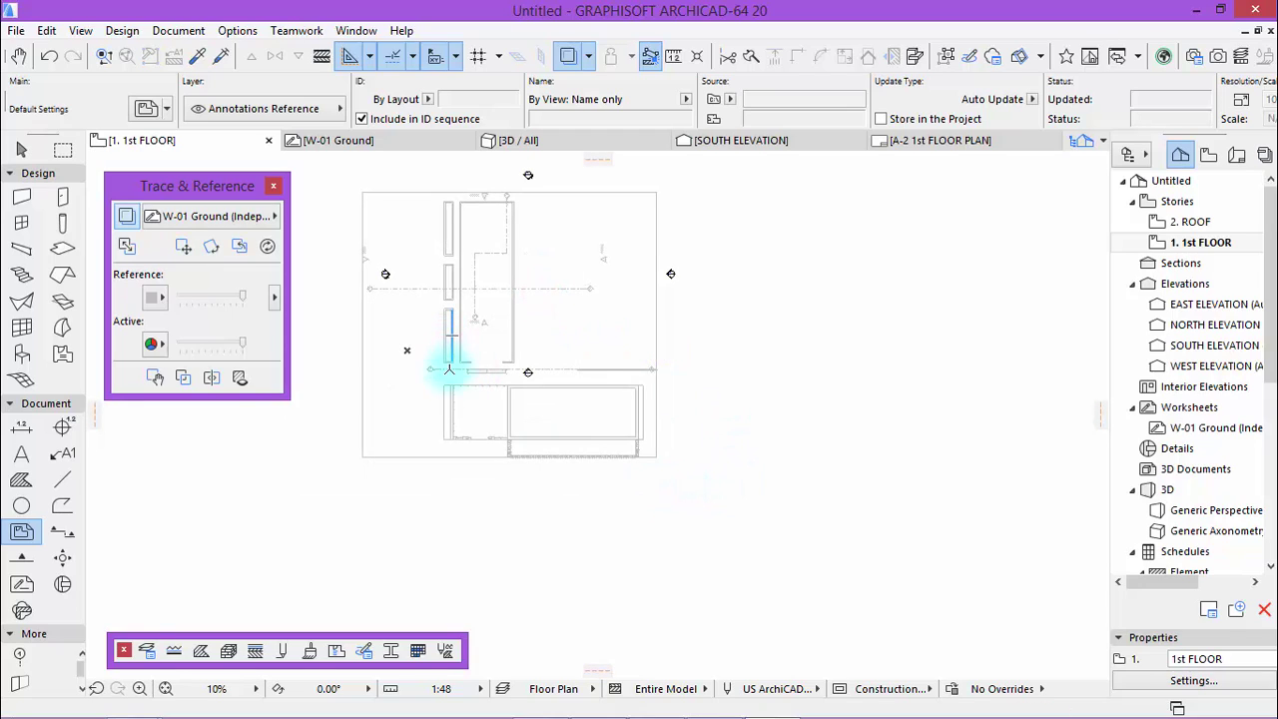
scroll(409, 302, "up", 2)
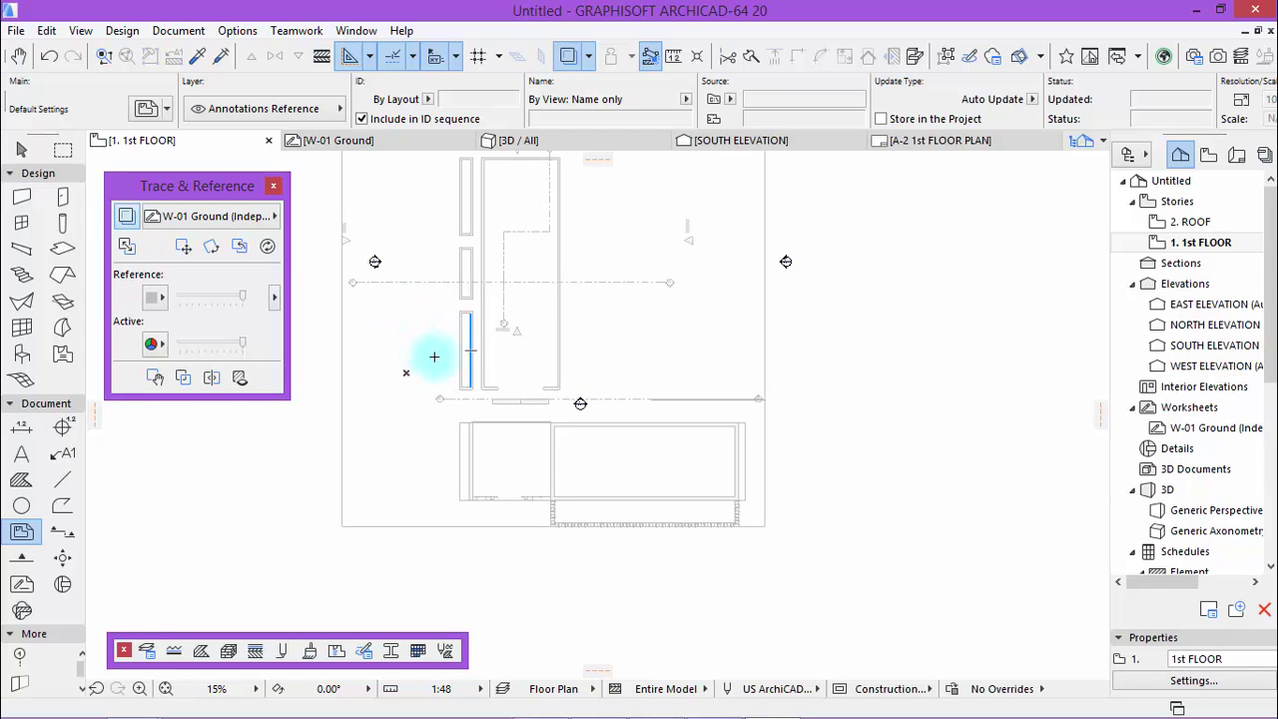
Set wall defaults to a basic 15-thick structure with linked Wood: OSB surface overrides.
left_click(22, 197)
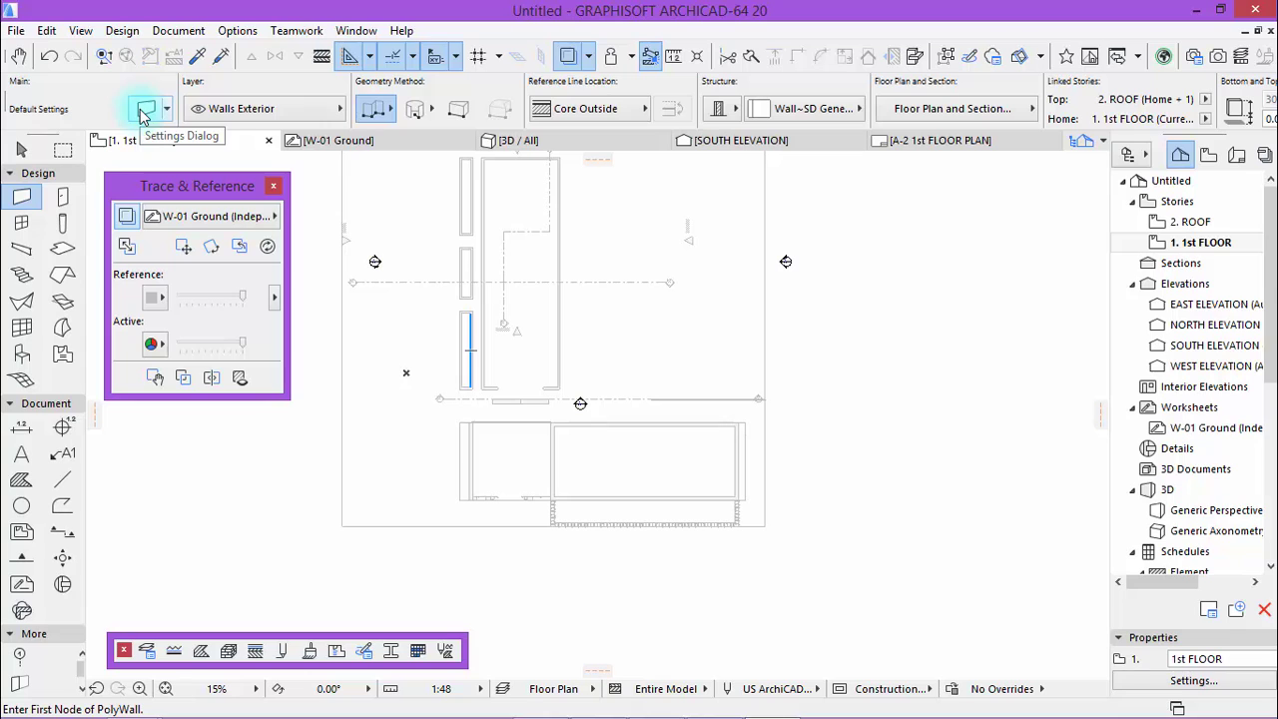
left_click(143, 111)
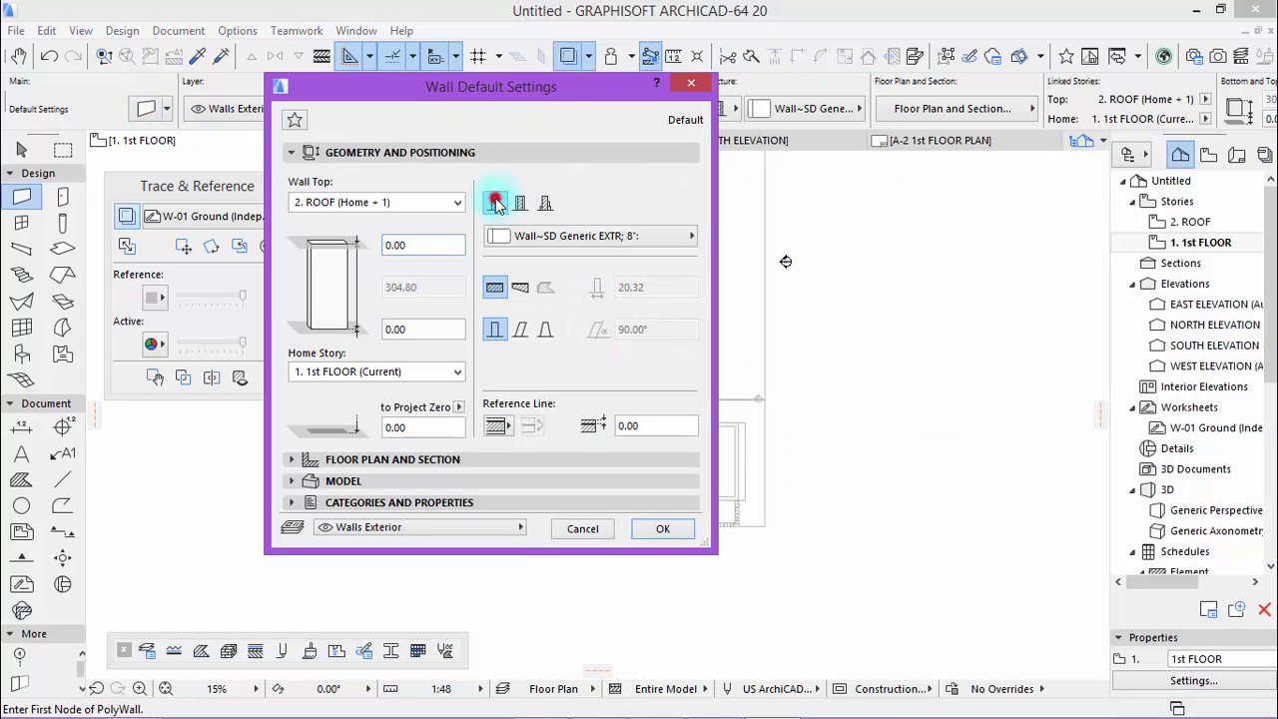
left_click(494, 203)
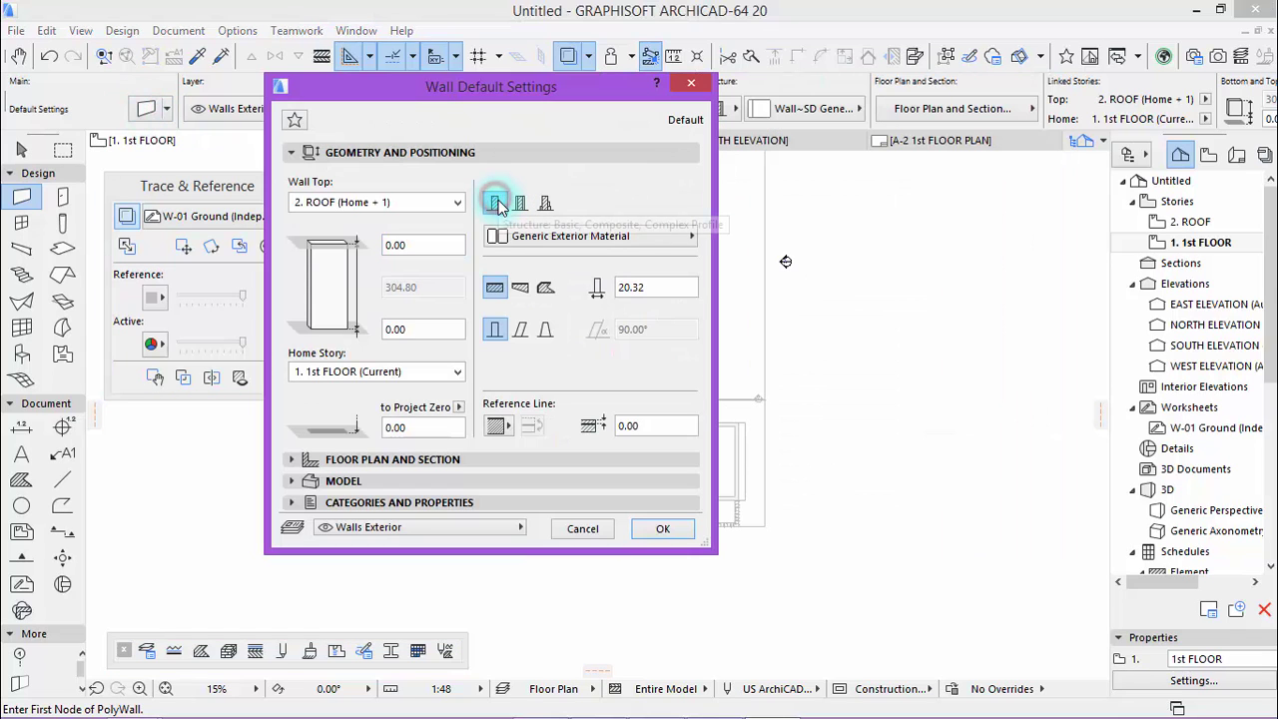
left_click(292, 482)
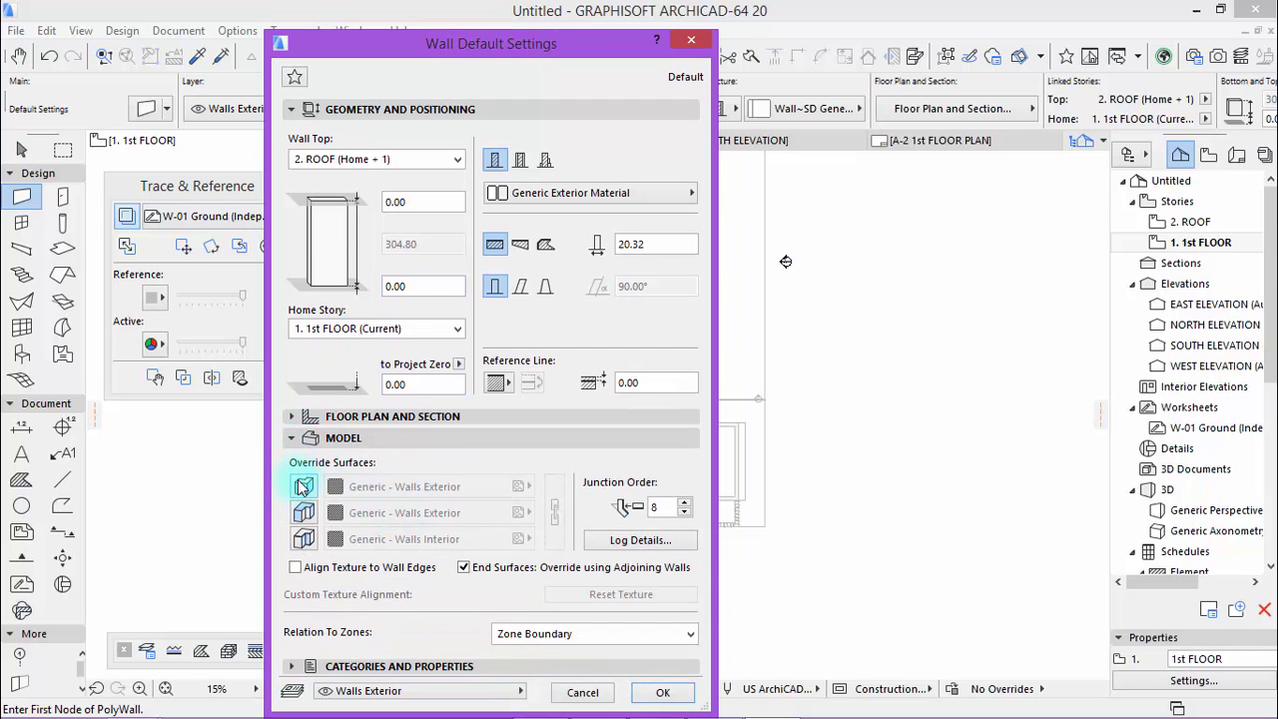
left_click(302, 486)
left_click(302, 512)
left_click(303, 538)
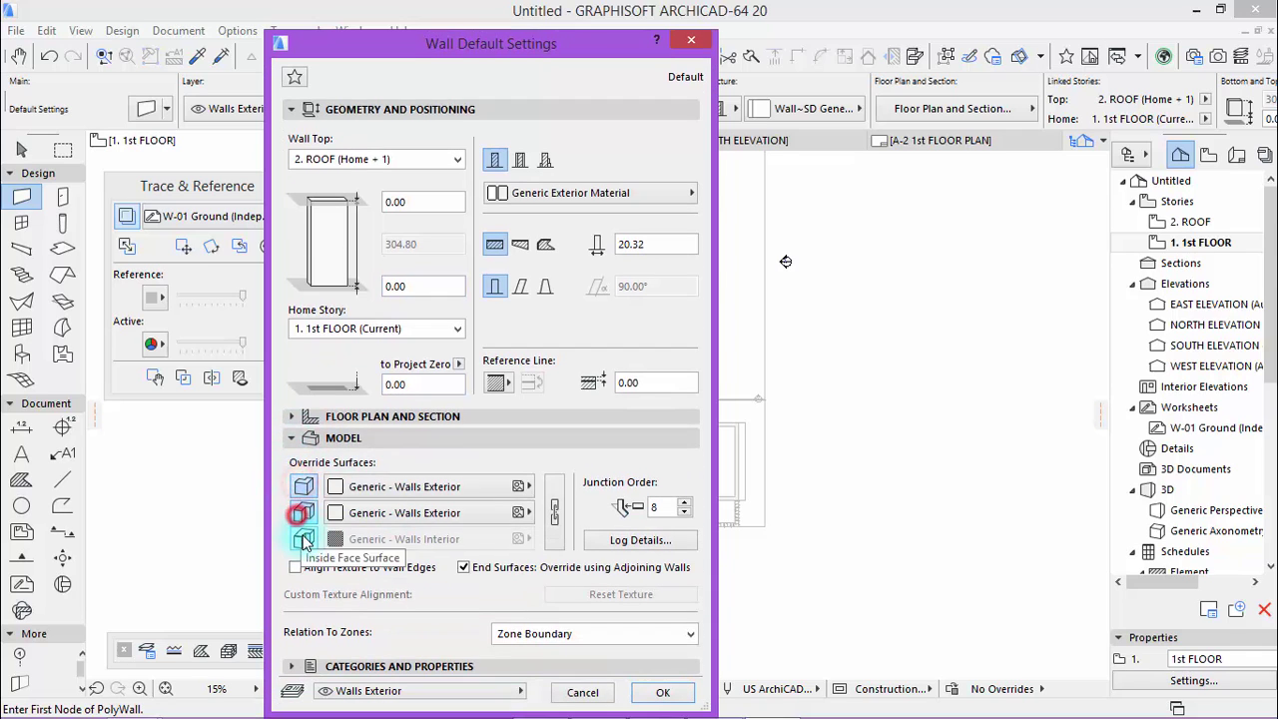
left_click(528, 486)
scroll(699, 389, "down", 5)
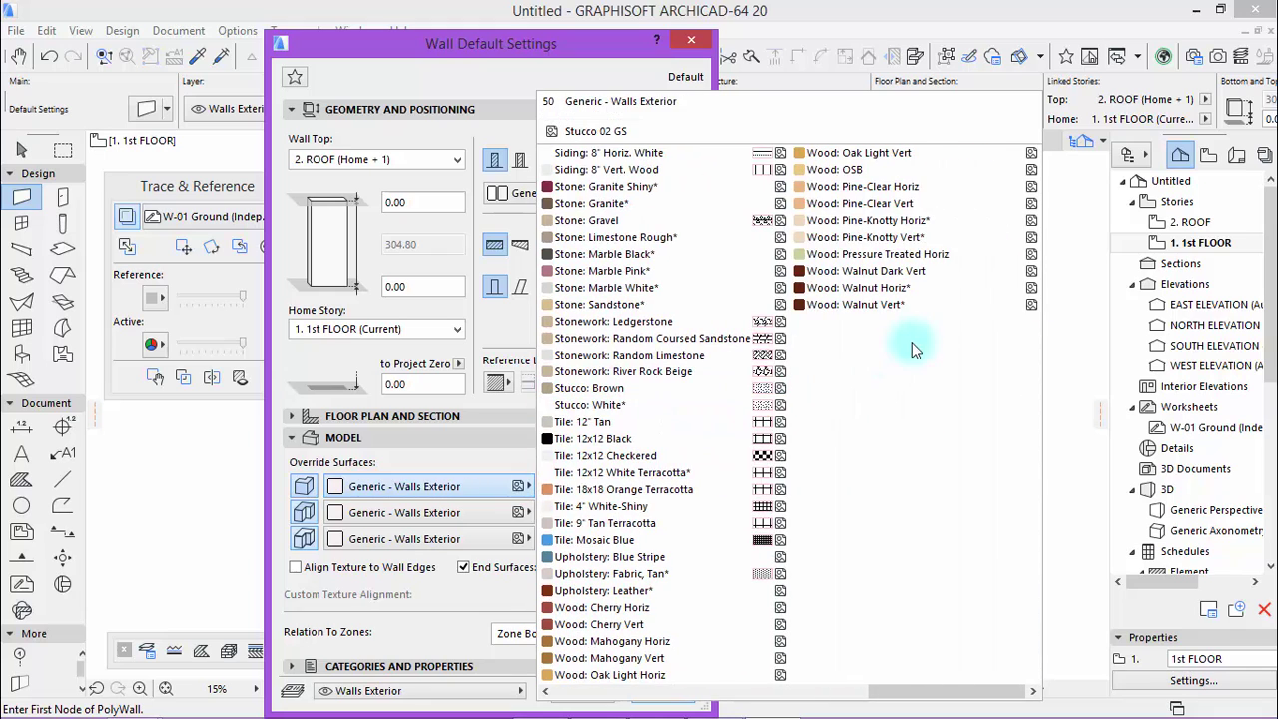
left_click(842, 175)
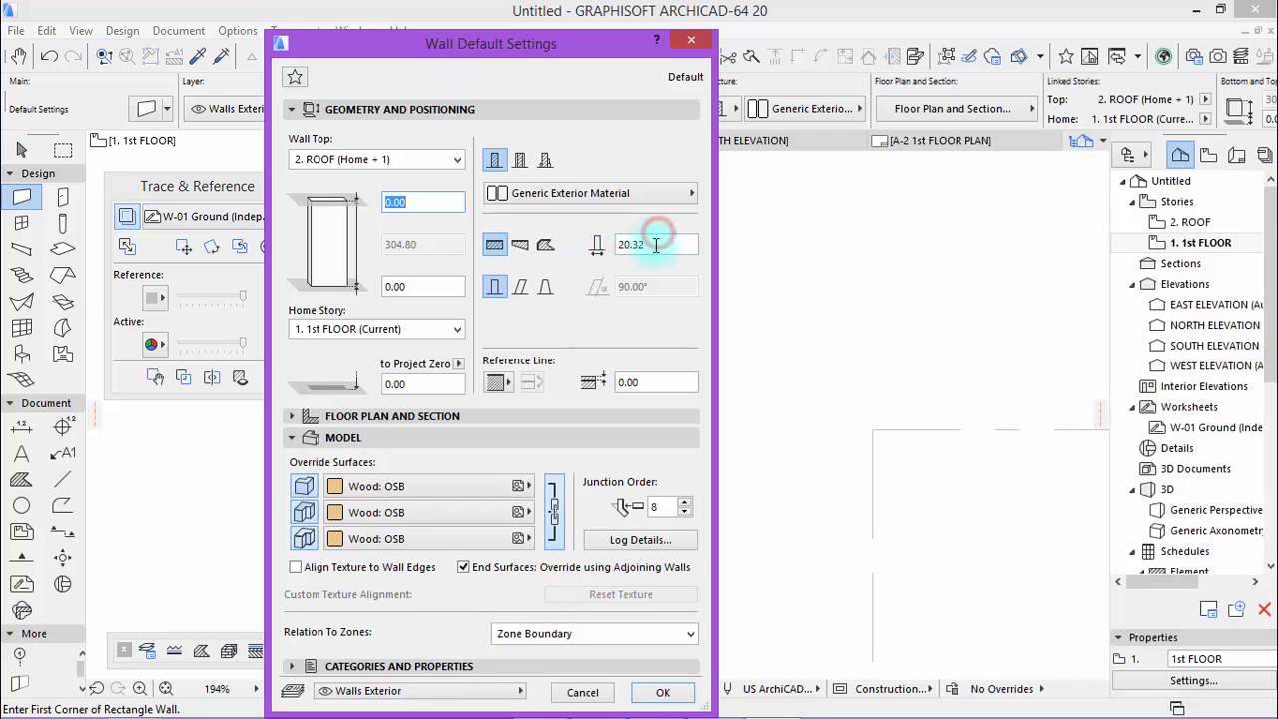
left_click(656, 245)
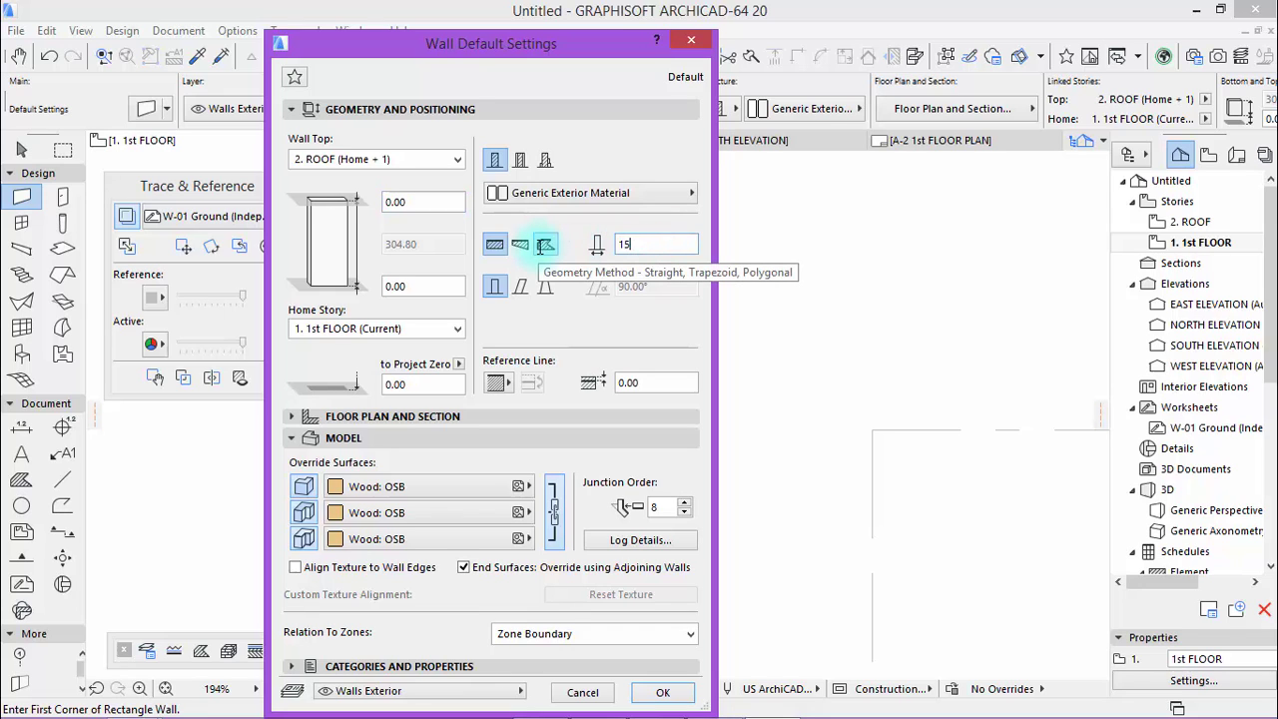
key("Return")
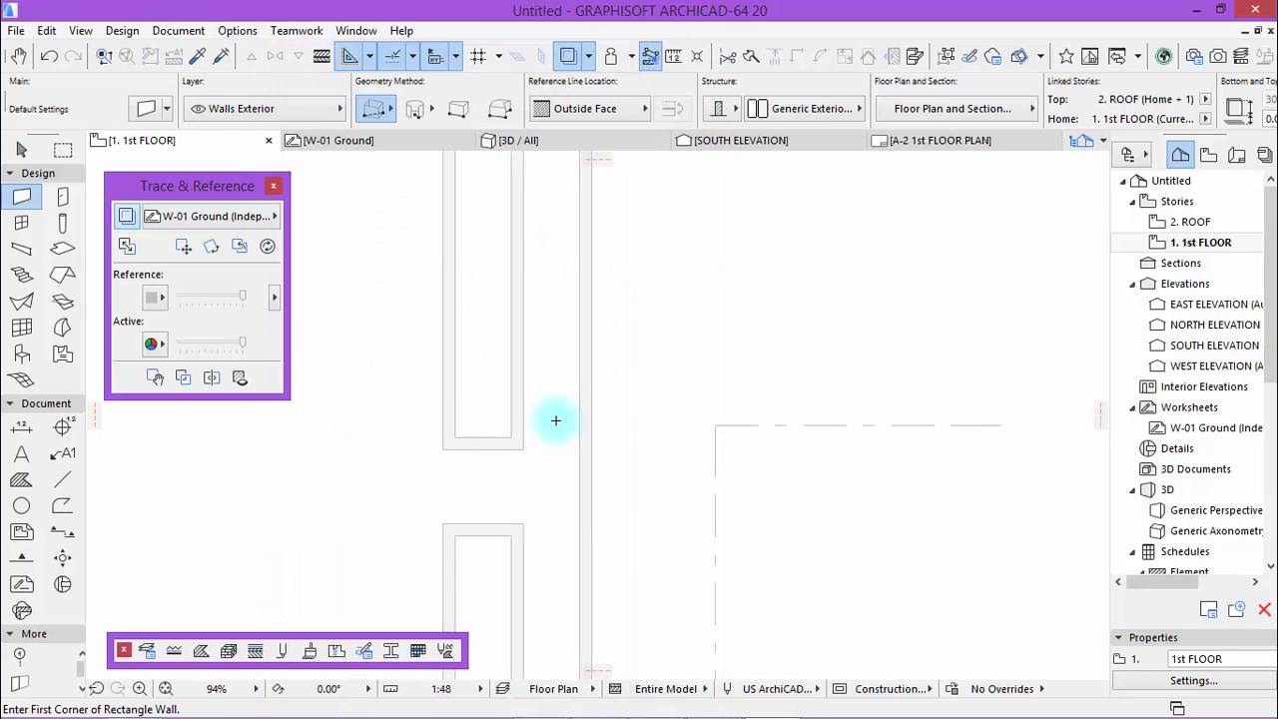
Draw three narrow rectangular walls stacked along the plan's left side.
scroll(543, 252, "up", 2)
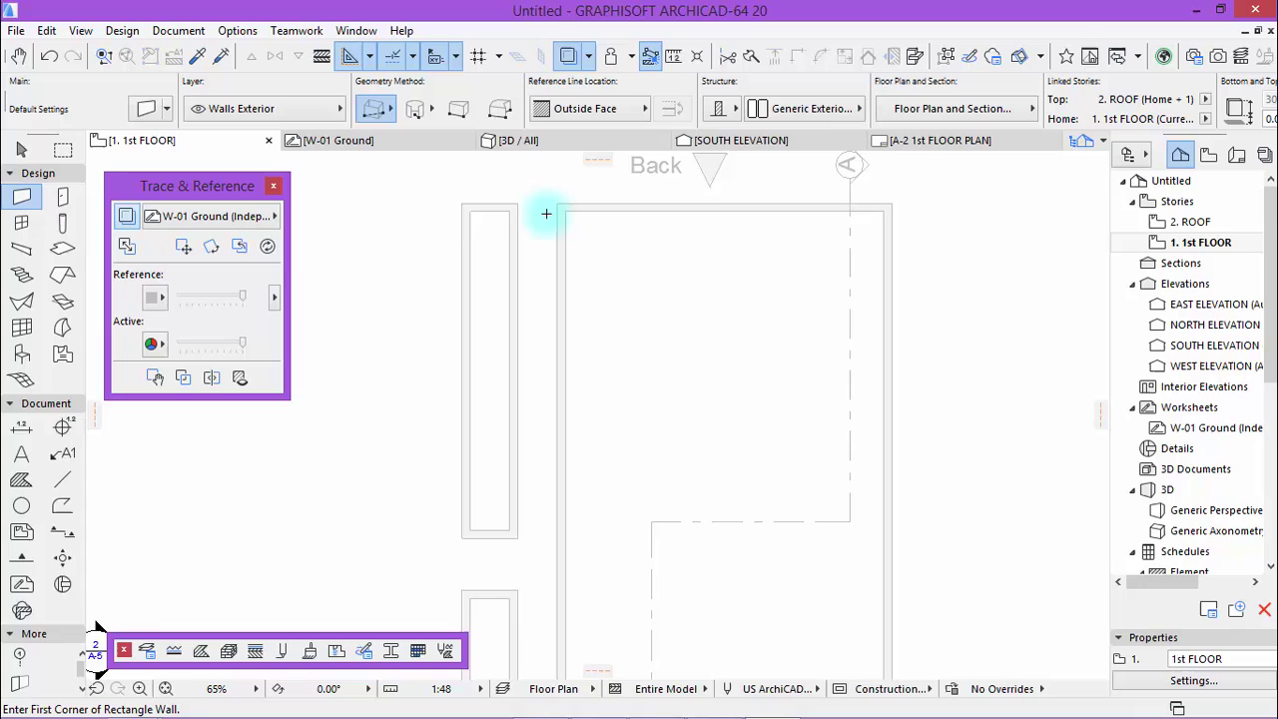
left_click(461, 206)
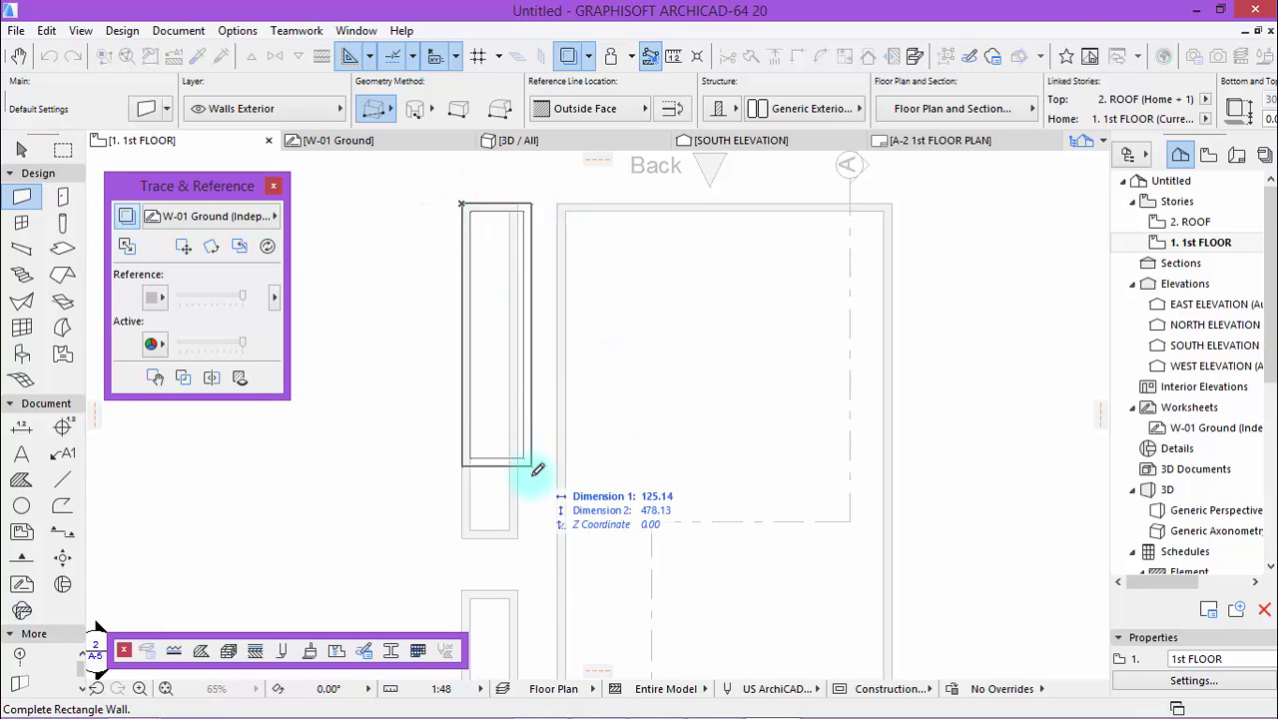
left_click(517, 538)
scroll(442, 214, "down", 5)
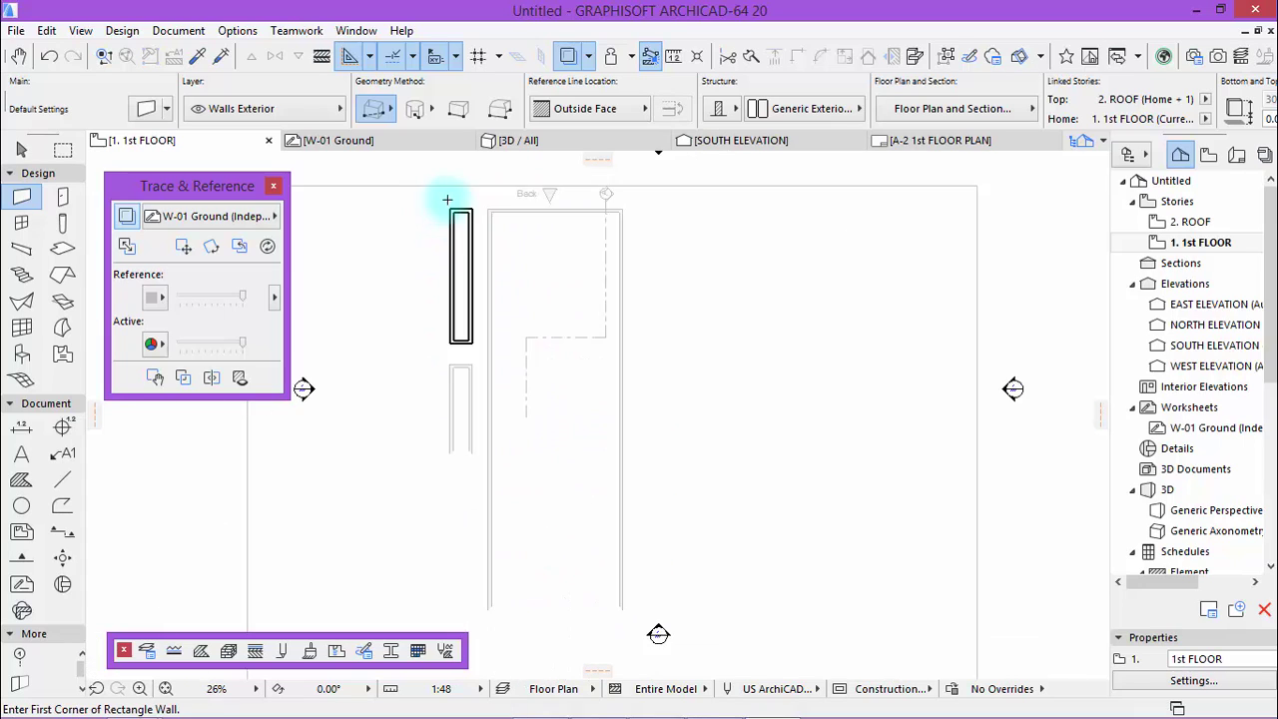
scroll(470, 431, "up", 6)
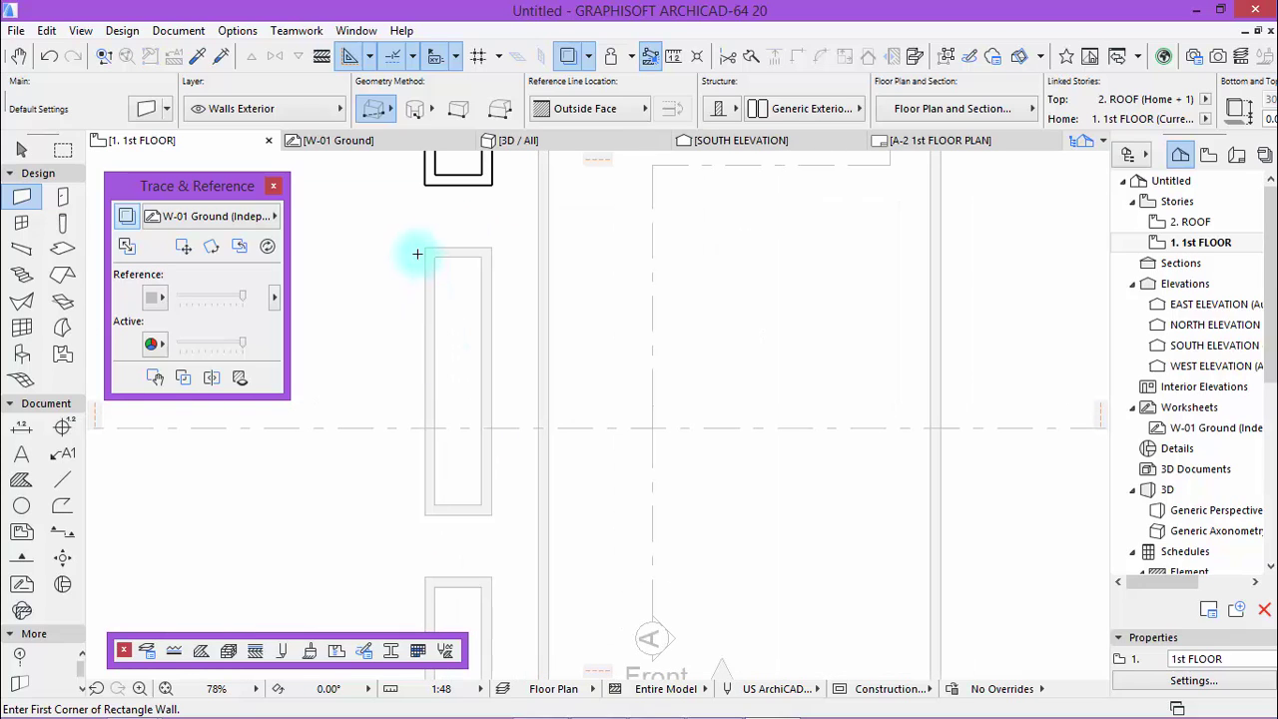
left_click(426, 246)
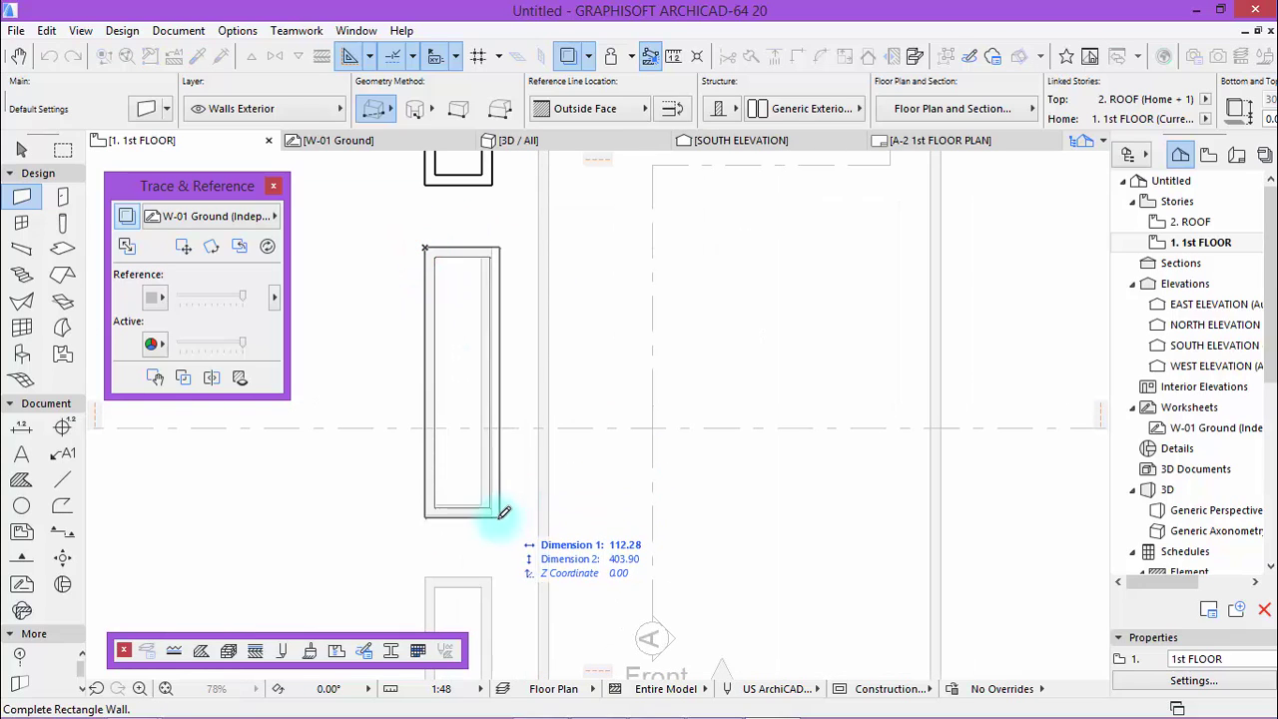
left_click(491, 516)
scroll(455, 263, "down", 2)
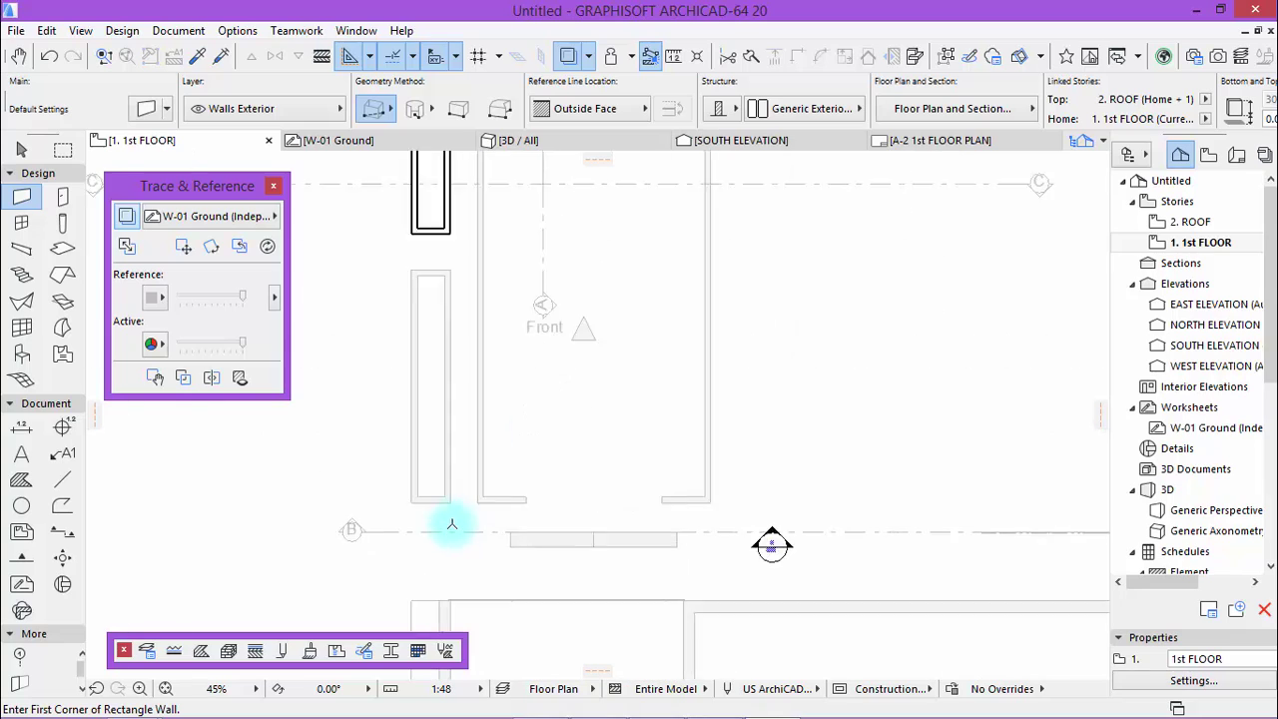
left_click(400, 179)
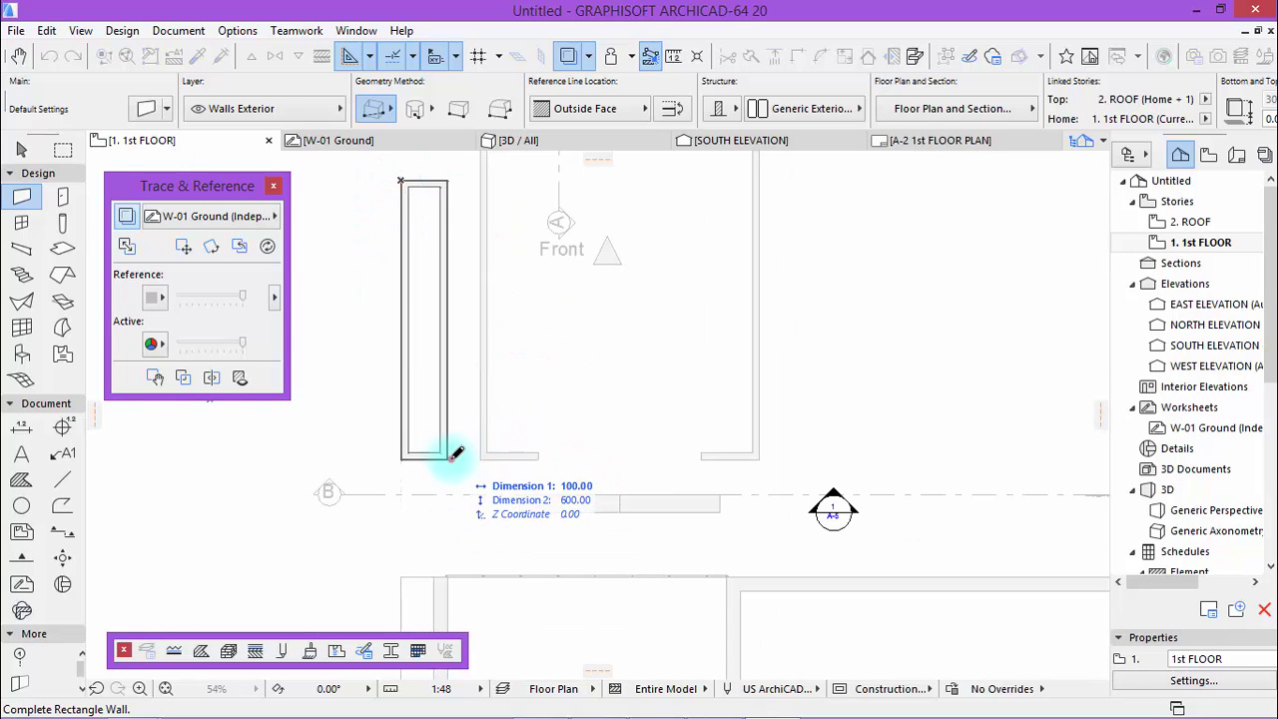
left_click(450, 456)
scroll(350, 462, "down", 4)
scroll(371, 485, "down", 3)
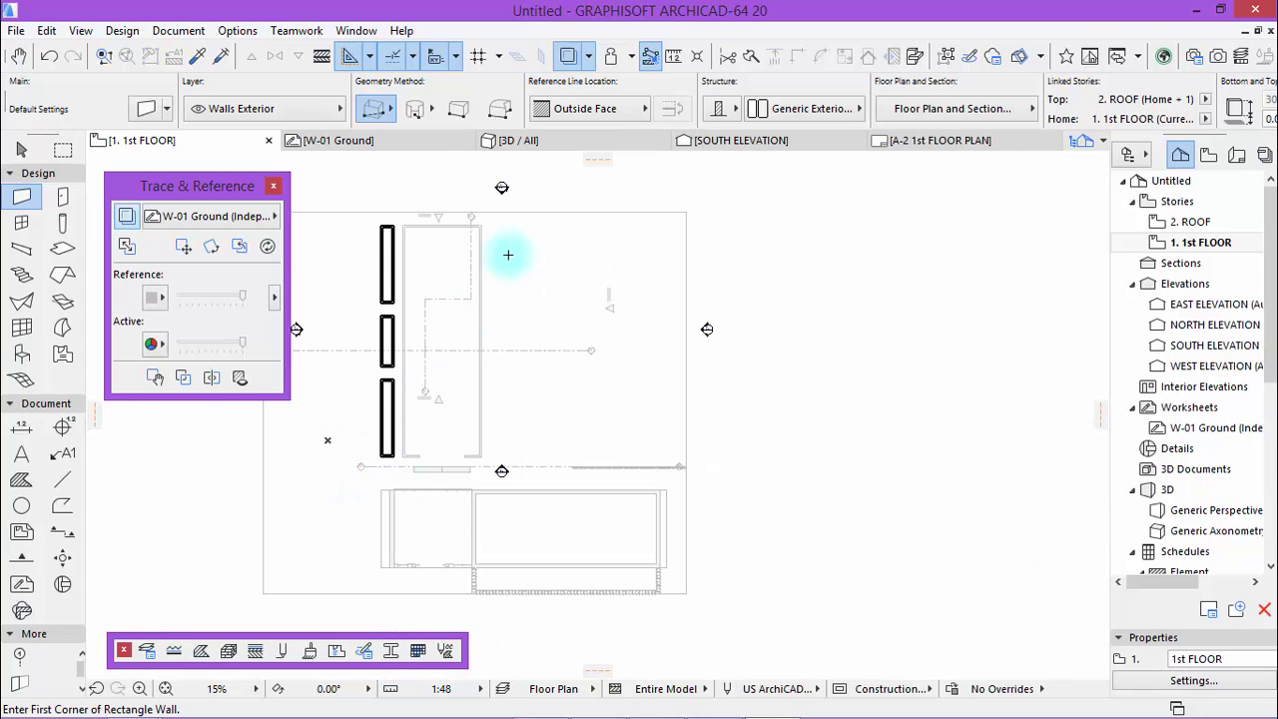
scroll(445, 247, "up", 1)
Change the wall default surface override to Color: White Glossy on all three faces.
scroll(446, 246, "up", 1)
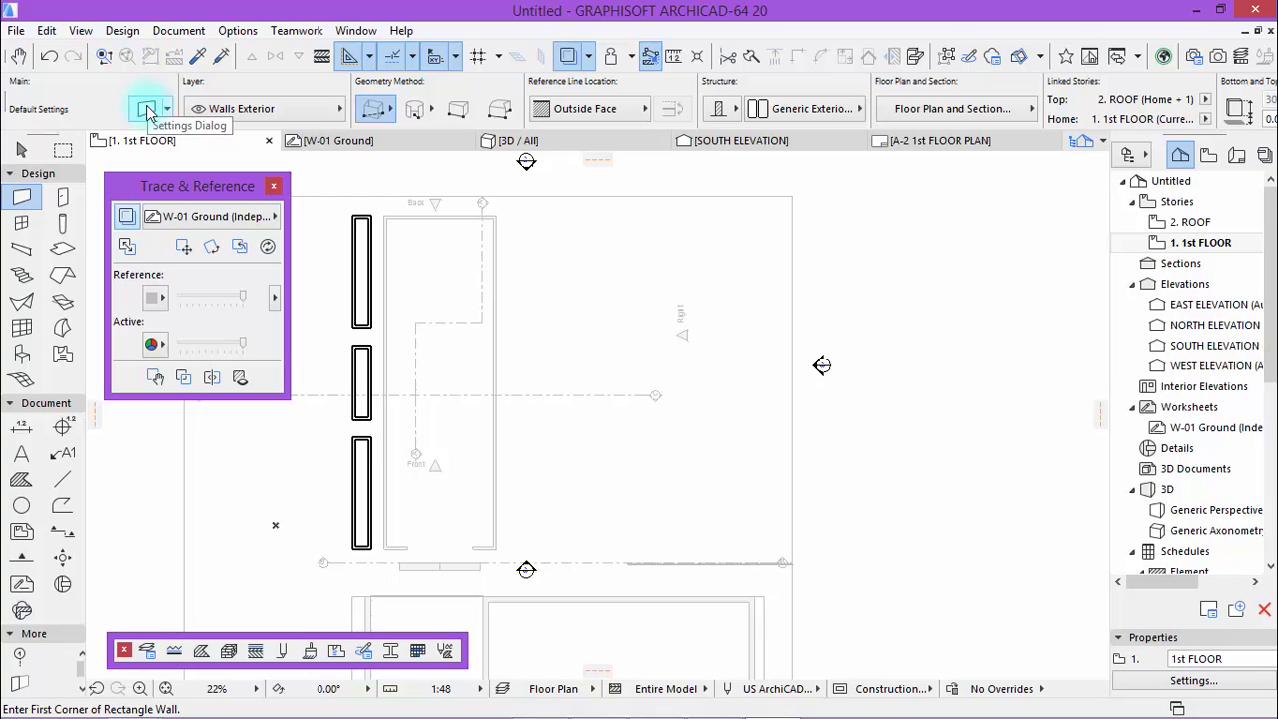
left_click(147, 109)
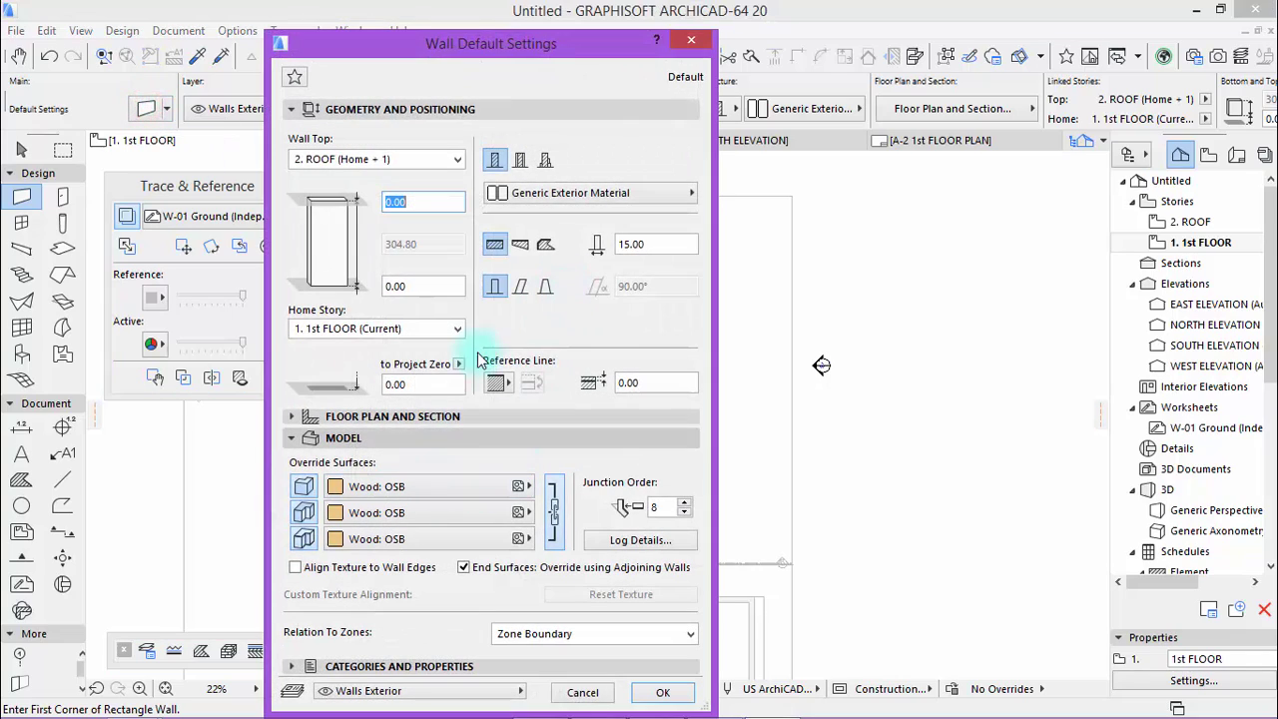
left_click(526, 490)
scroll(703, 451, "up", 5)
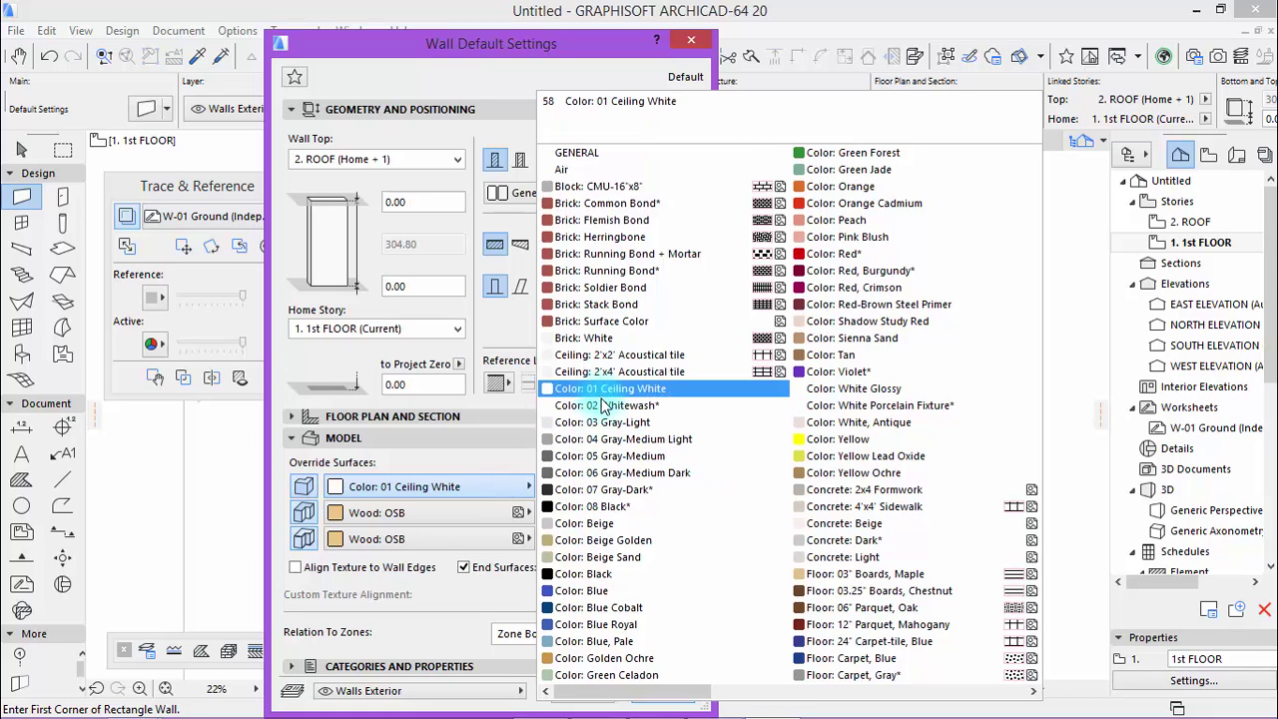
left_click(824, 389)
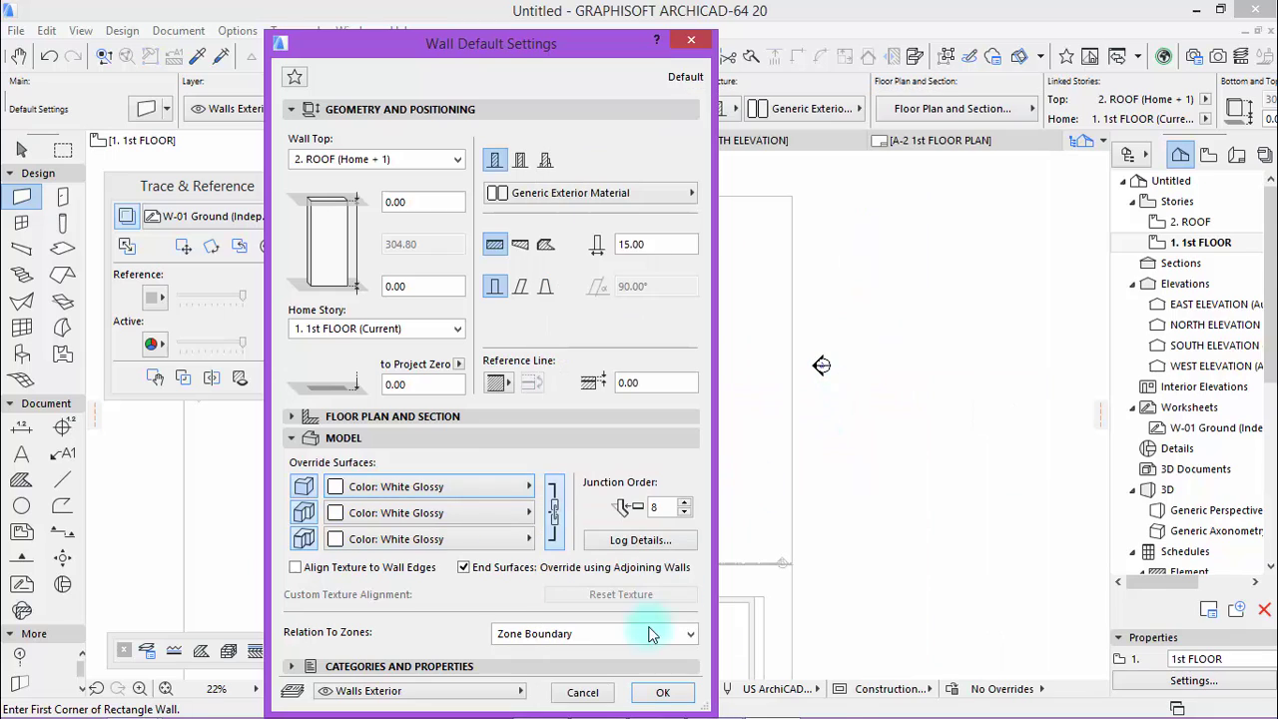
left_click(649, 696)
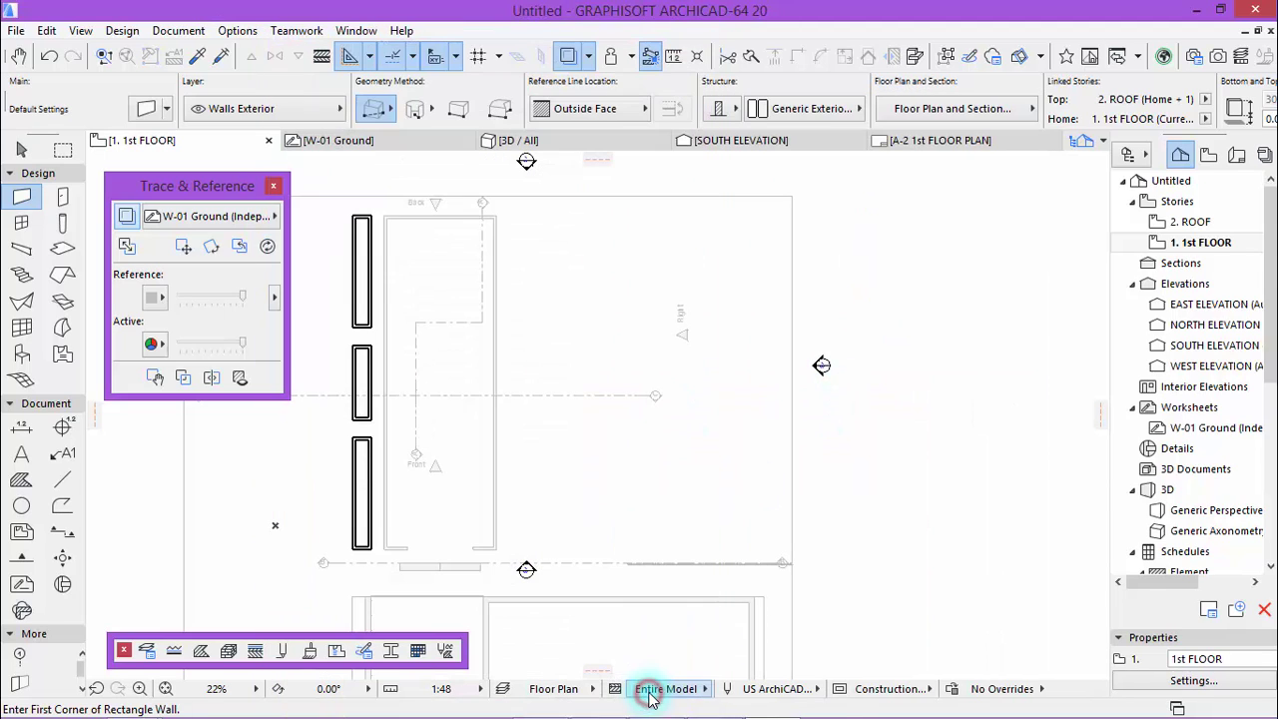
Draw a rectangular wall around the upper room.
scroll(382, 220, "up", 5)
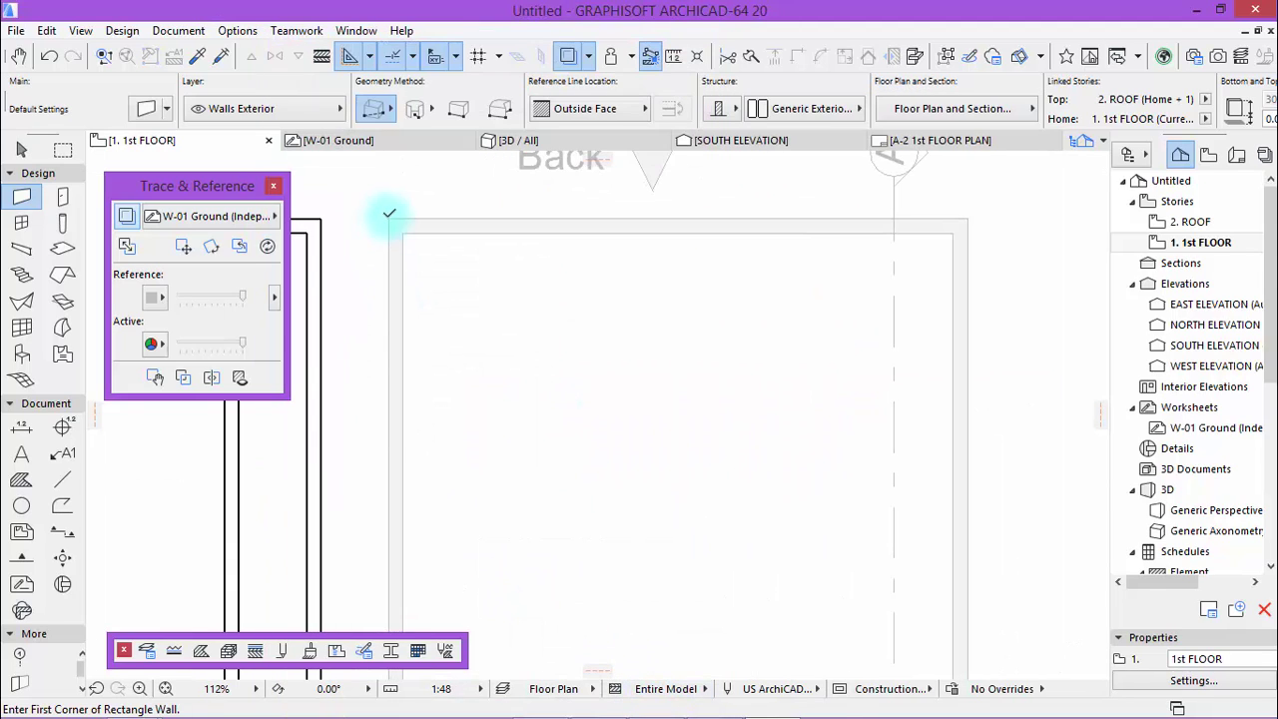
left_click(389, 218)
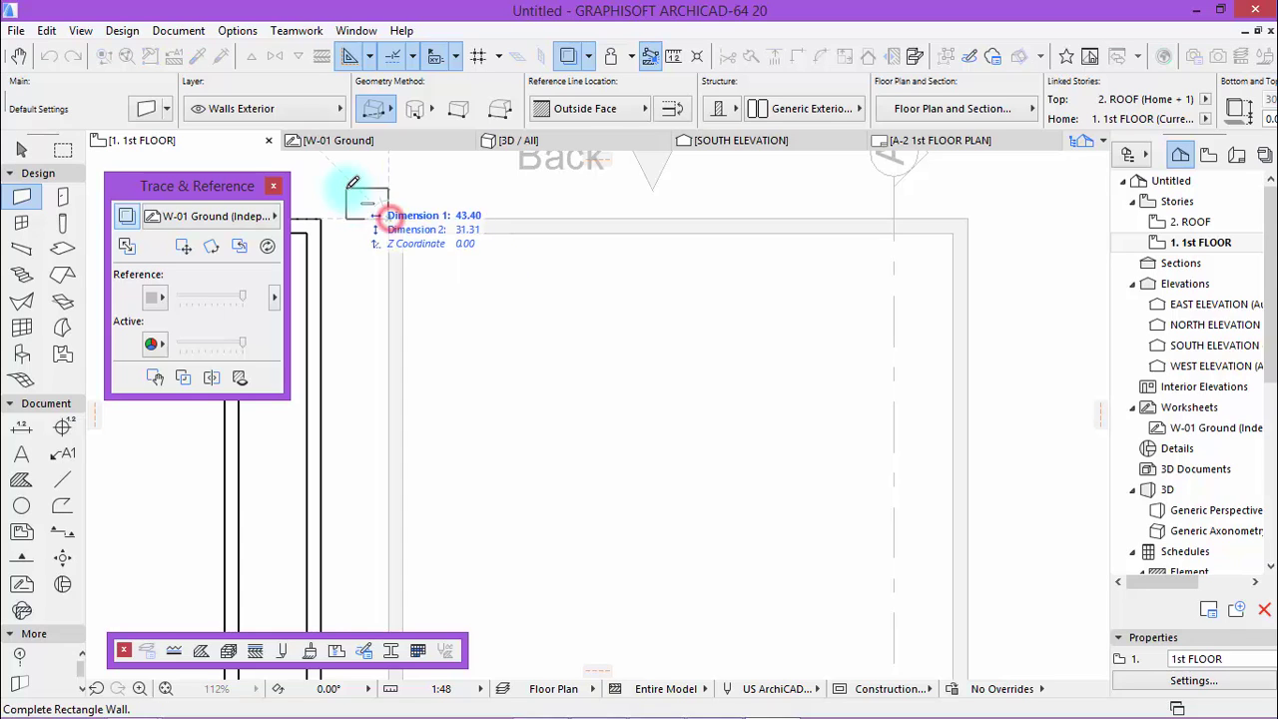
scroll(354, 183, "down", 5)
scroll(465, 435, "up", 3)
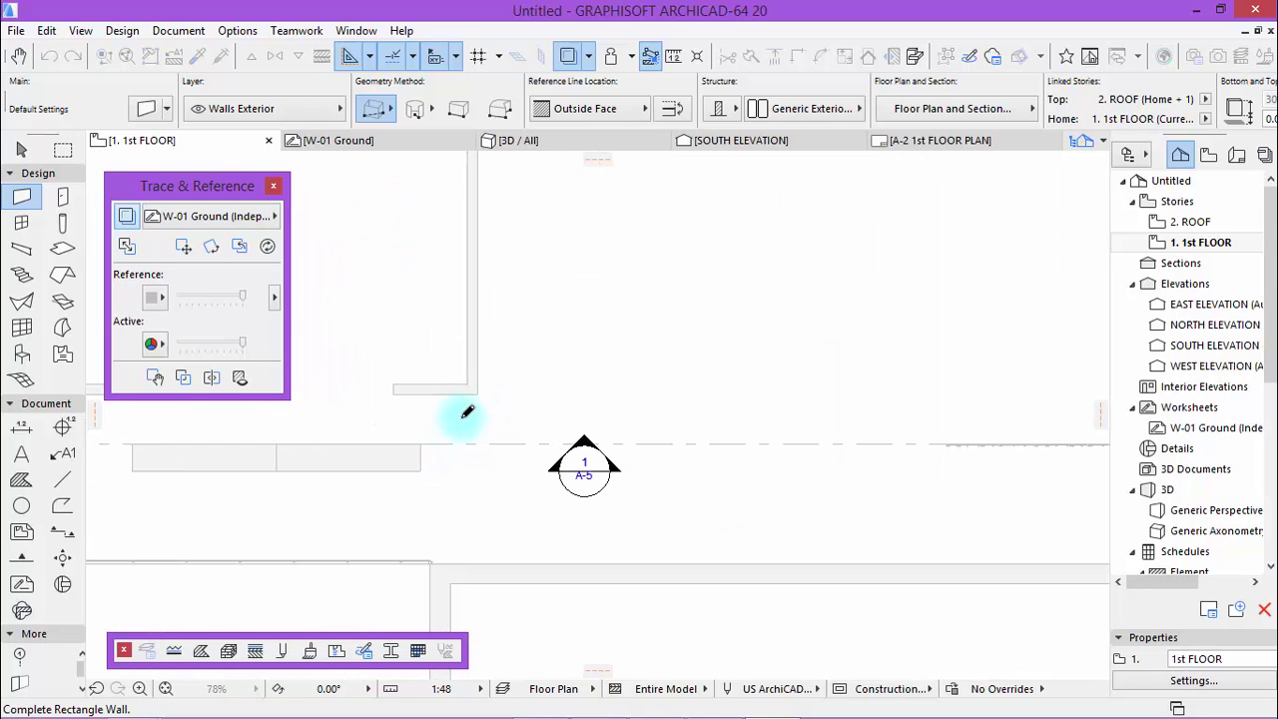
left_click(482, 389)
scroll(596, 344, "down", 3)
scroll(519, 299, "down", 3)
scroll(670, 458, "up", 1)
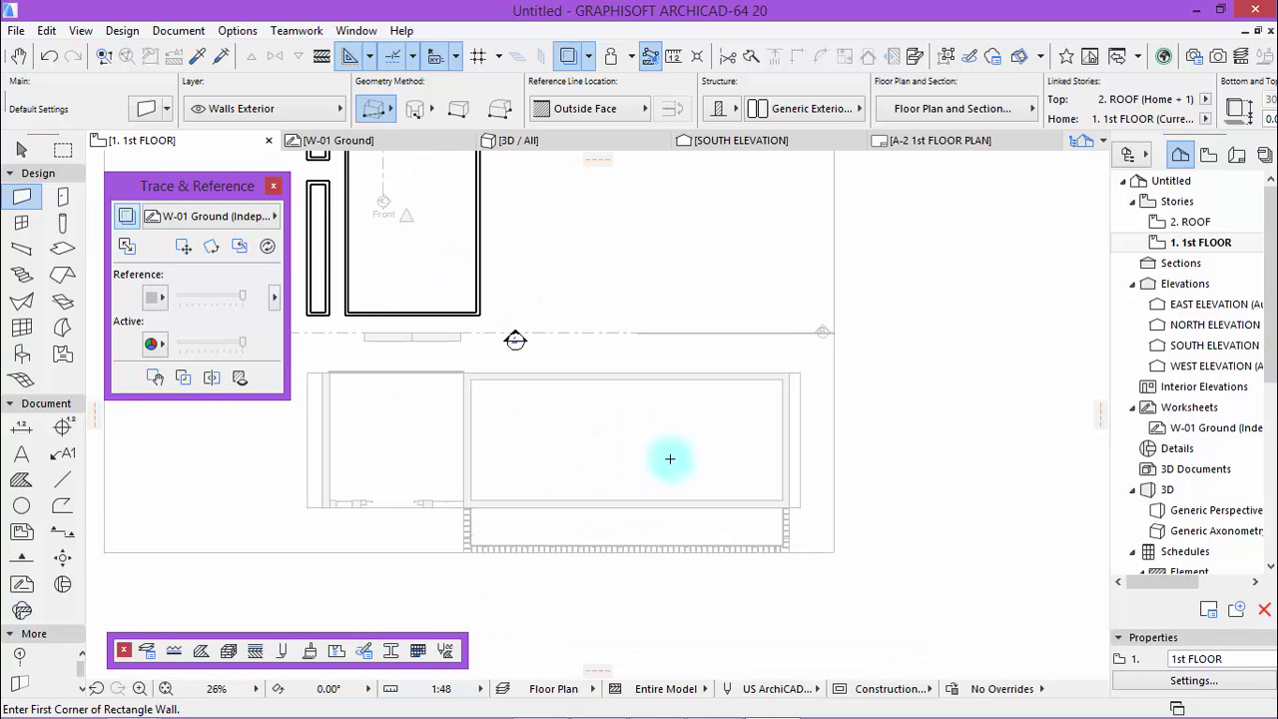
scroll(739, 489, "up", 1)
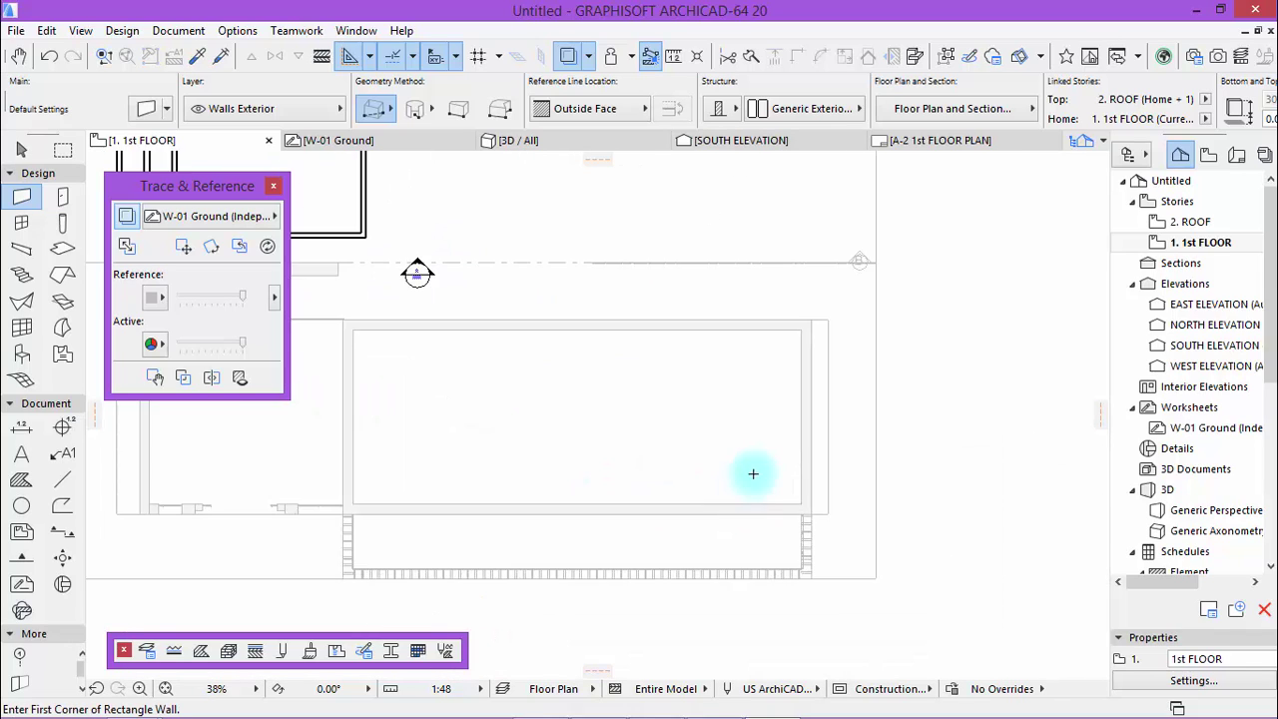
Draw a rectangular wall around the large lower room and cancel the extra rectangle.
left_click(813, 318)
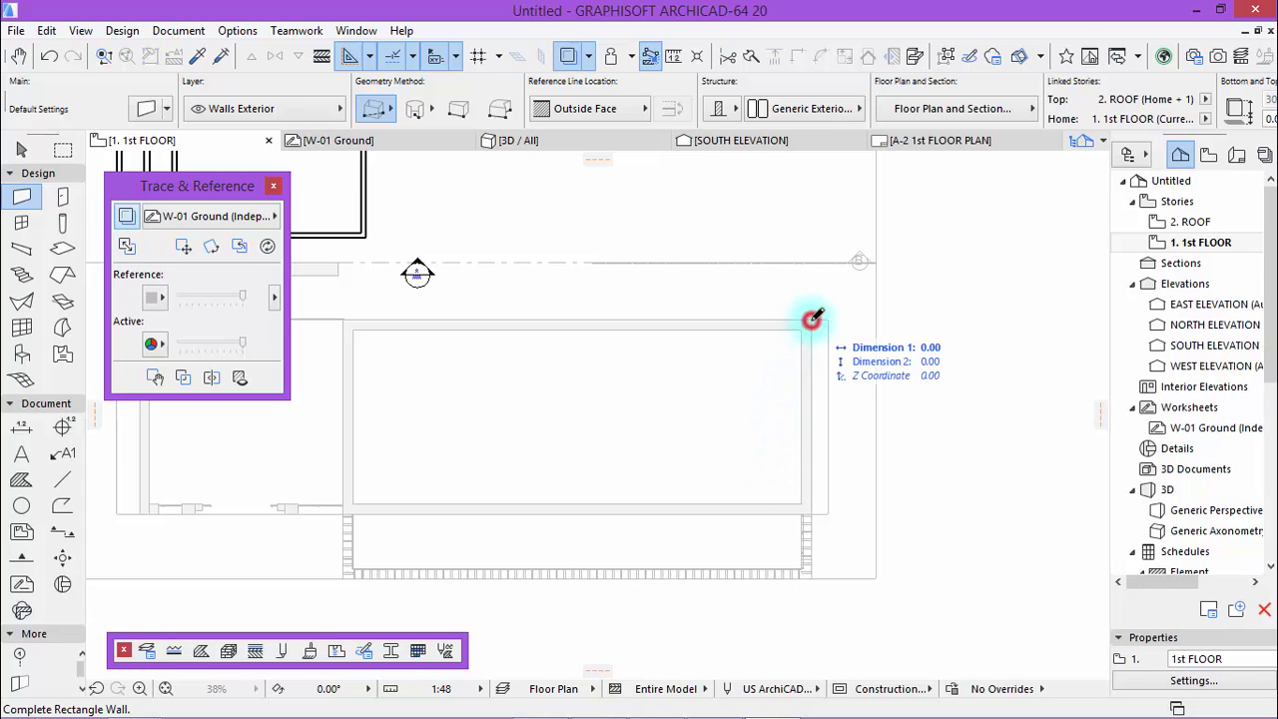
scroll(345, 509, "up", 2)
scroll(343, 511, "up", 1)
left_click(340, 511)
scroll(338, 434, "down", 2)
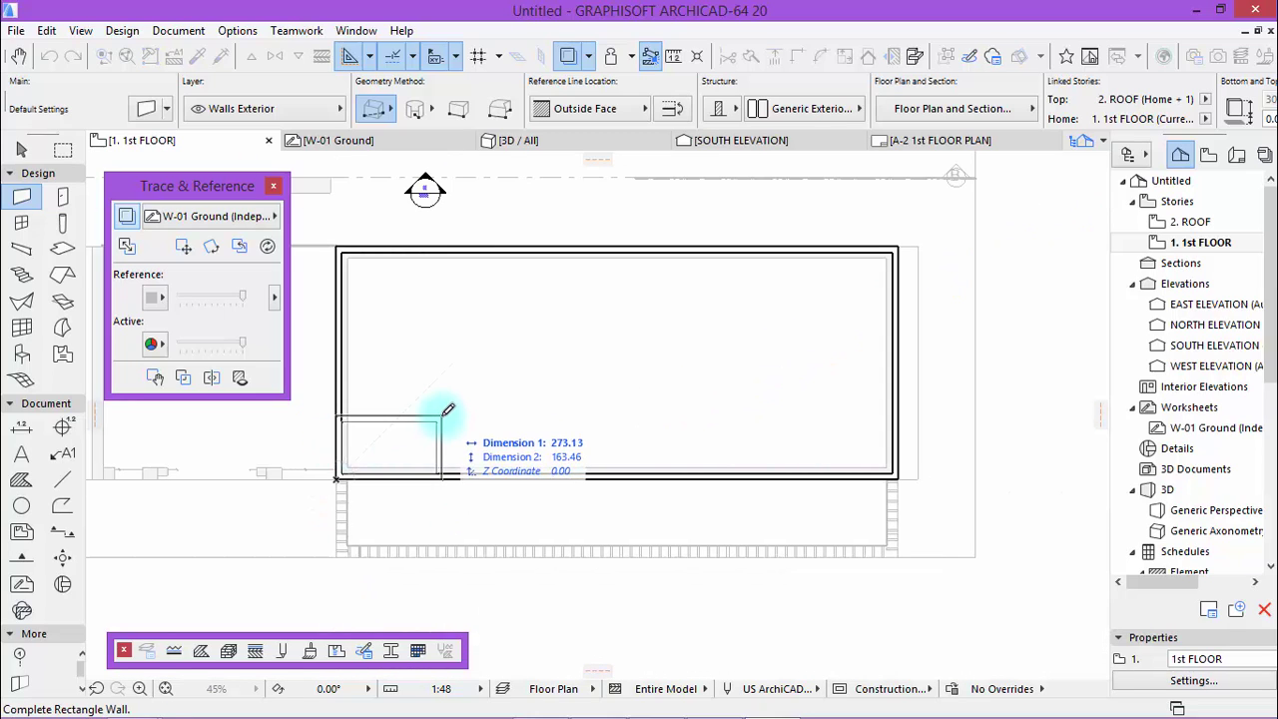
key("Escape")
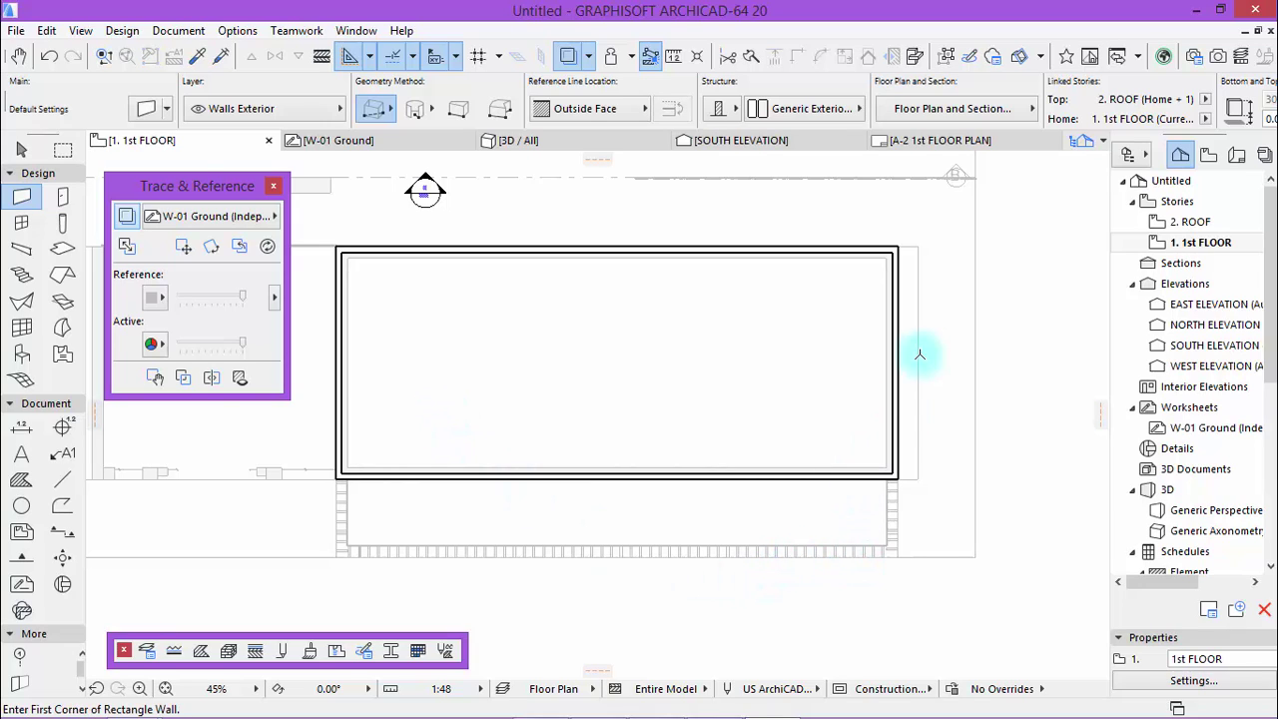
scroll(899, 388, "down", 1)
scroll(314, 417, "up", 1)
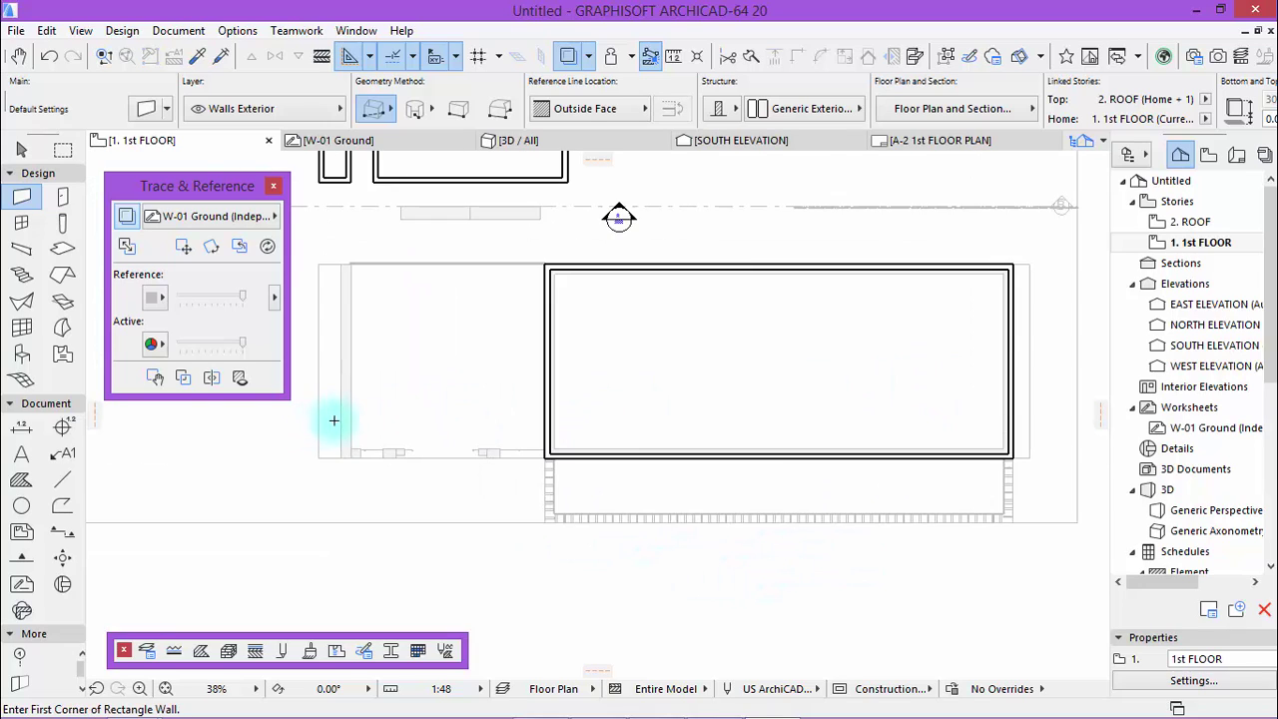
scroll(345, 419, "up", 1)
scroll(379, 380, "down", 2)
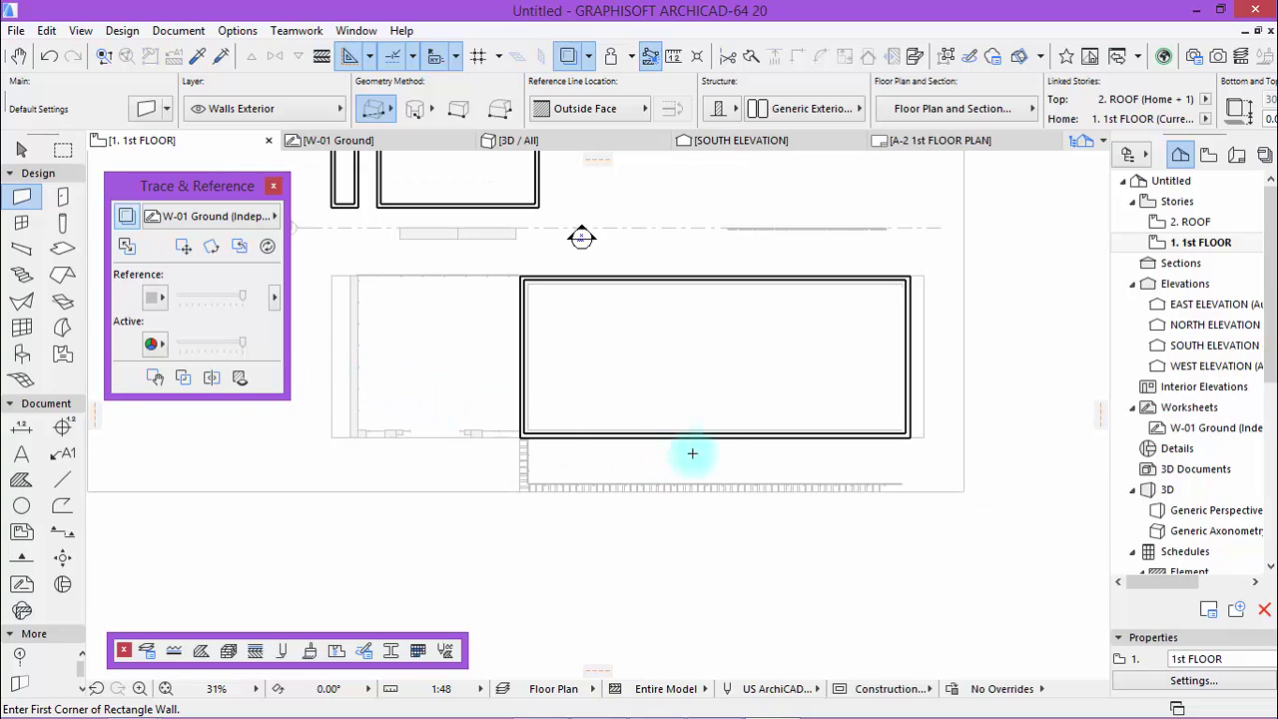
left_click(379, 115)
Switch walls to polyline geometry and draw a first polywall along the traced outline.
left_click(413, 100)
scroll(548, 463, "up", 2)
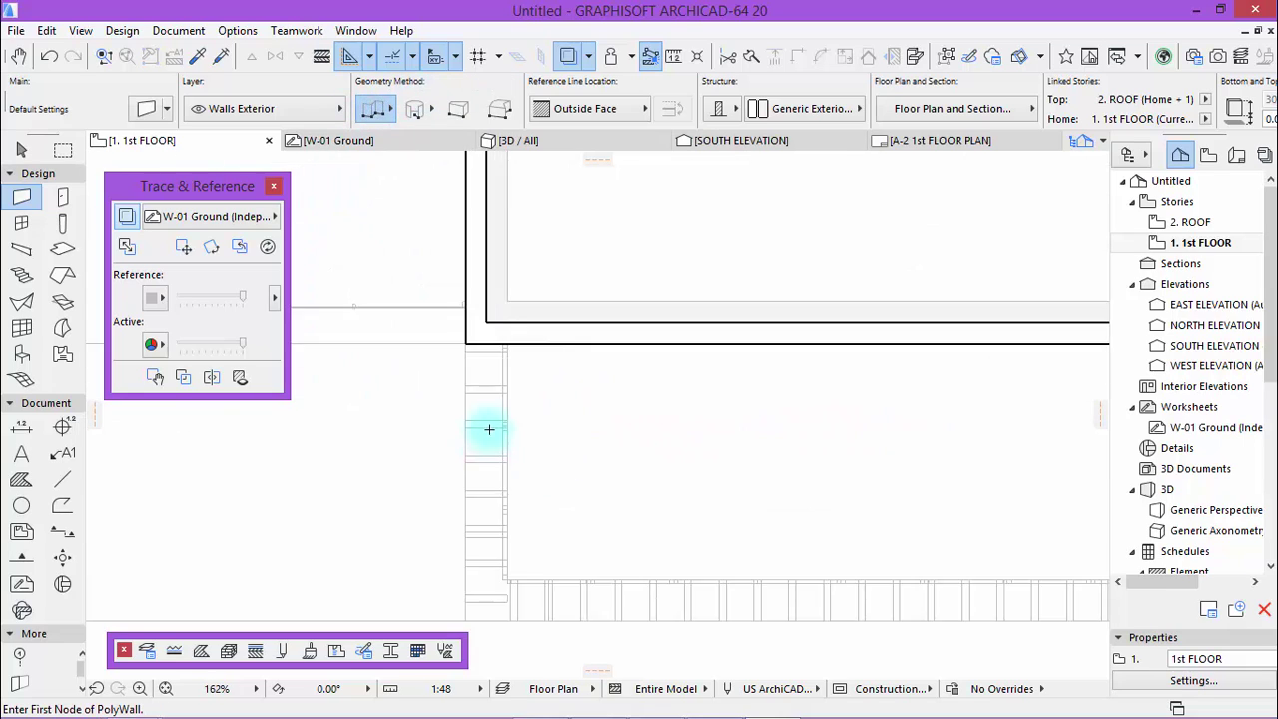
left_click(468, 337)
scroll(454, 389, "down", 3)
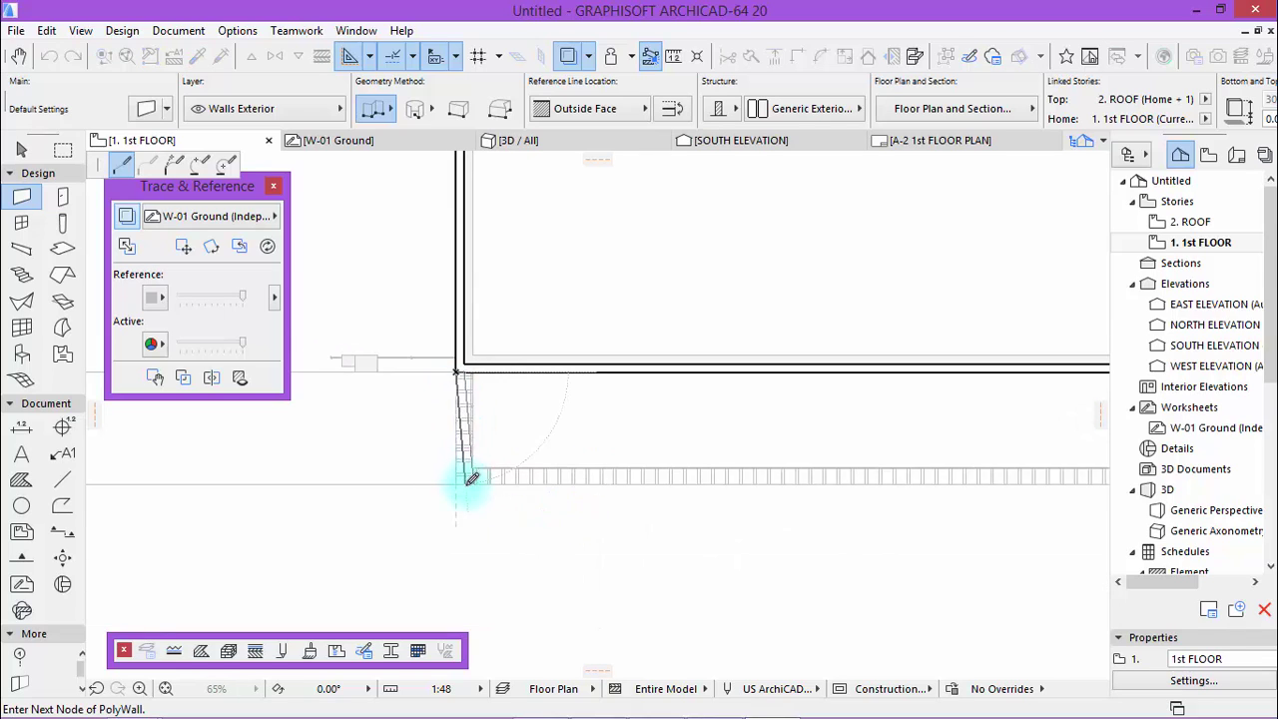
scroll(469, 482, "up", 6)
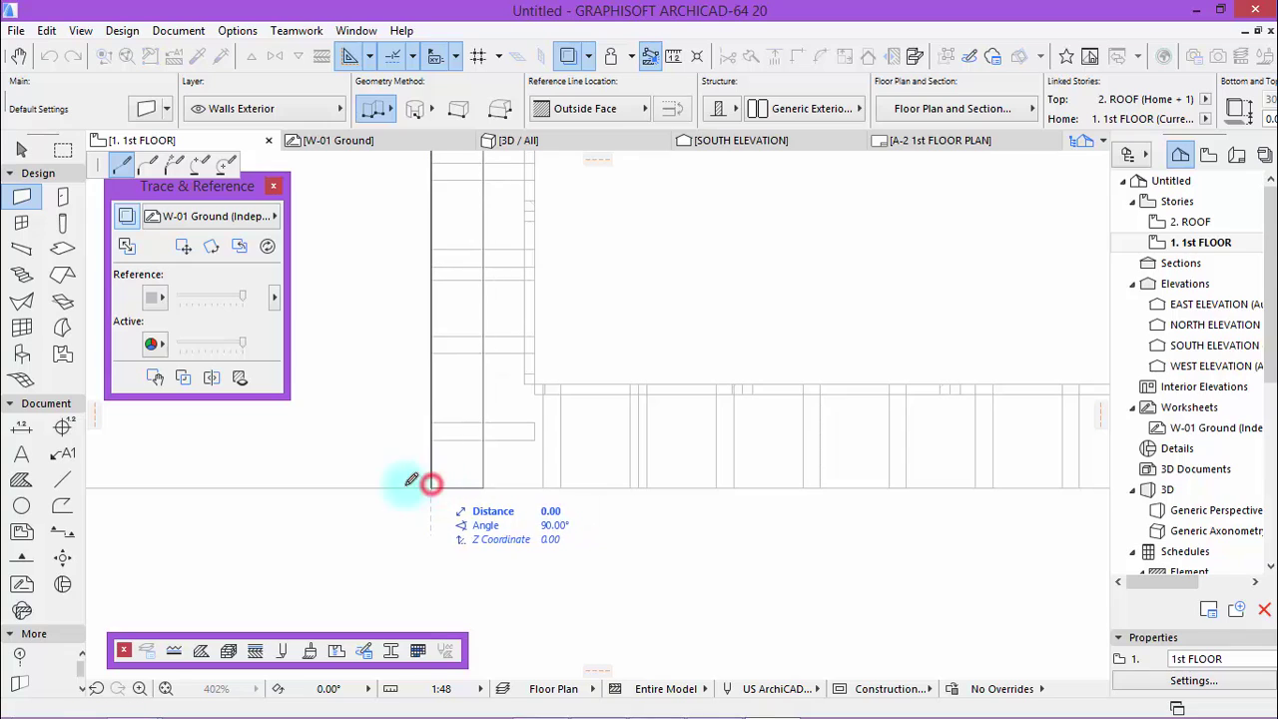
scroll(340, 474, "down", 4)
scroll(585, 508, "down", 3)
scroll(582, 450, "down", 2)
scroll(699, 451, "down", 1)
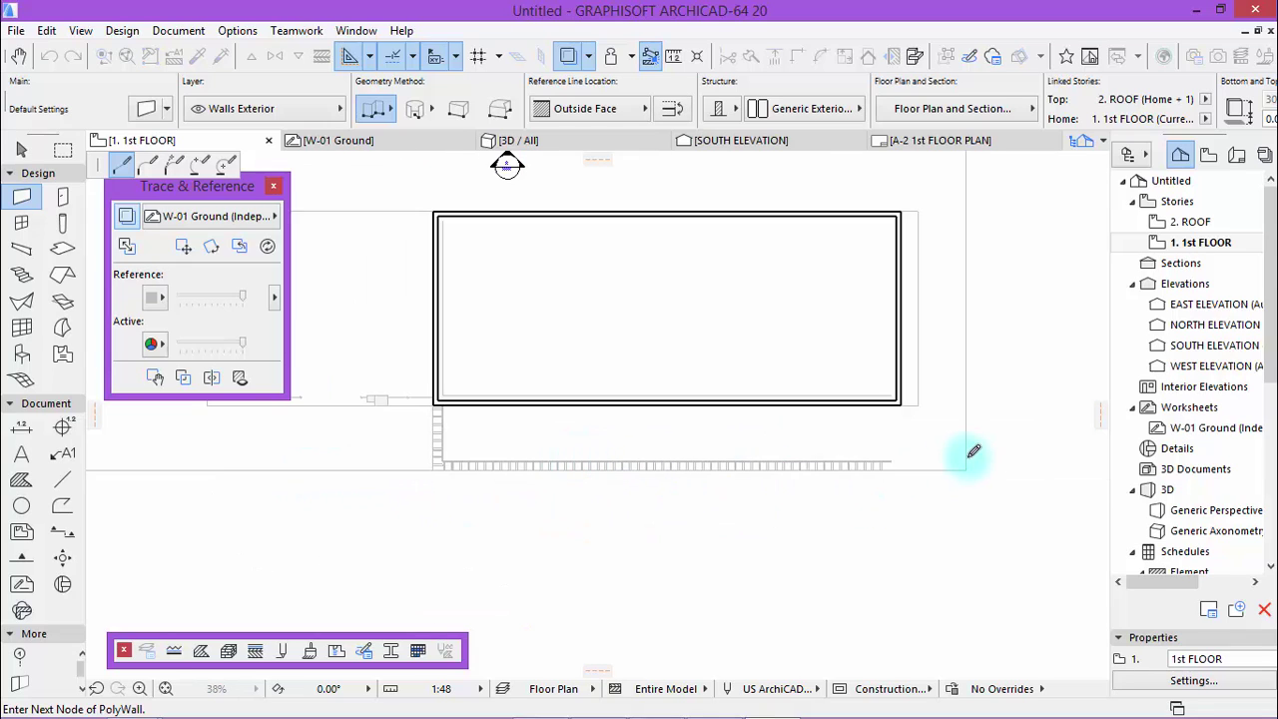
scroll(974, 454, "up", 3)
scroll(869, 471, "up", 2)
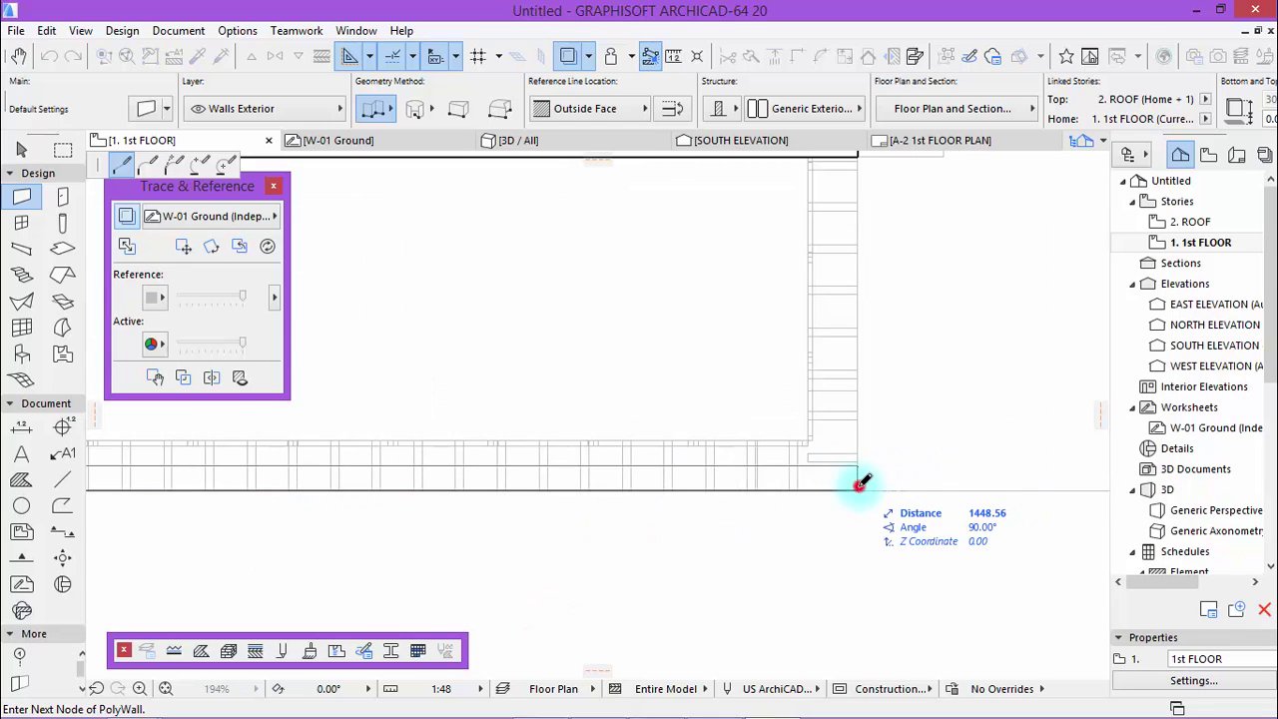
scroll(850, 499, "down", 2)
scroll(847, 342, "up", 3)
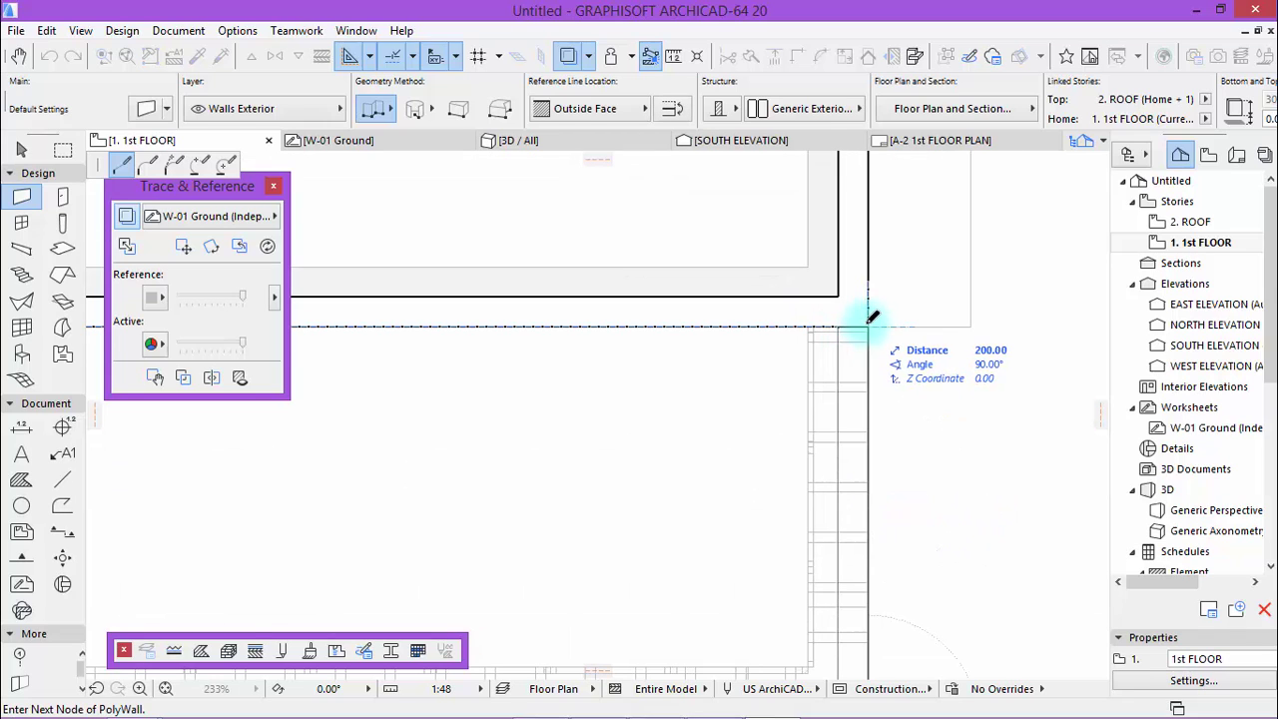
right_click(943, 380)
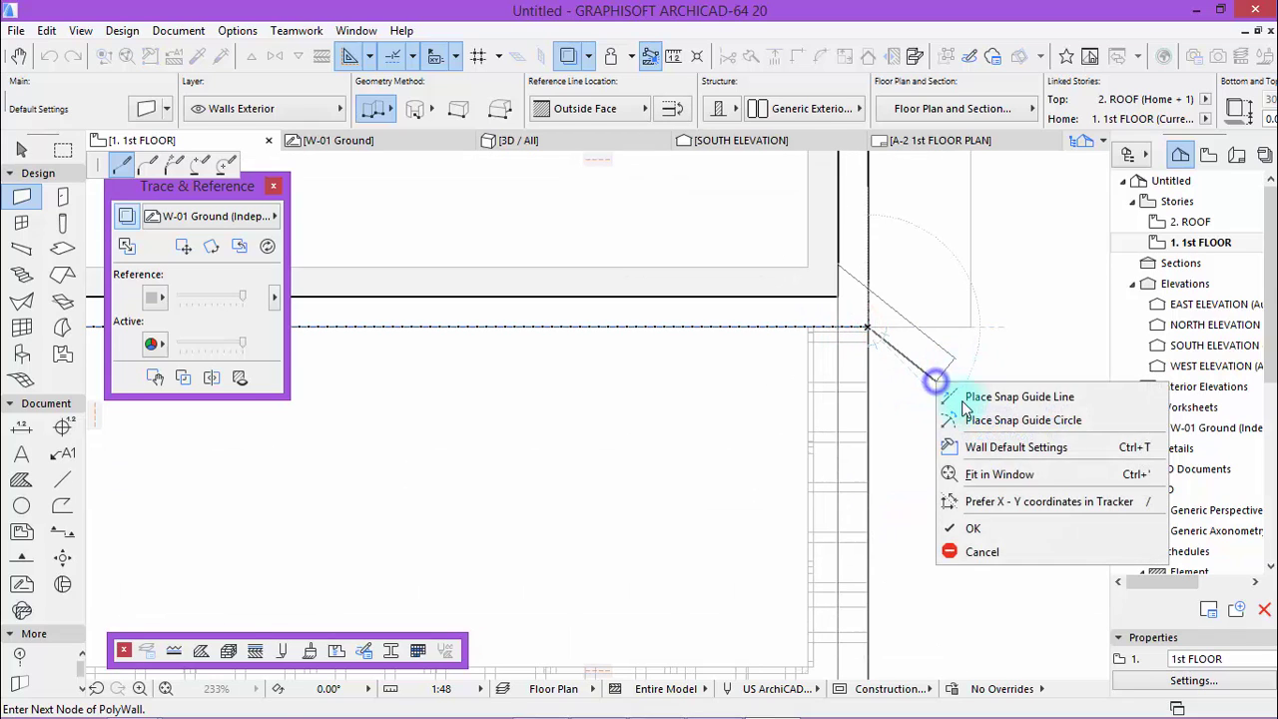
left_click(988, 531)
scroll(890, 328, "down", 5)
scroll(949, 428, "down", 4)
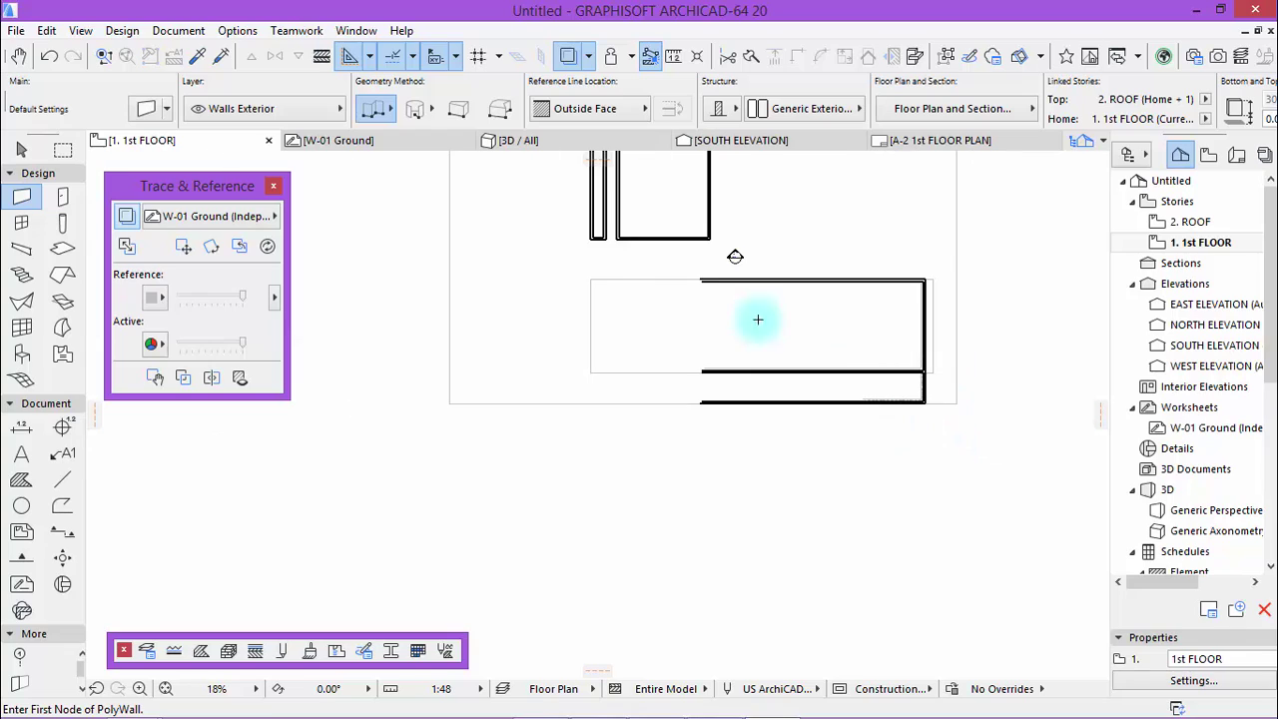
scroll(719, 300, "up", 1)
scroll(642, 327, "up", 2)
scroll(653, 302, "up", 1)
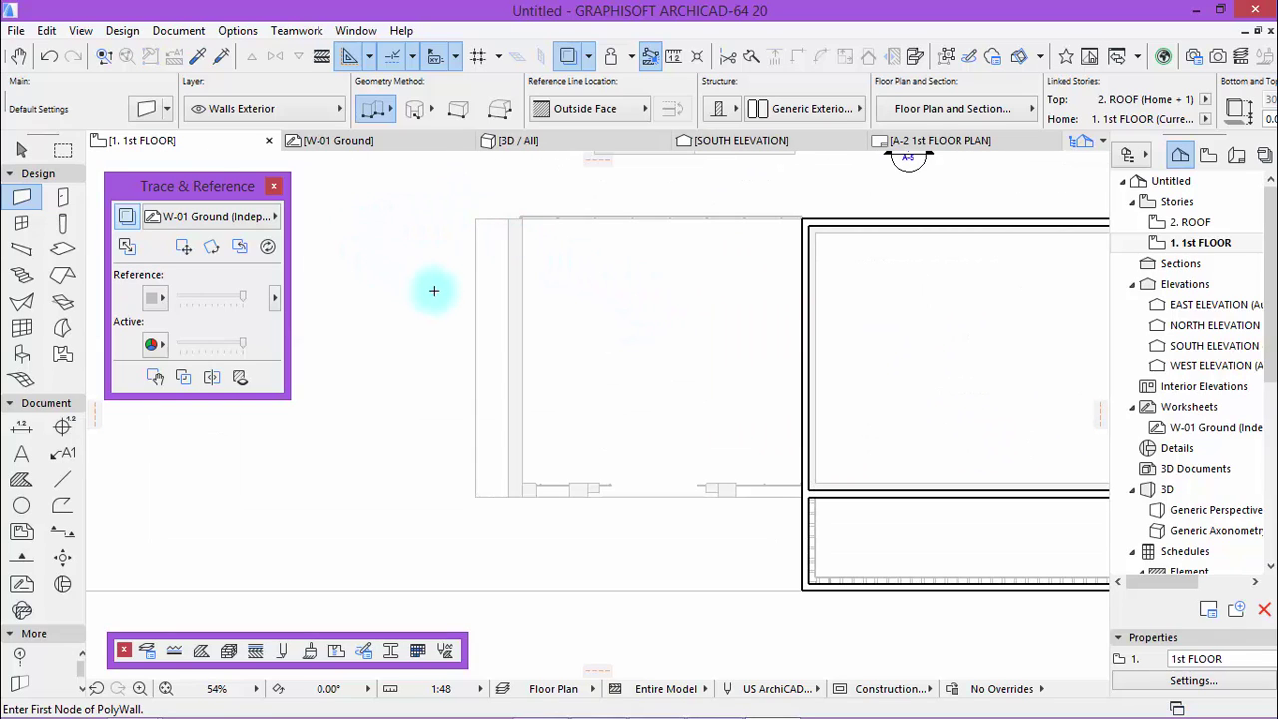
scroll(512, 264, "up", 1)
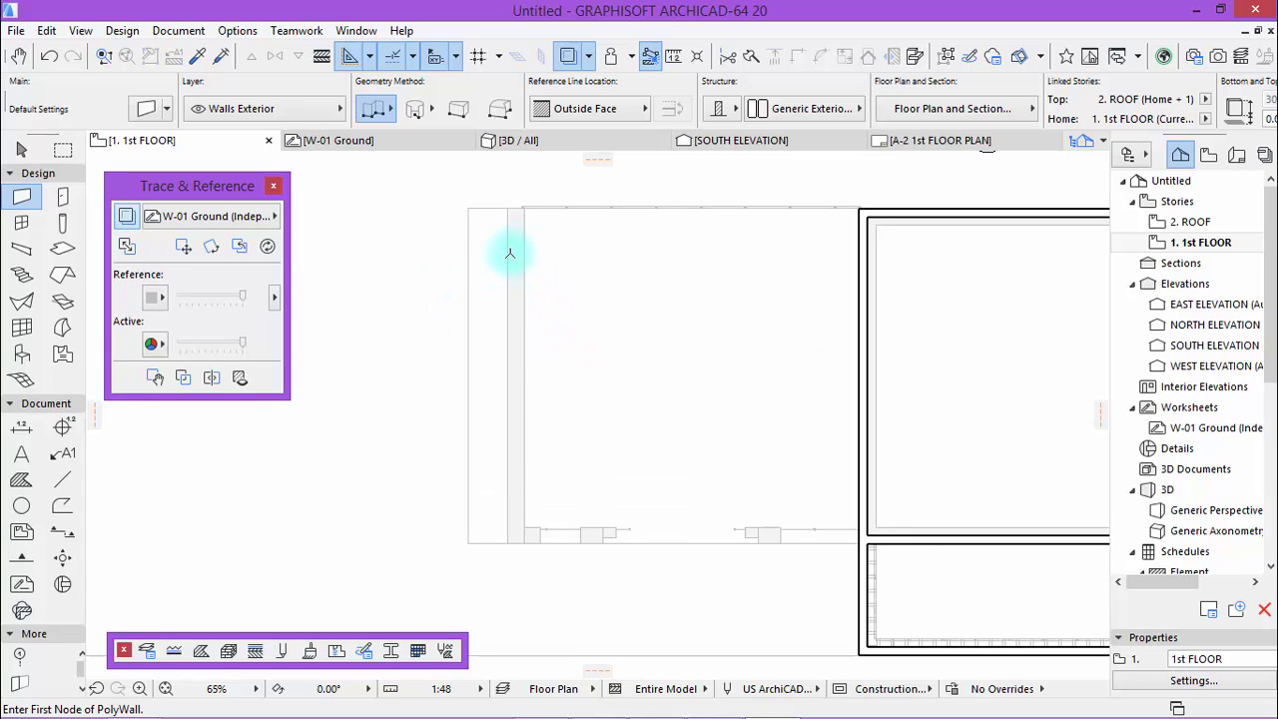
Draw a polywall down the left side and 60 units along the bottom, with a short upward return.
left_click(509, 204)
scroll(500, 539, "up", 5)
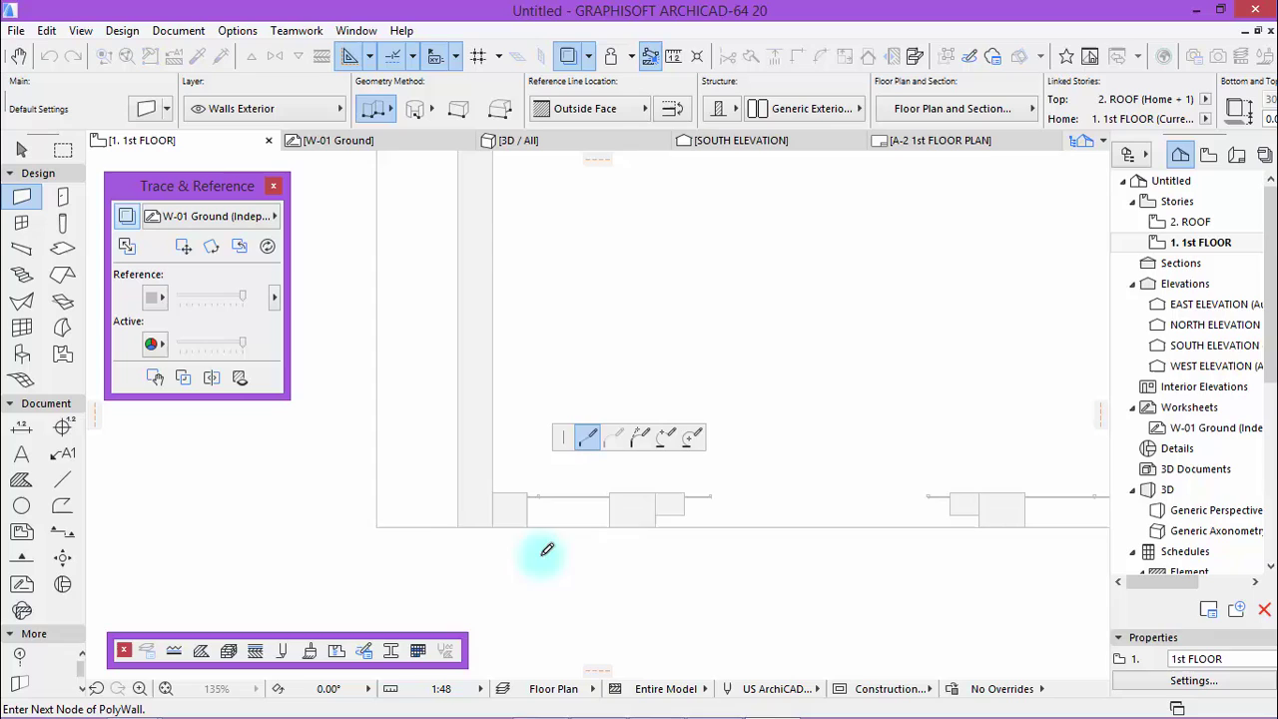
left_click(447, 523)
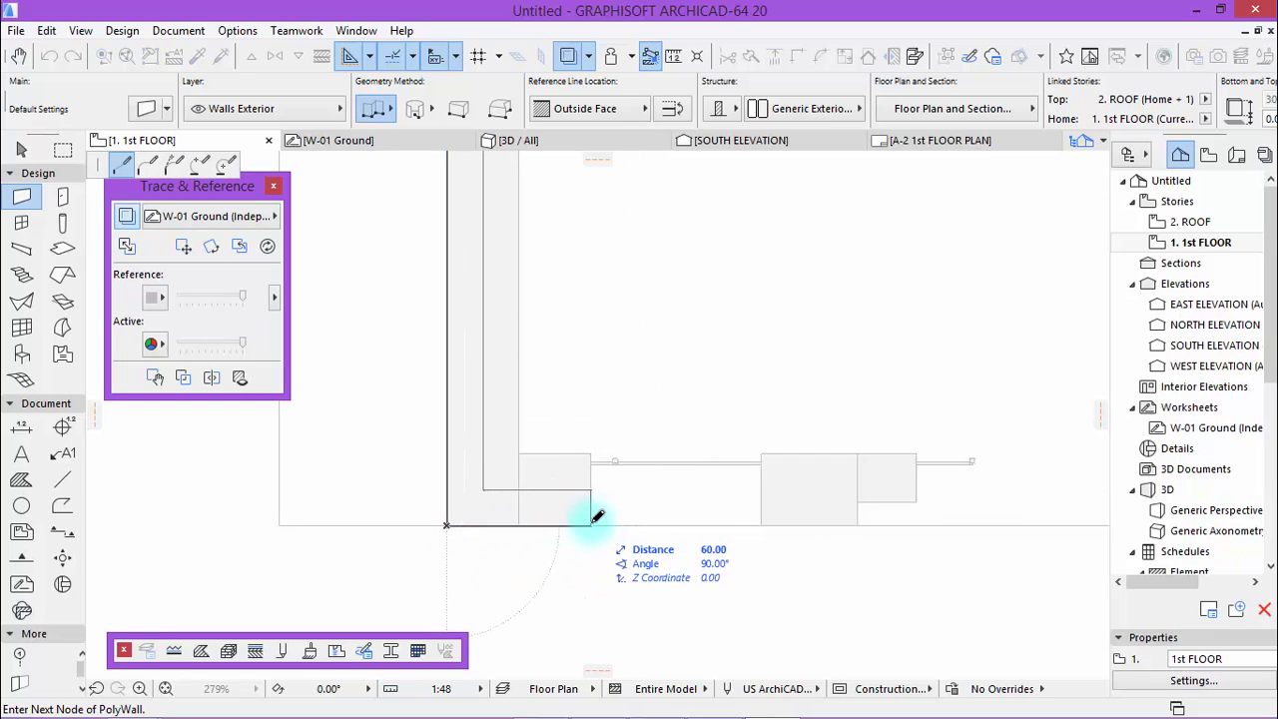
left_click(593, 520)
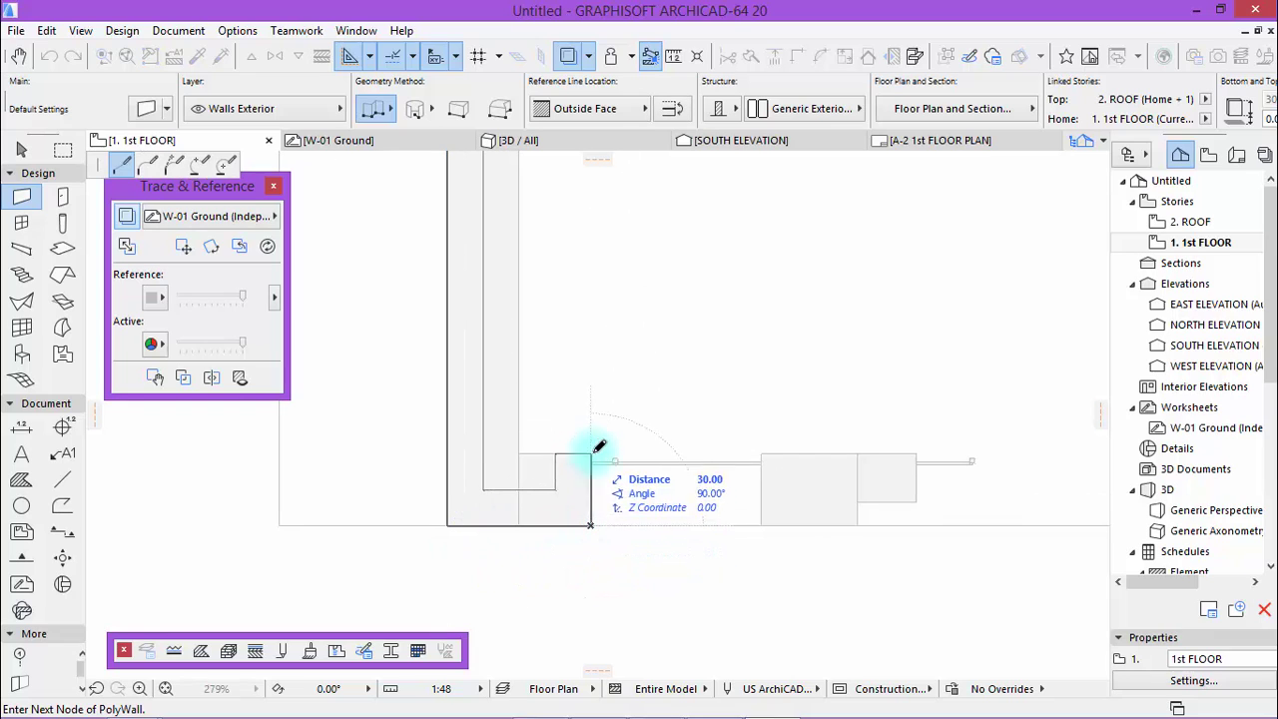
double_click(597, 450)
left_click(596, 450)
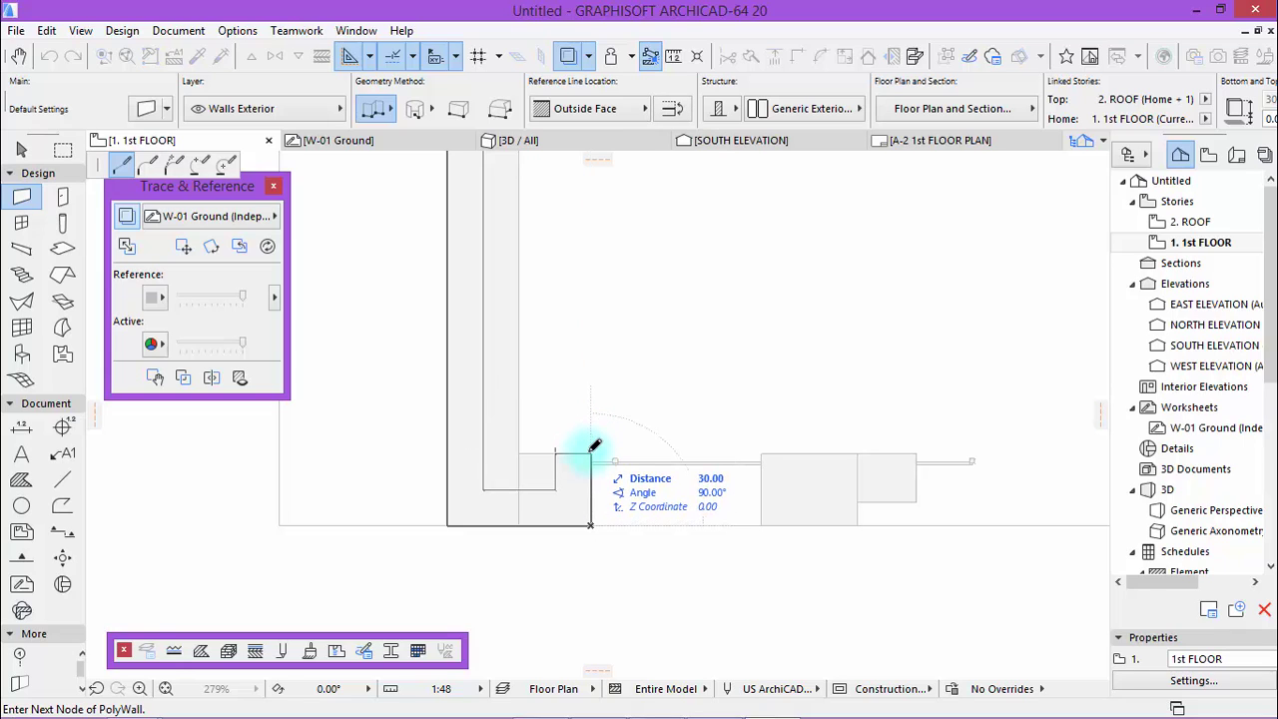
right_click(591, 389)
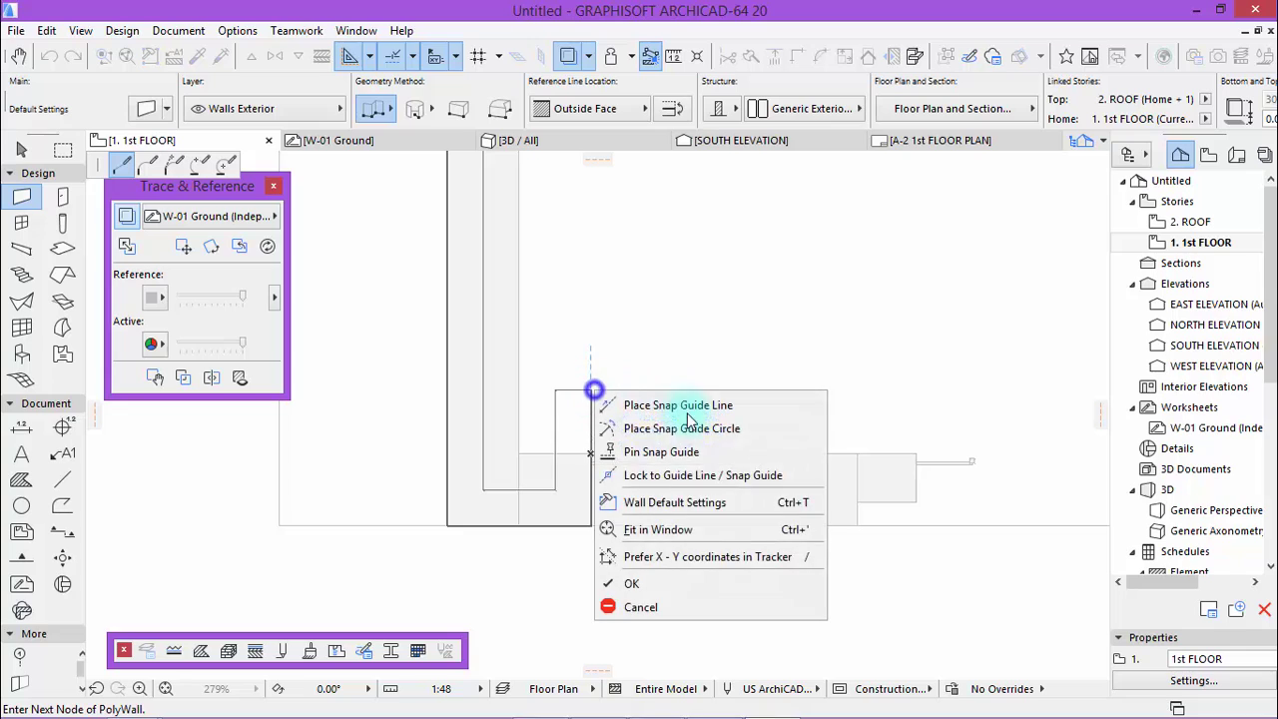
left_click(631, 586)
Zoom around the 1st-floor plan to check the stepped left wall, then end wall drawing.
scroll(414, 525, "down", 5)
scroll(336, 530, "down", 3)
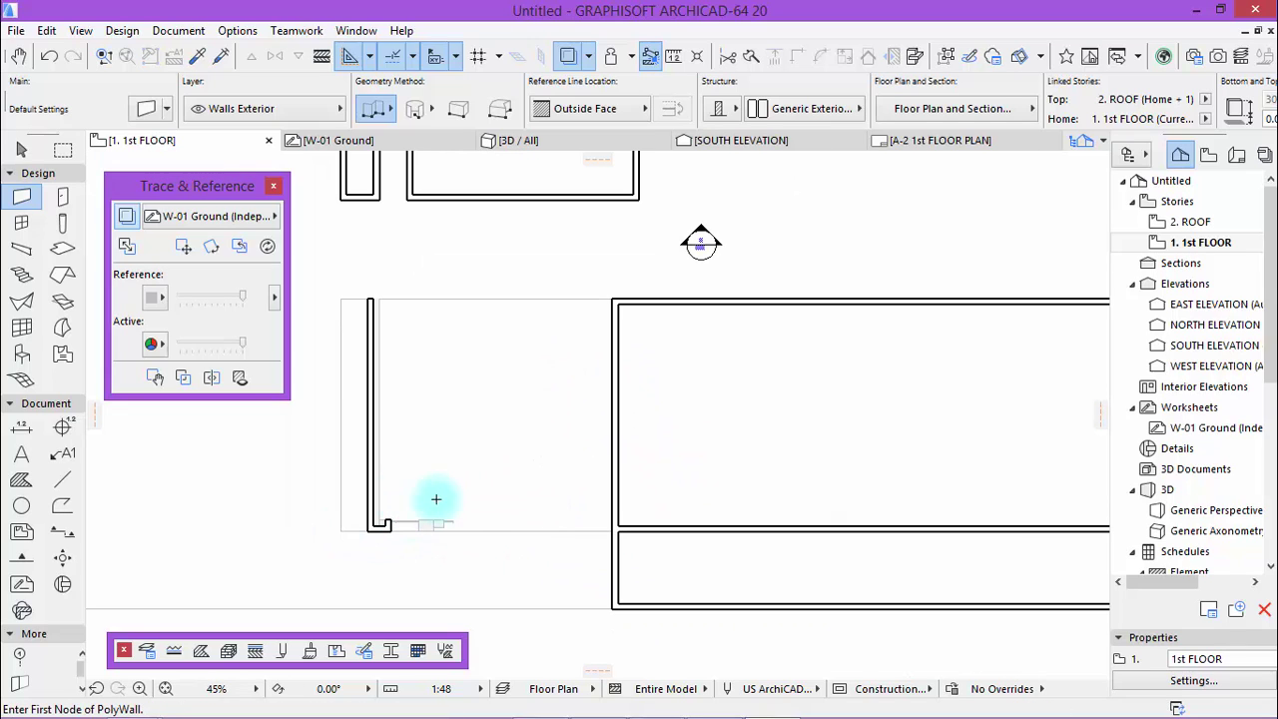
scroll(399, 491, "up", 1)
scroll(409, 495, "up", 1)
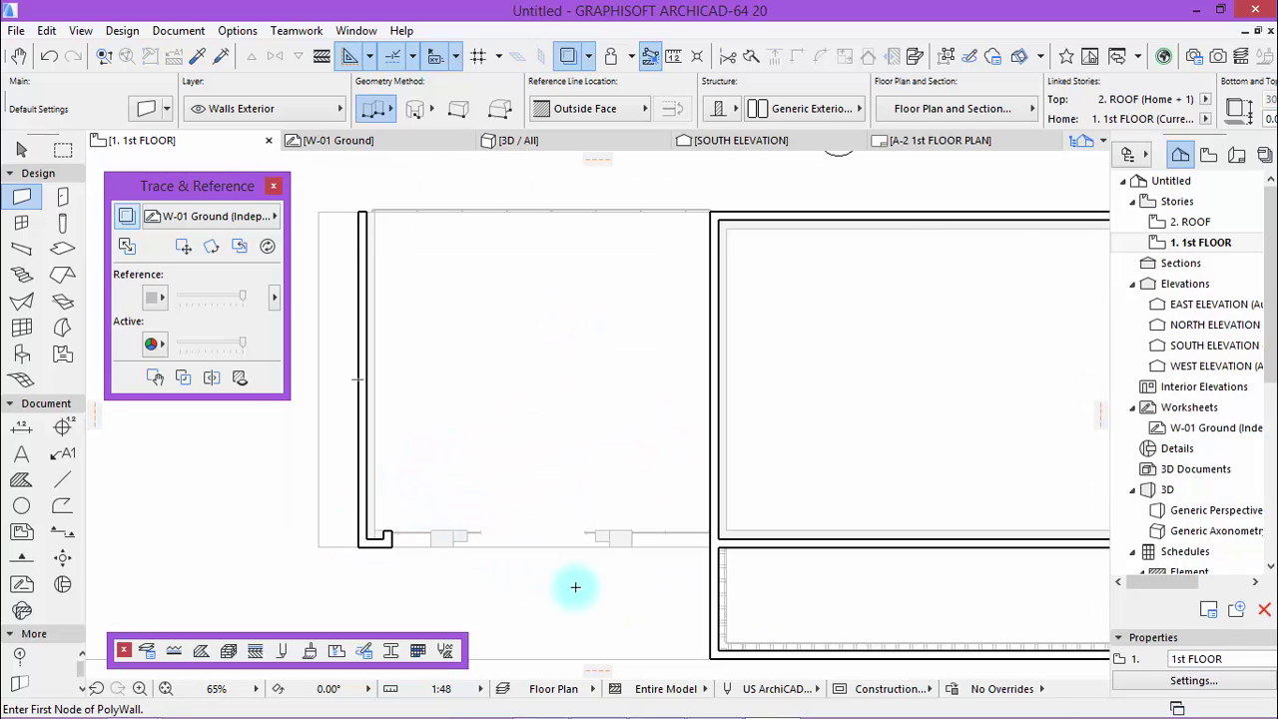
scroll(577, 587, "up", 3)
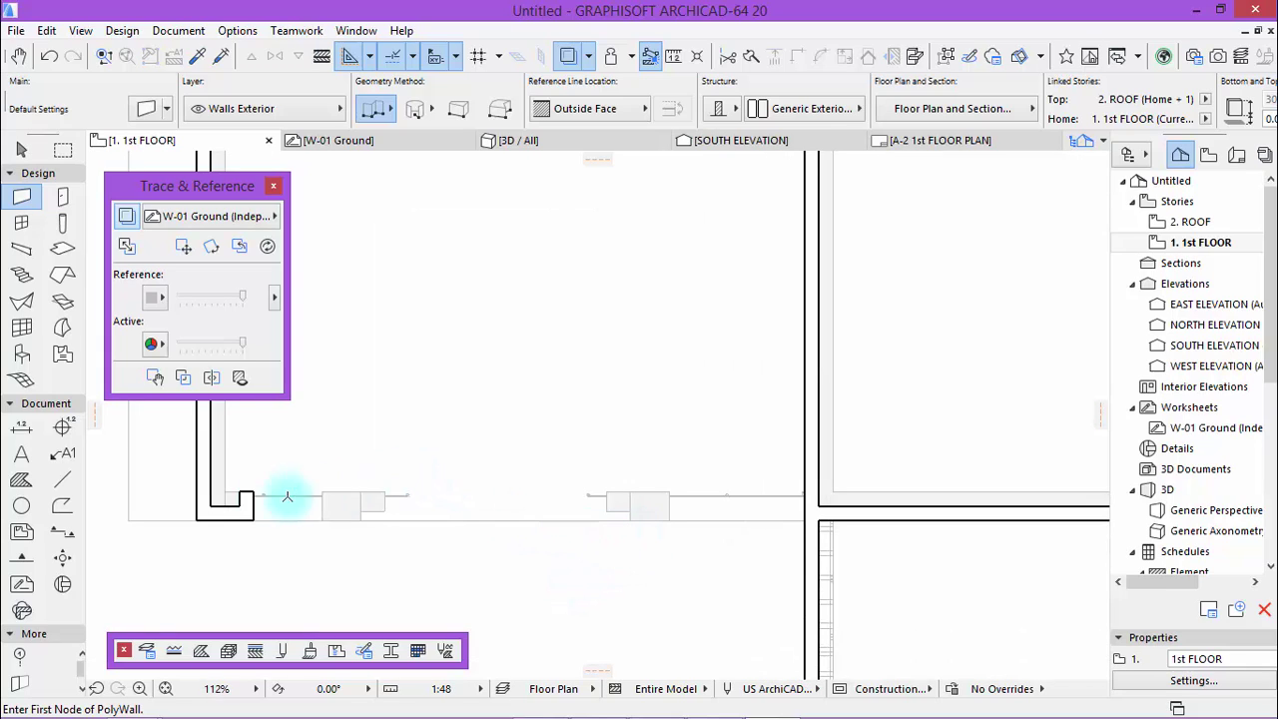
scroll(252, 498, "up", 2)
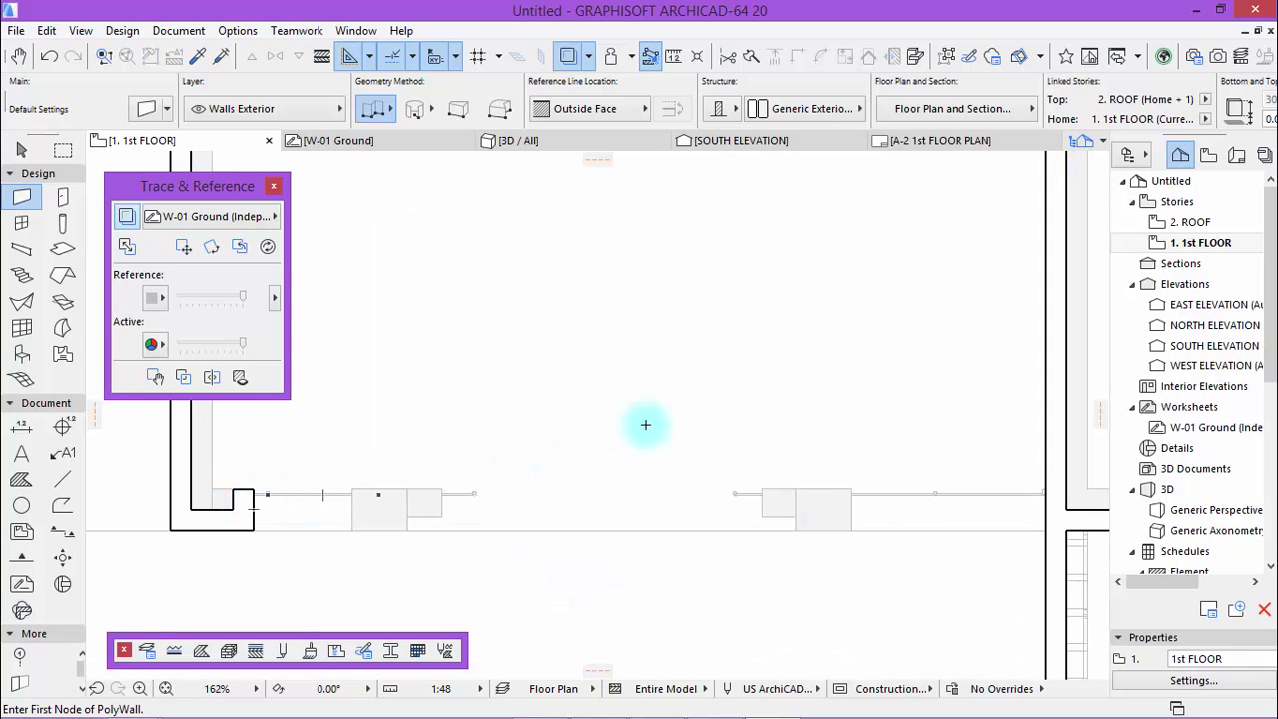
scroll(681, 428, "down", 3)
scroll(471, 420, "down", 2)
scroll(512, 467, "down", 2)
scroll(512, 467, "down", 1)
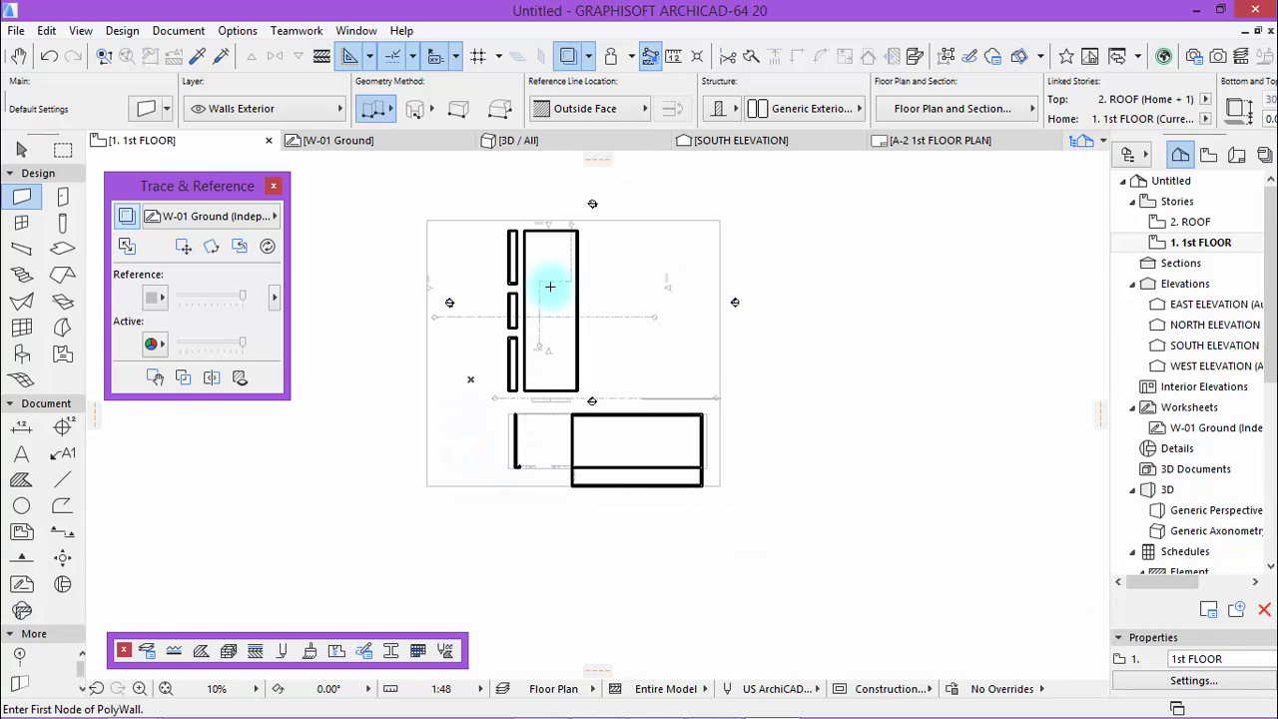
scroll(584, 303, "up", 2)
scroll(508, 513, "up", 1)
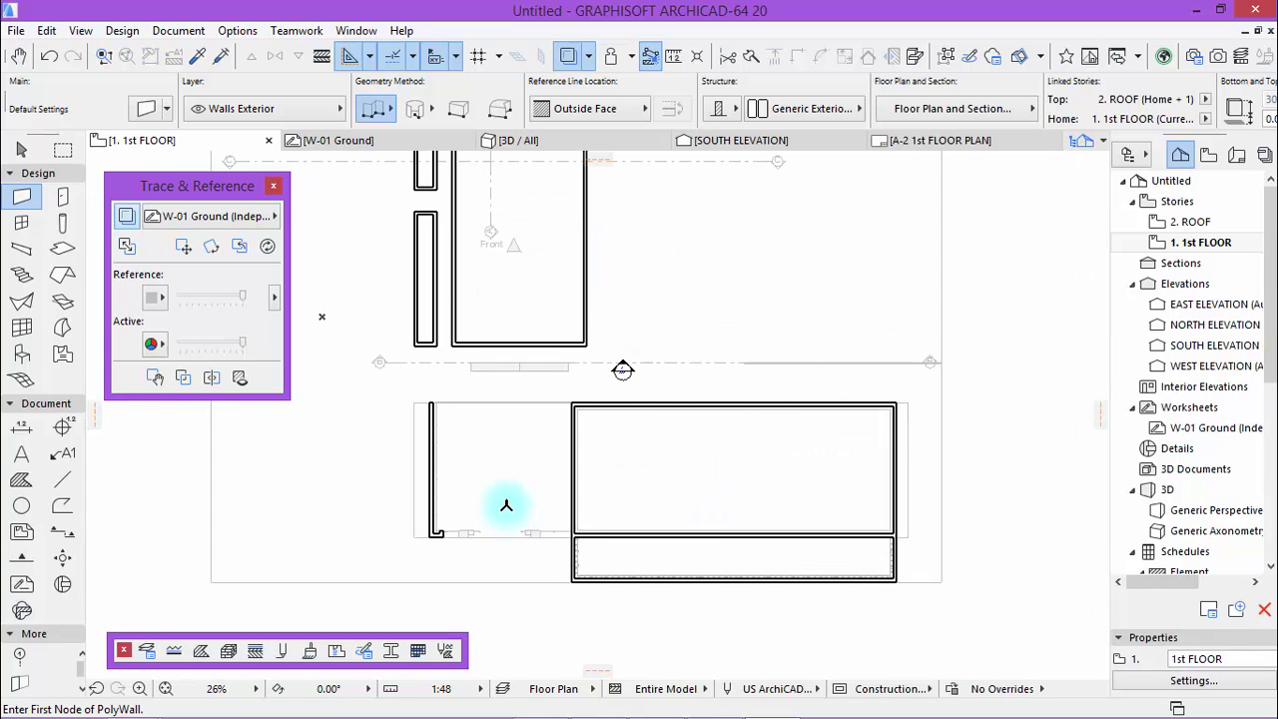
scroll(429, 457, "up", 1)
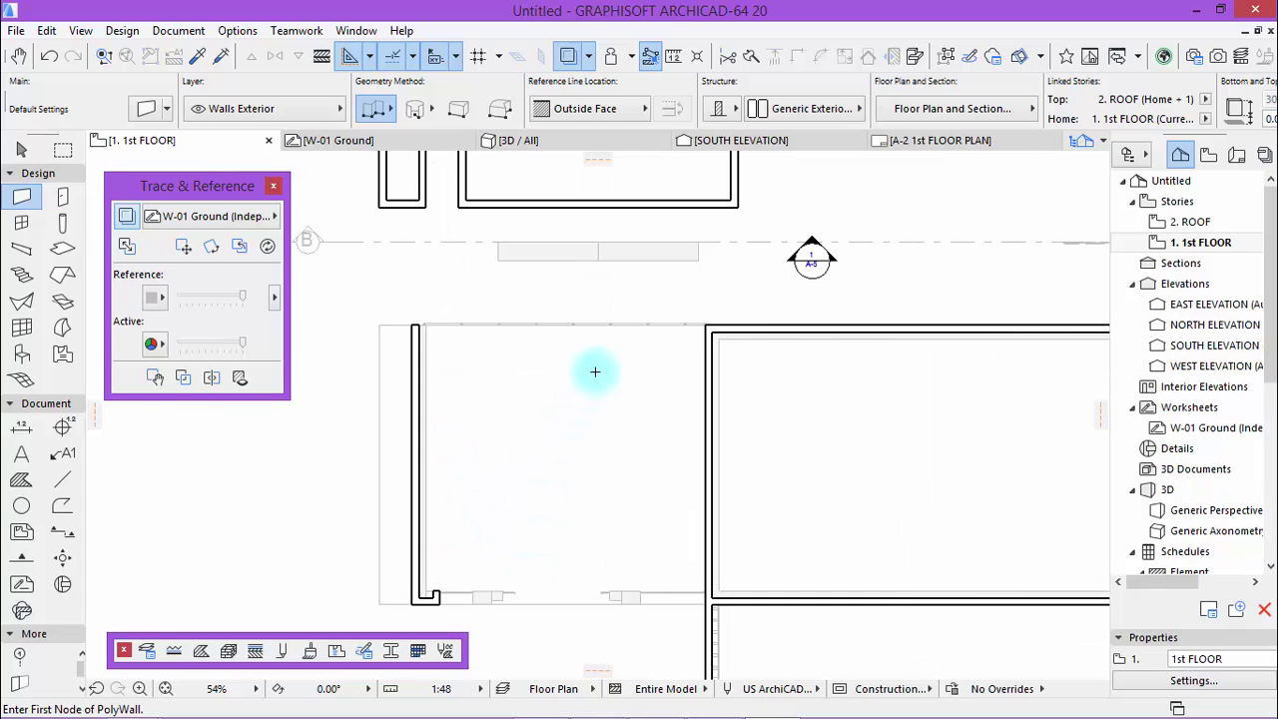
scroll(533, 537, "up", 2)
scroll(530, 516, "up", 1)
scroll(543, 502, "up", 1)
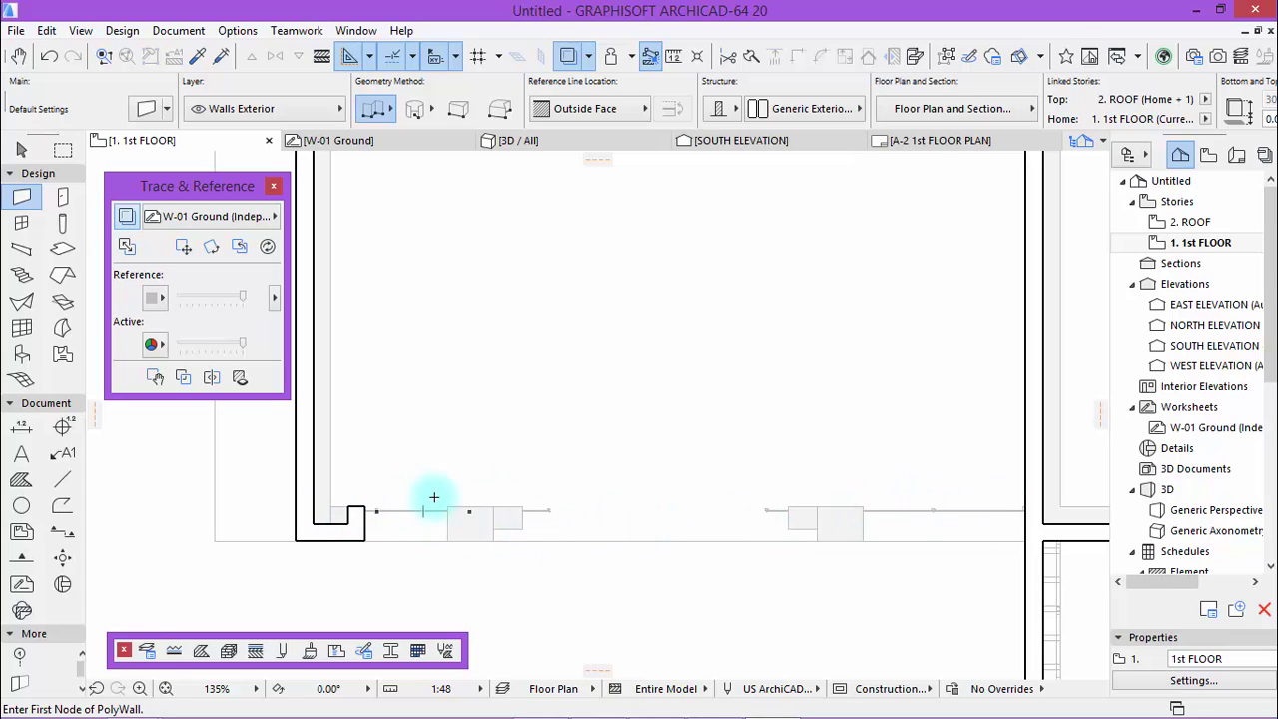
scroll(330, 527, "down", 3)
key("Escape")
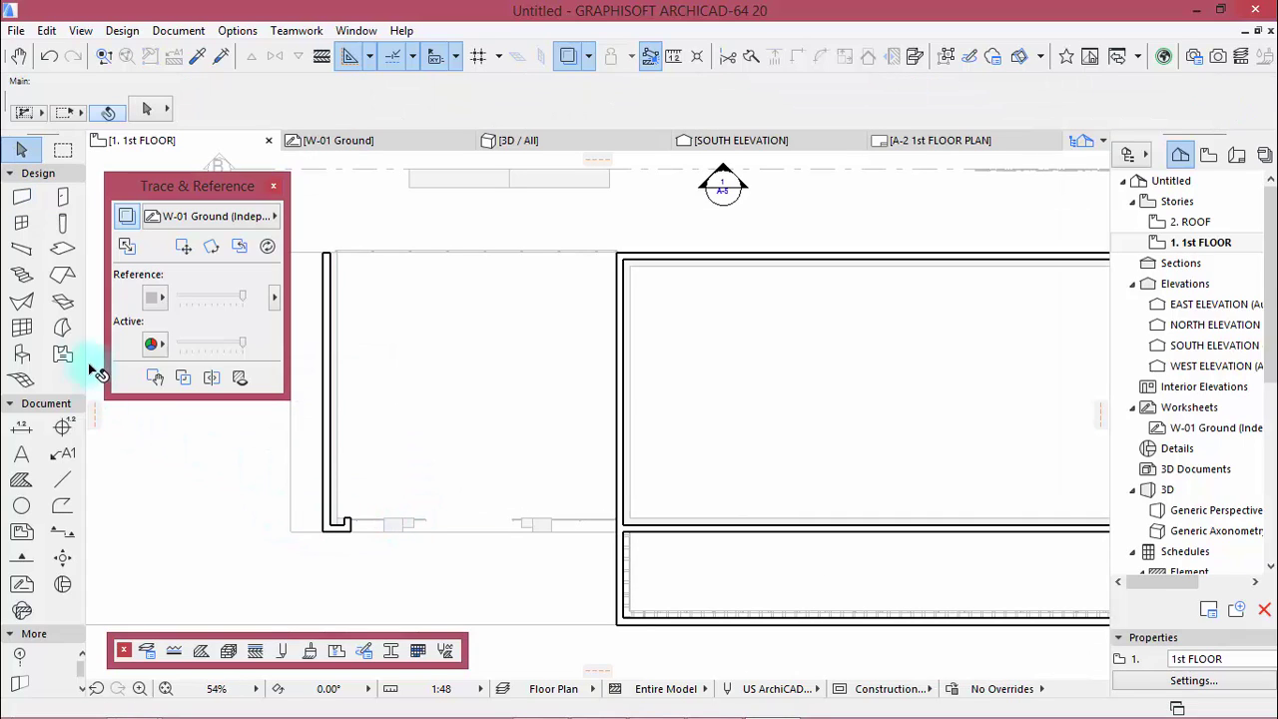
In Curtain Wall defaults, adjust the panel offset and set seven 80-wide primary grid columns.
left_click(22, 328)
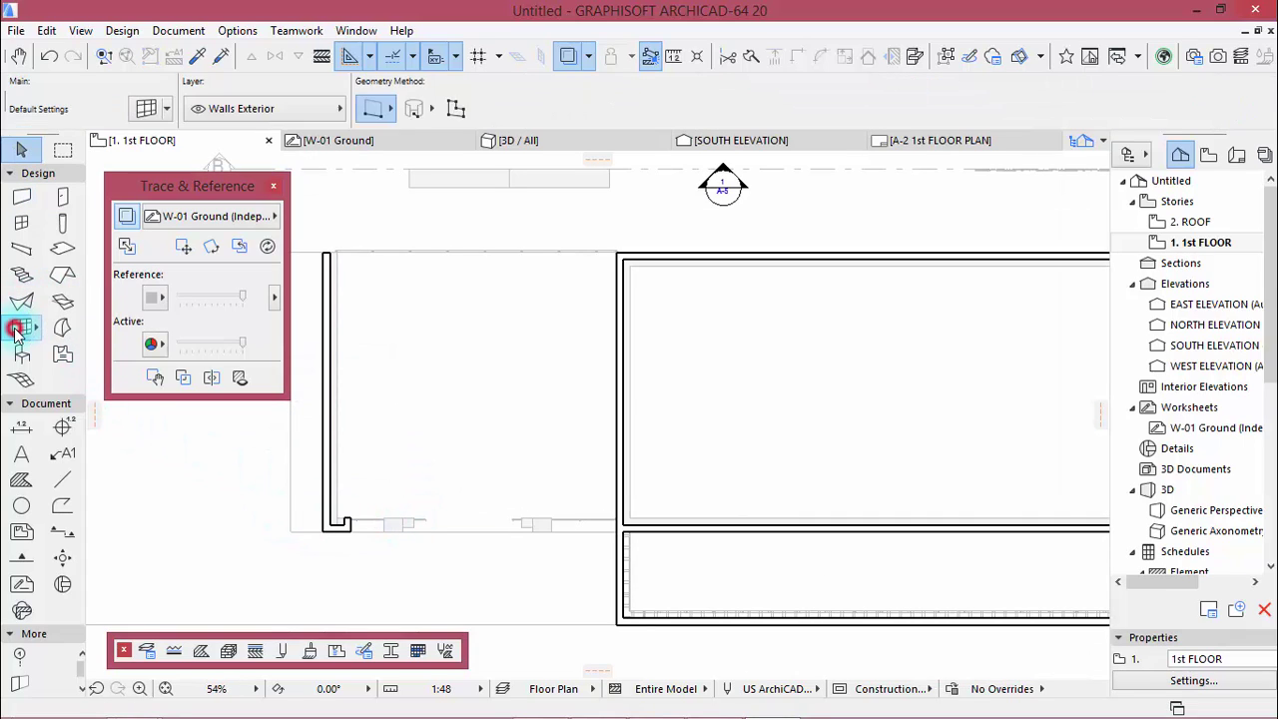
left_click(146, 109)
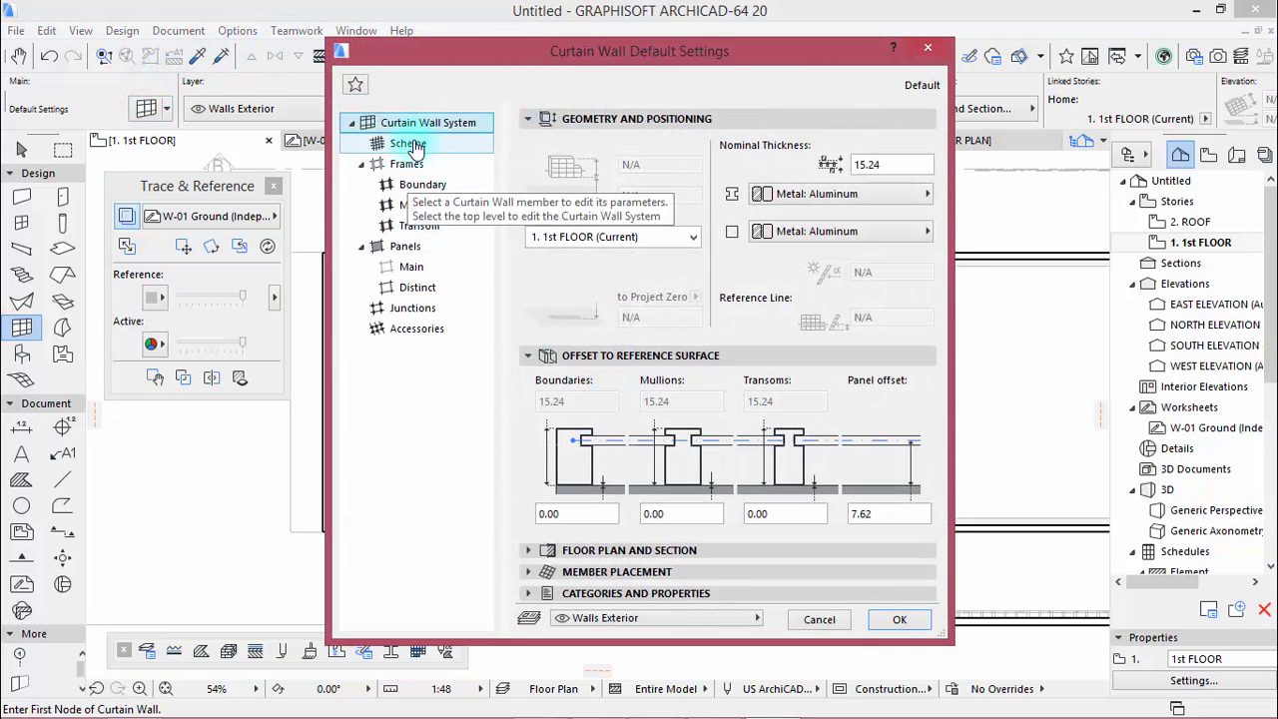
left_click(879, 514)
type("0")
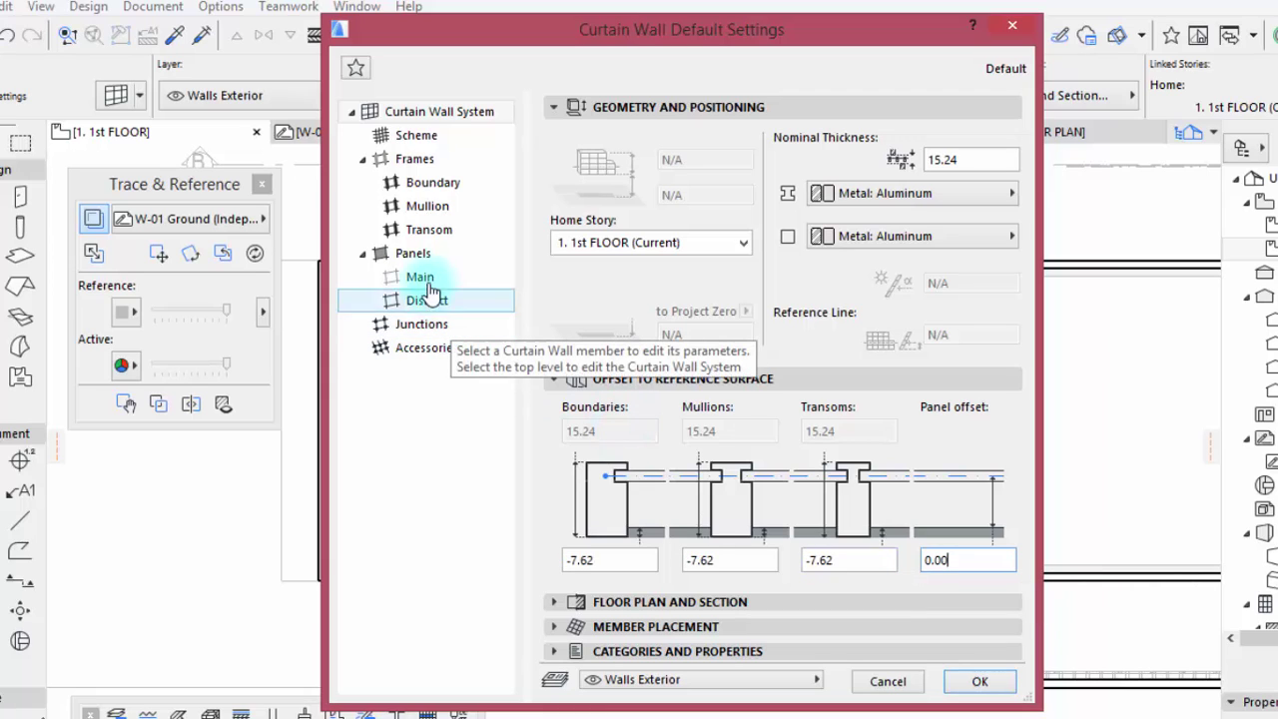
left_click(416, 135)
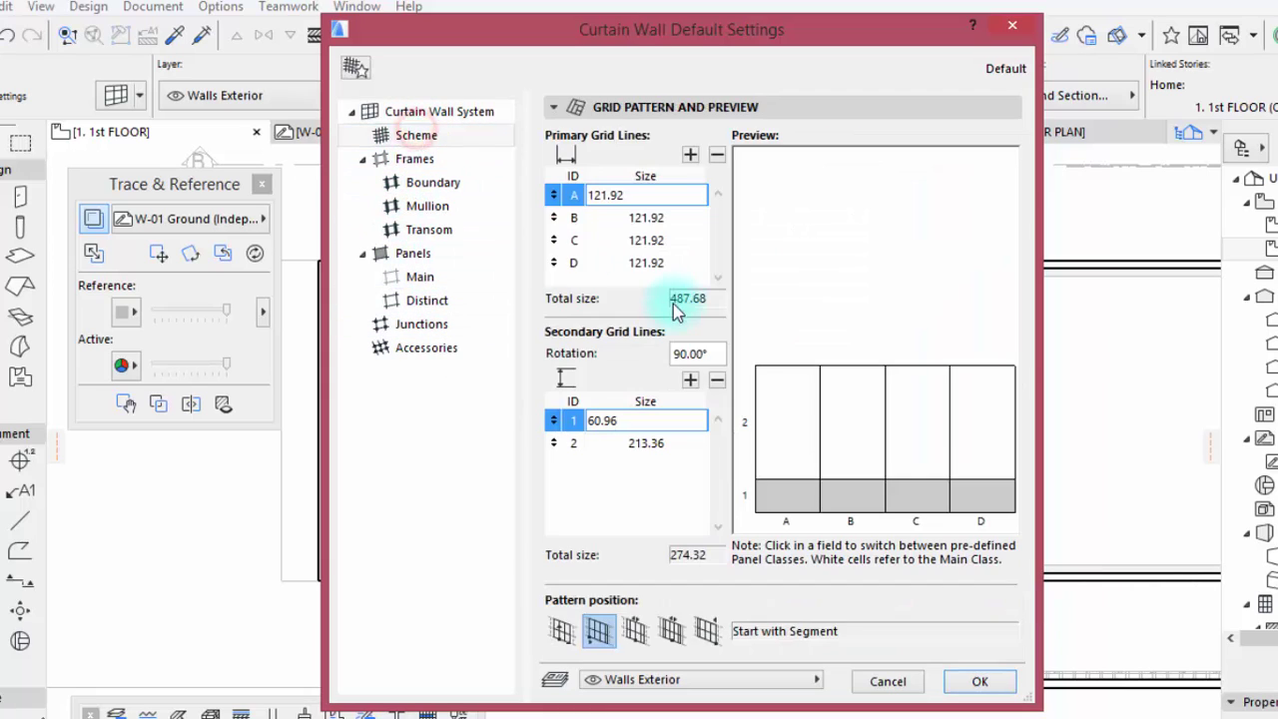
left_click(719, 155)
type("80")
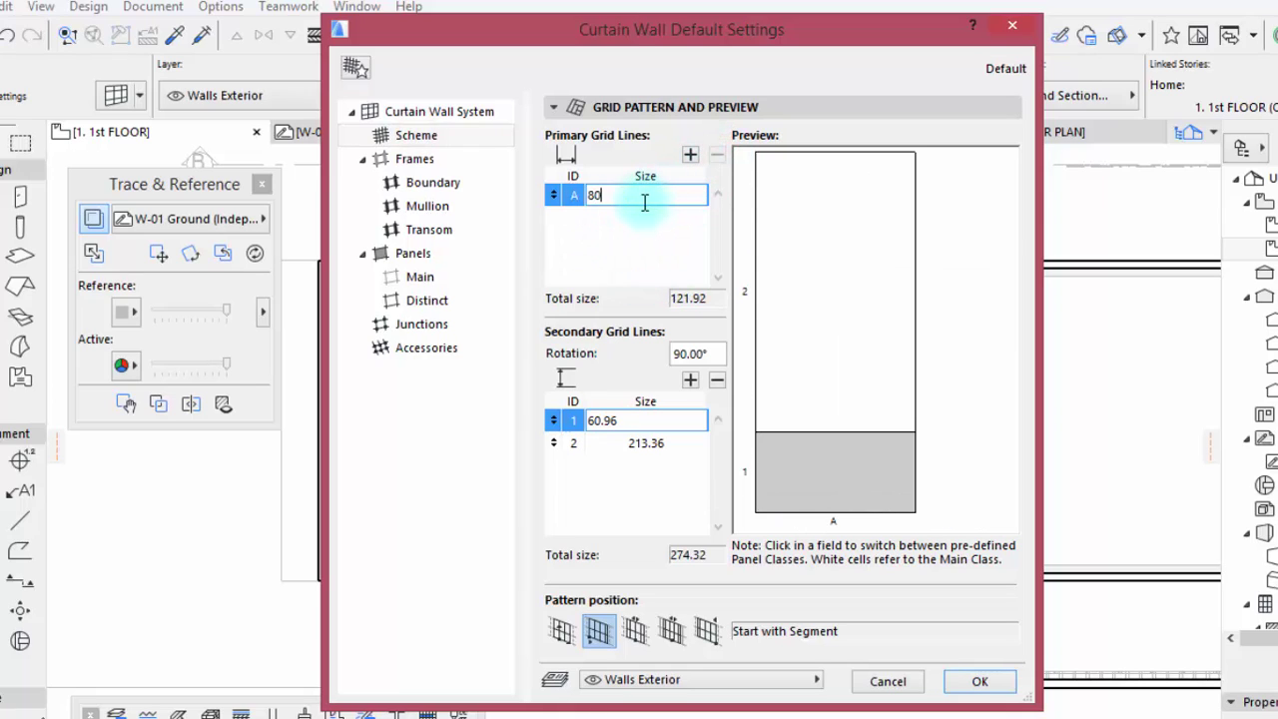
left_click(689, 156)
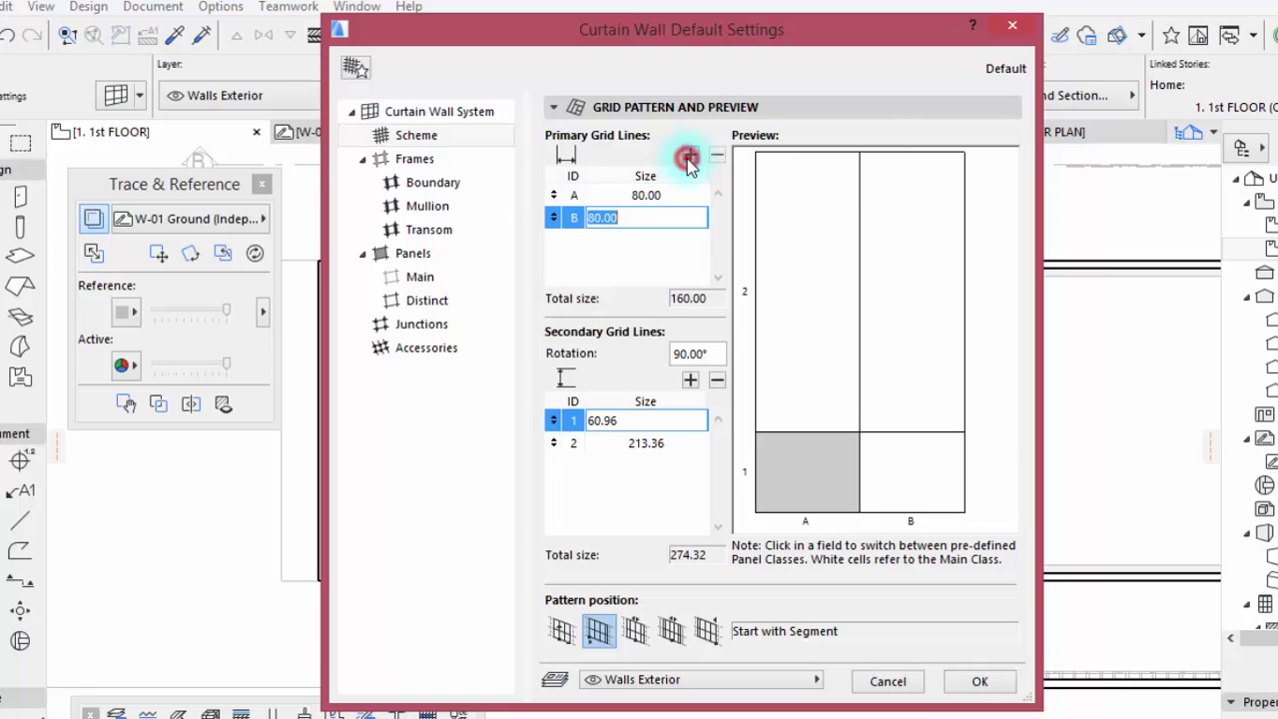
left_click(689, 156)
left_click(689, 157)
Set three secondary grid rows with heights 205, 205 and 210.
left_click(607, 420)
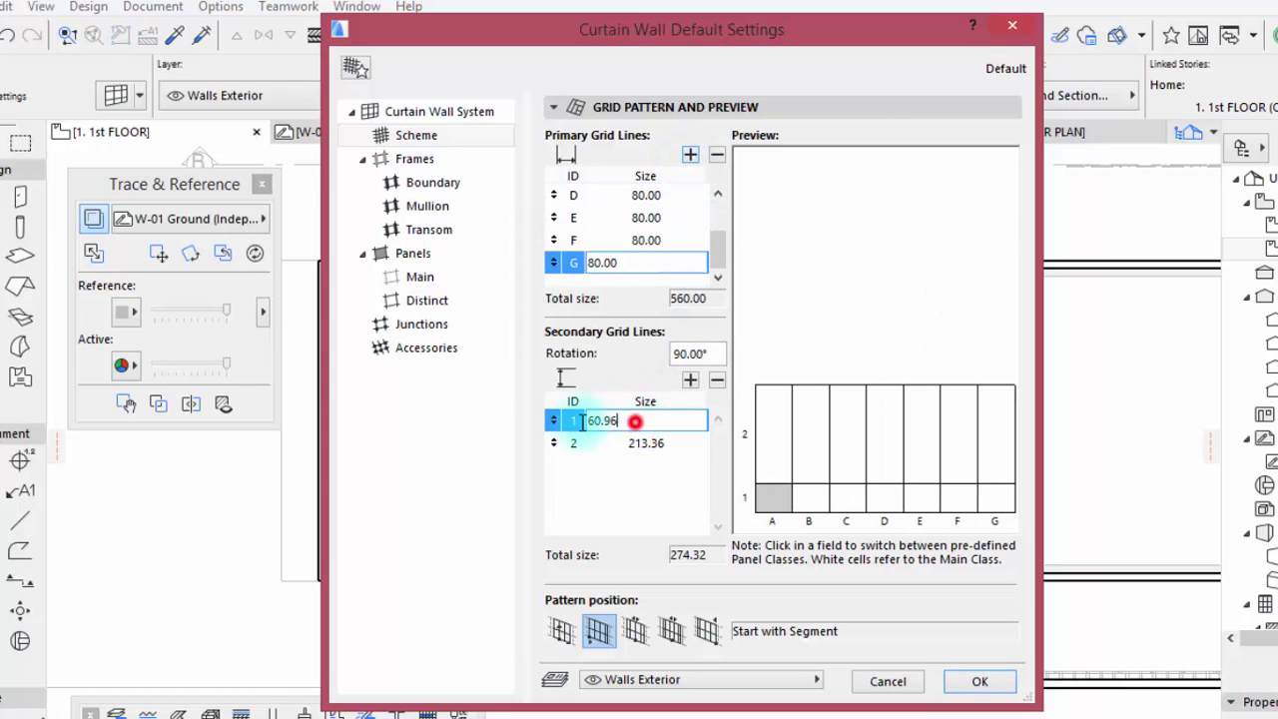
double_click(599, 420)
type("205")
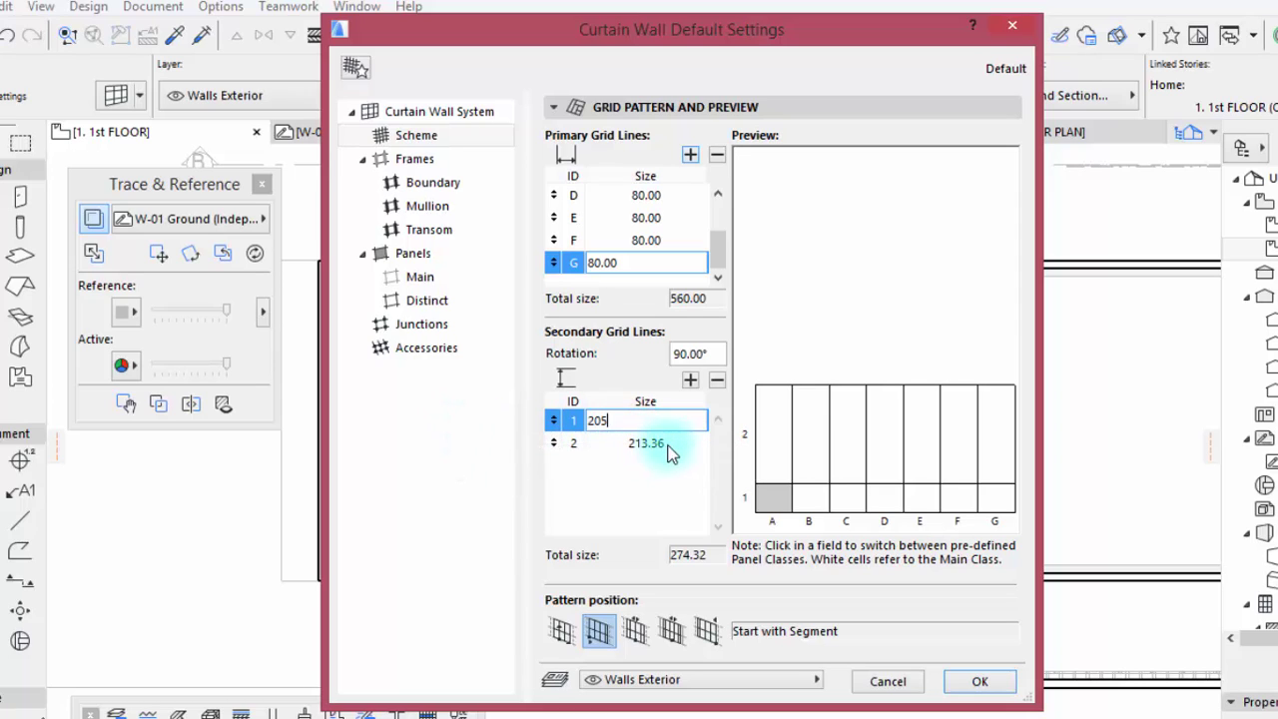
left_click(668, 444)
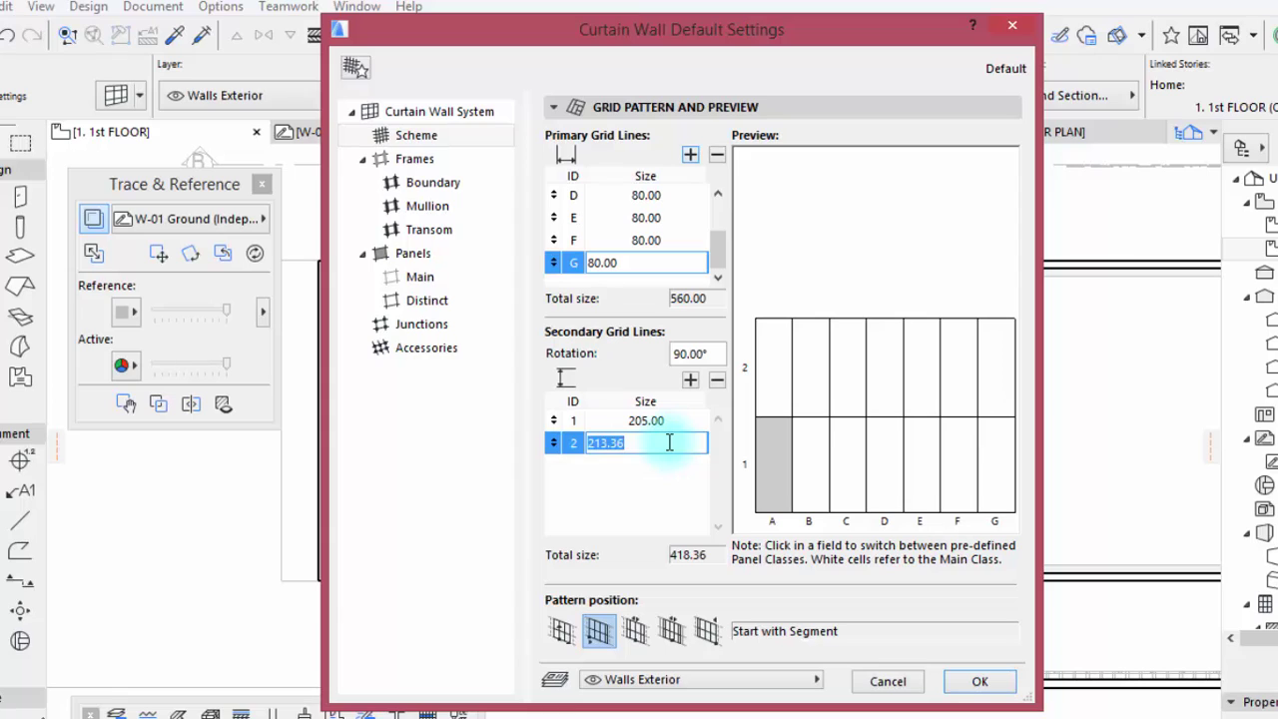
type("205")
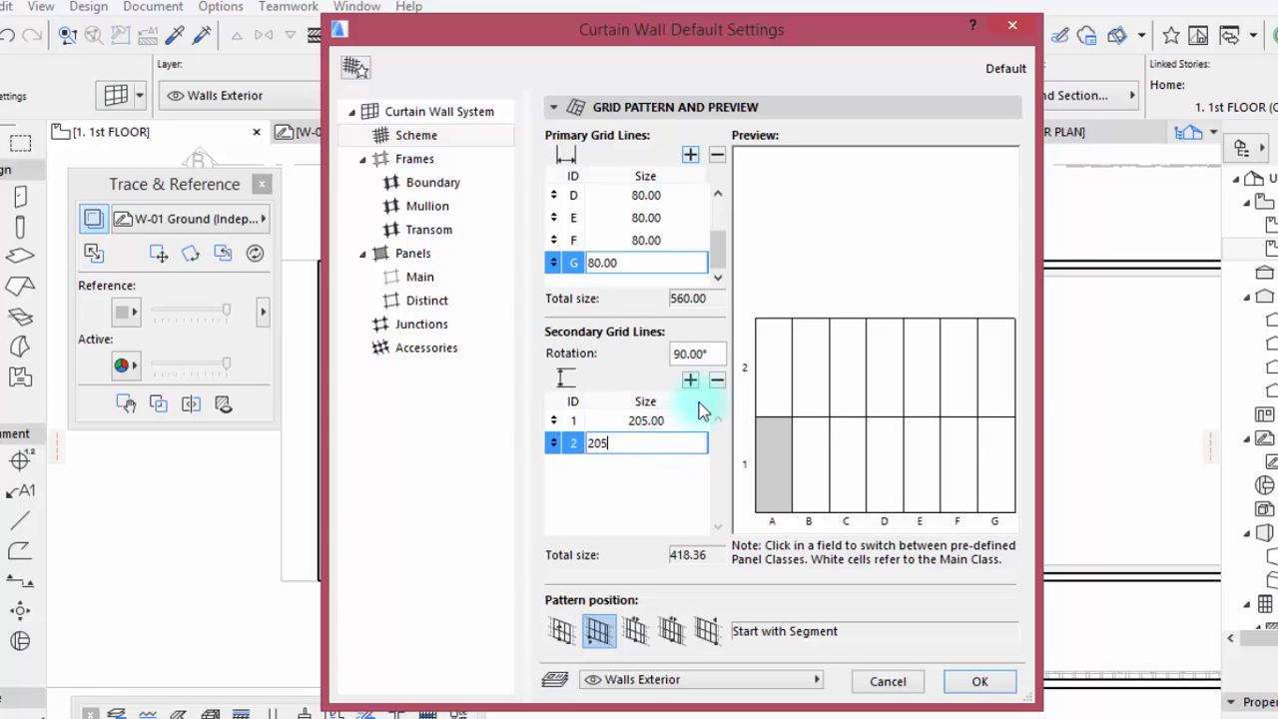
left_click(690, 381)
type("210")
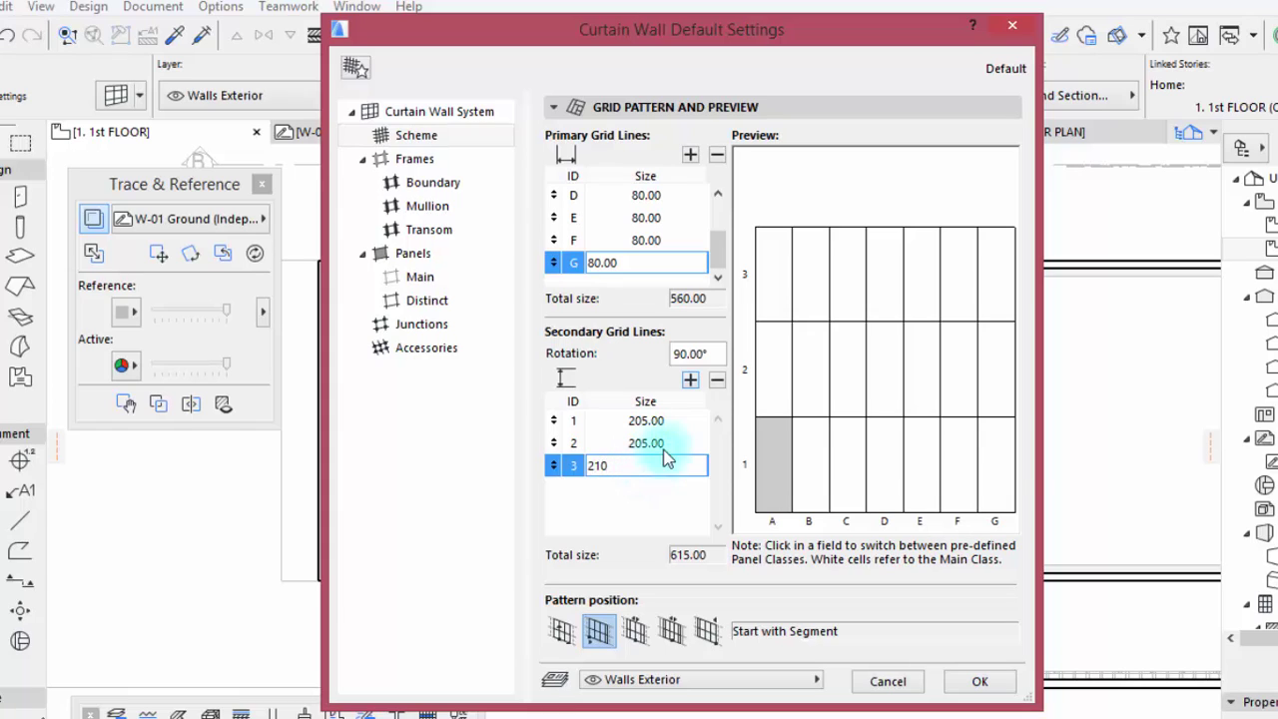
left_click(681, 442)
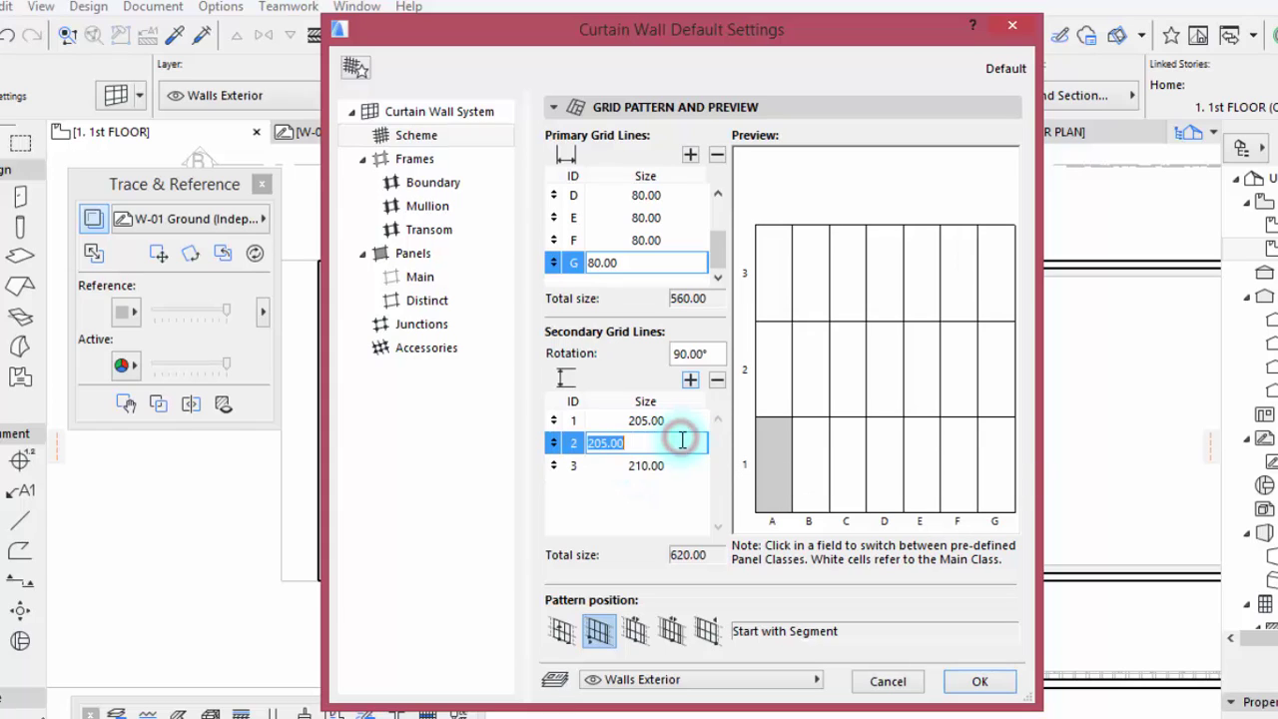
Make the boundary frames butt-glazed with a, b, h of 4.00 and d of 2.00.
left_click(377, 159)
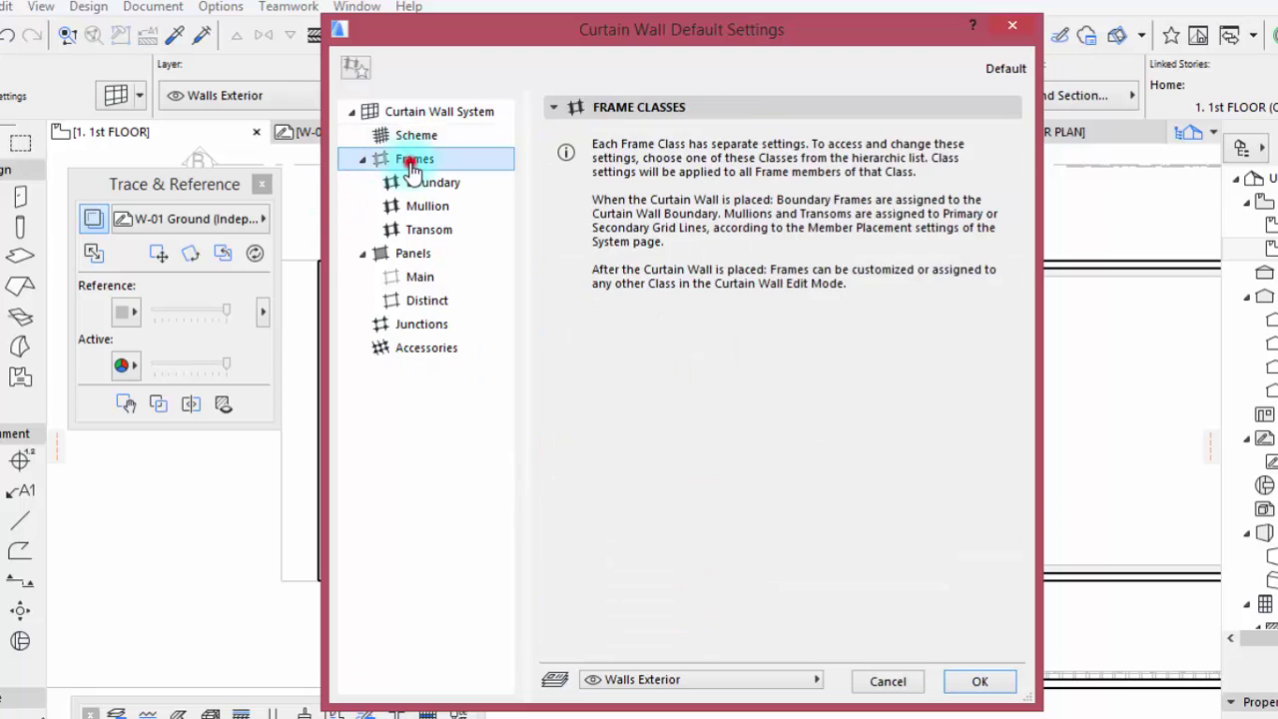
left_click(423, 183)
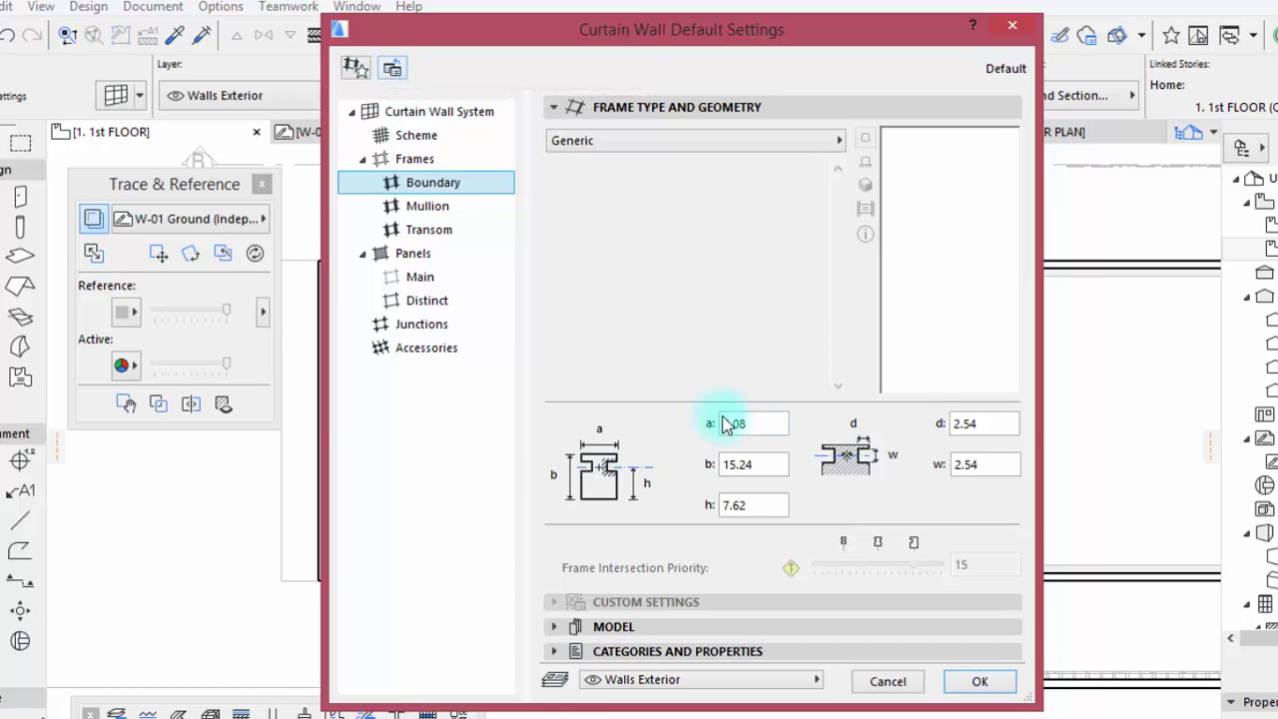
left_click(753, 146)
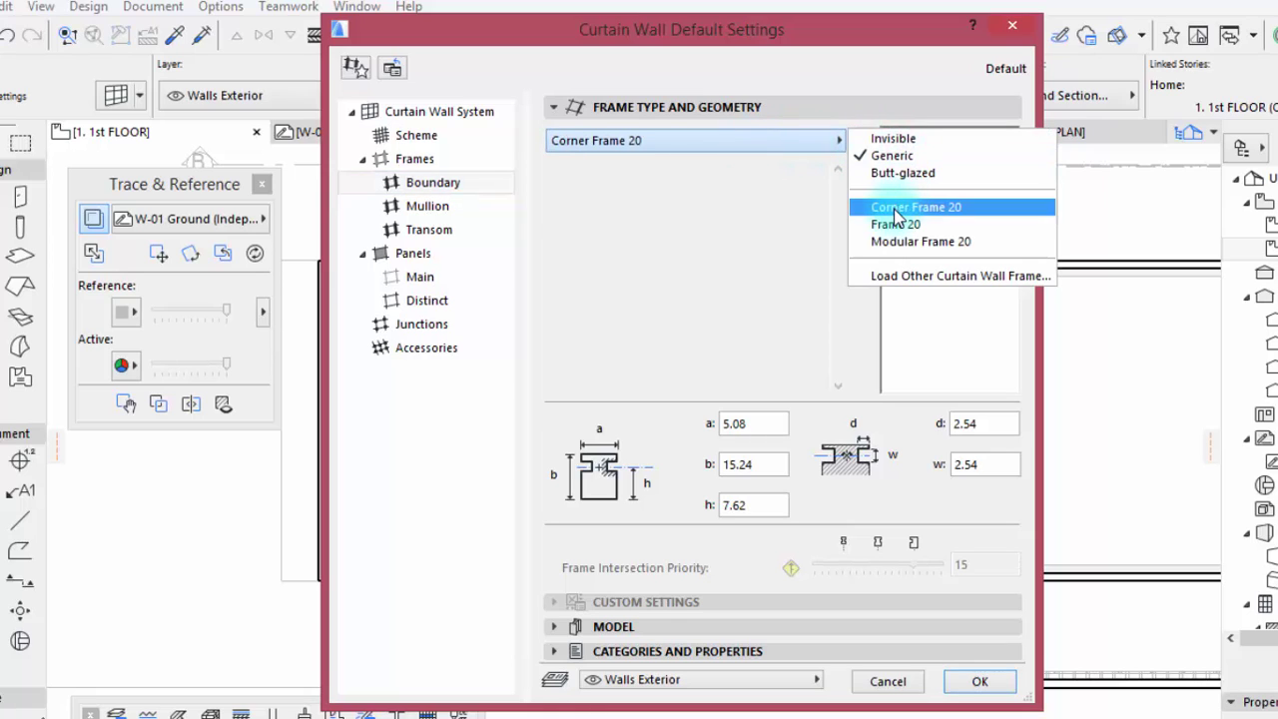
left_click(889, 173)
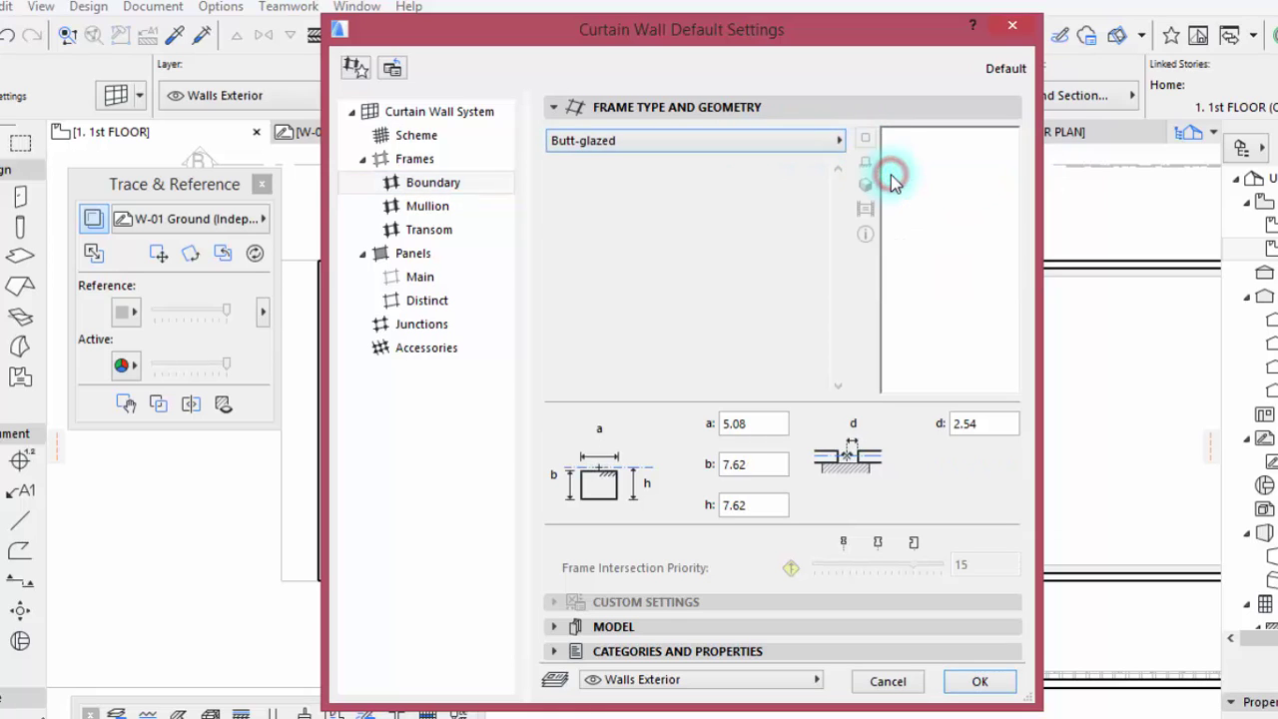
double_click(767, 423)
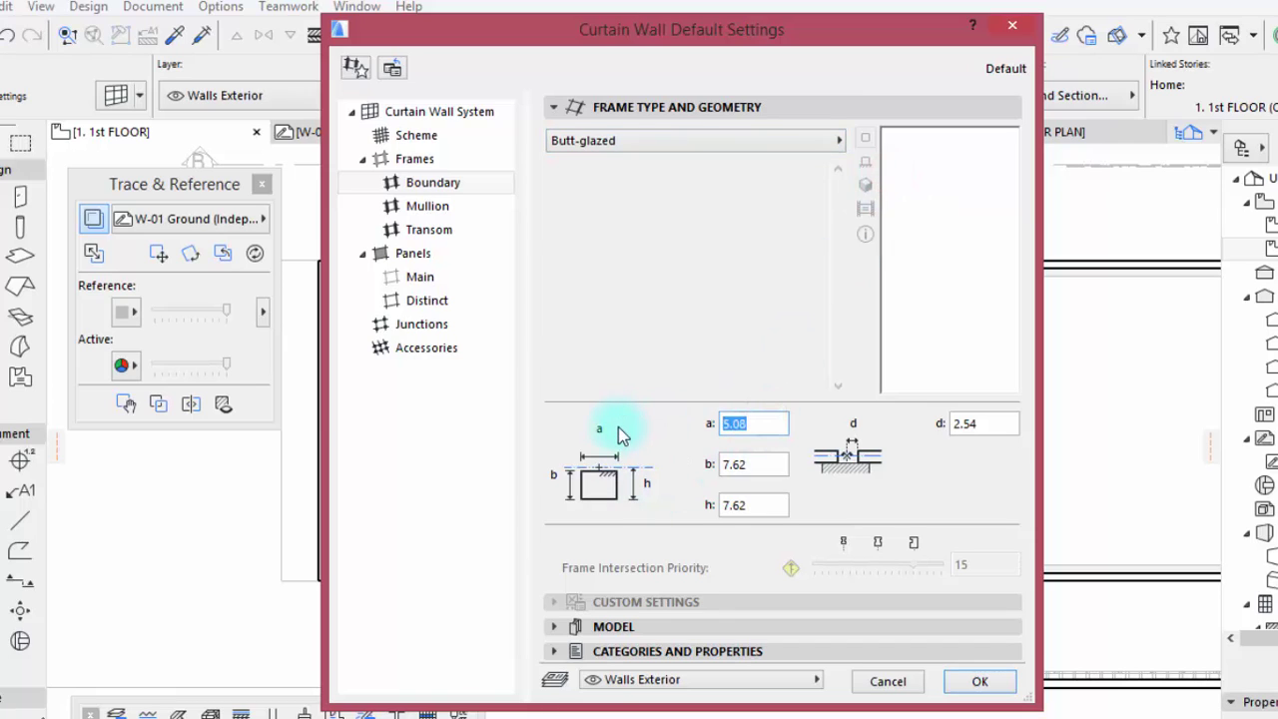
type("4")
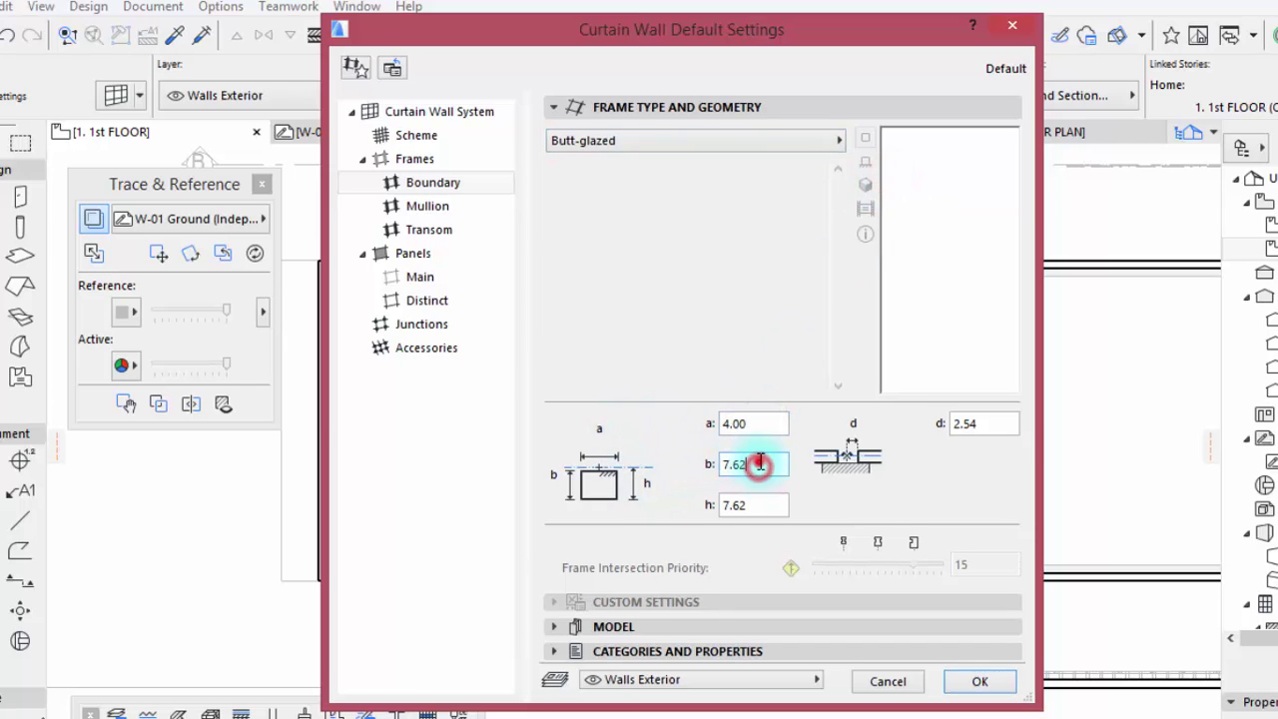
type("4")
double_click(761, 505)
left_click(766, 471)
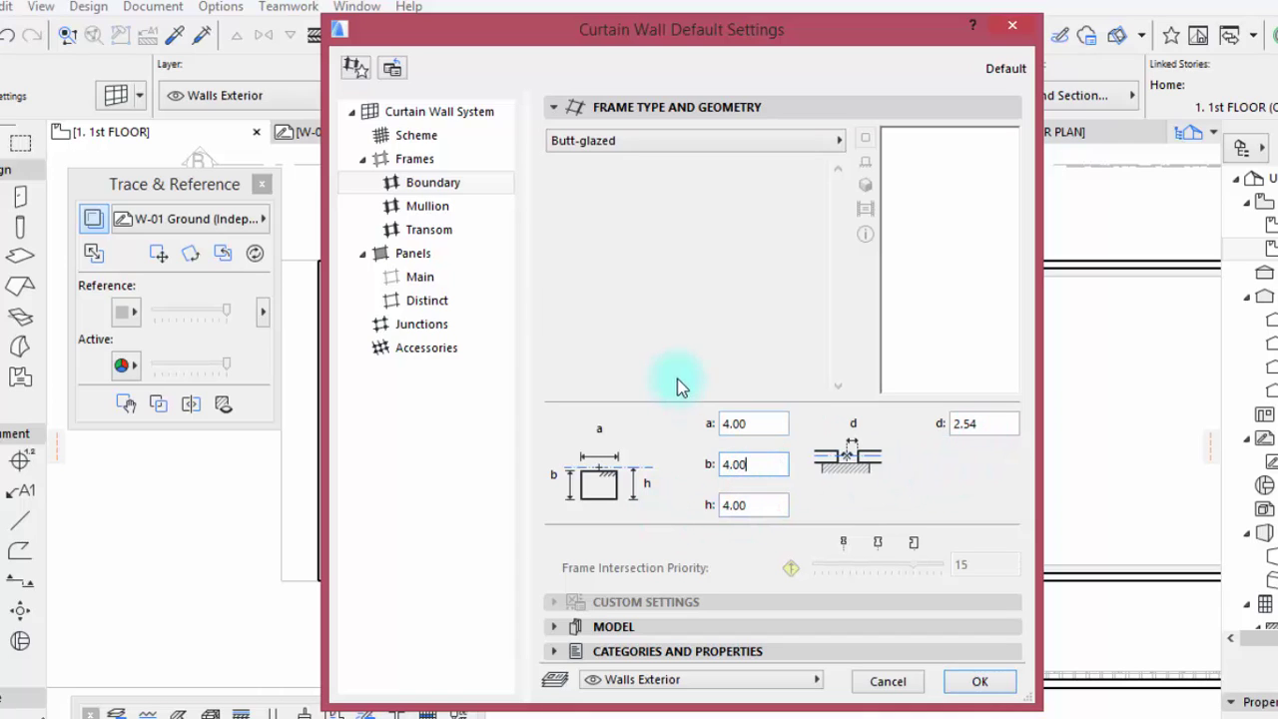
double_click(982, 422)
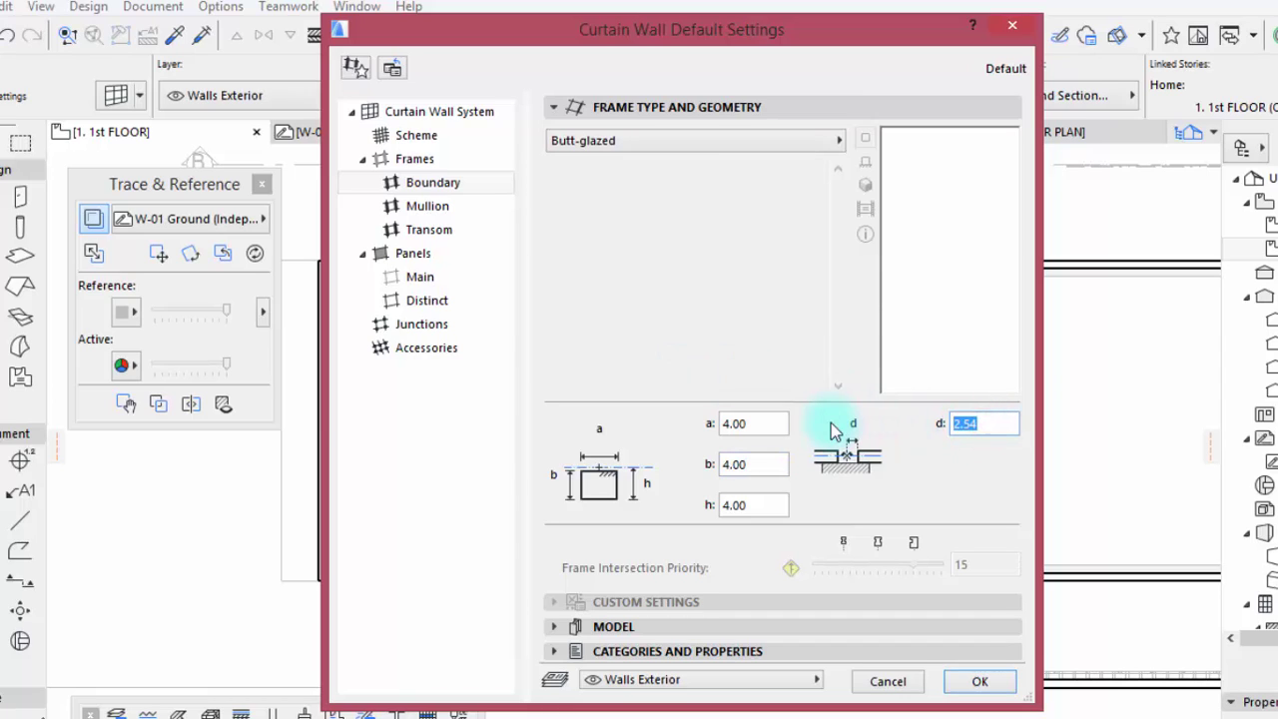
type("2")
left_click(732, 257)
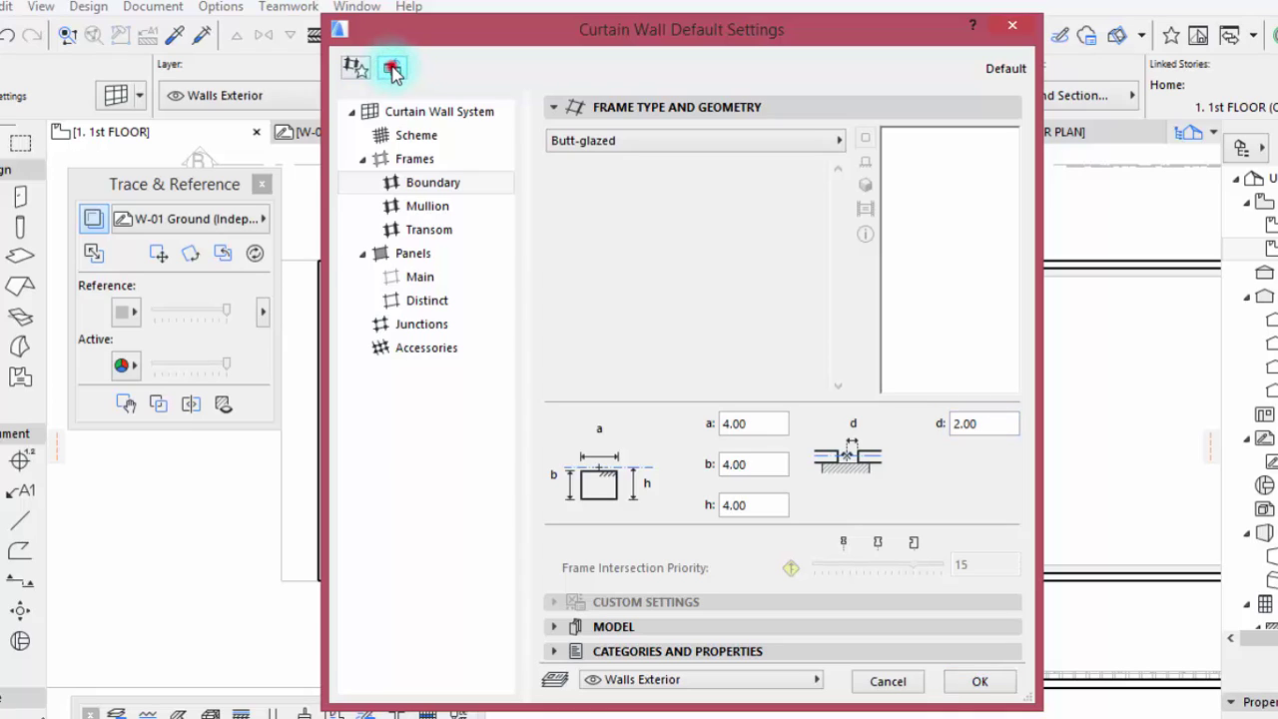
Review the mullion, transom, panel and accessory settings, then return to the system settings.
left_click(430, 206)
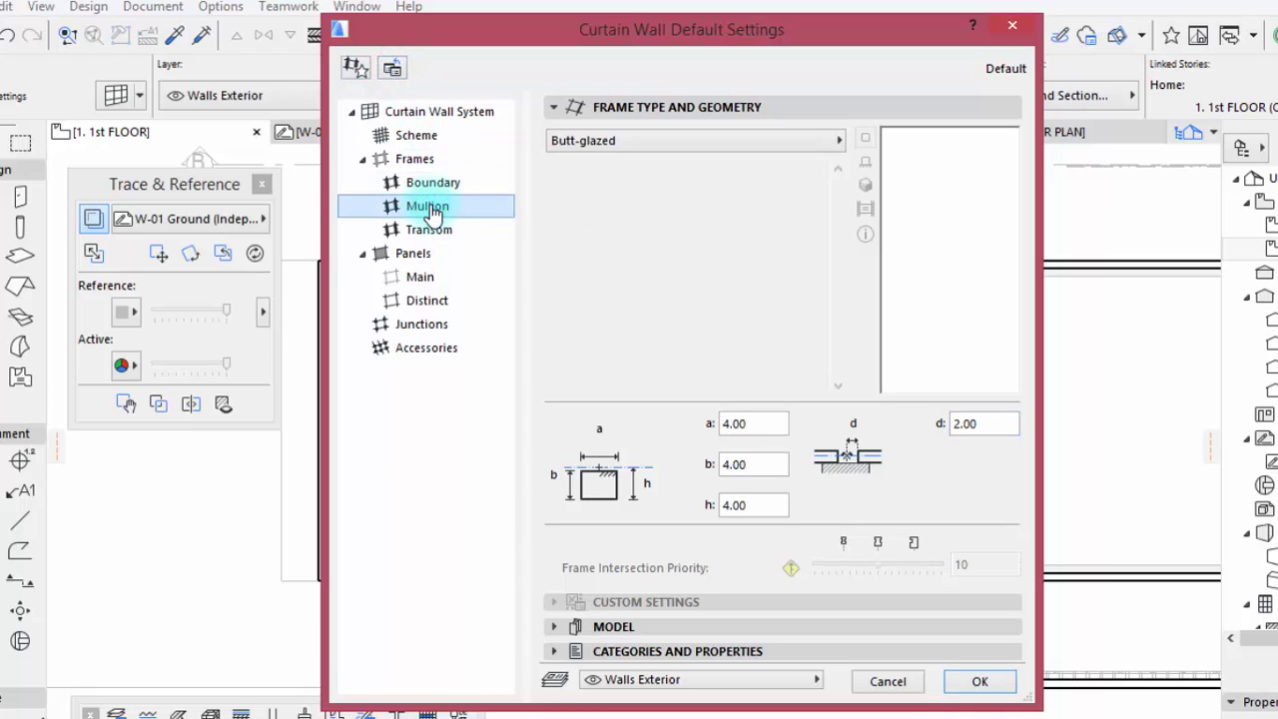
left_click(425, 234)
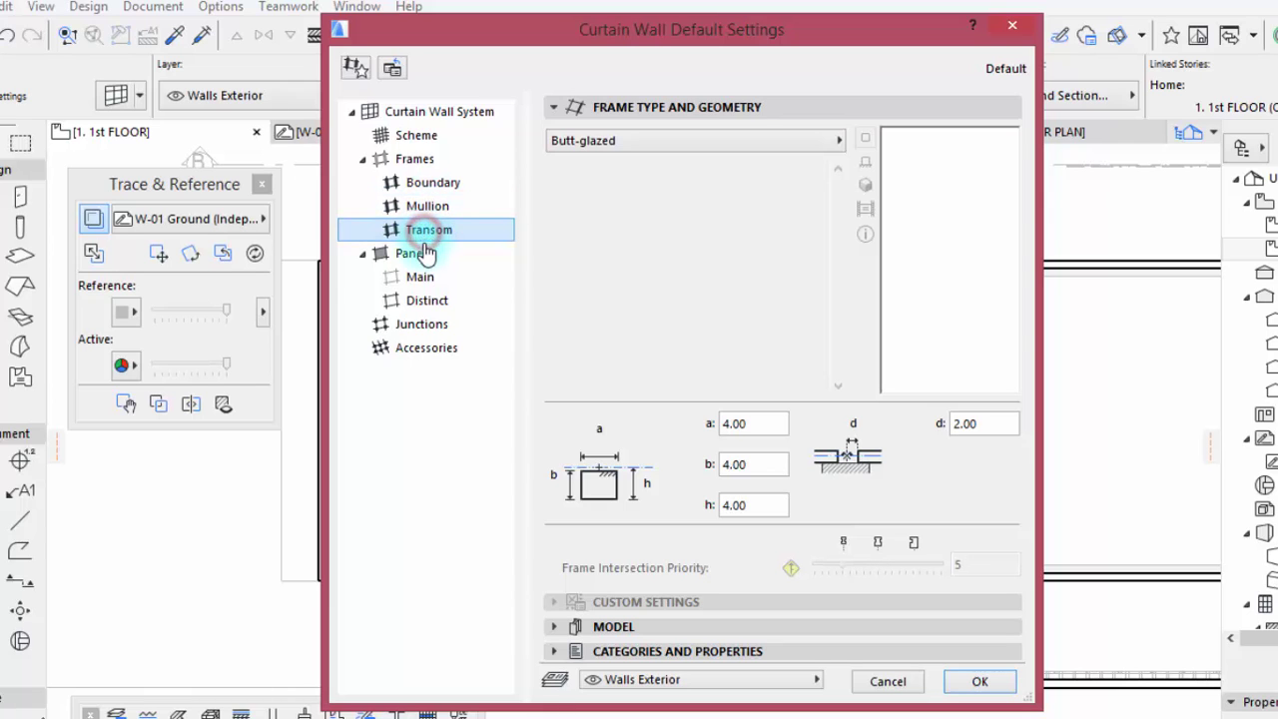
left_click(420, 276)
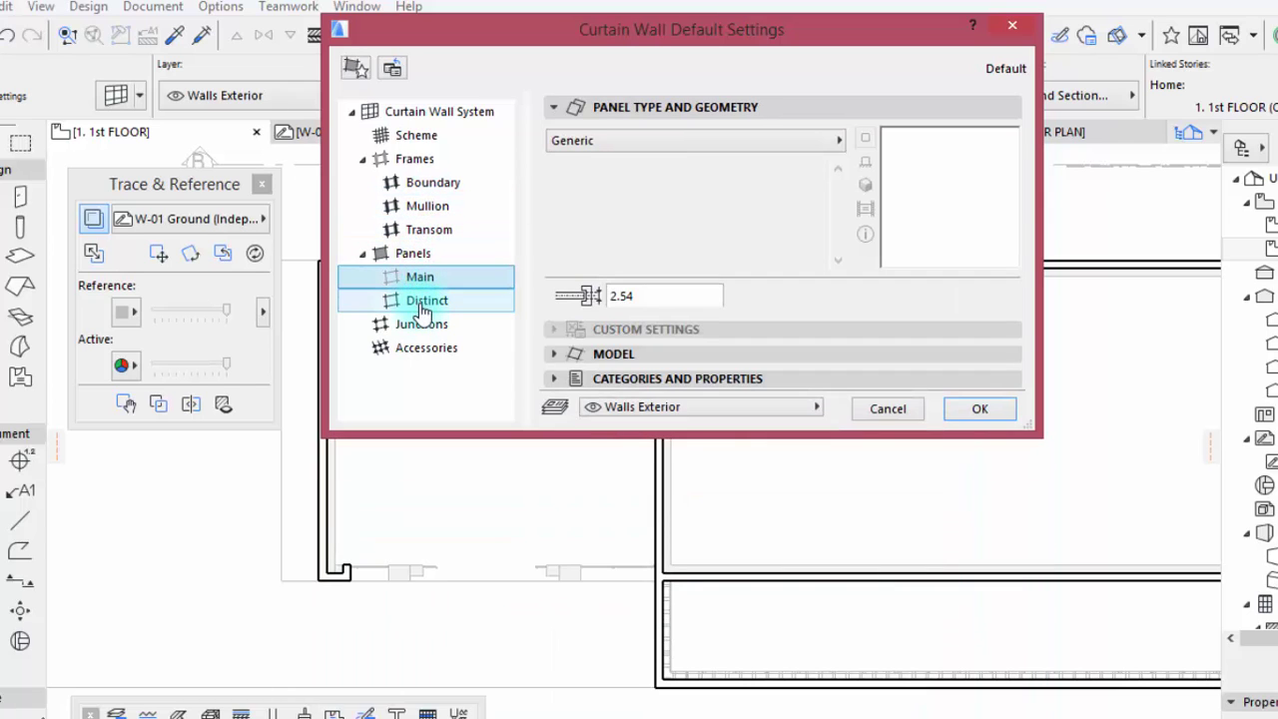
left_click(423, 301)
left_click(436, 348)
left_click(419, 113)
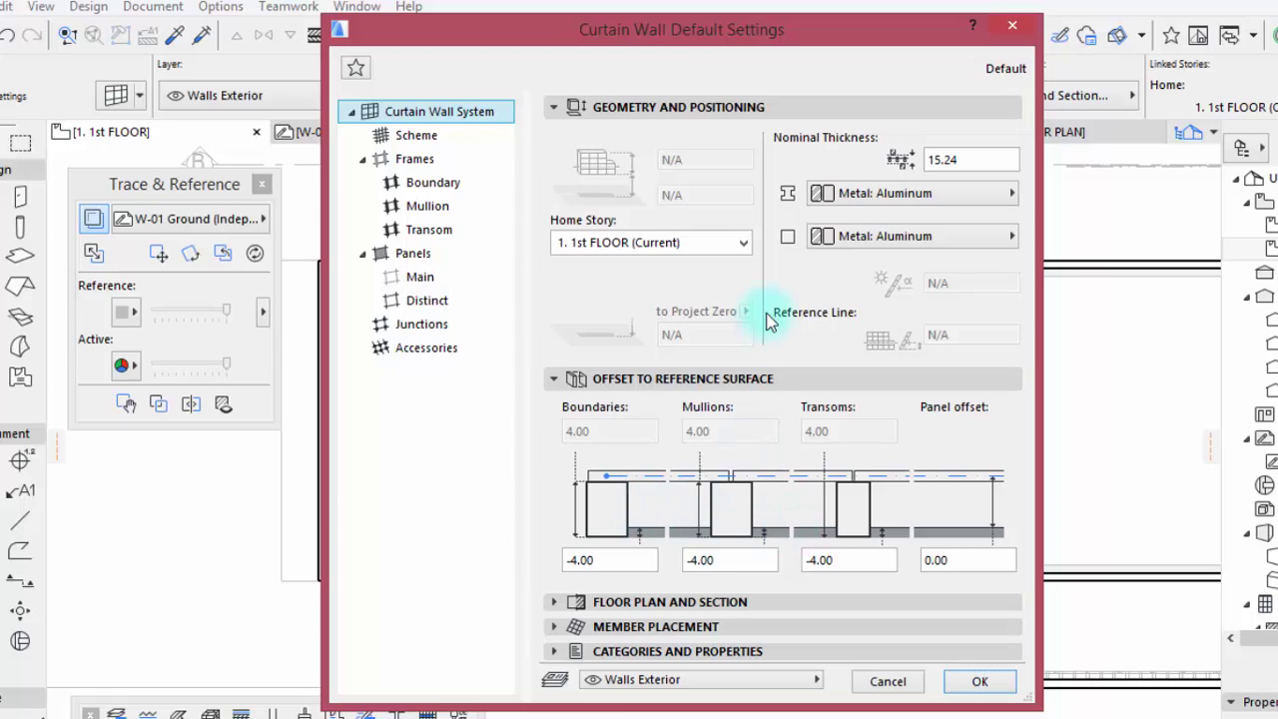
Accept the curtain wall defaults and draw its first segment from the wall end to the corner.
left_click(974, 682)
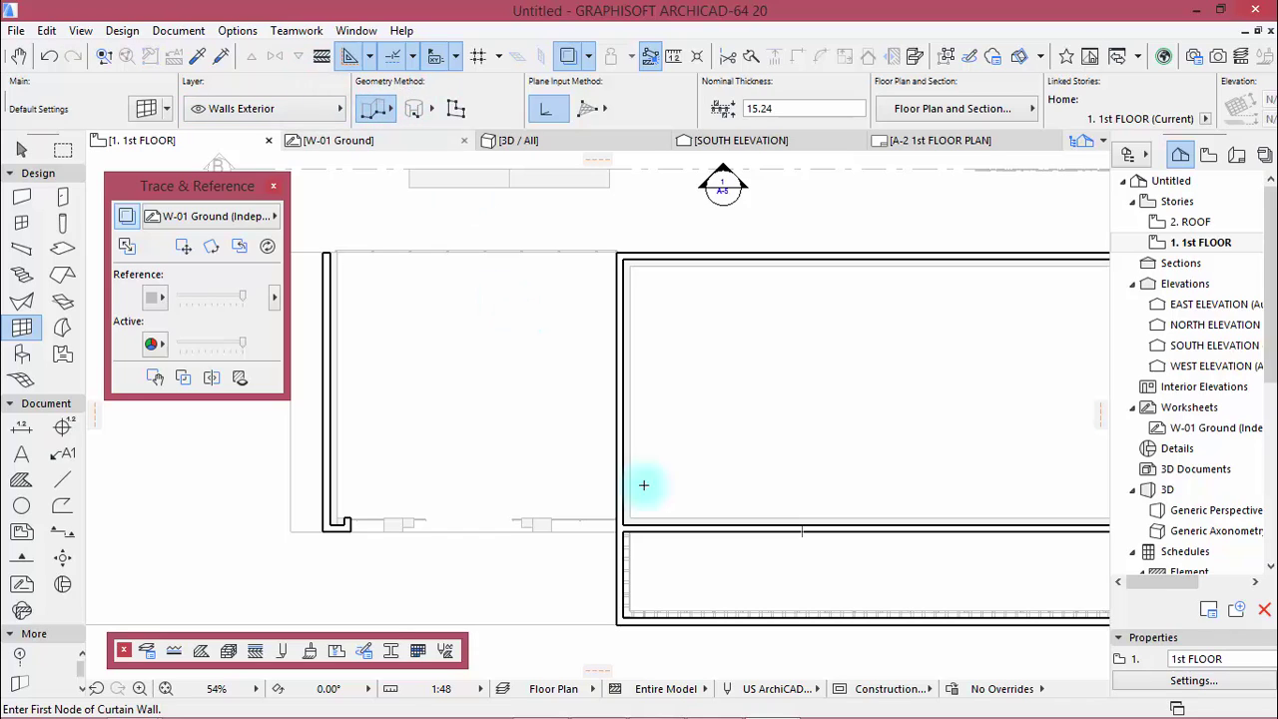
scroll(570, 528, "up", 3)
scroll(599, 519, "up", 3)
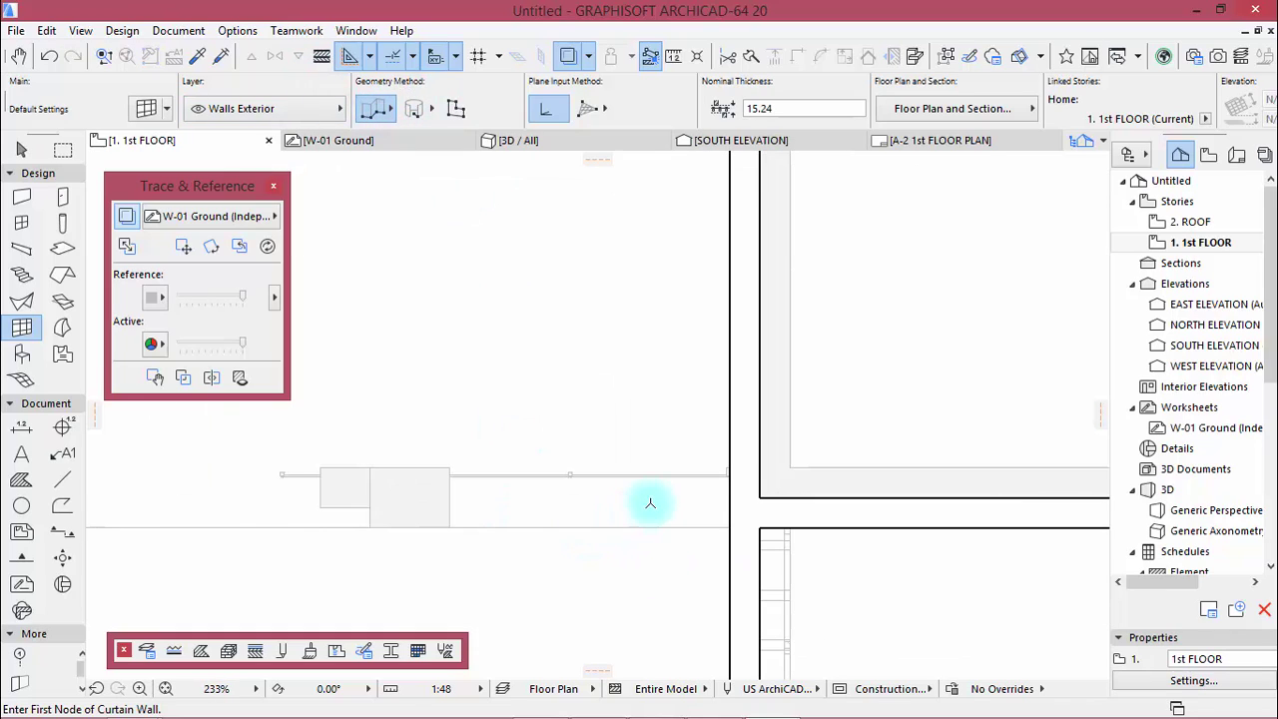
left_click(729, 475)
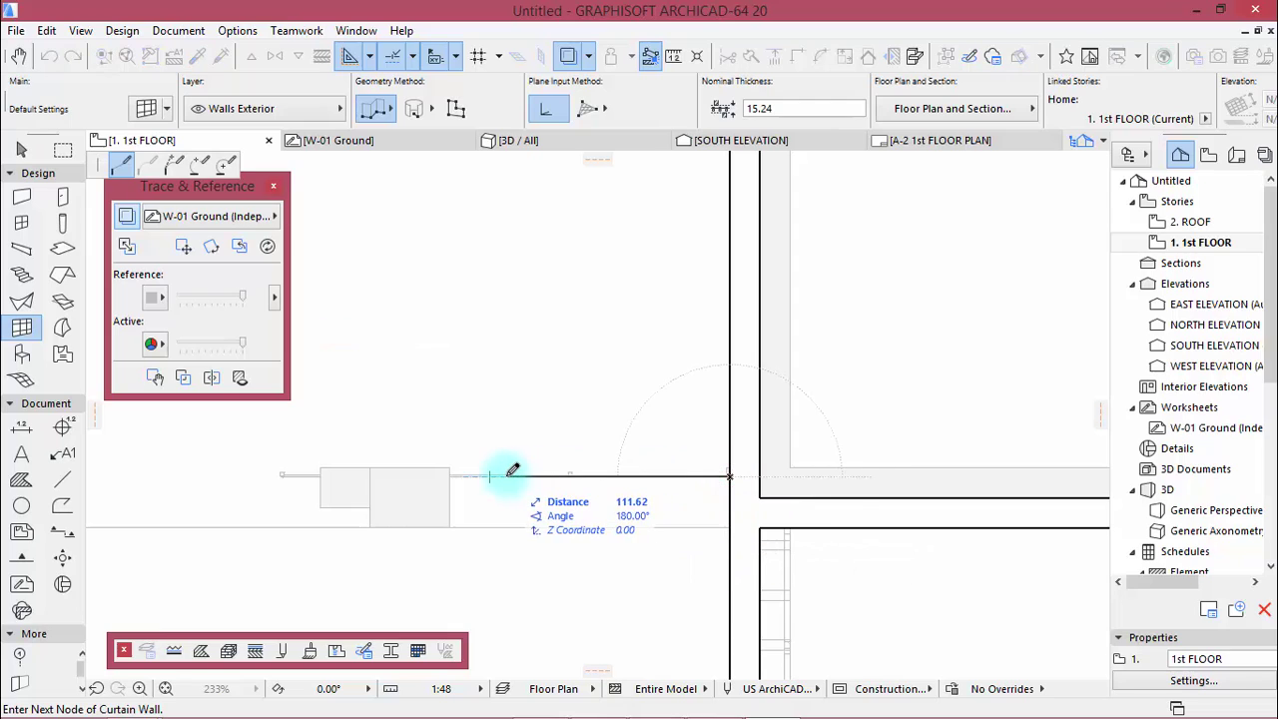
scroll(655, 472, "down", 4)
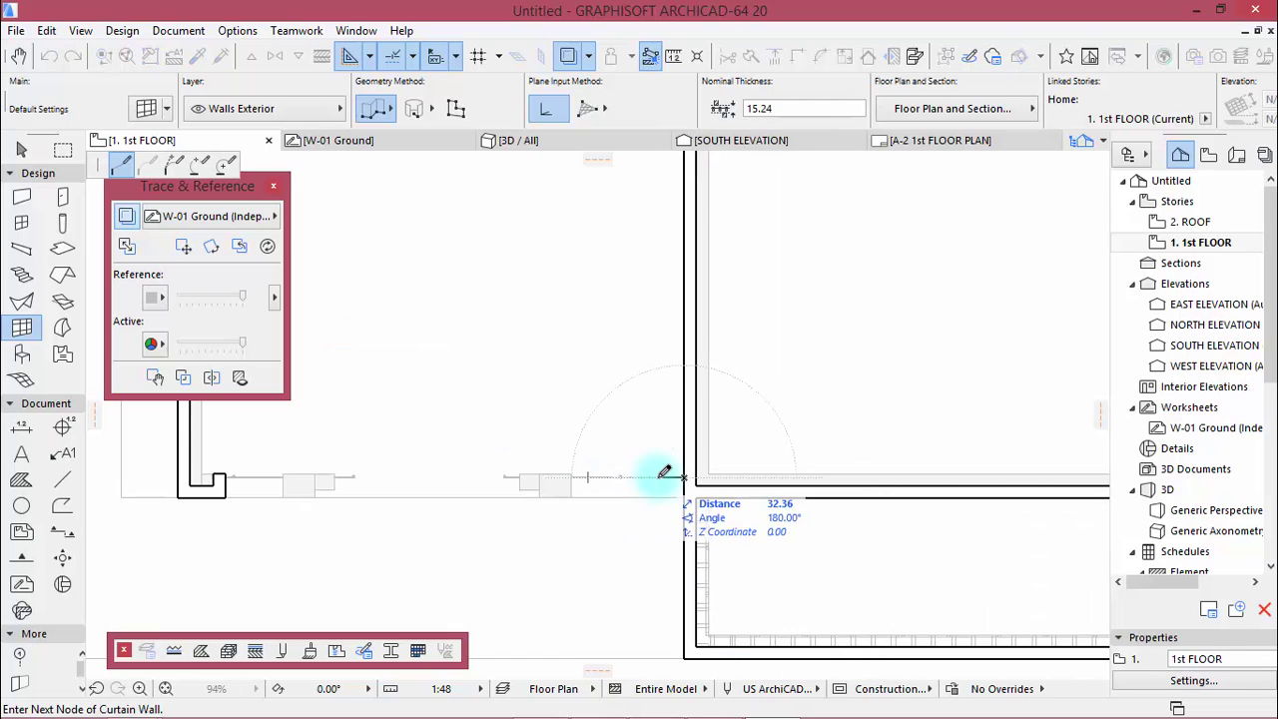
scroll(171, 486, "up", 3)
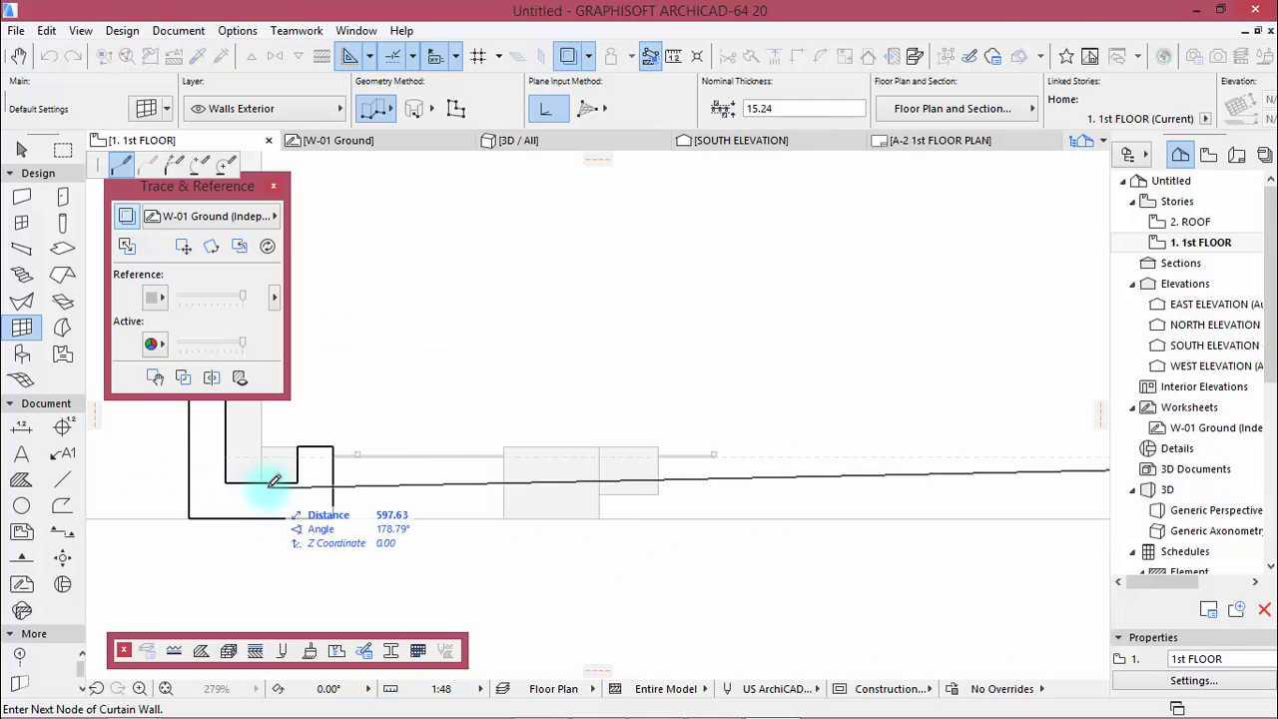
scroll(514, 499, "up", 2)
scroll(512, 498, "up", 1)
scroll(440, 489, "up", 1)
scroll(420, 486, "up", 1)
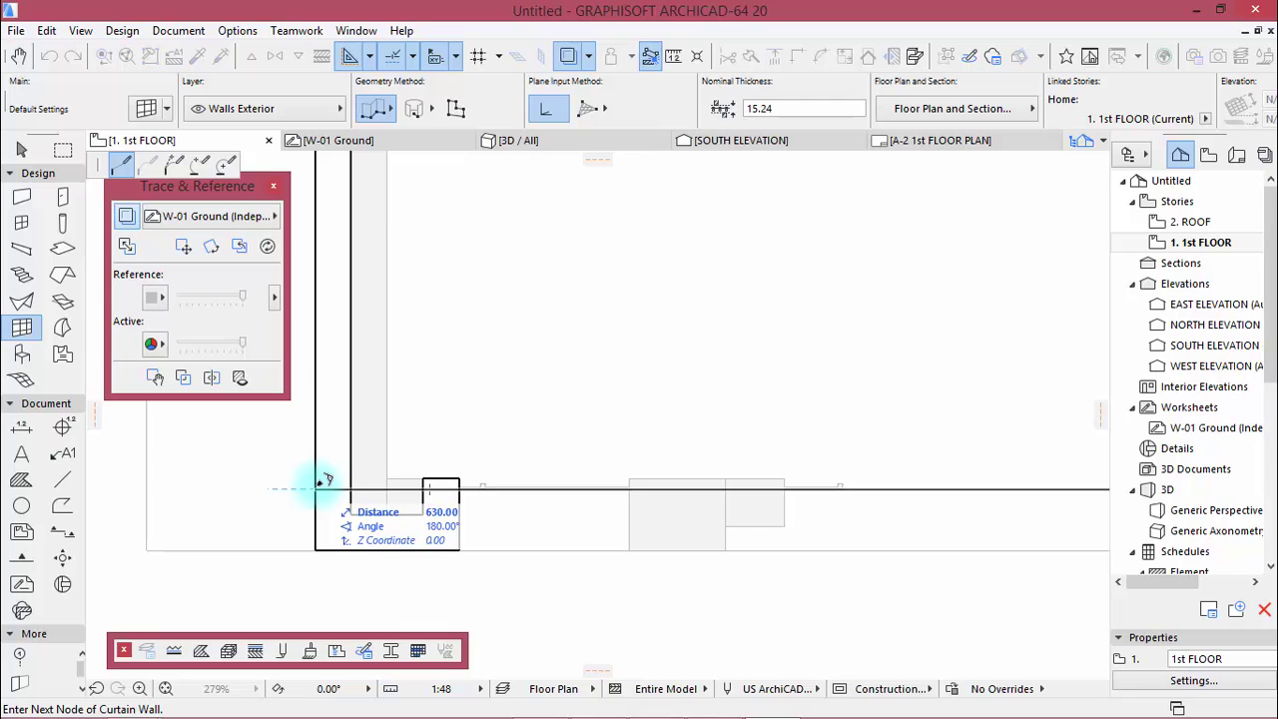
left_click(331, 485)
Finish the curtain wall outline along the top edge from the right-click menu.
scroll(331, 485, "down", 3)
scroll(329, 527, "down", 3)
scroll(329, 540, "down", 2)
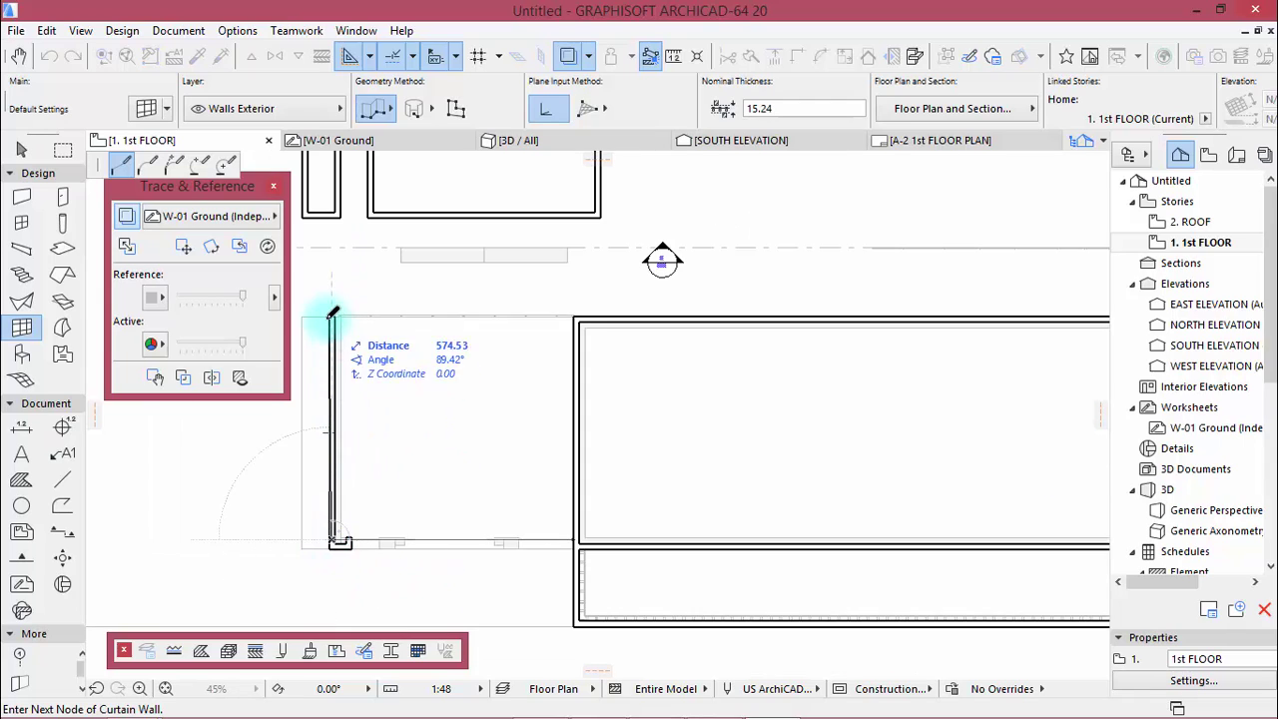
scroll(333, 313, "up", 5)
scroll(337, 336, "up", 4)
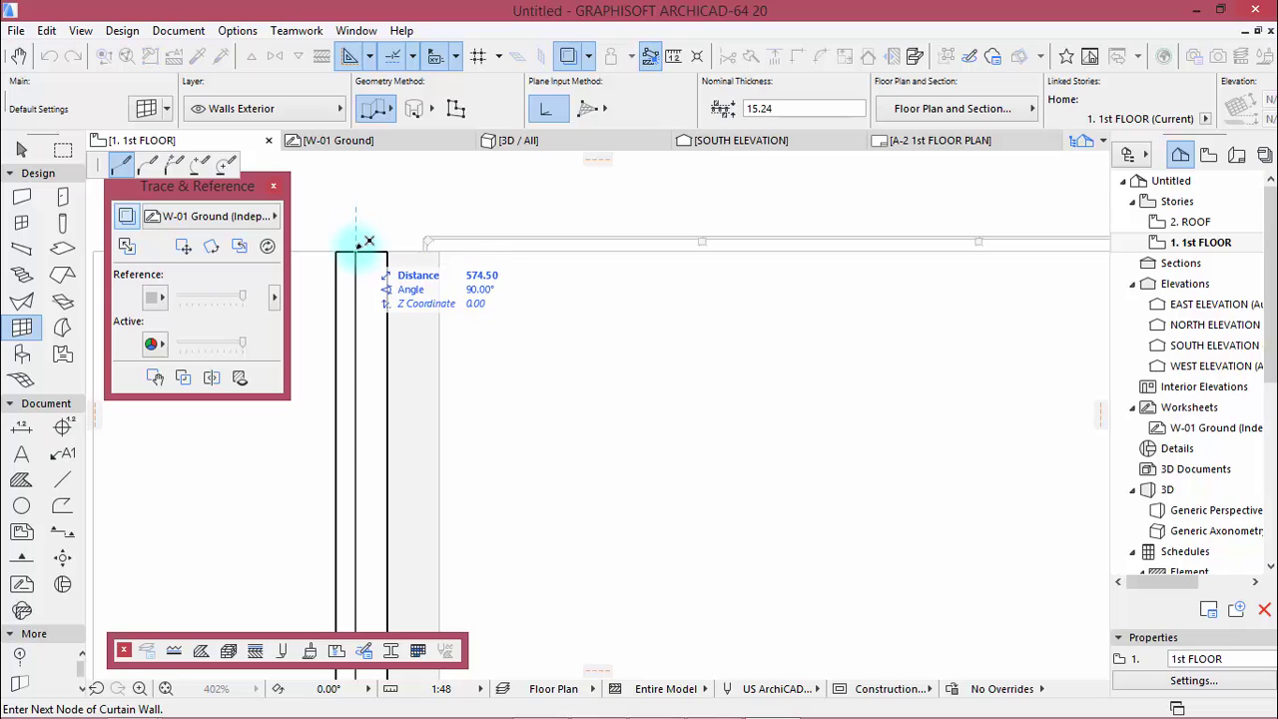
scroll(366, 251, "down", 4)
scroll(365, 251, "down", 4)
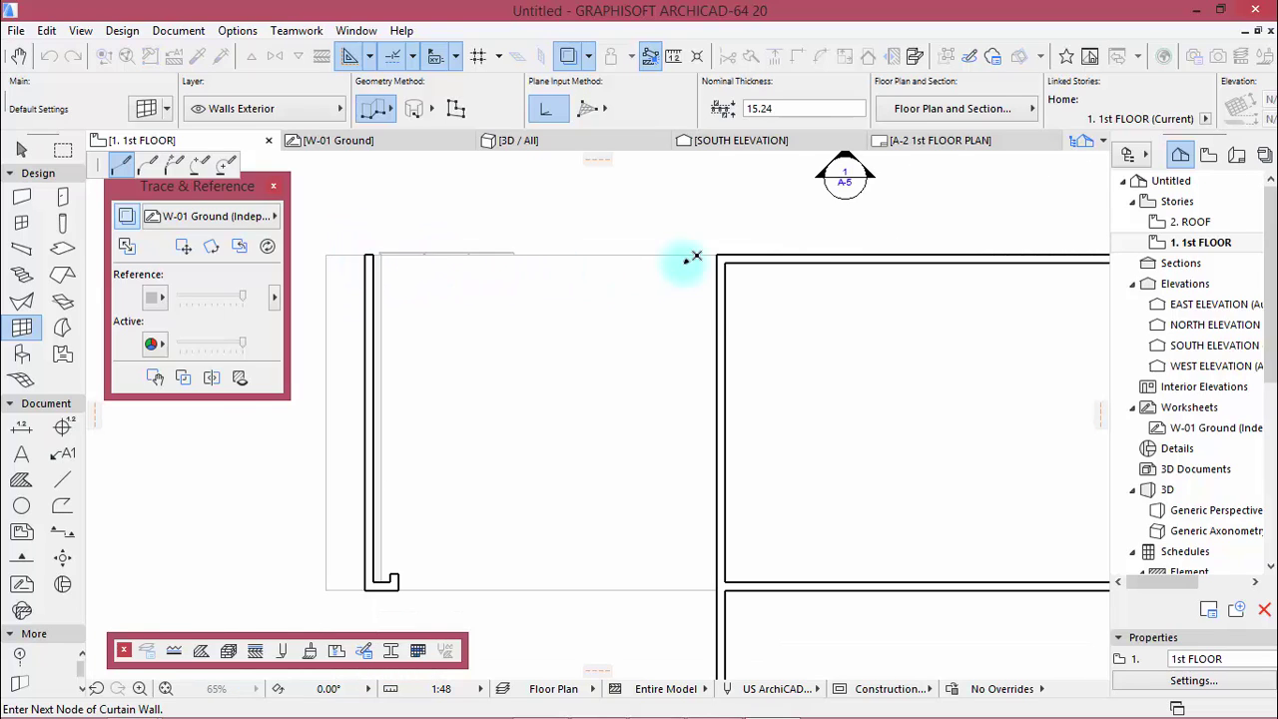
scroll(736, 250, "up", 5)
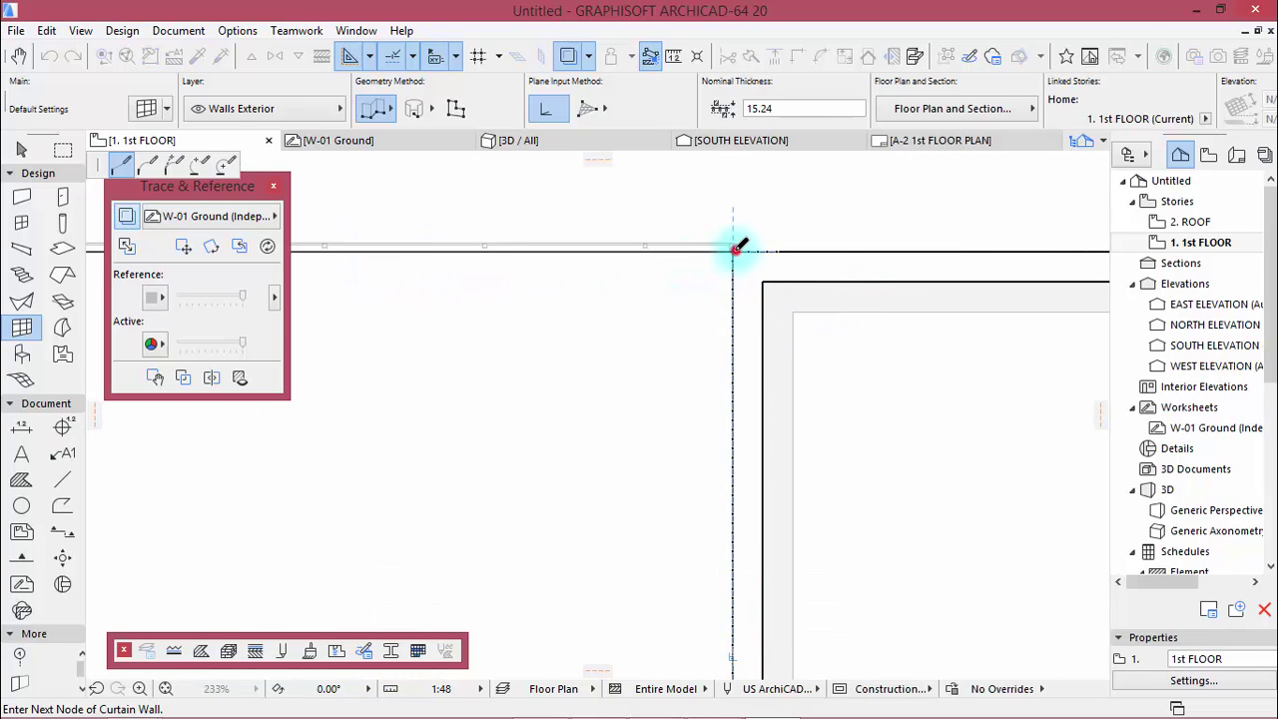
right_click(658, 224)
left_click(713, 368)
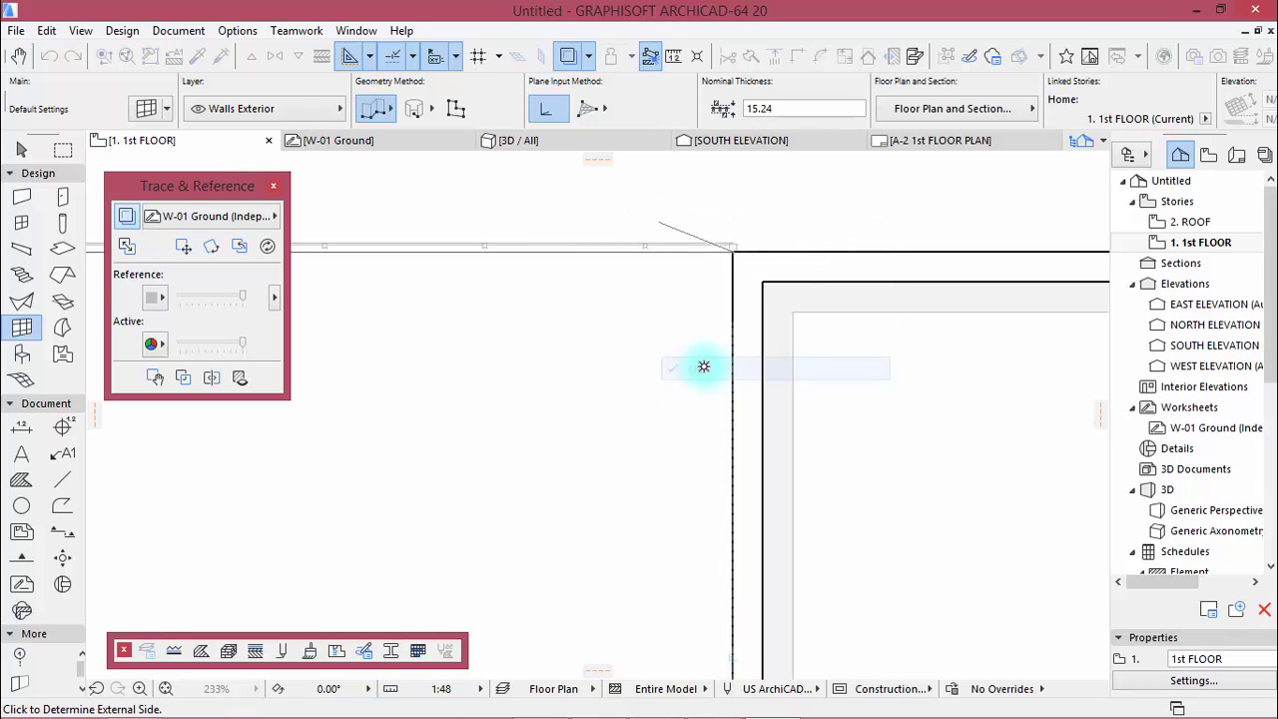
Set the external side and place the curtain wall at 620.00 height from its base.
left_click(552, 190)
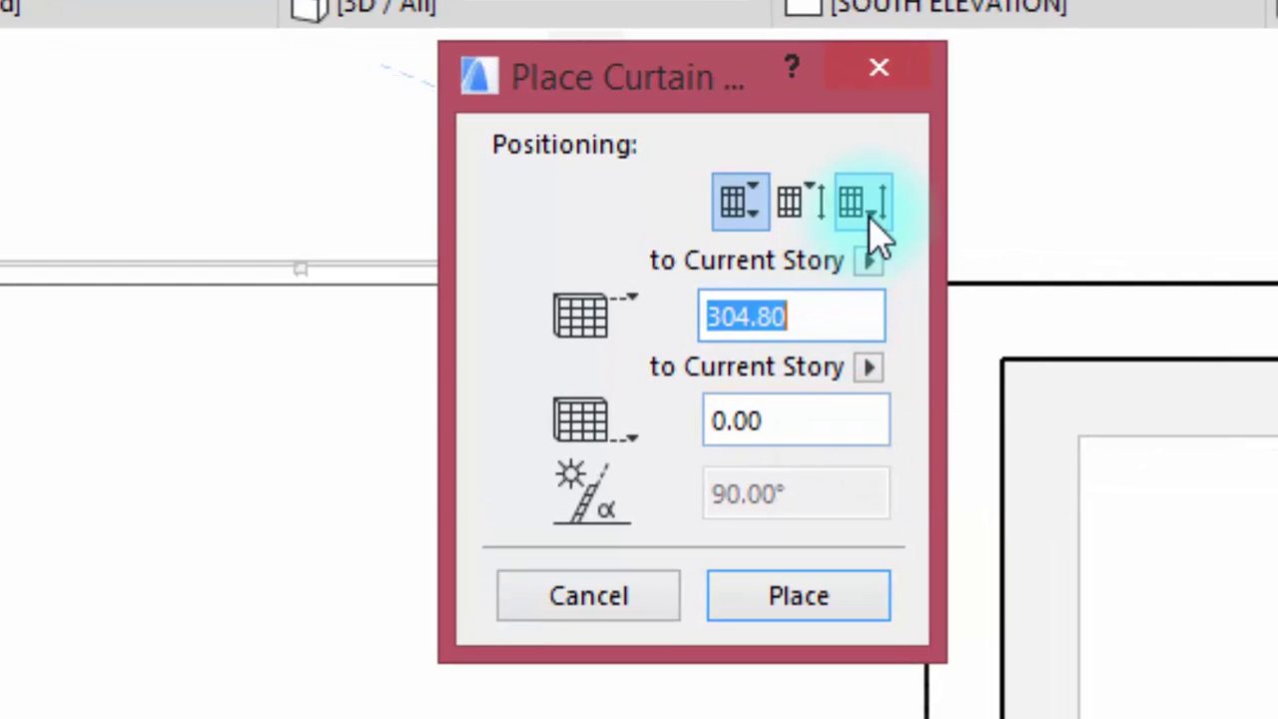
left_click(706, 219)
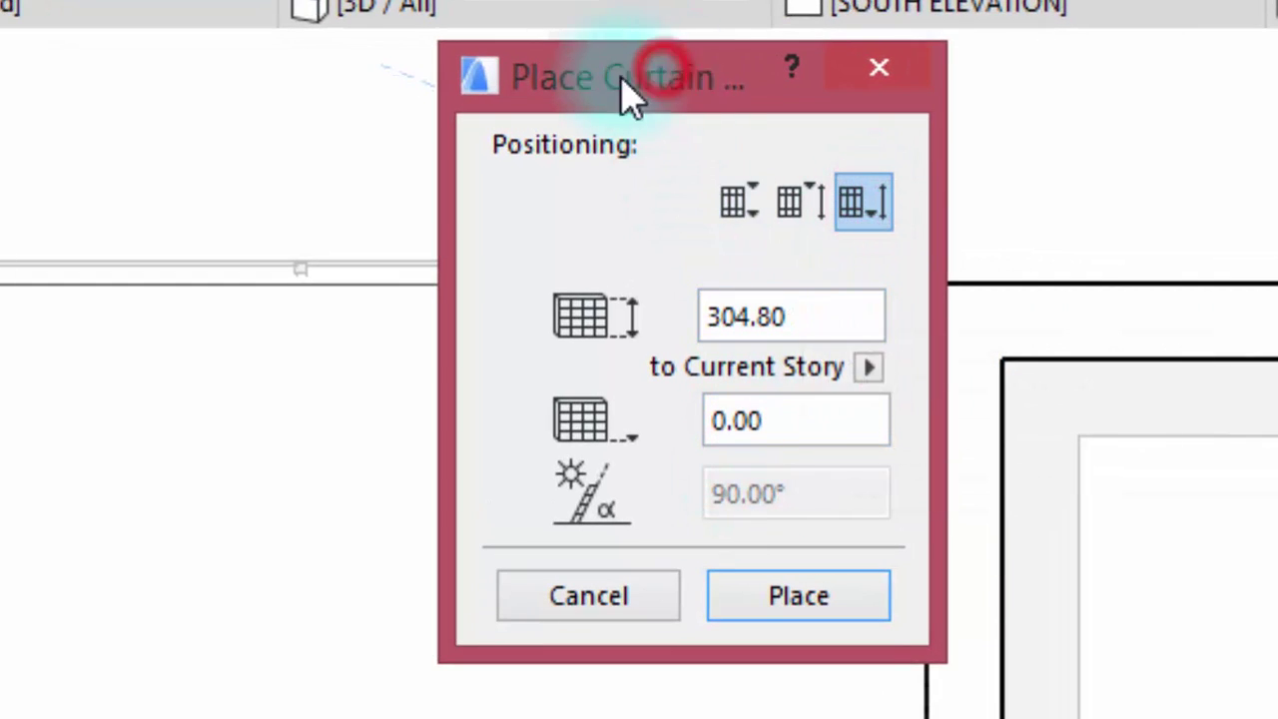
left_click_drag(596, 99, 528, 109)
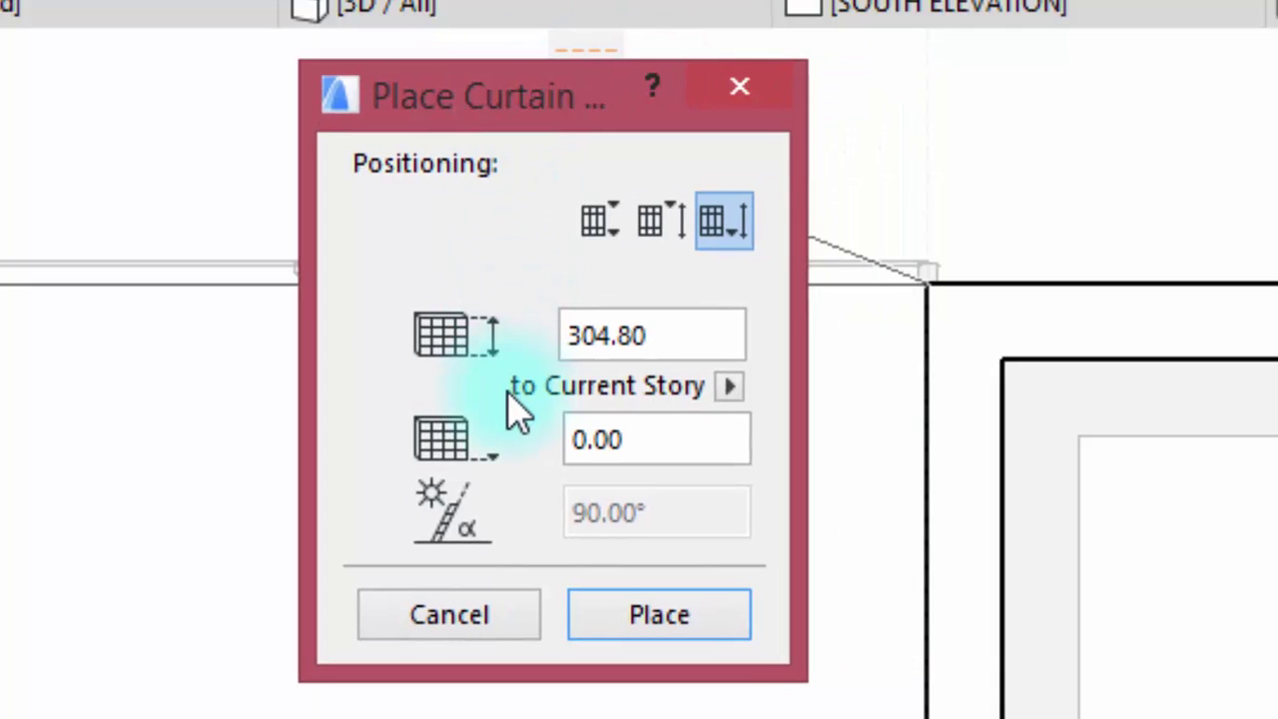
double_click(663, 337)
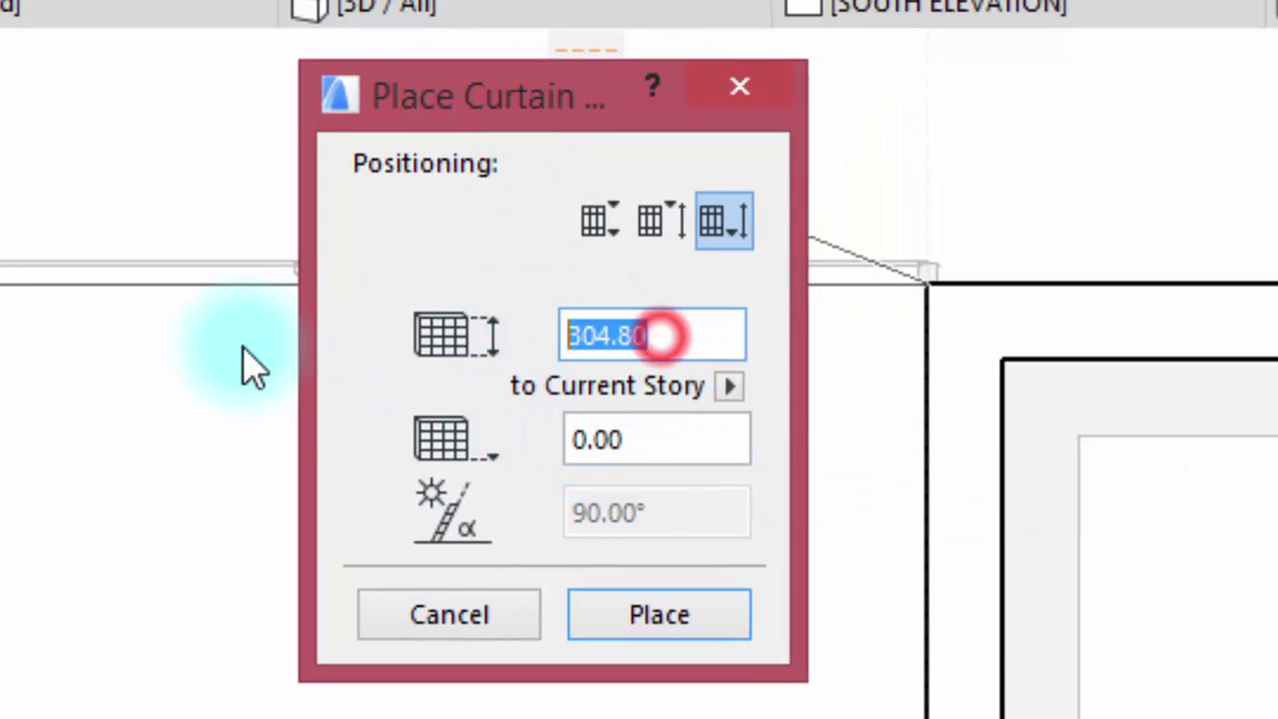
type("620")
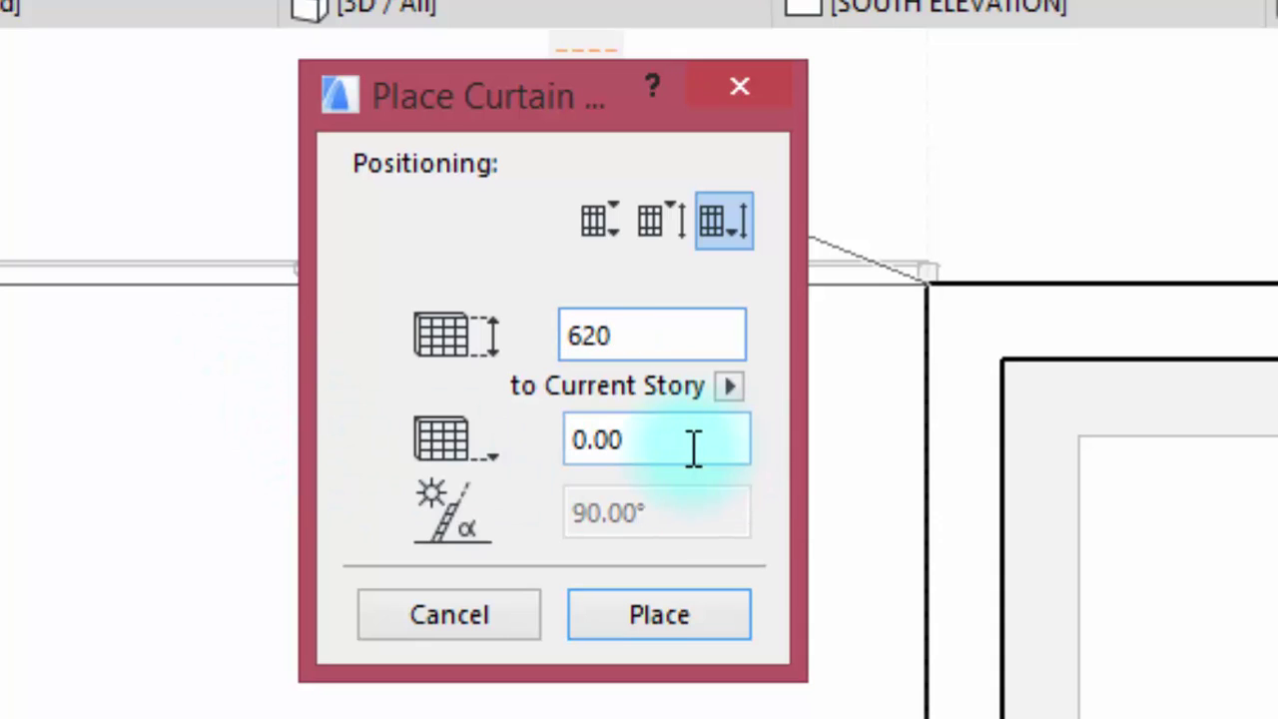
left_click(689, 443)
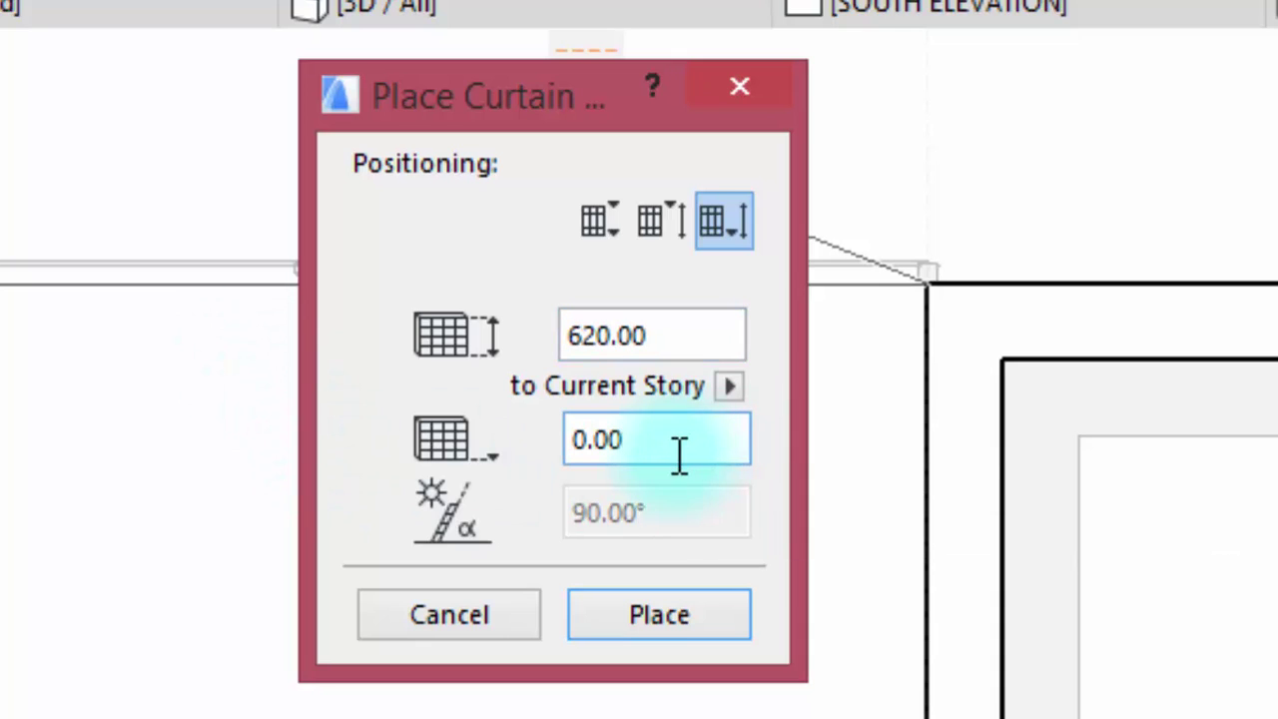
left_click(661, 621)
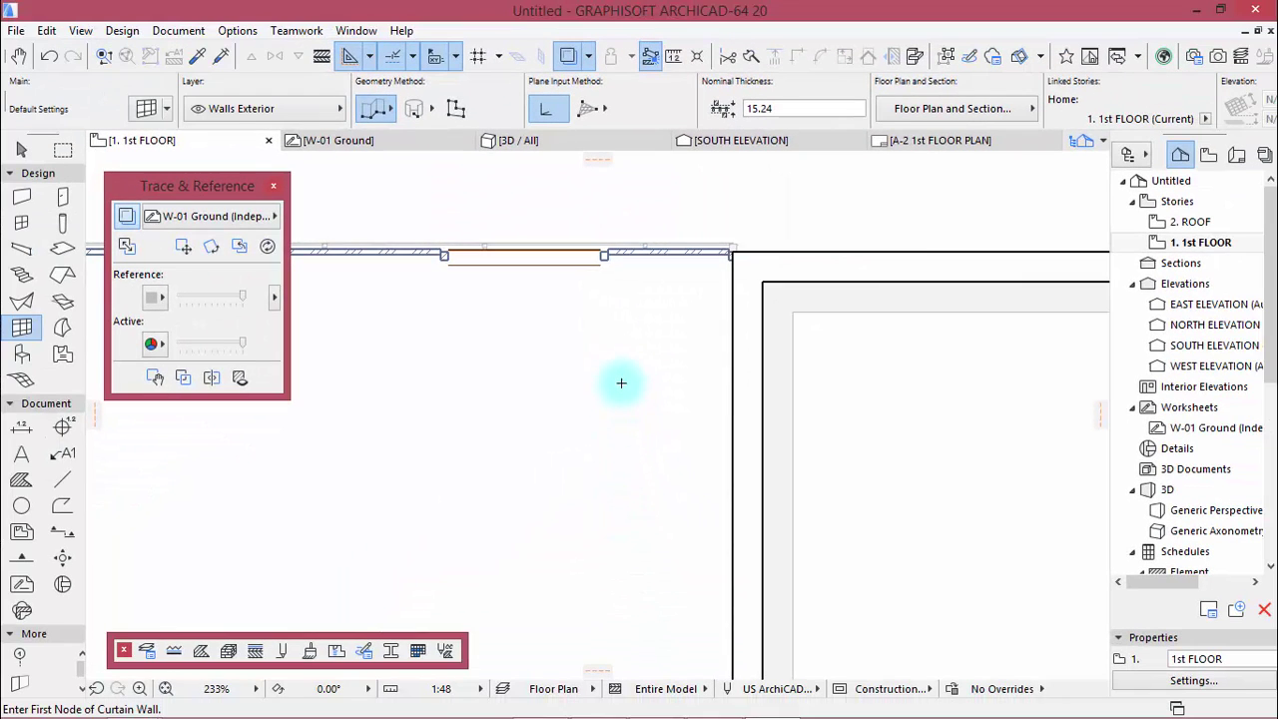
Switch to the 3D view and orbit the model to a lower viewpoint.
scroll(621, 381, "down", 5)
key("F3")
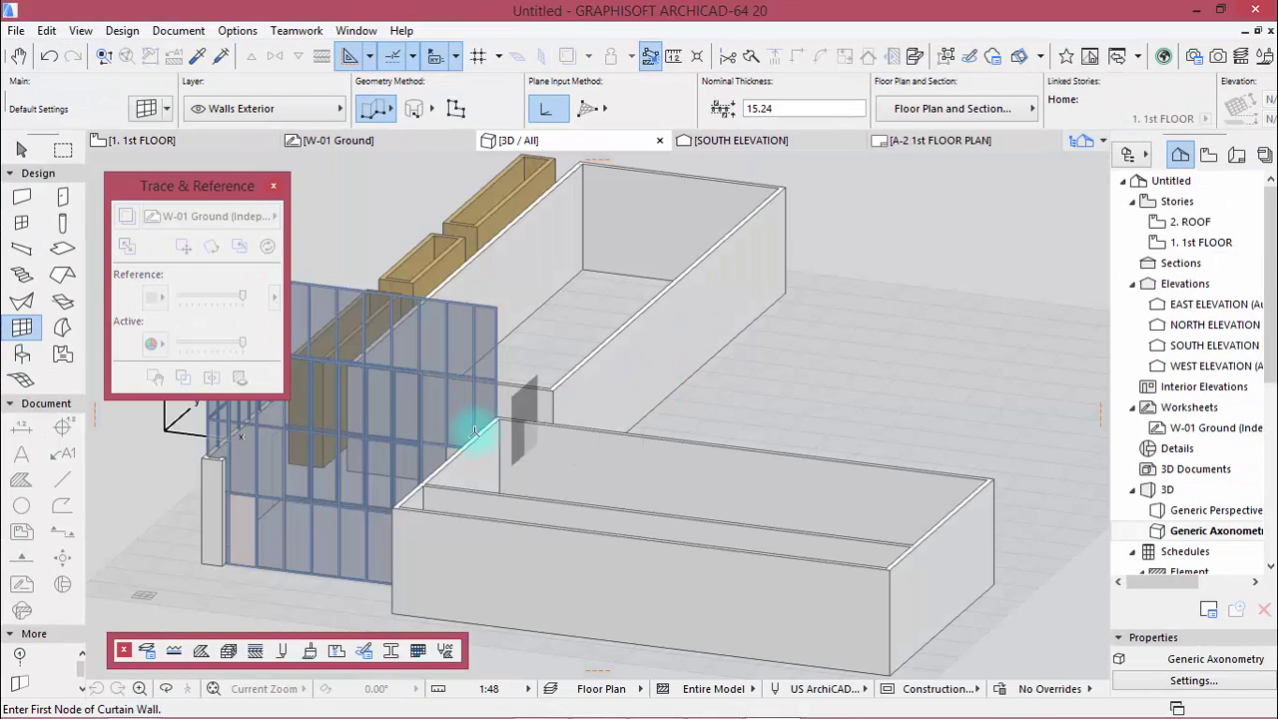
left_click(451, 459)
mouse_move(466, 460)
middle_mouse_down("shift")
mouse_move(676, 431)
mouse_move(680, 416)
middle_mouse_up("shift")
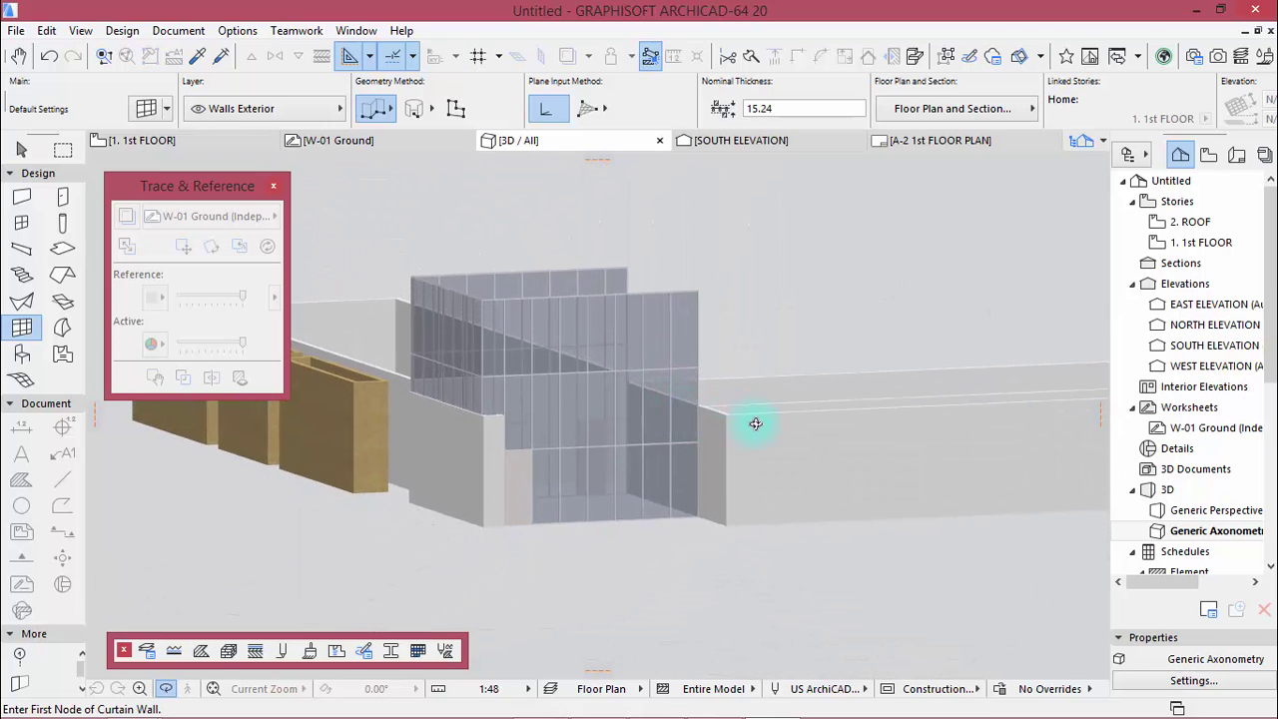
scroll(765, 423, "up", 1)
scroll(766, 423, "up", 1)
scroll(767, 425, "up", 1)
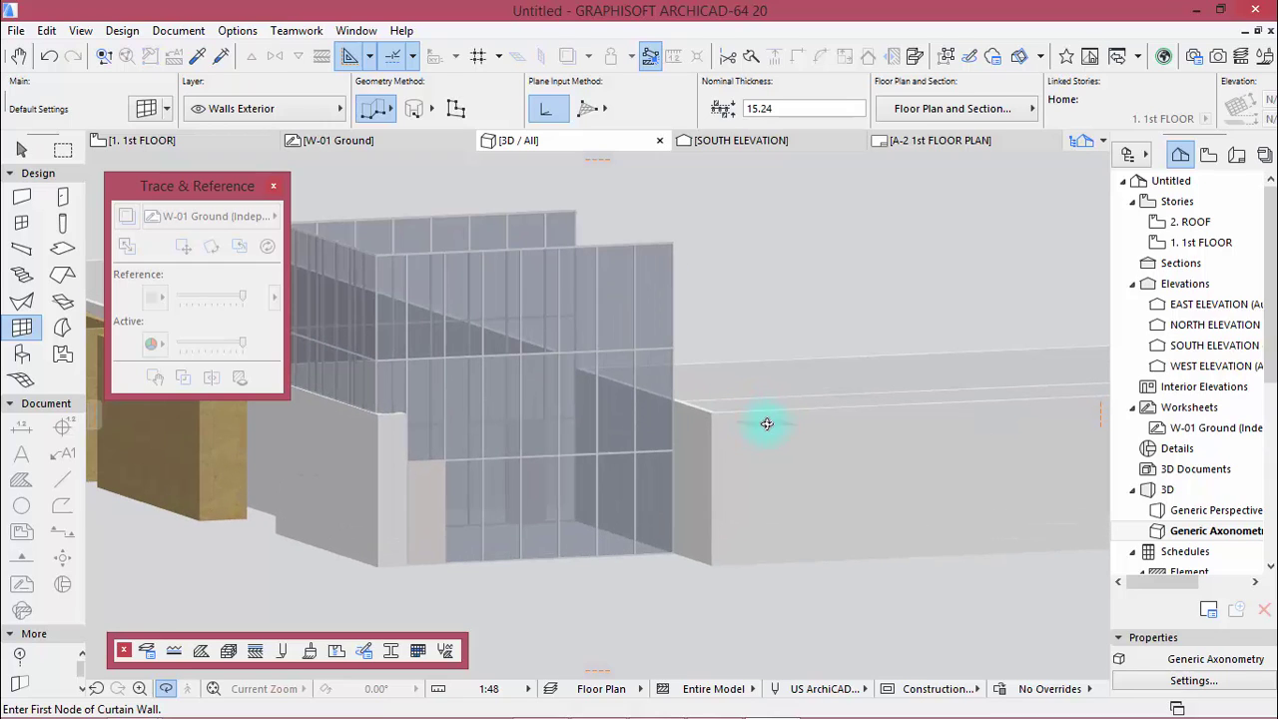
scroll(449, 499, "down", 2)
scroll(414, 513, "down", 1)
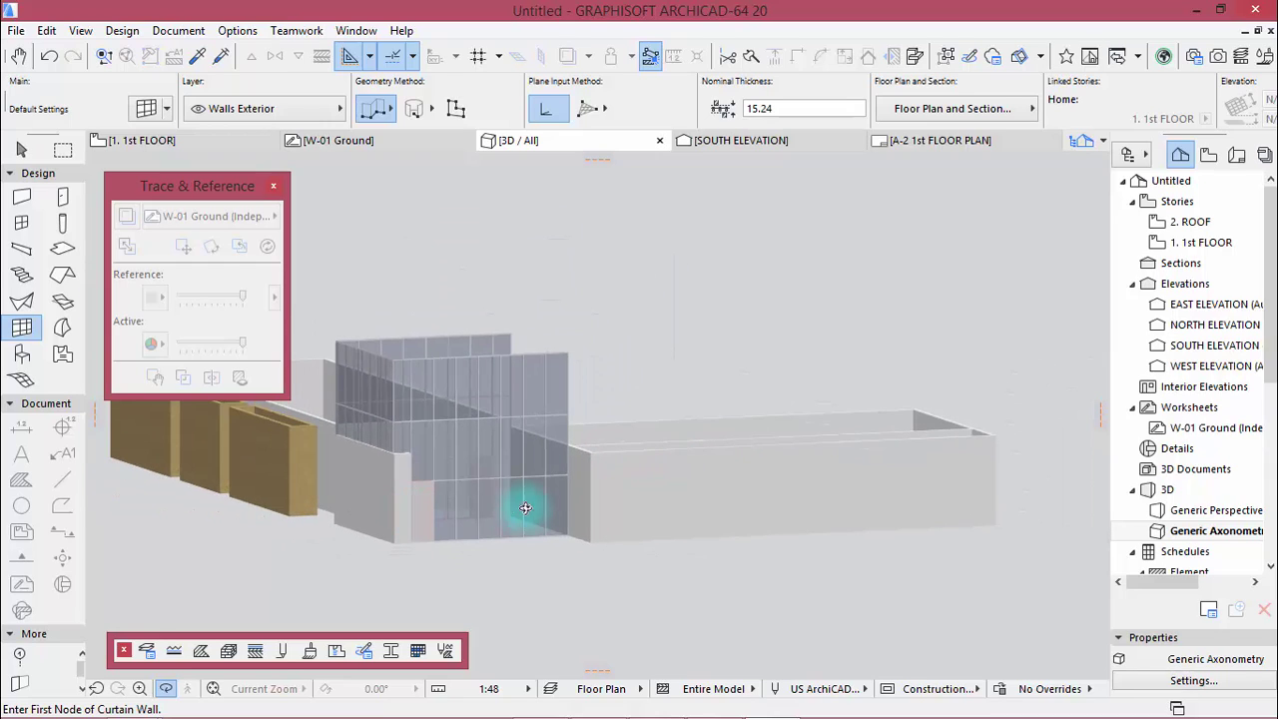
scroll(373, 458, "up", 1)
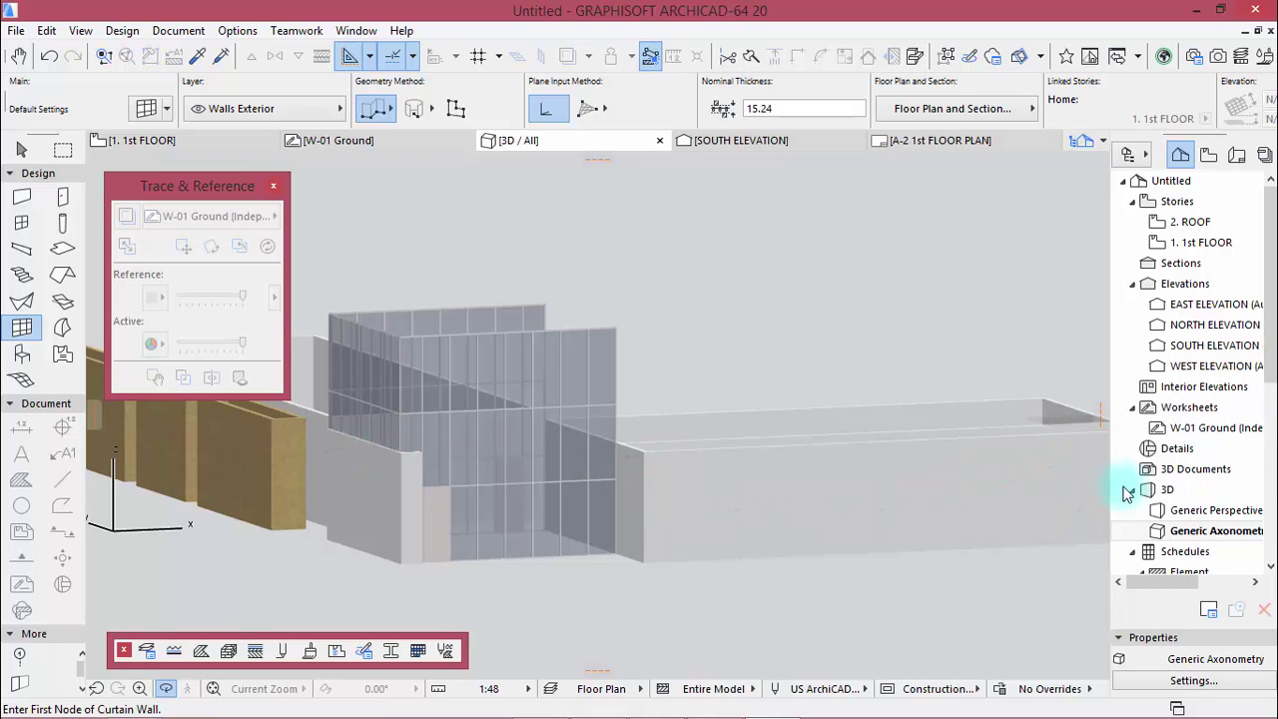
Switch to a perspective facing the curtain wall, end curtain wall drawing, and bring up story options.
double_click(1191, 511)
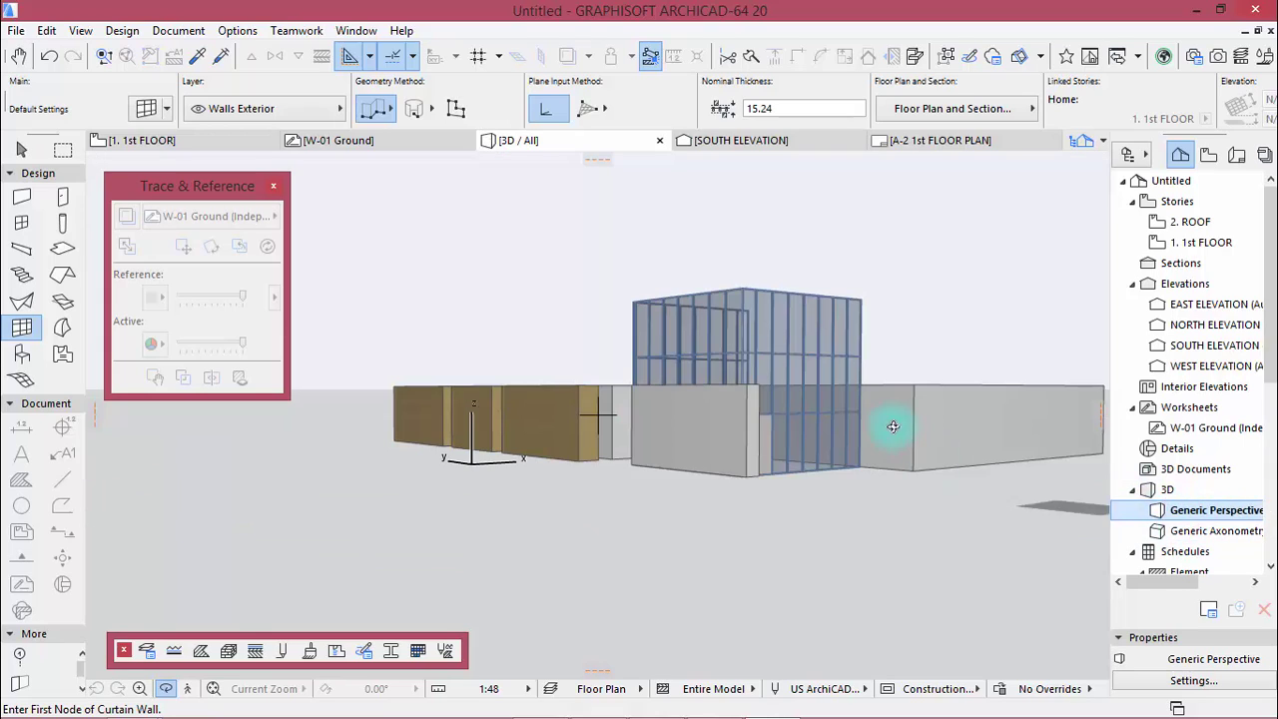
middle_click_drag(994, 409, 1000, 372, "shift")
scroll(999, 372, "up", 2)
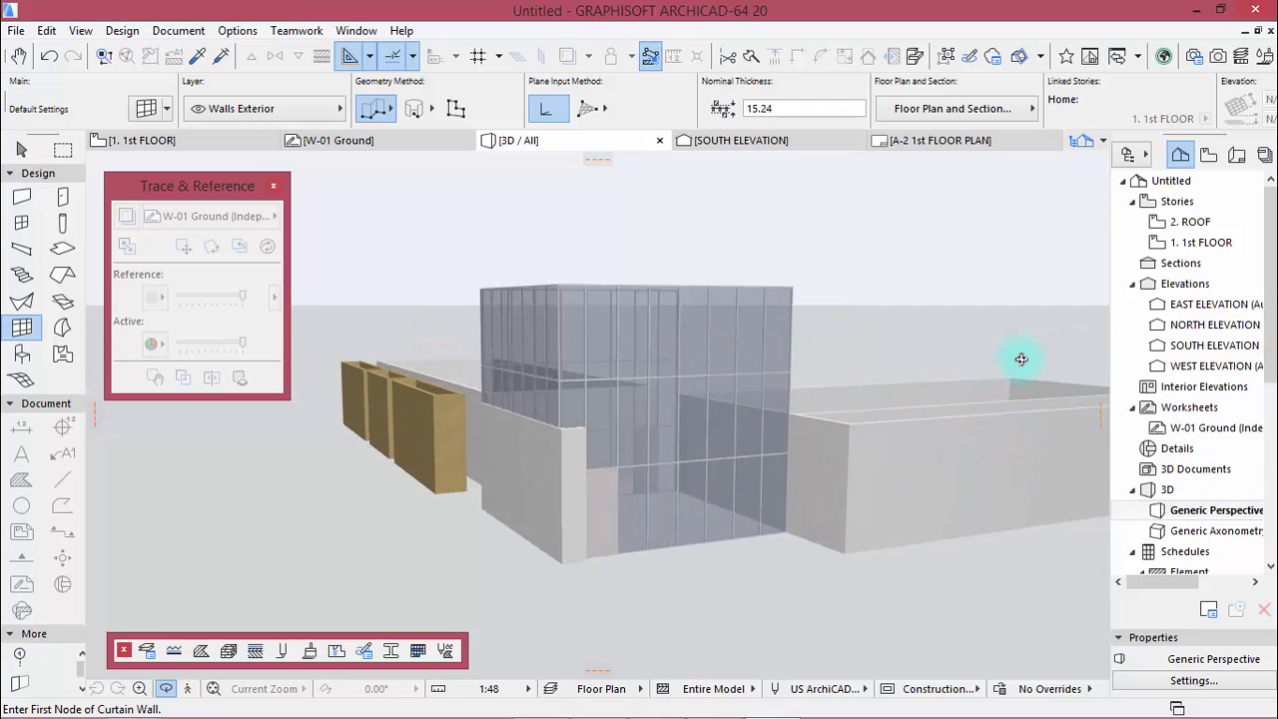
scroll(1018, 357, "up", 3)
middle_click_drag(848, 426, 696, 456, "shift")
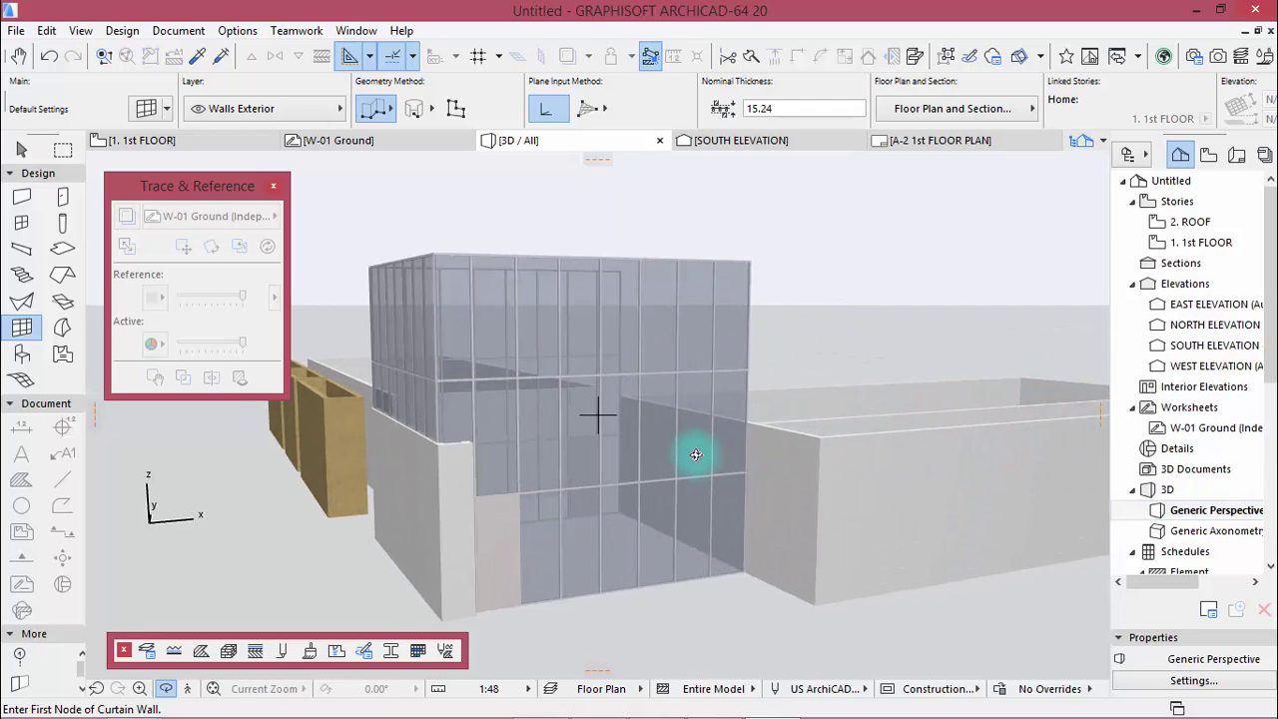
scroll(696, 456, "up", 2)
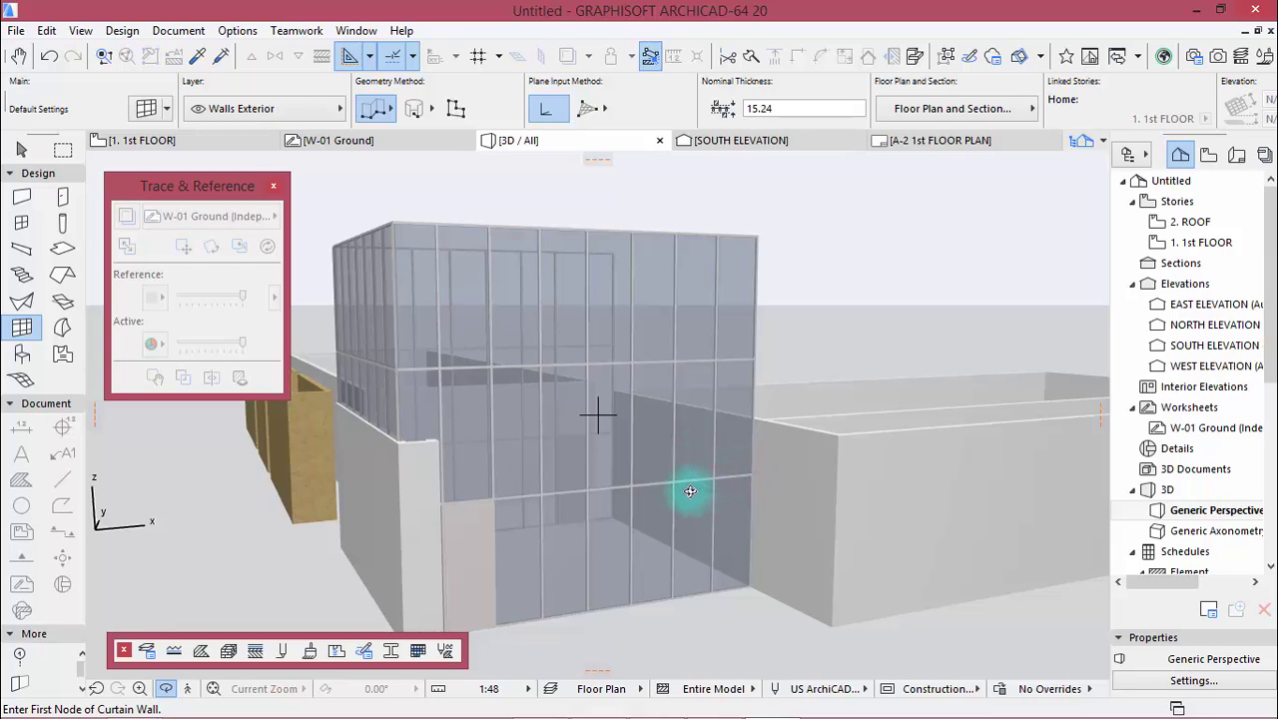
key("Escape")
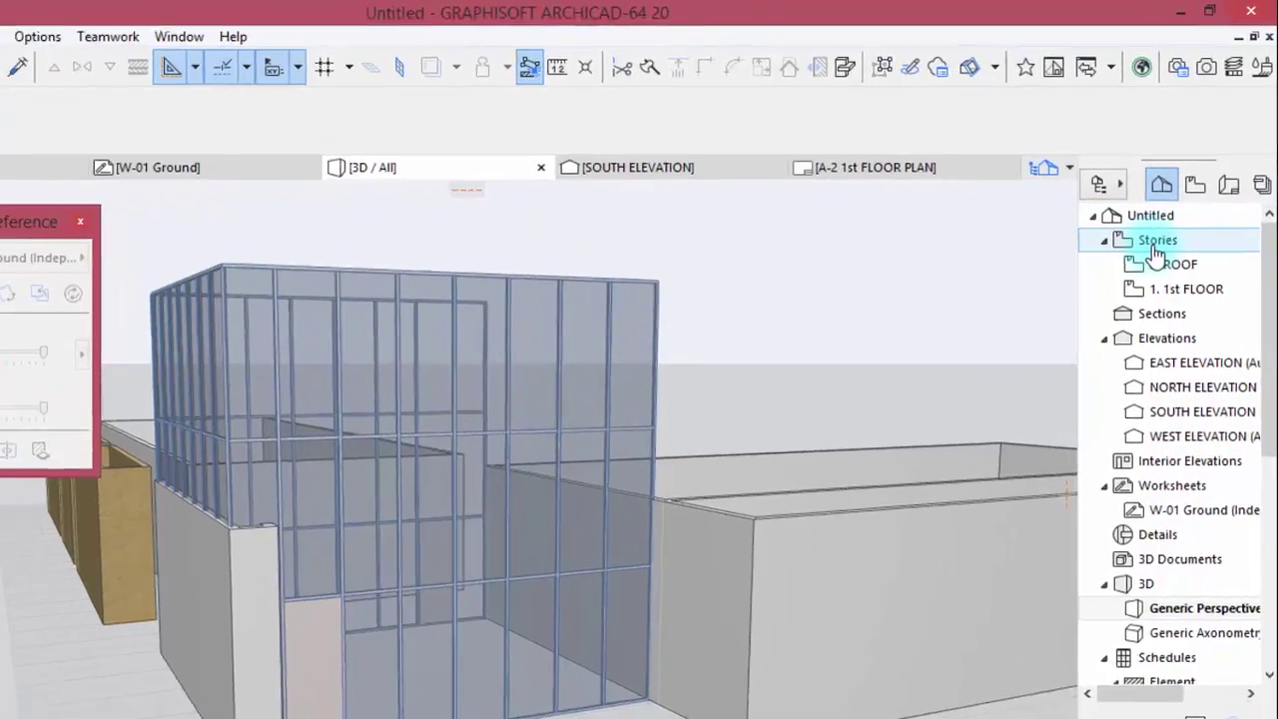
right_click(1172, 202)
Rename the two existing stories to Ground and 1st Floor, each 310 high.
left_click(1008, 451)
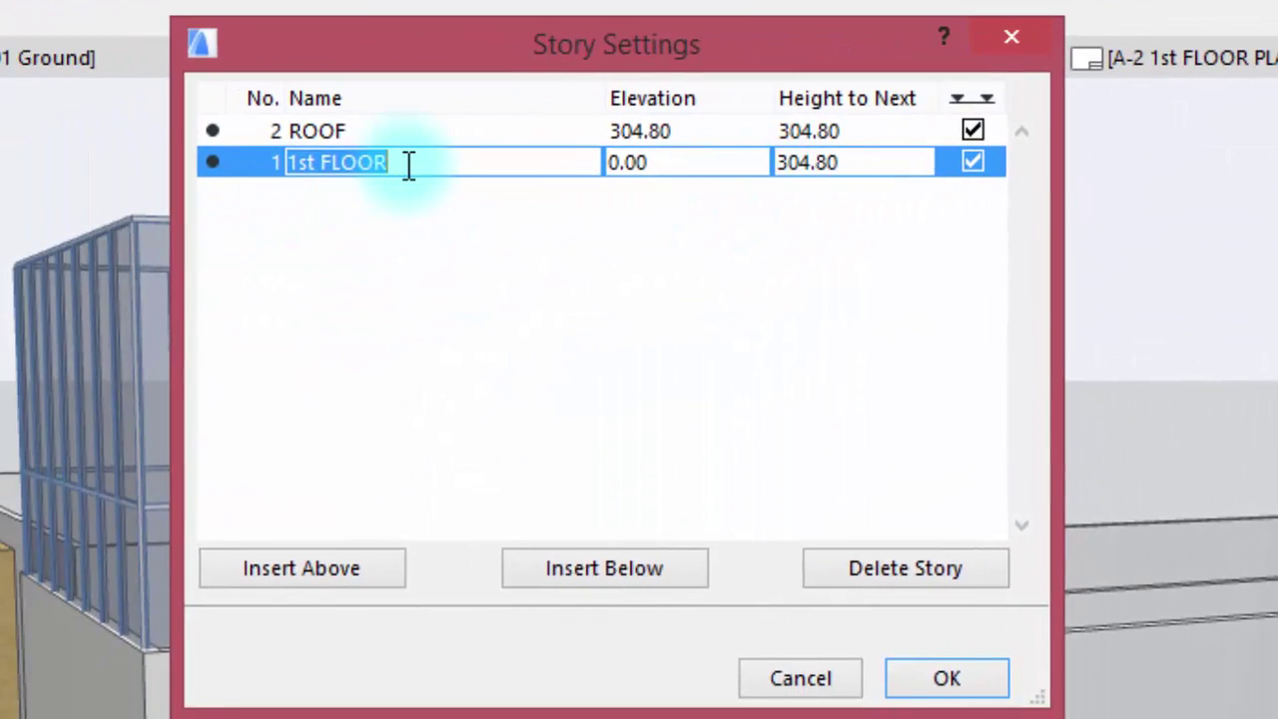
type("Ground")
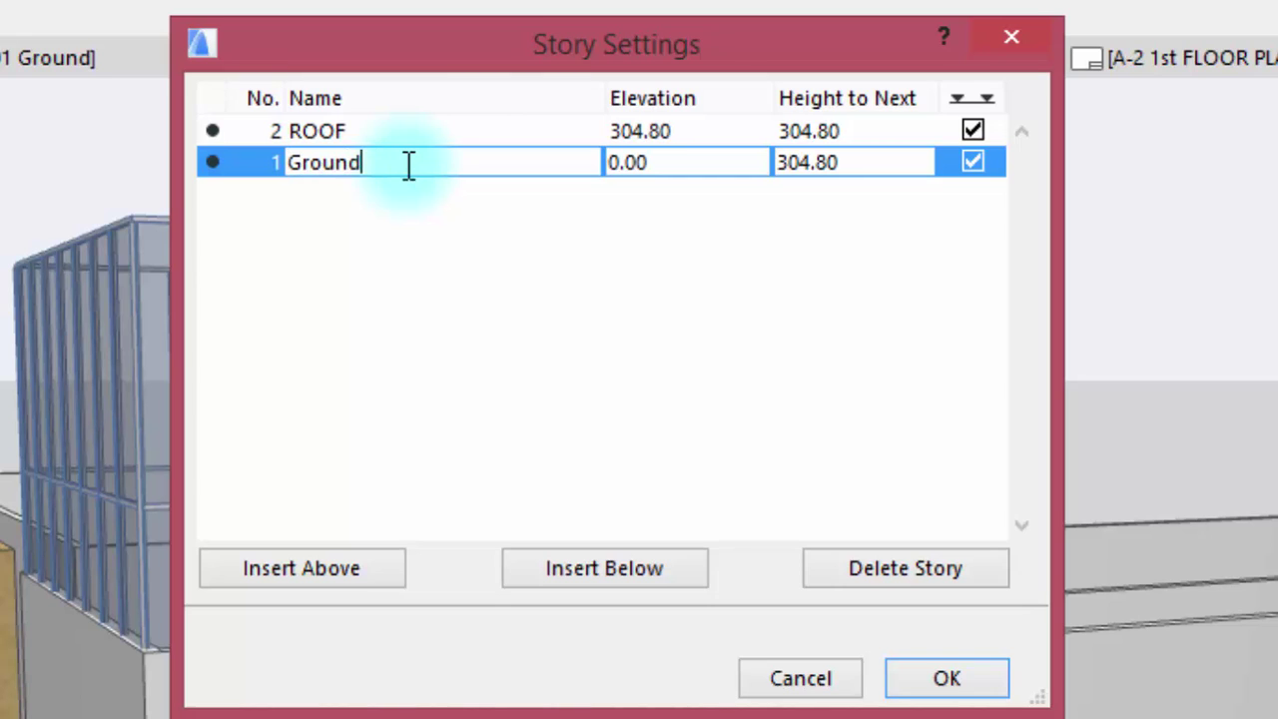
left_click(858, 162)
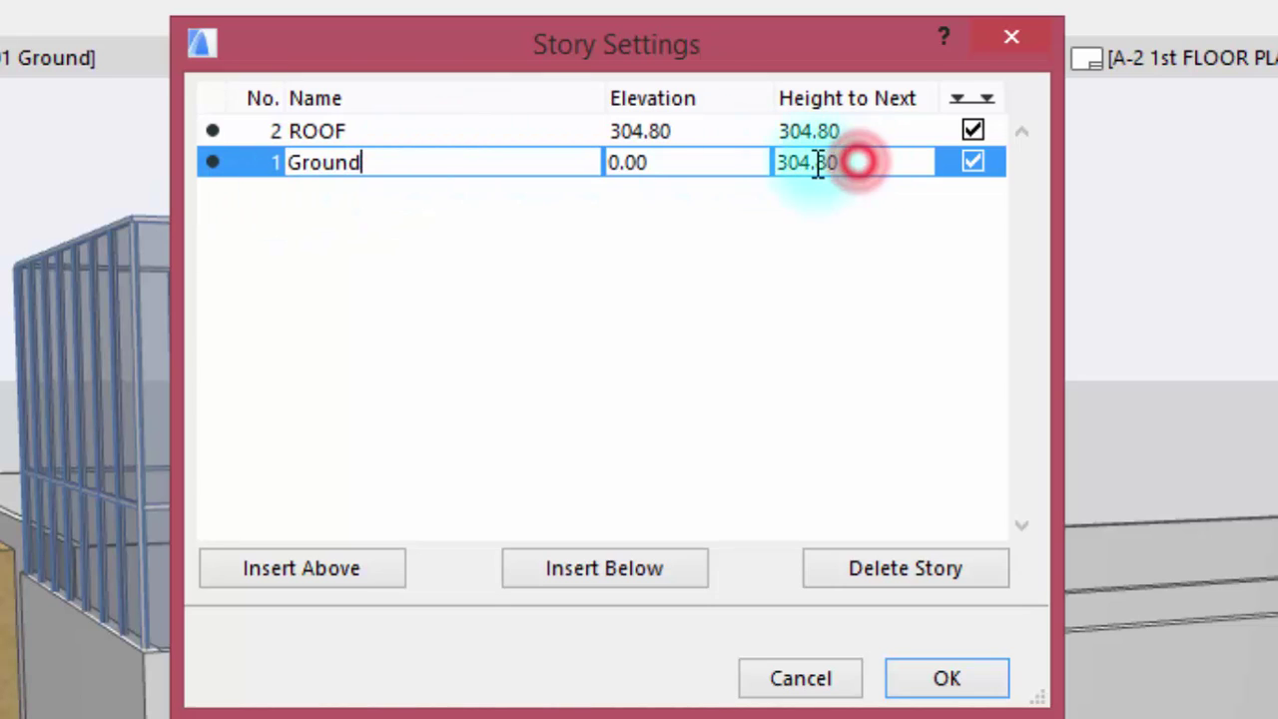
double_click(861, 163)
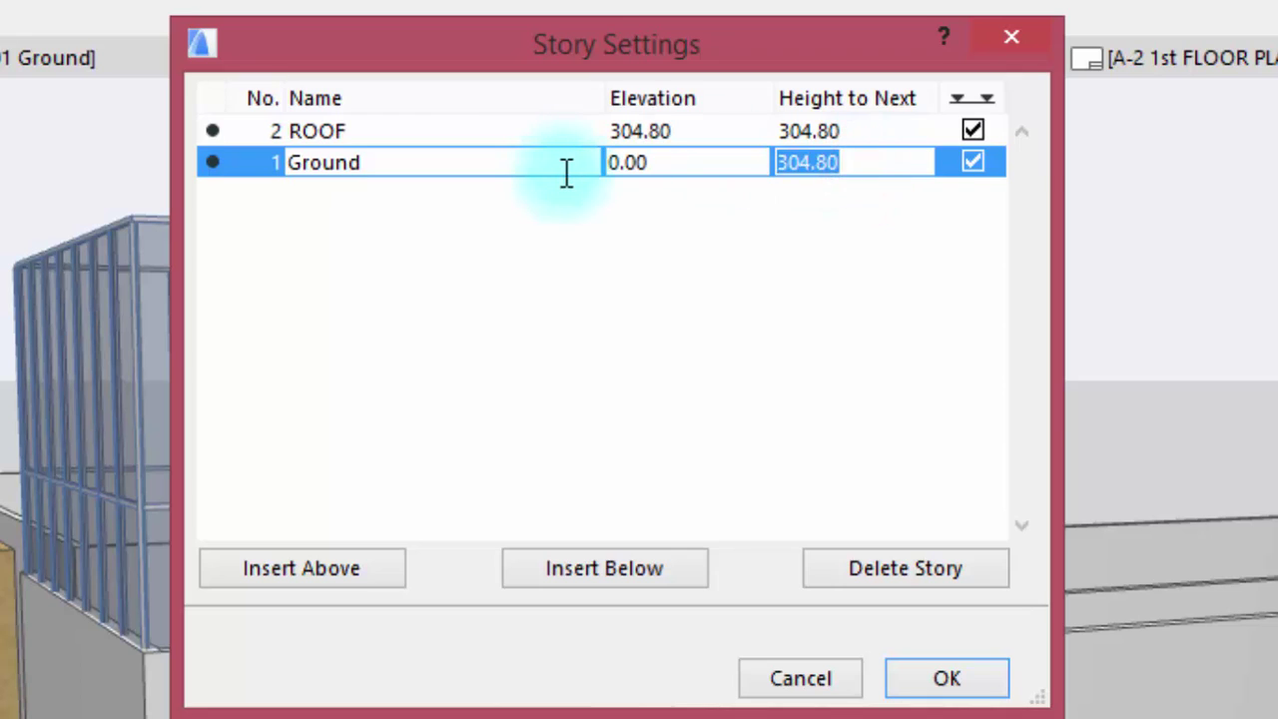
type("310")
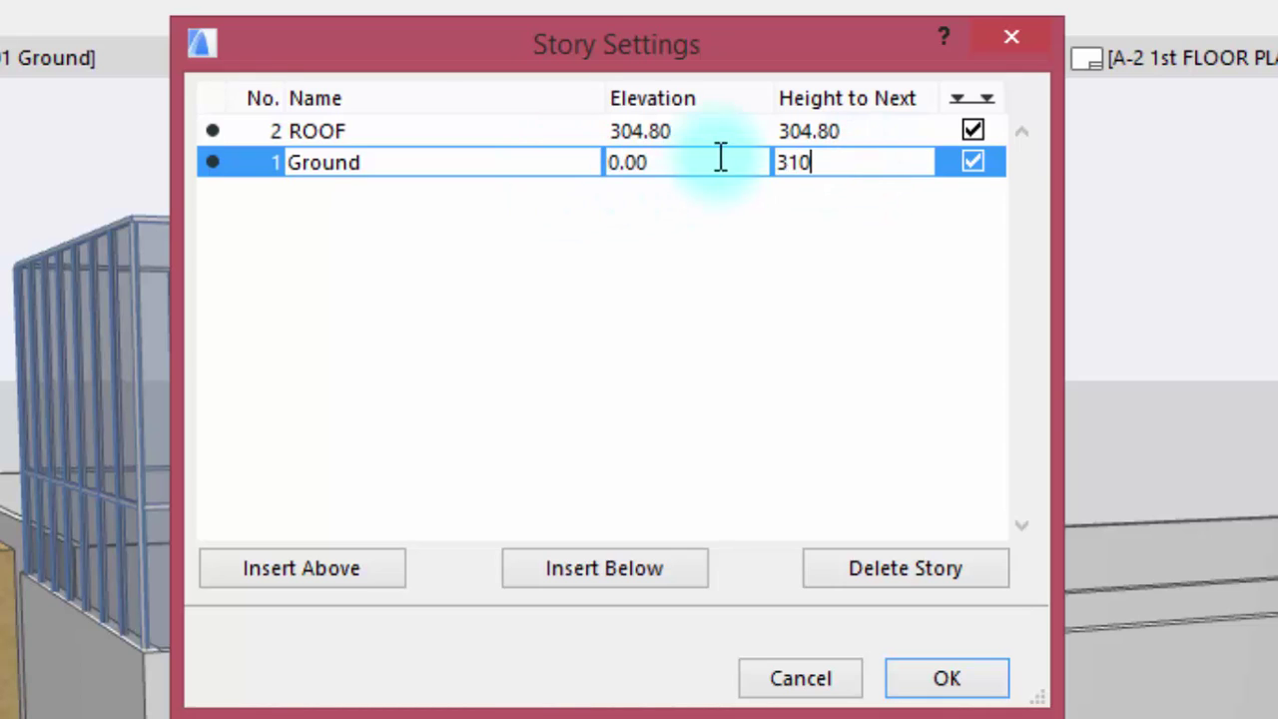
left_click(383, 131)
key("ctrl+a")
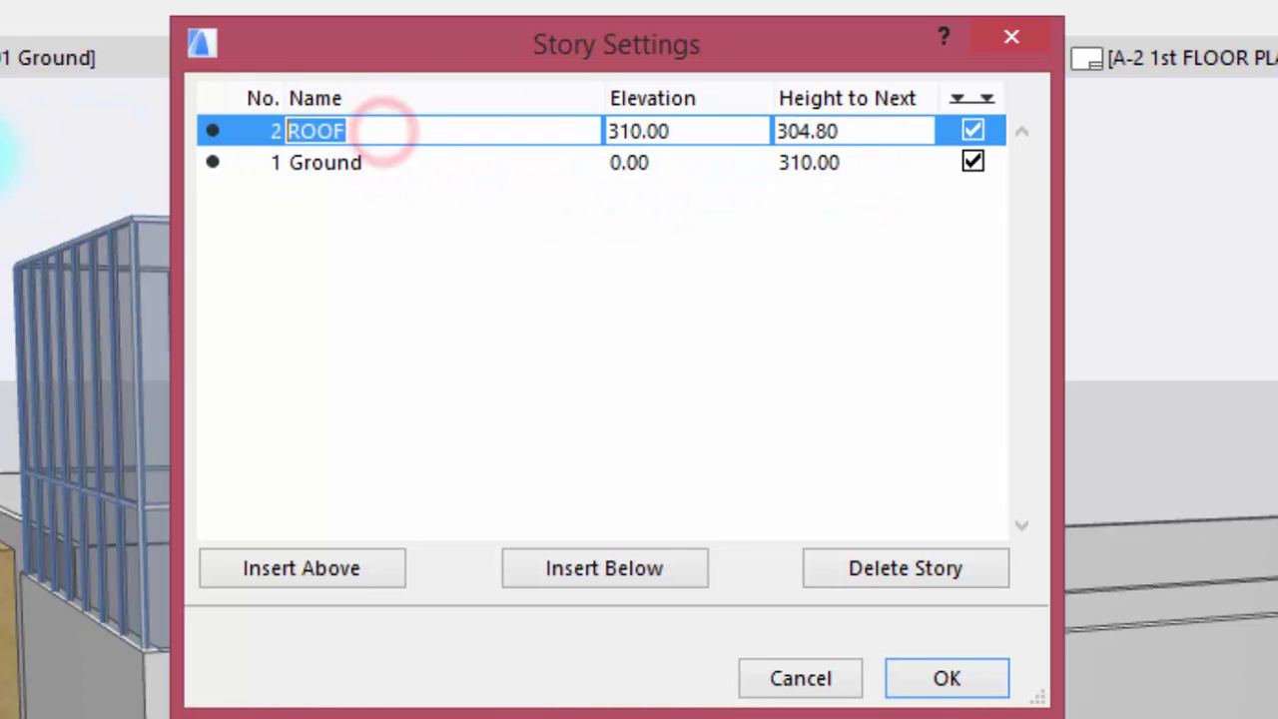
type("1st Floor")
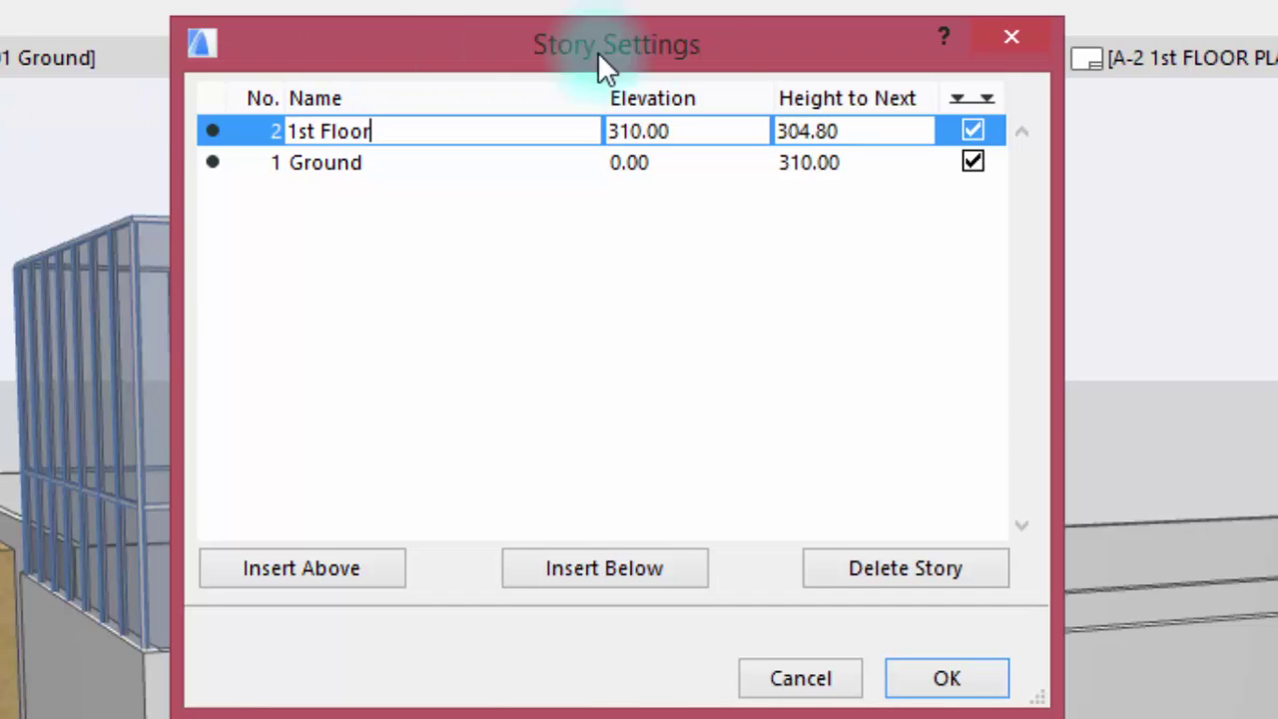
left_click(835, 130)
double_click(860, 133)
type("310")
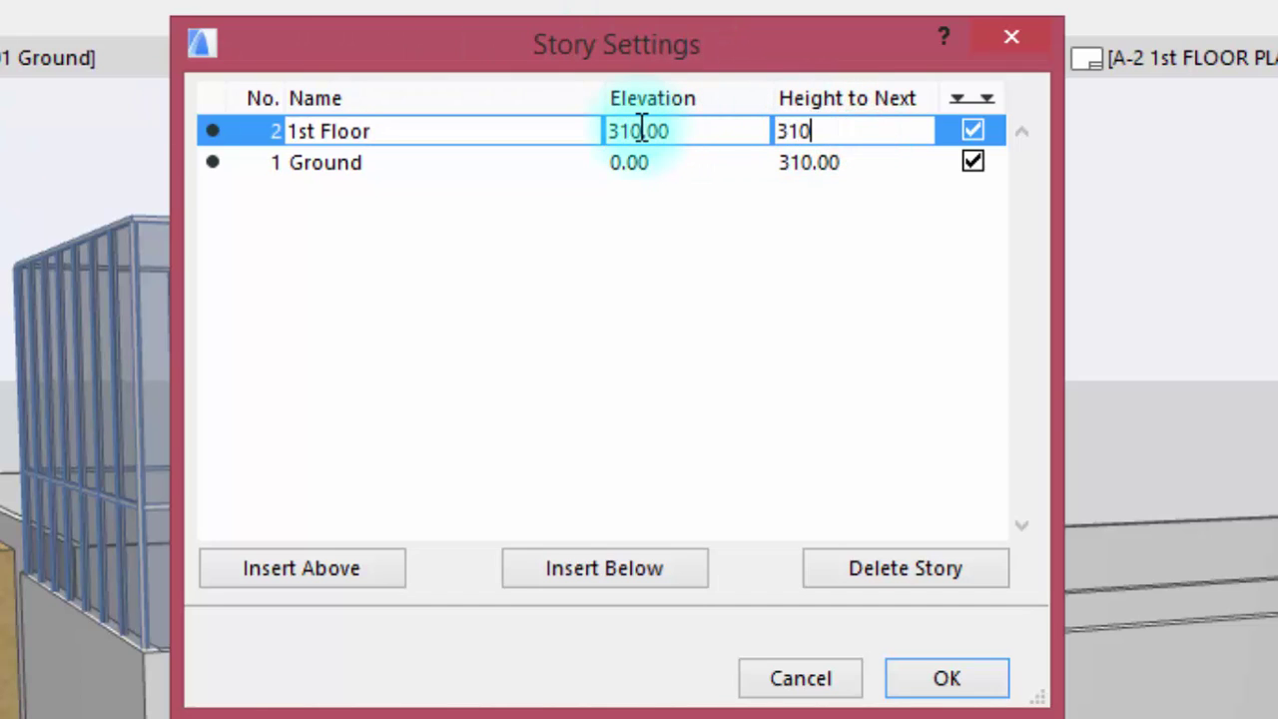
left_click(853, 290)
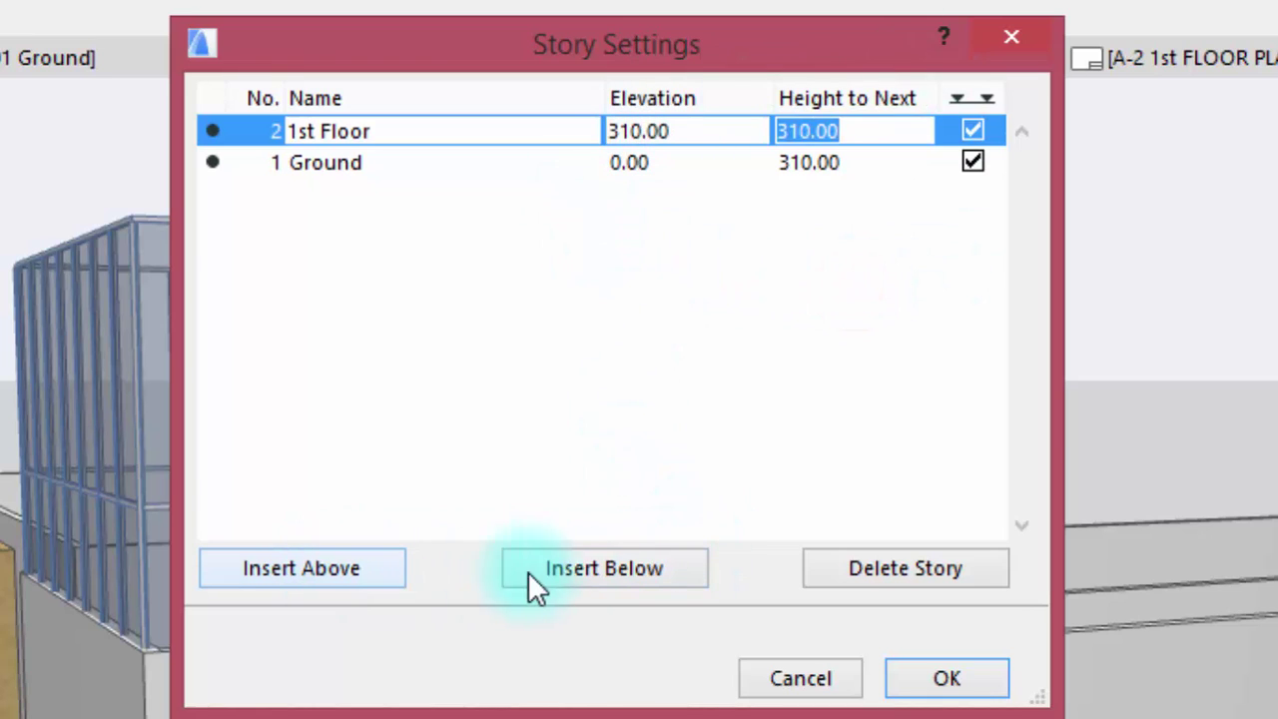
Insert 2nd Floor, 3rd Floor and 4th Floor stories above 1st Floor.
left_click(355, 569)
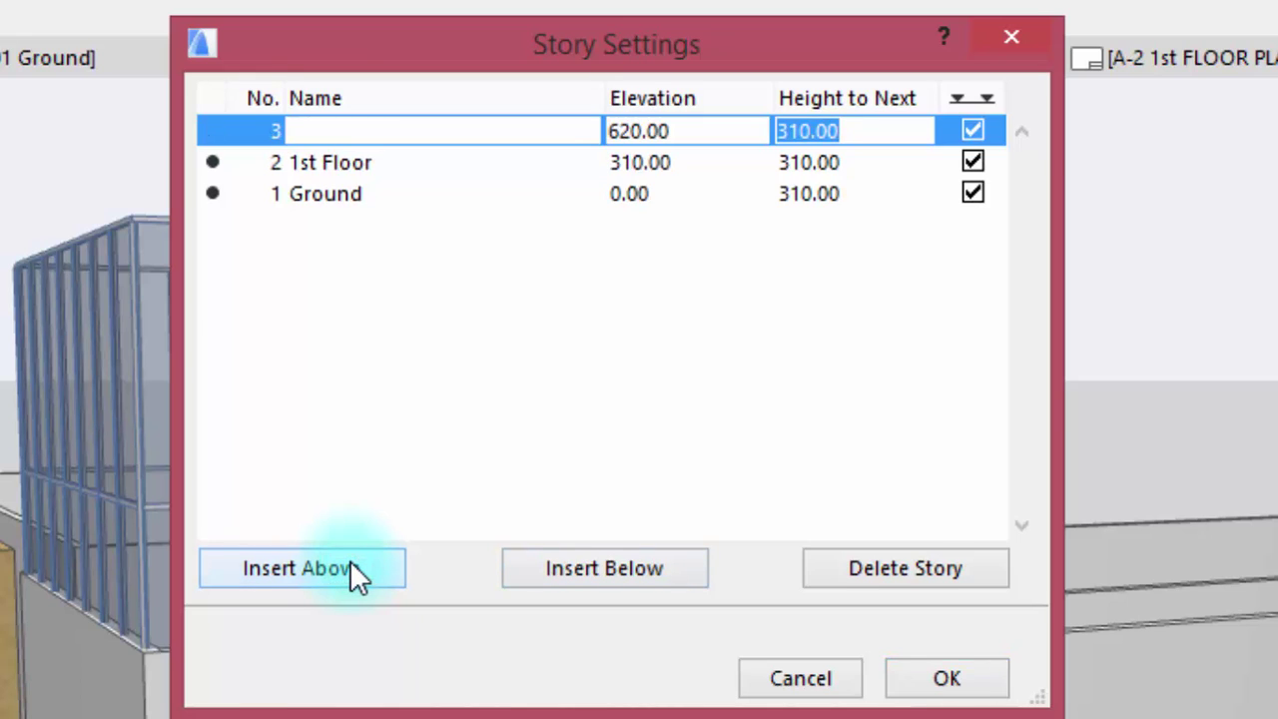
left_click(388, 124)
type("2nd Floor")
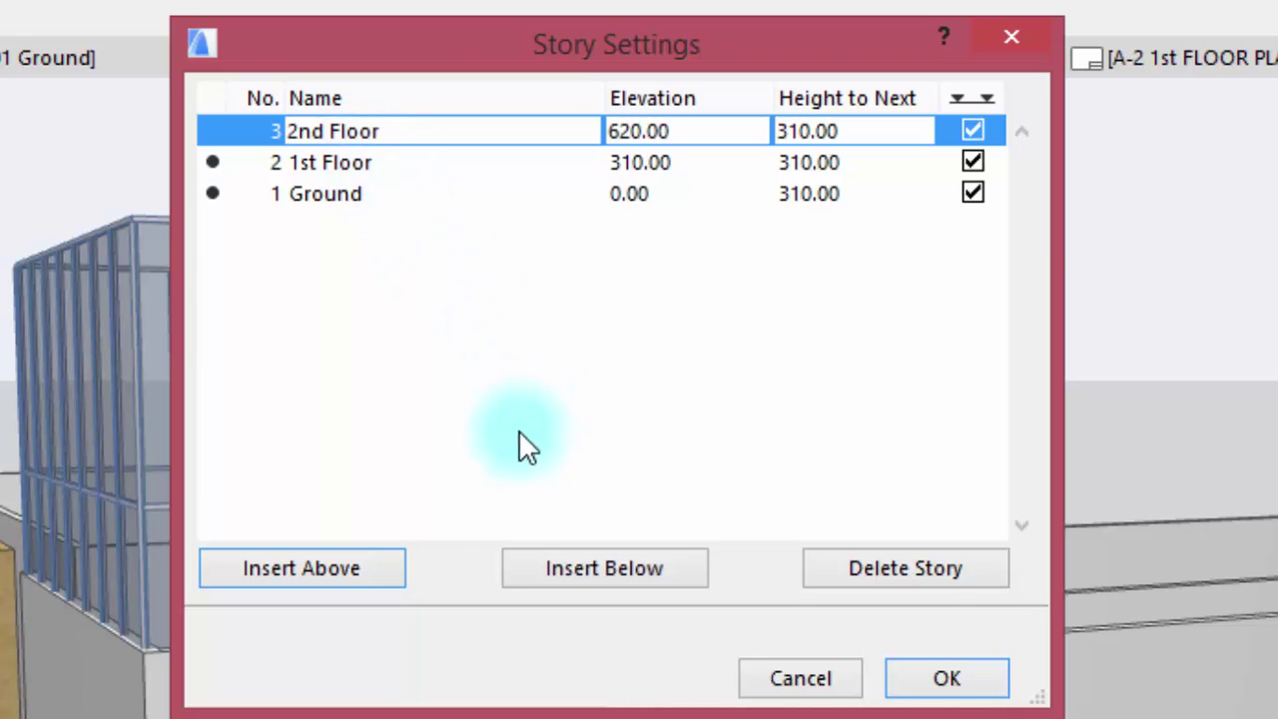
left_click(359, 562)
type("3rd Floo")
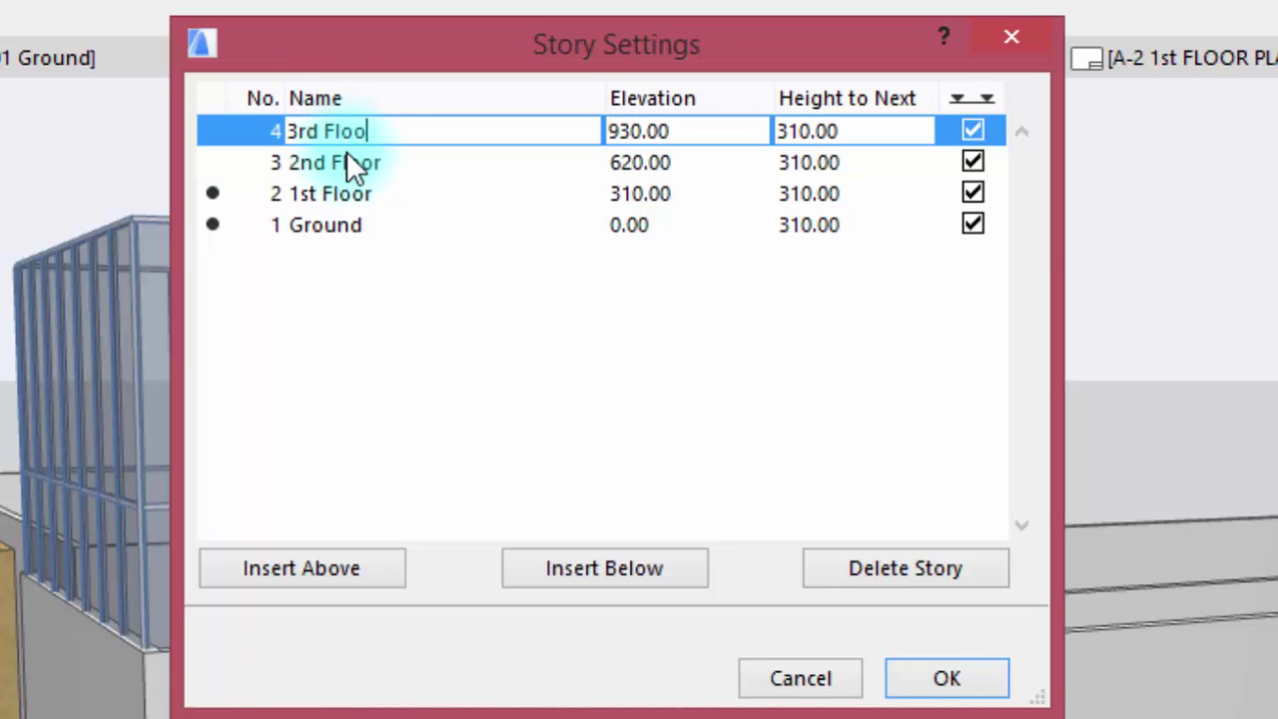
type("r")
left_click(303, 571)
type("4th Floor")
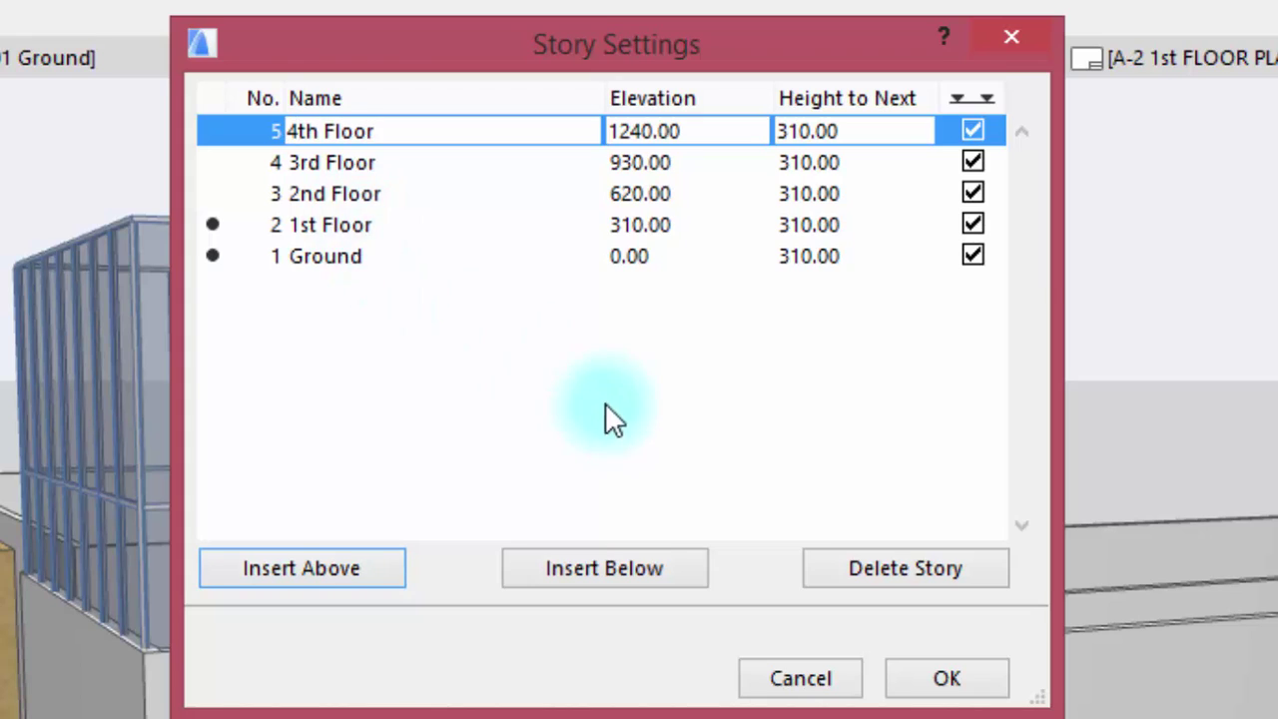
left_click(601, 440)
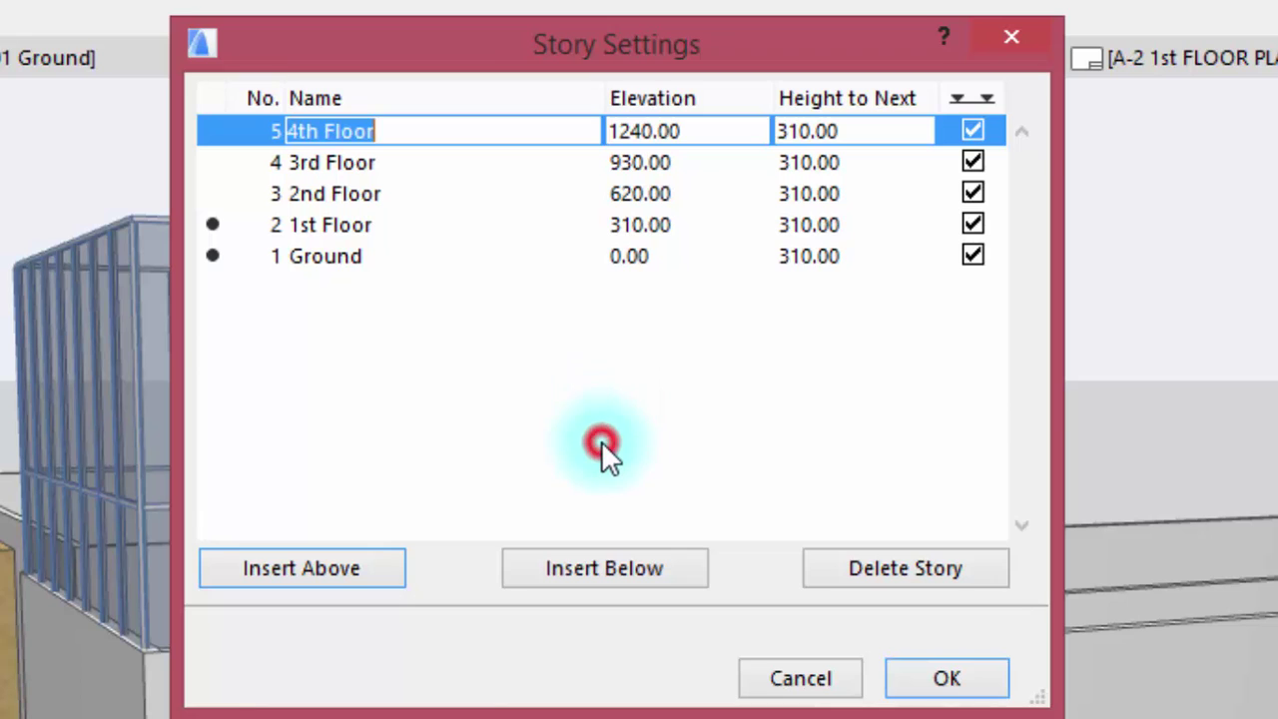
Confirm the five-story setup, select the two walls beside the curtain wall, and switch to the floor plan.
left_click(918, 679)
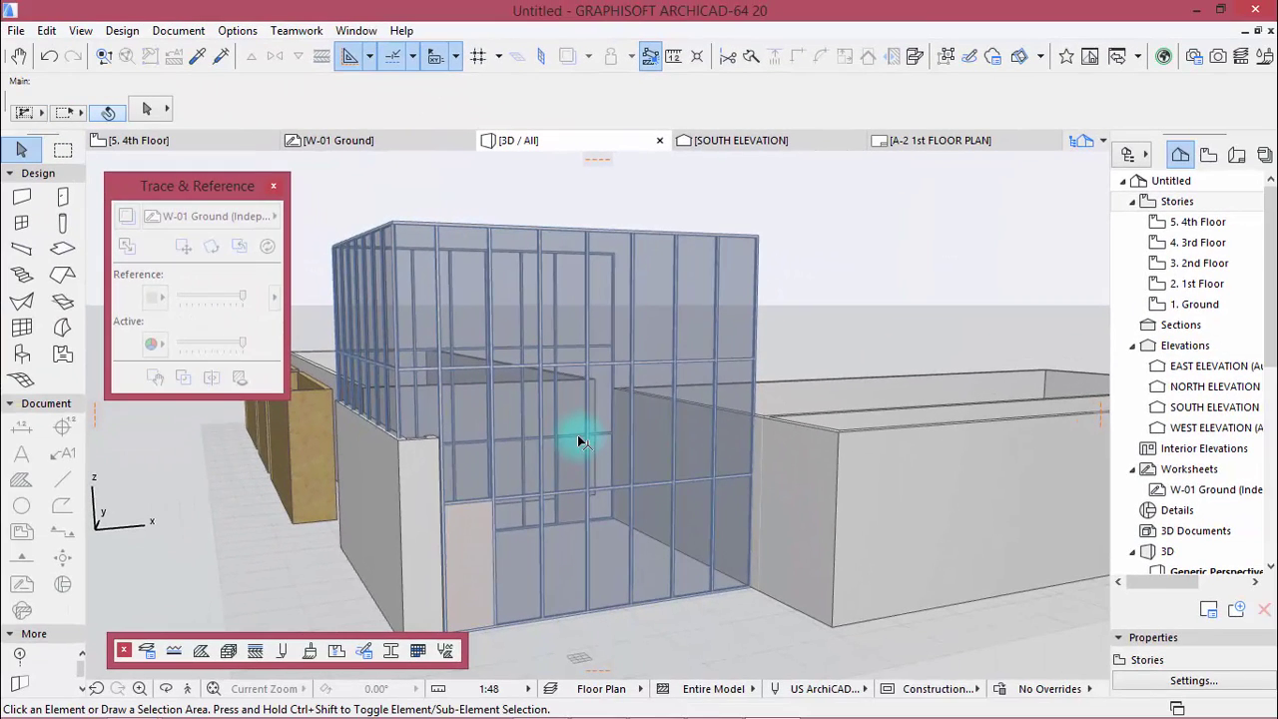
scroll(379, 467, "down", 2)
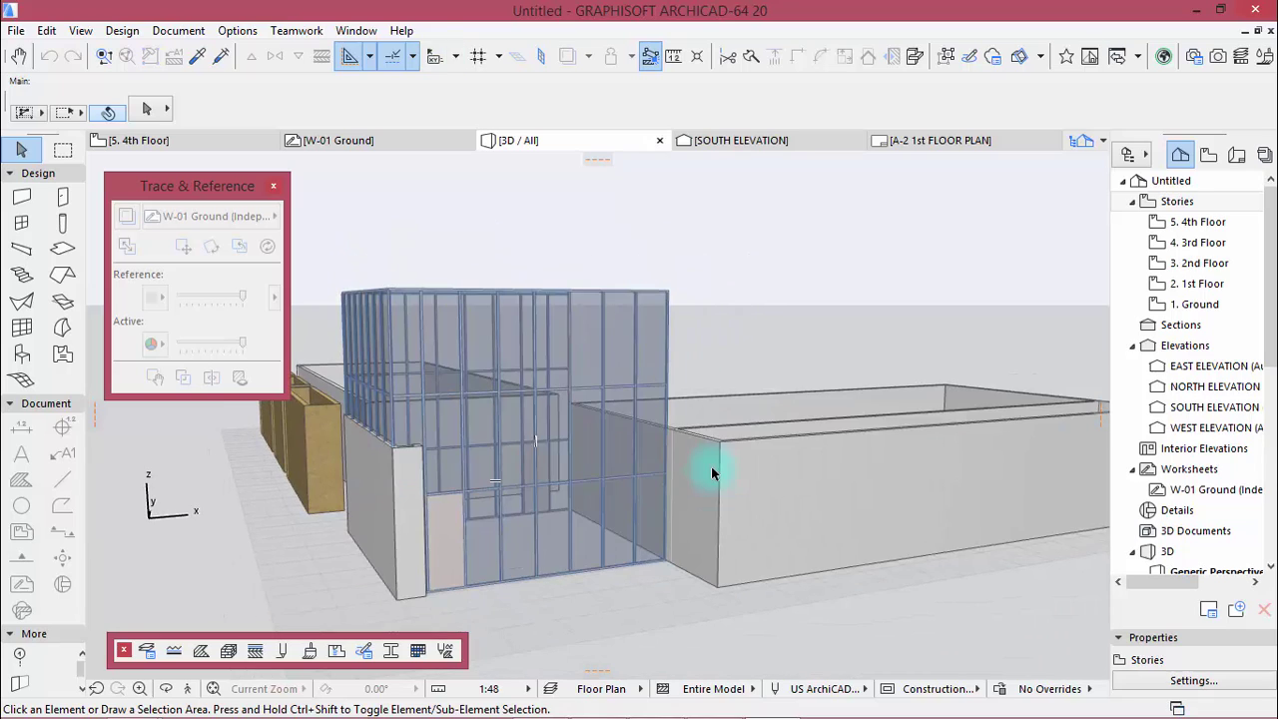
left_click(372, 488)
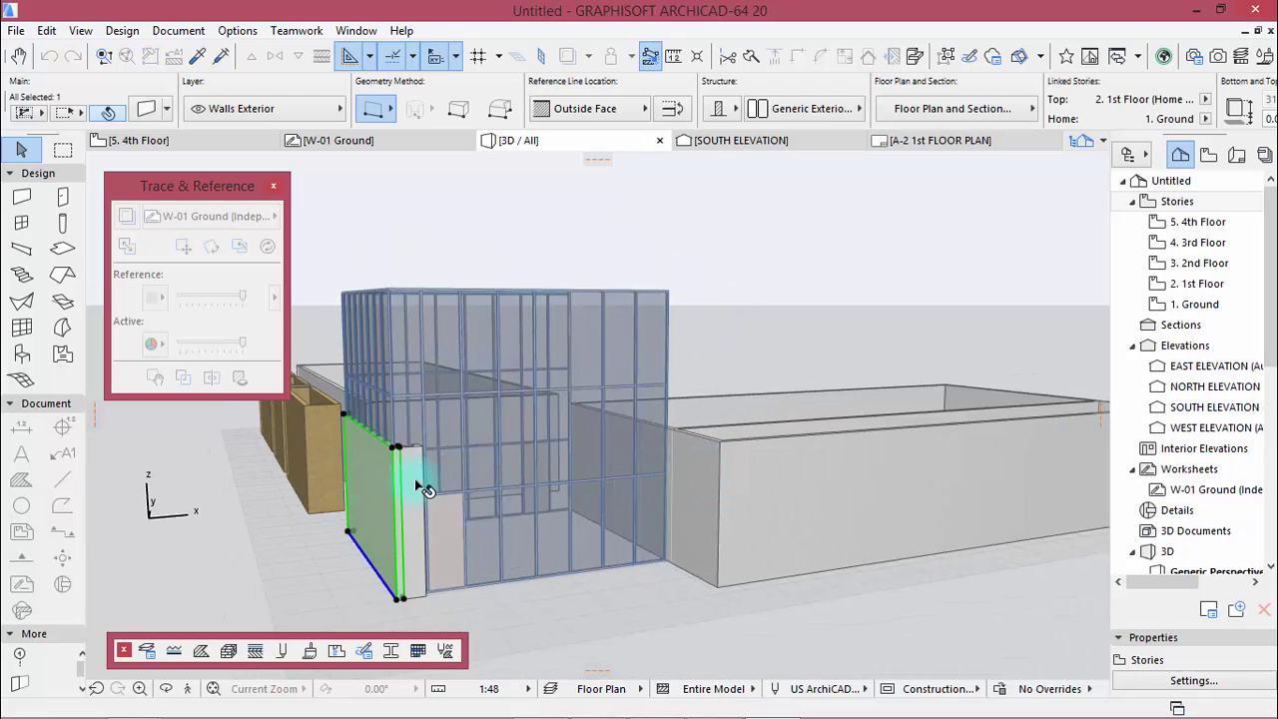
left_click(416, 483, "shift")
scroll(409, 470, "up", 2)
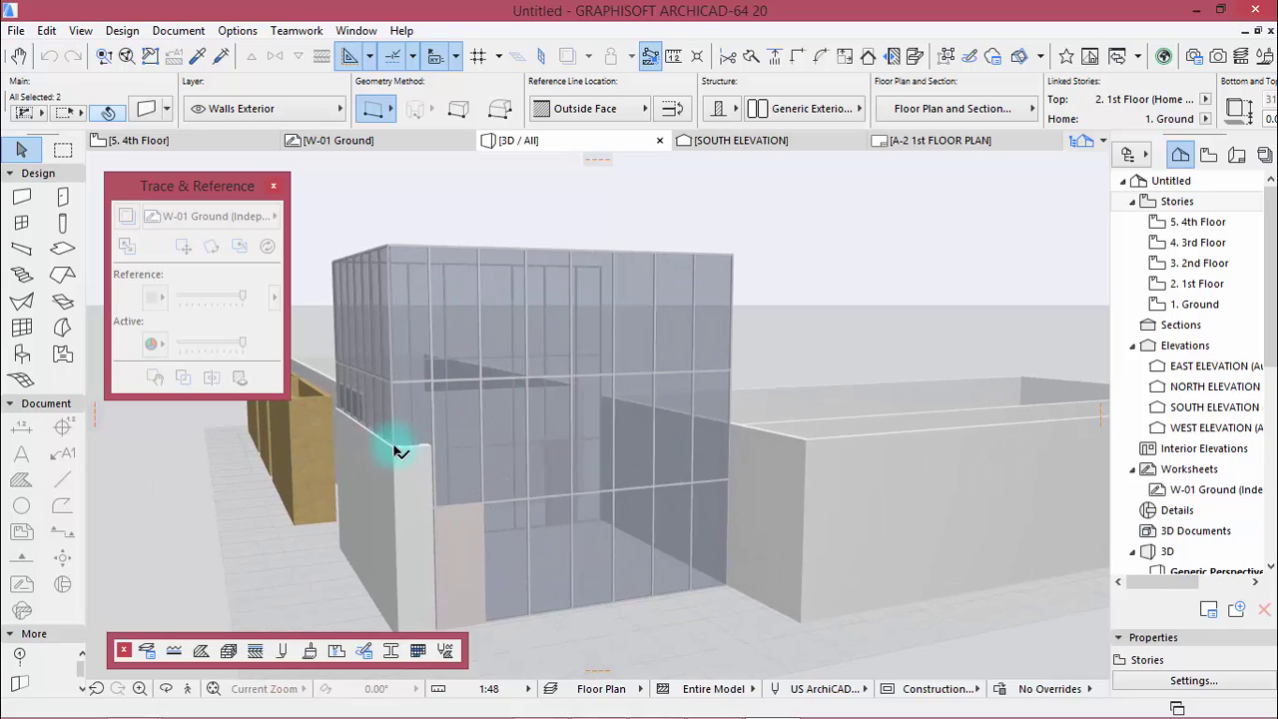
key("F2")
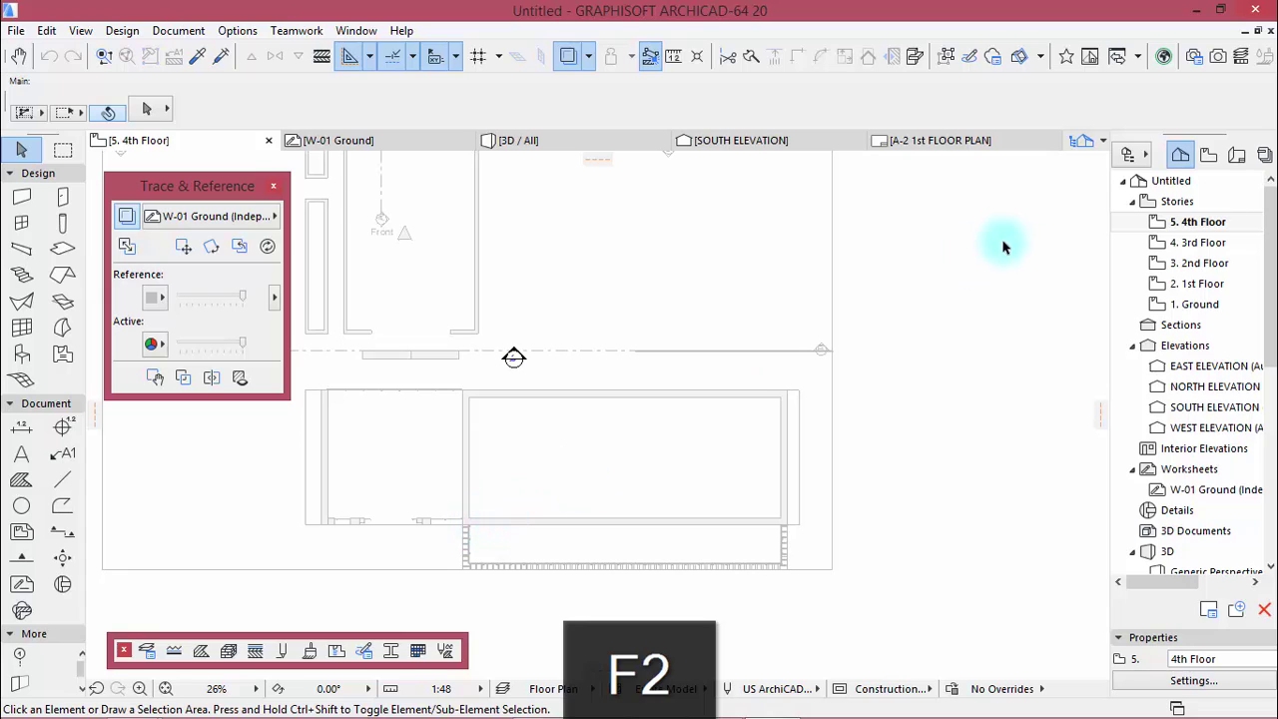
Open the Ground plan and select the left, bottom and top walls of the small room.
left_click(1196, 308)
double_click(1196, 309)
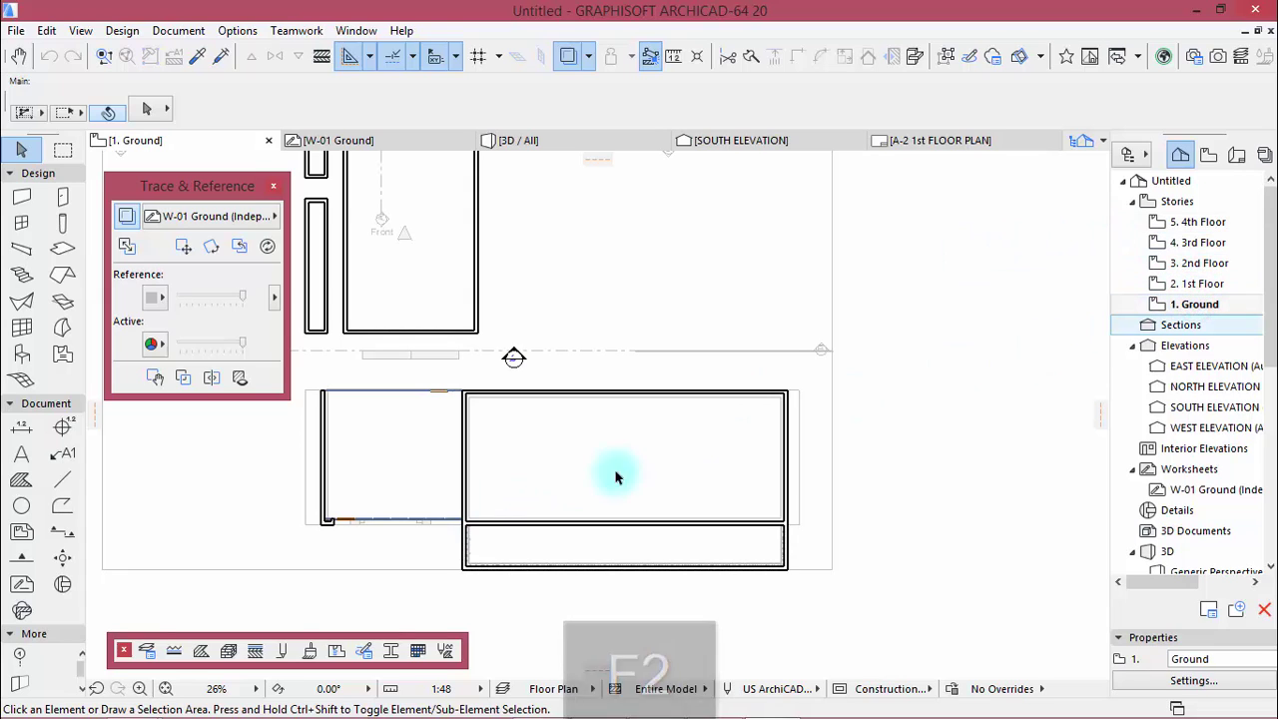
scroll(260, 491, "up", 4)
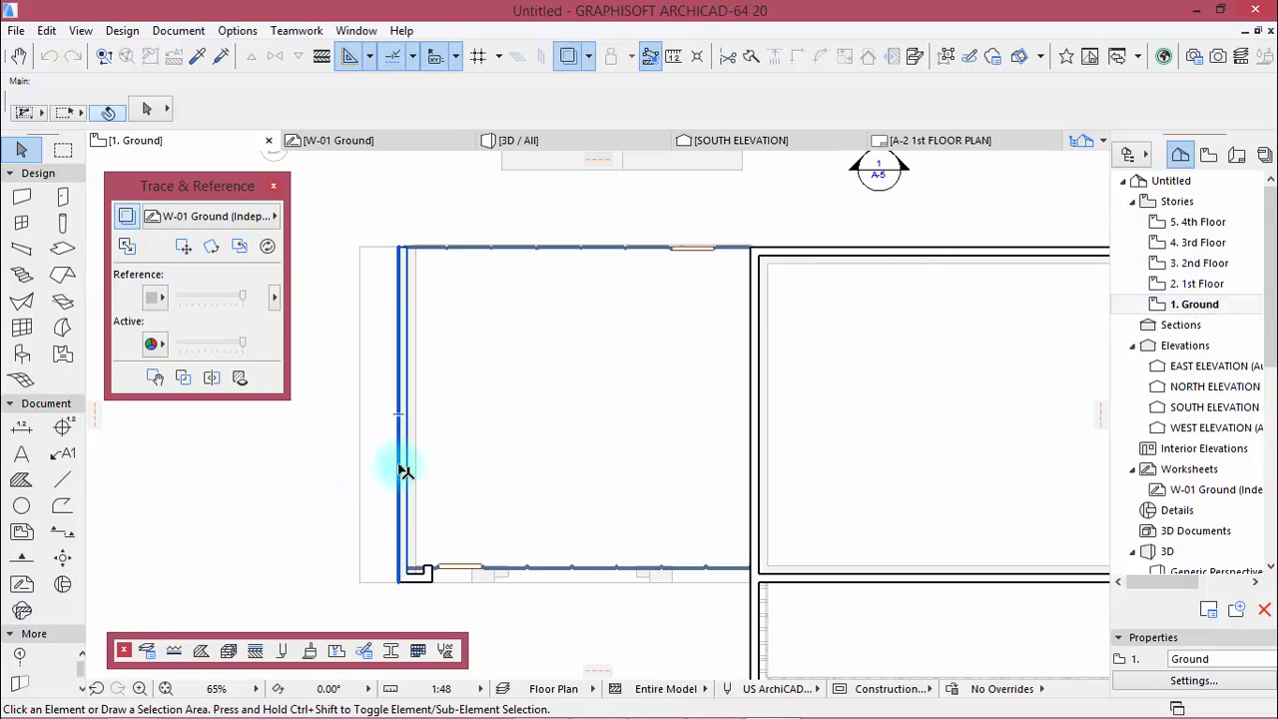
left_click(406, 465)
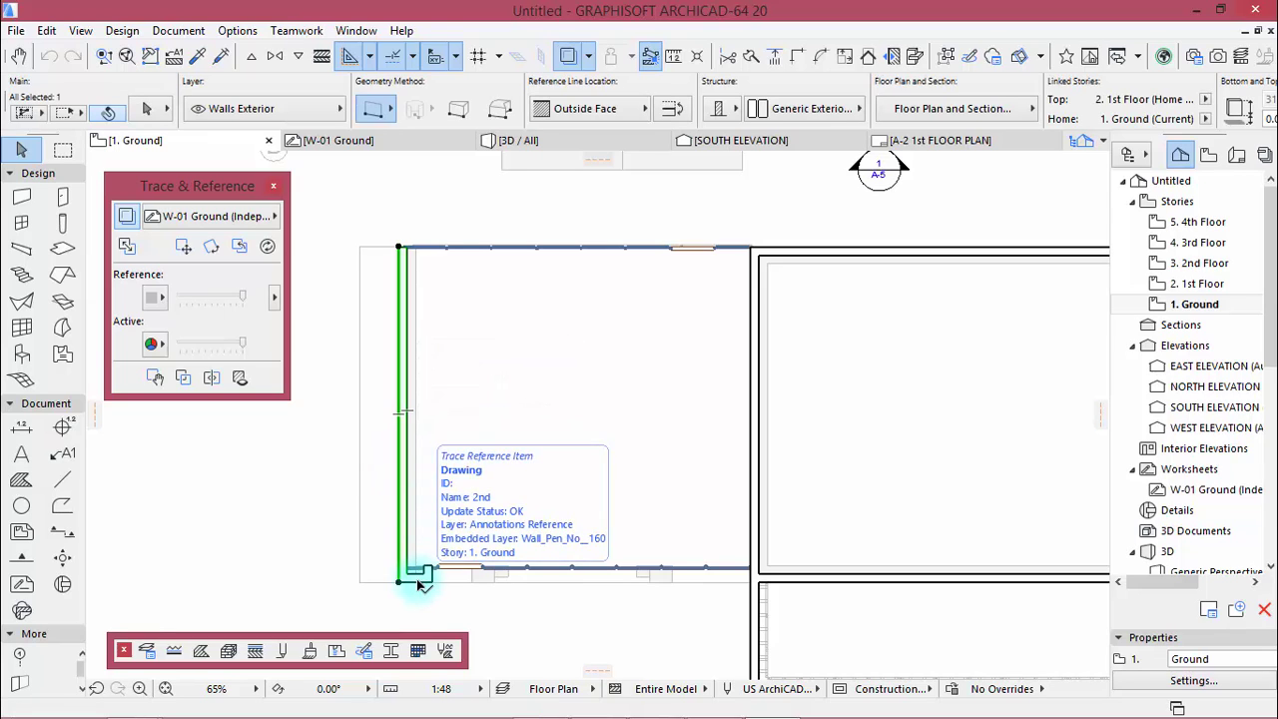
scroll(422, 582, "up", 4)
left_click(448, 566, "shift")
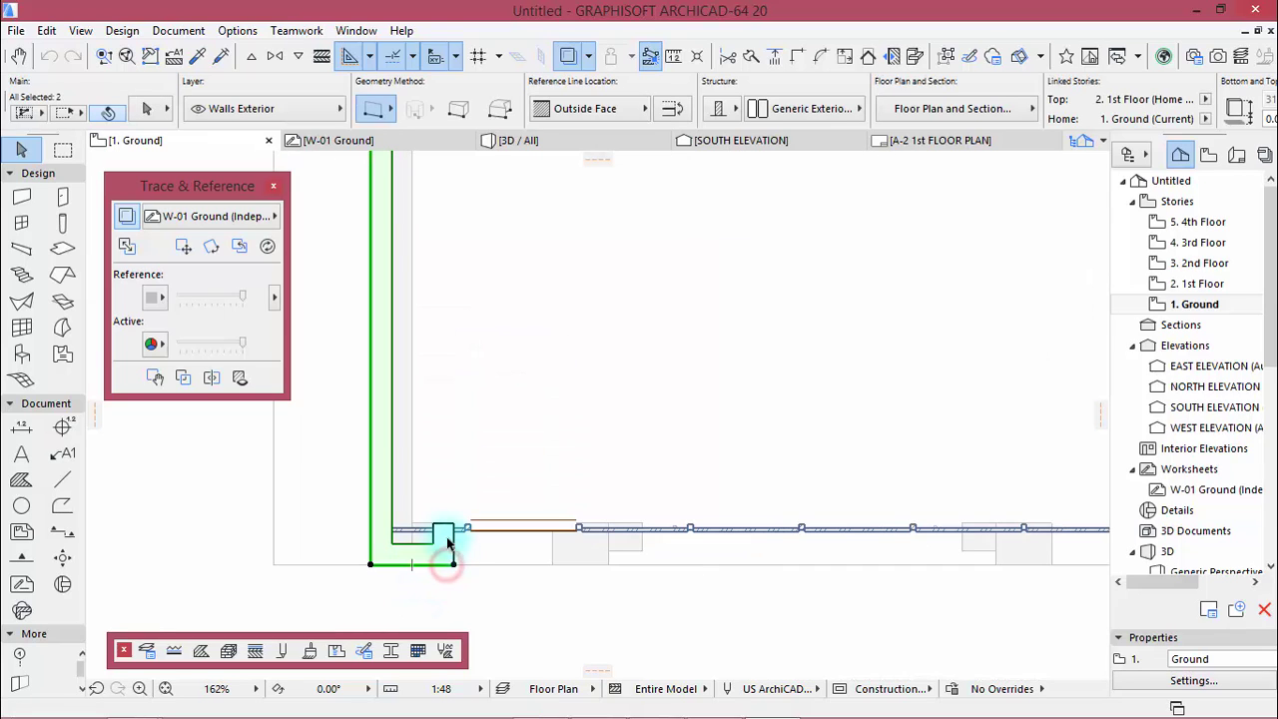
scroll(290, 514, "down", 3)
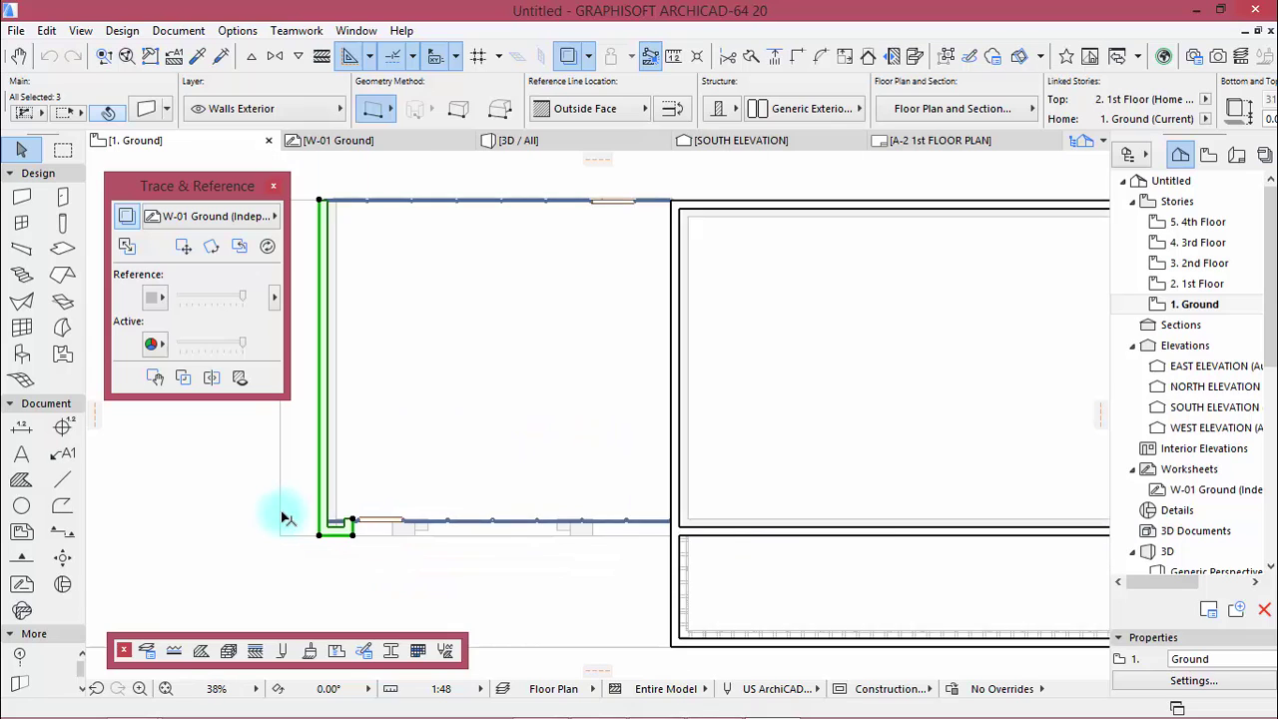
scroll(285, 517, "down", 3)
left_click(452, 334, "shift")
Link the three selected walls' tops to the 2nd Floor in Wall Settings.
left_click(145, 110)
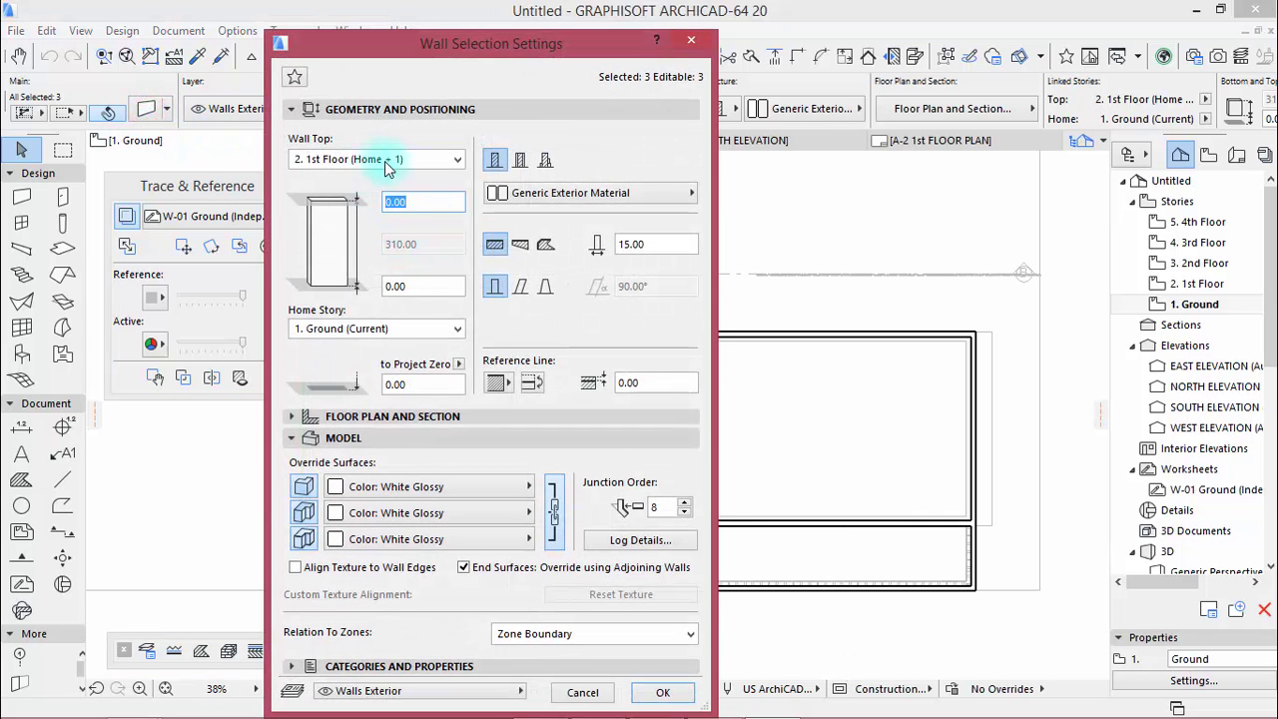
left_click(394, 159)
left_click(349, 193)
type("-150")
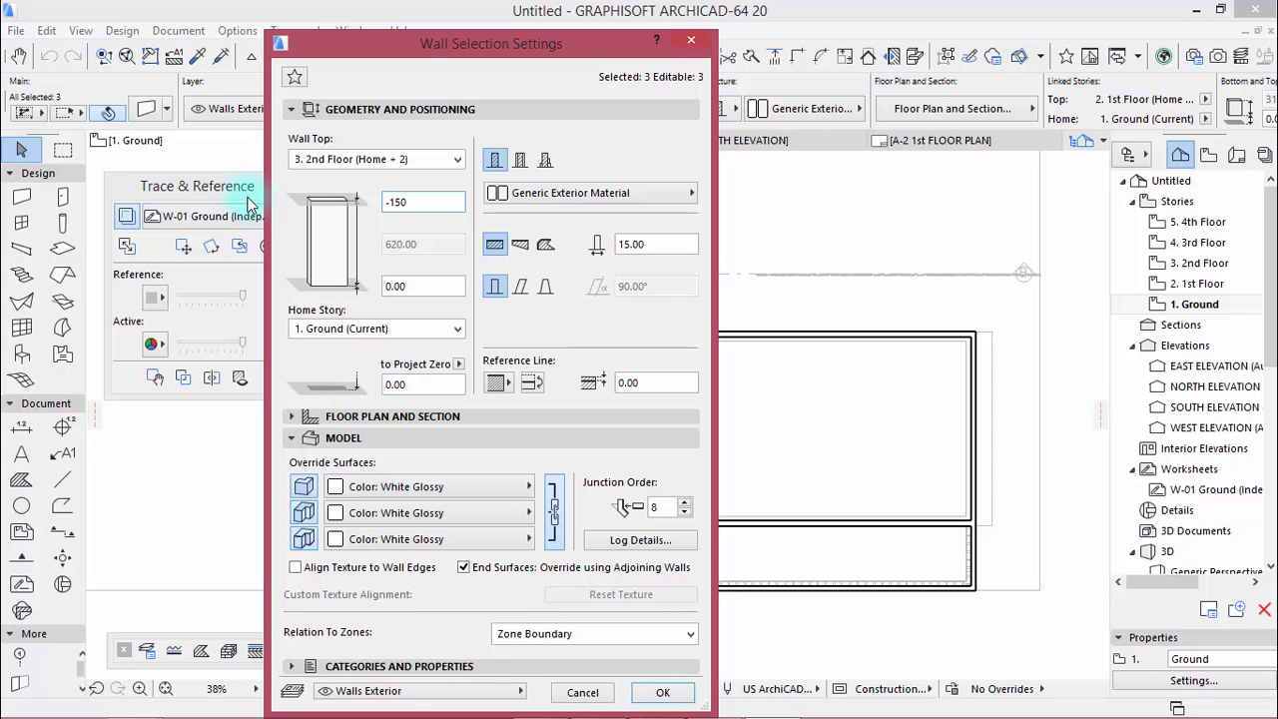
Apply the pending wall settings, then select the large room's top, right and bottom walls.
left_click(662, 692)
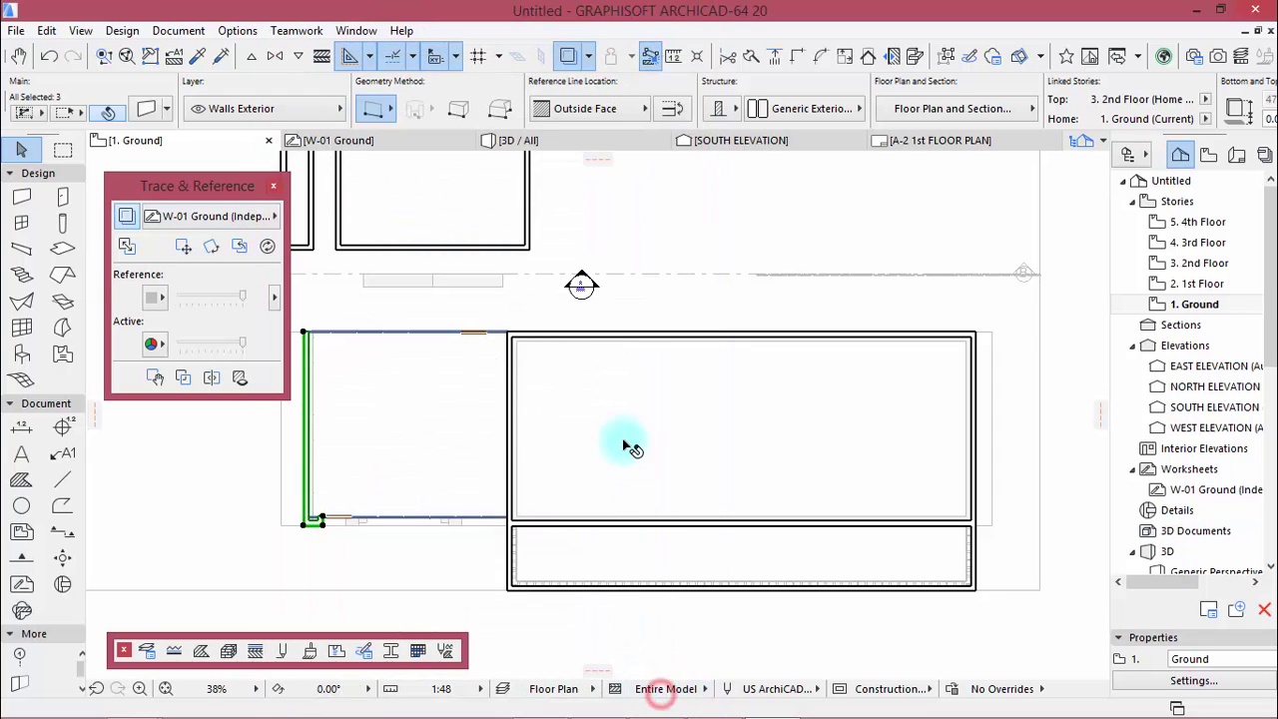
left_click(623, 440)
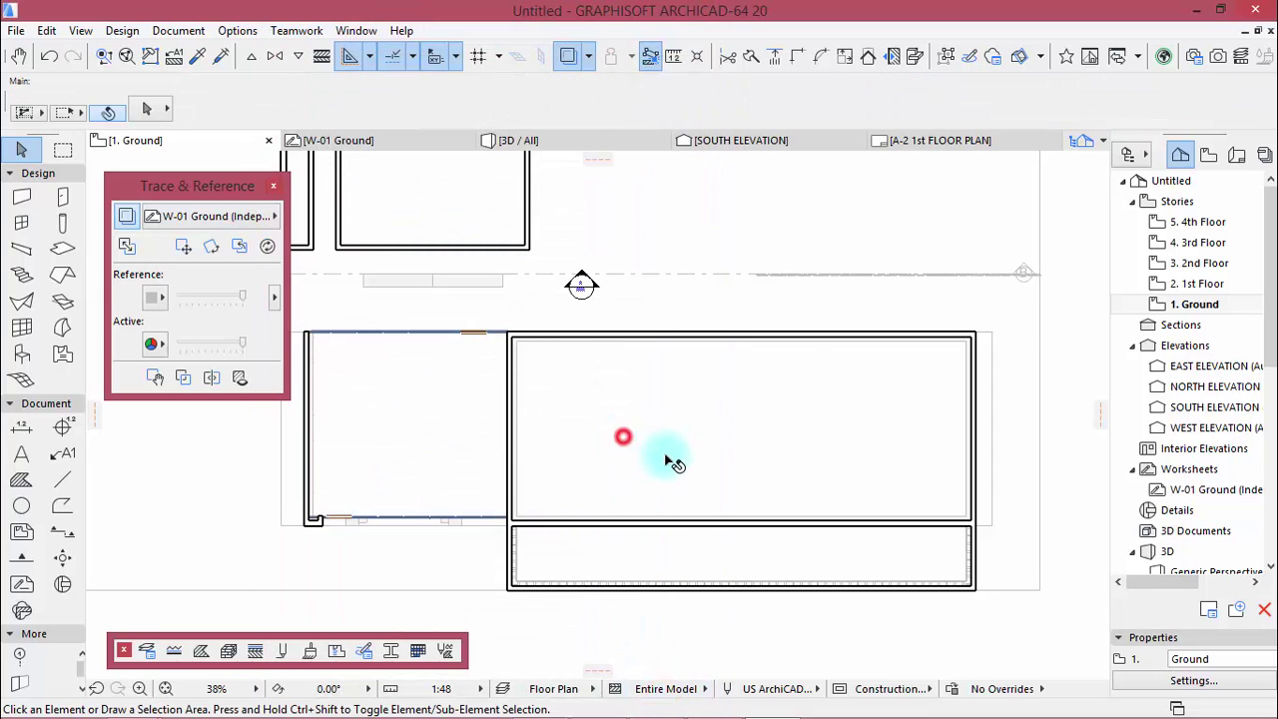
left_click(812, 337)
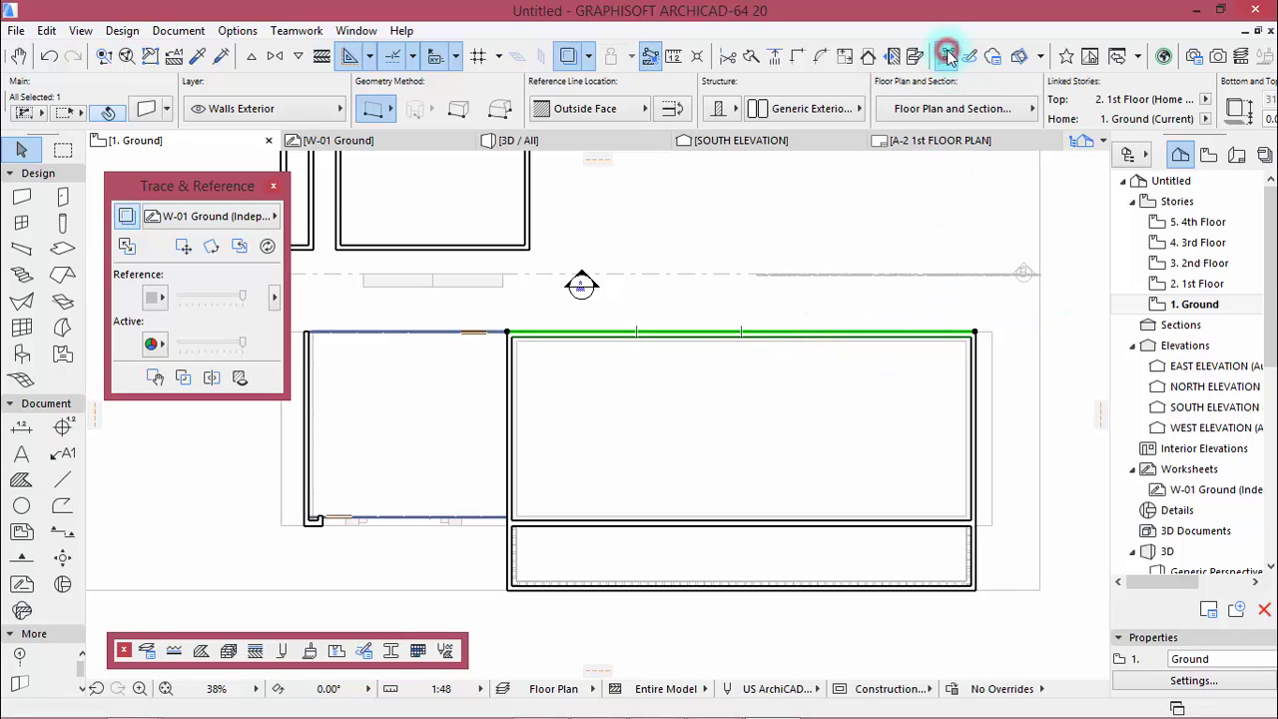
left_click(974, 371, "shift")
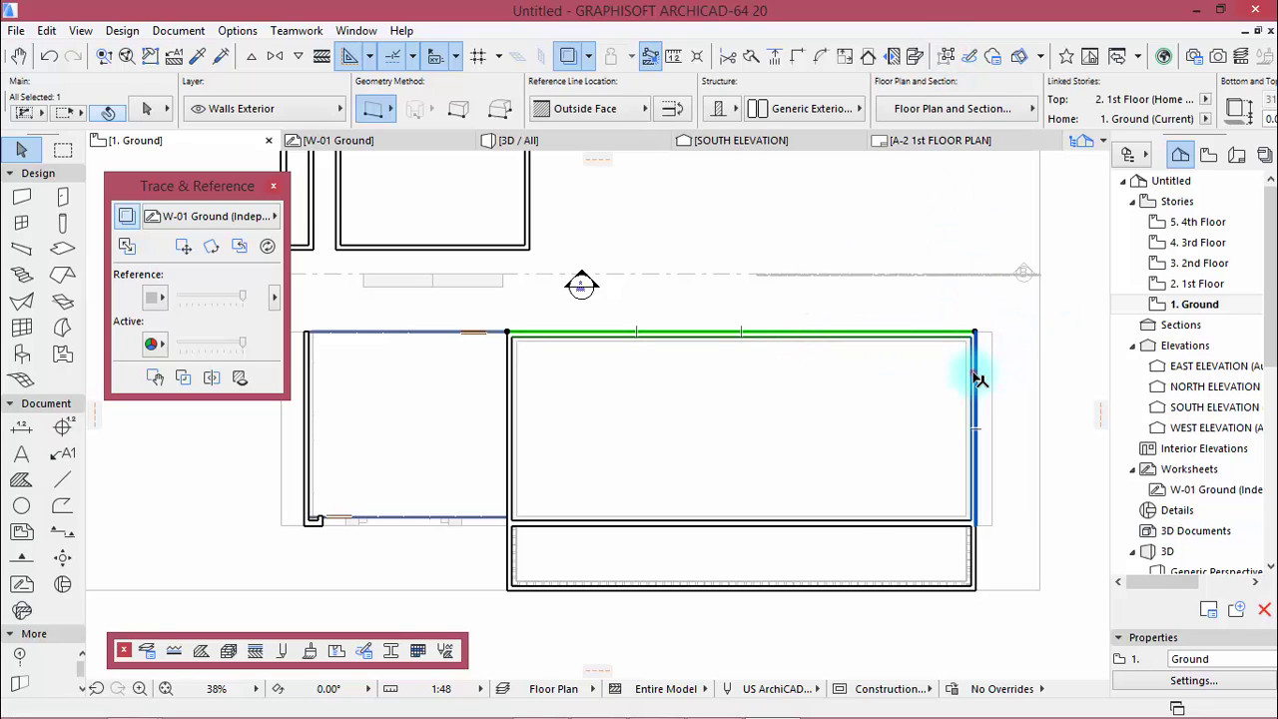
left_click(839, 522, "shift")
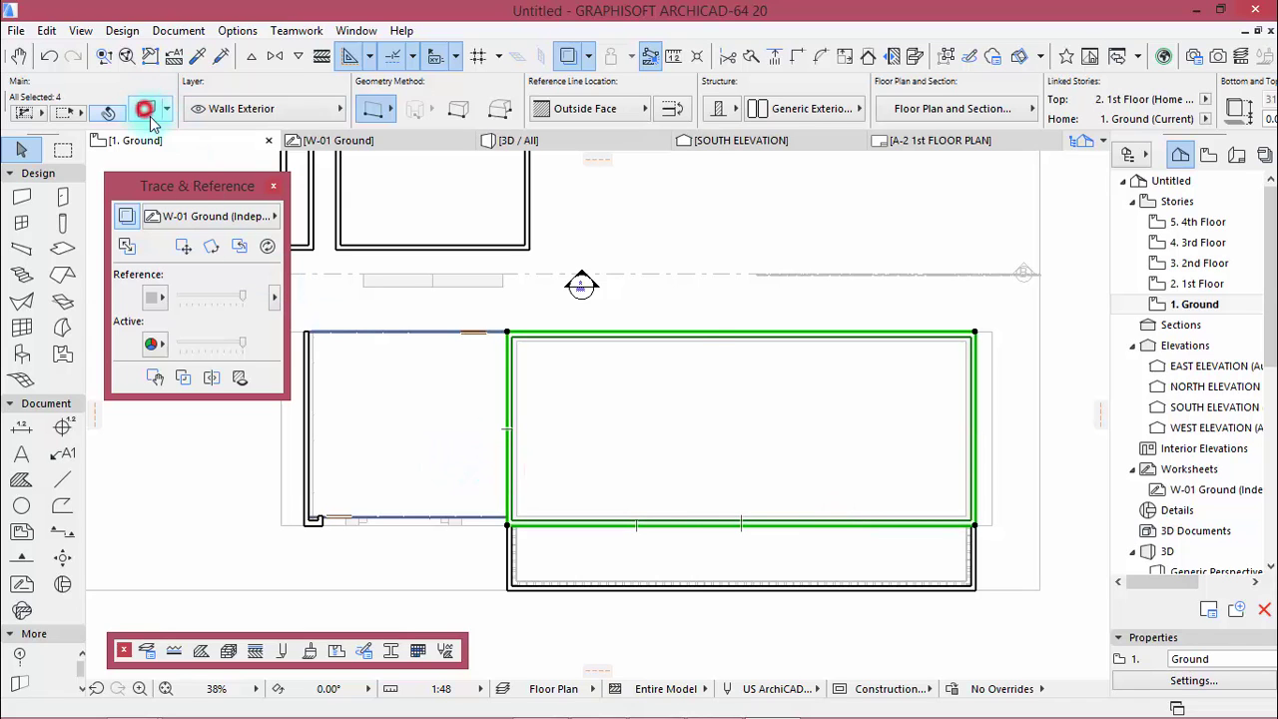
Link the selected walls' tops to 3. 2nd Floor, then select the lower strip's bottom wall.
left_click(149, 114)
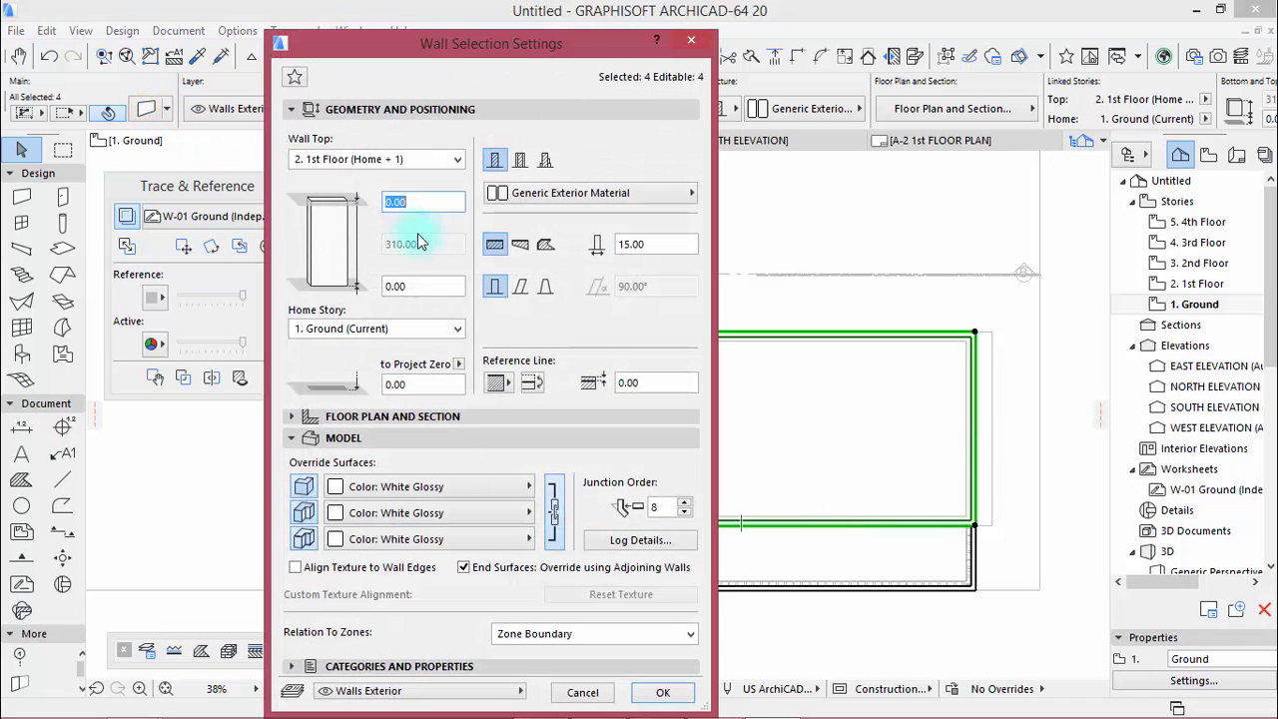
left_click(420, 160)
left_click(359, 197)
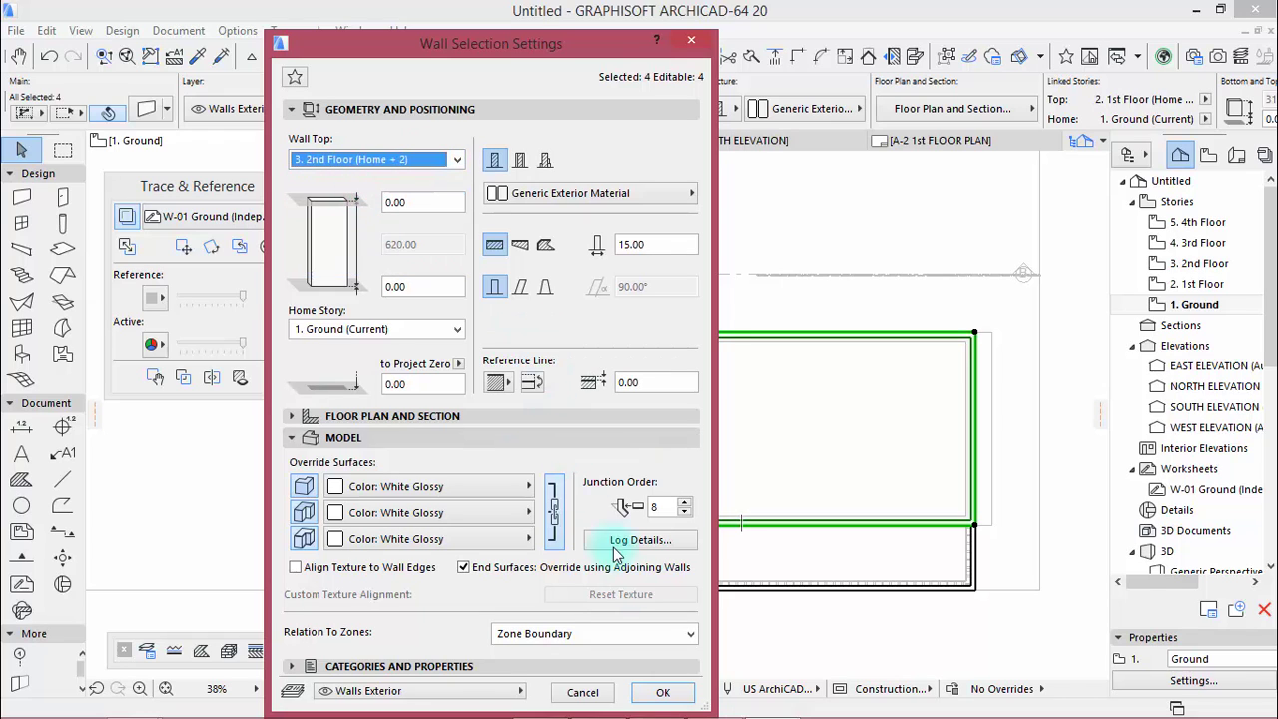
left_click(669, 692)
left_click(619, 557)
left_click(561, 591)
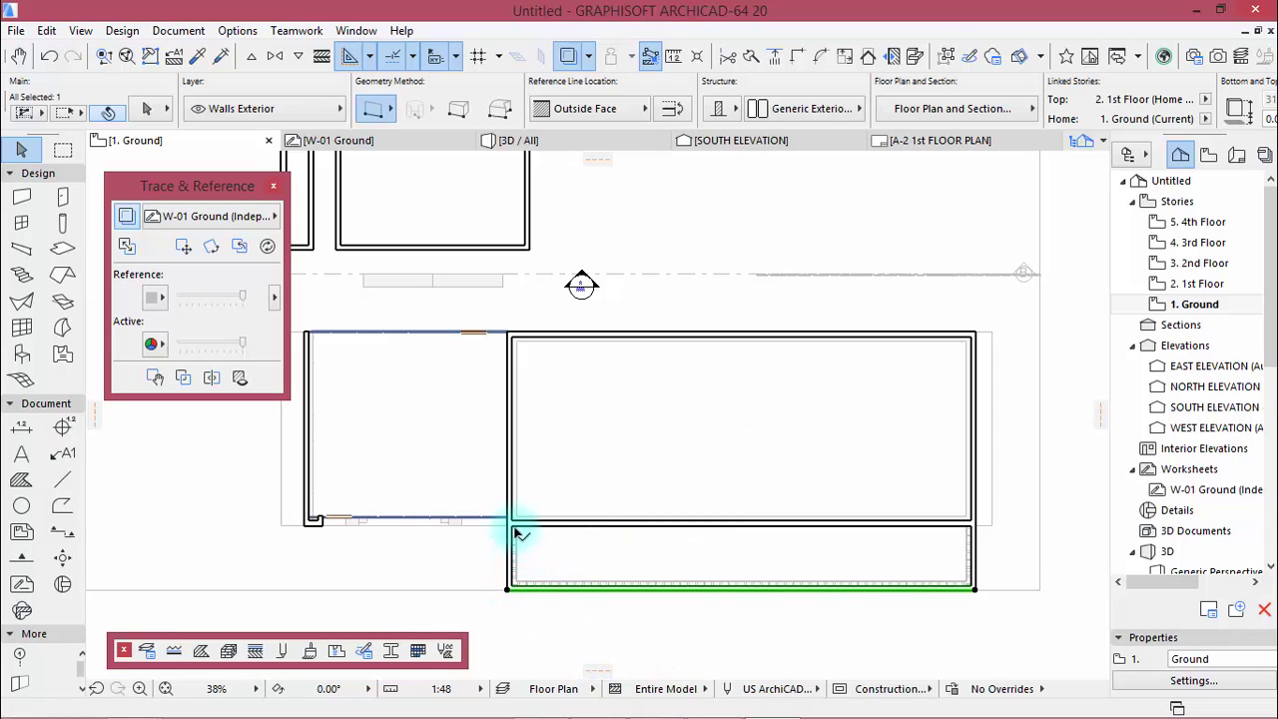
Top the lower strip's three walls at 2nd Floor with a -50 offset.
left_click(506, 527, "shift")
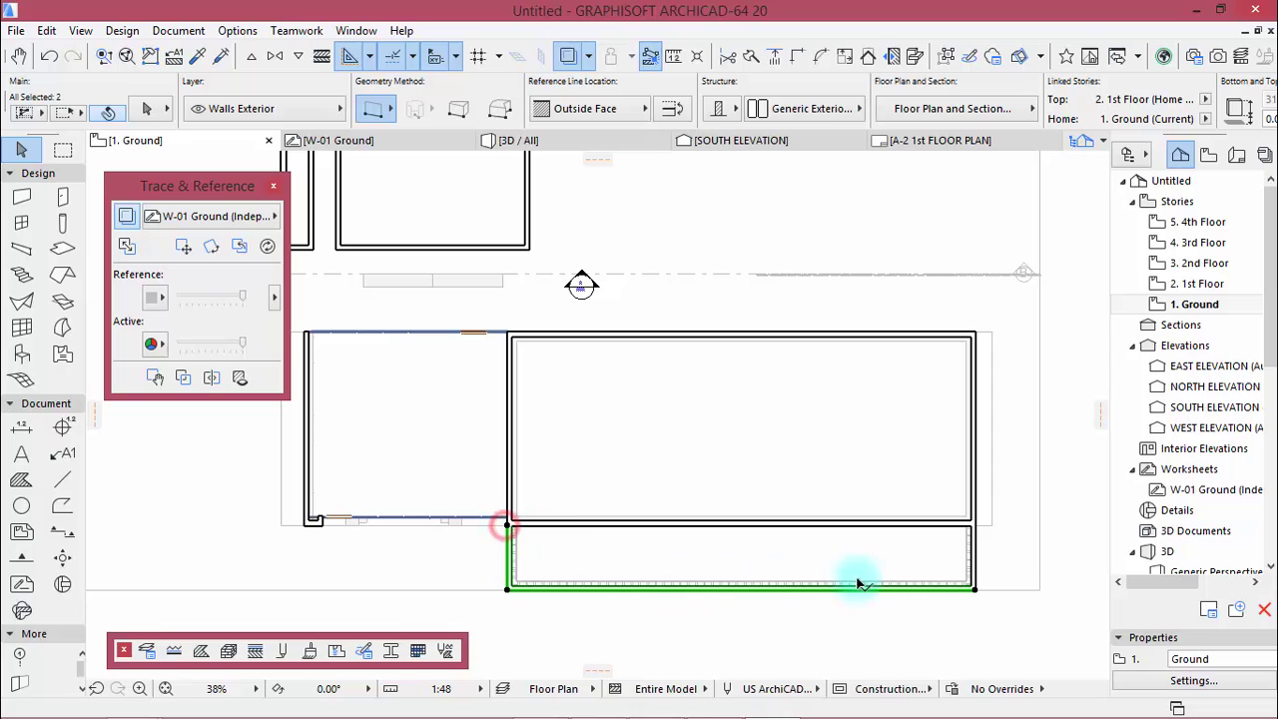
left_click(974, 524, "shift")
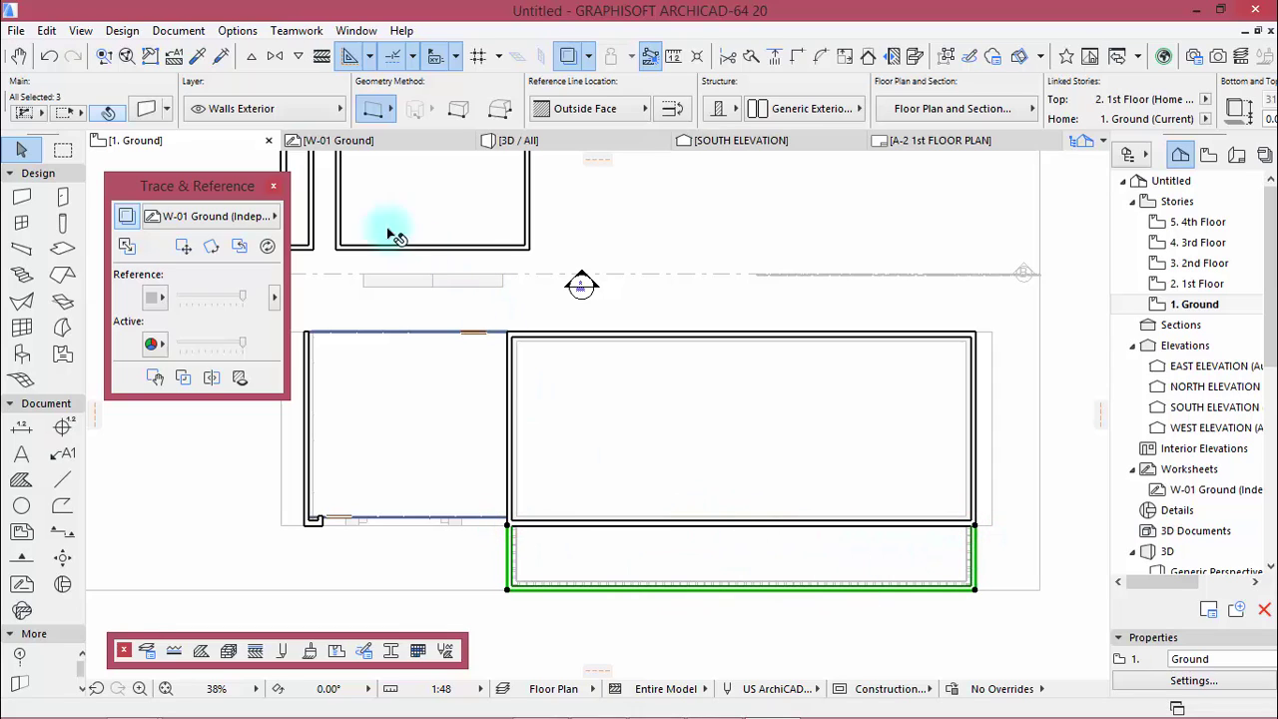
left_click(147, 108)
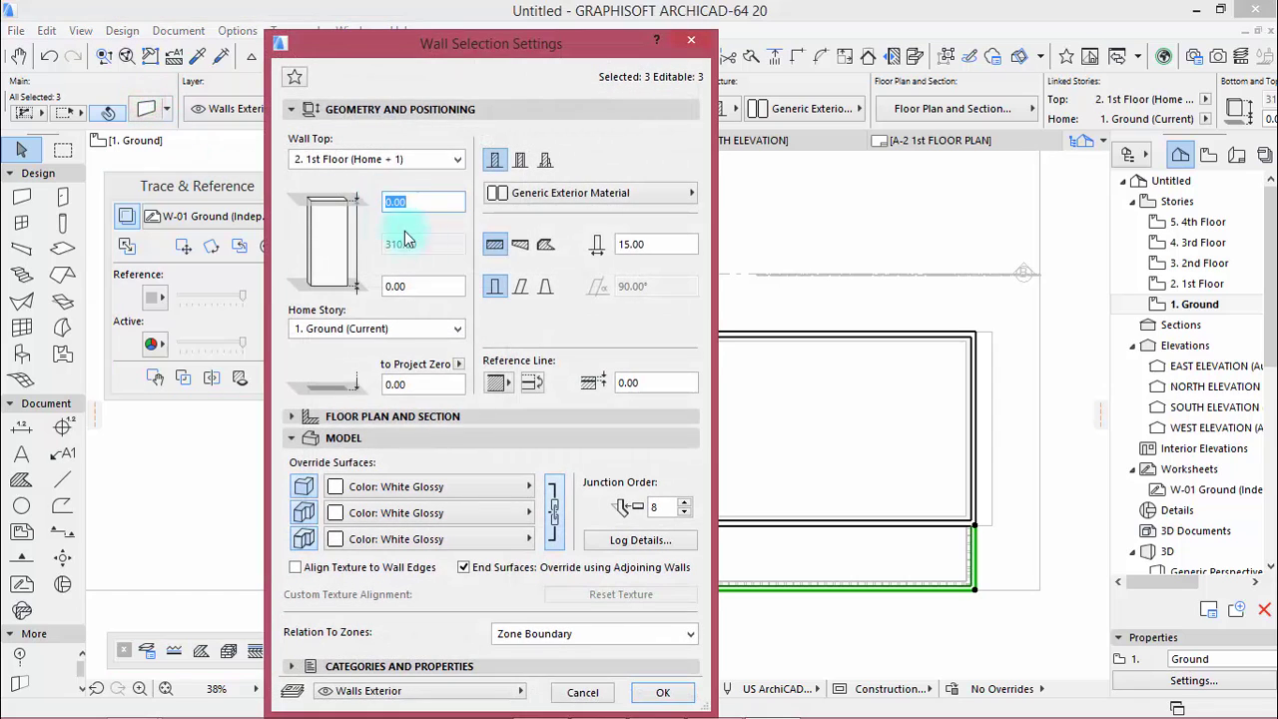
left_click(430, 161)
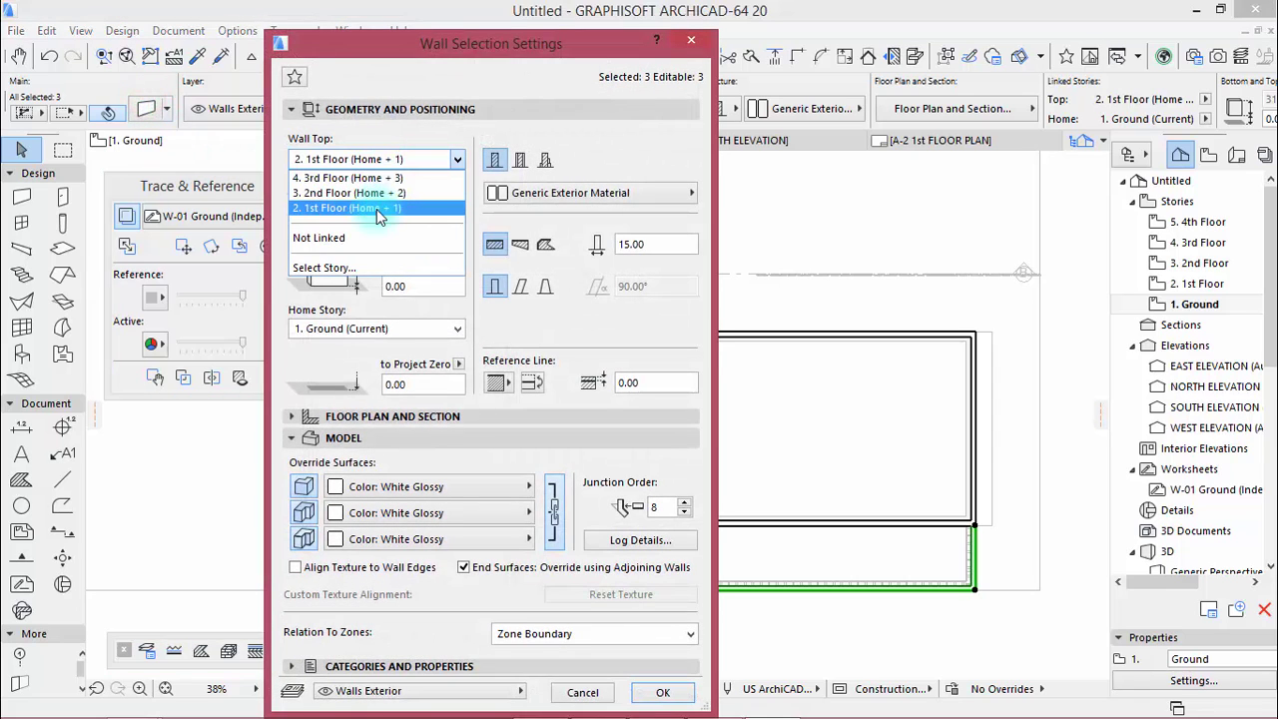
left_click(427, 205)
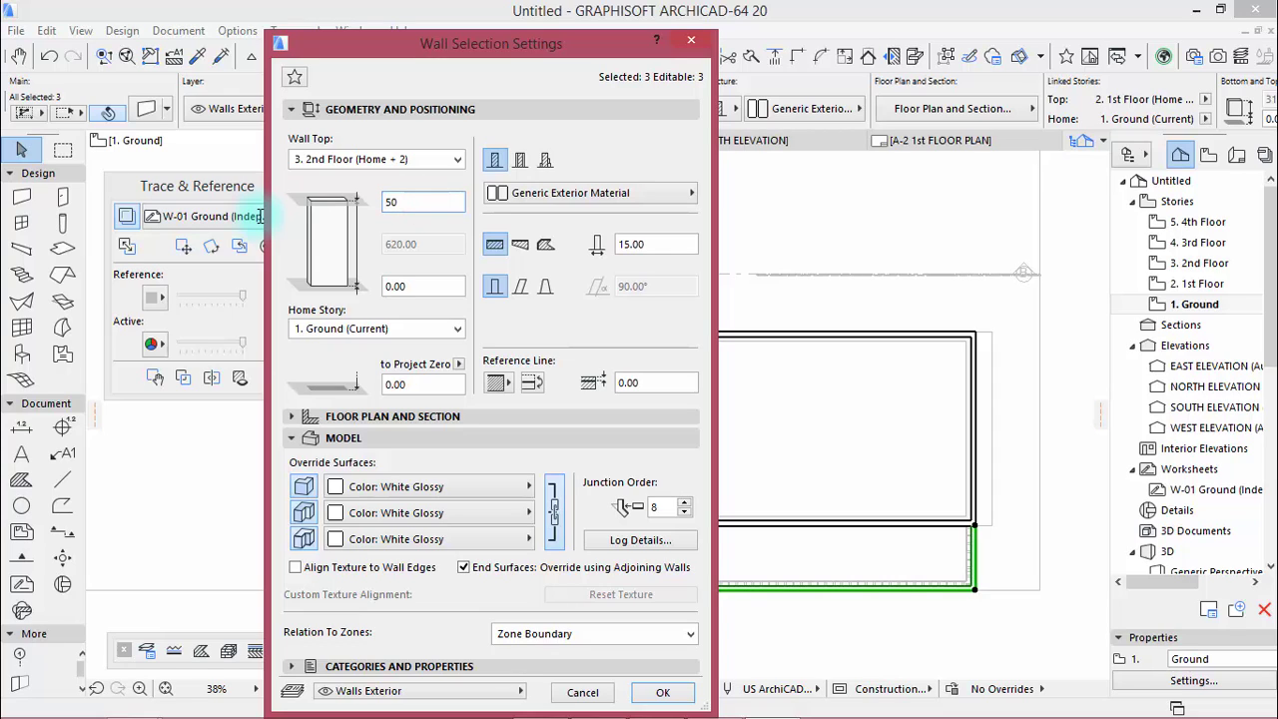
left_click(385, 200)
type("-")
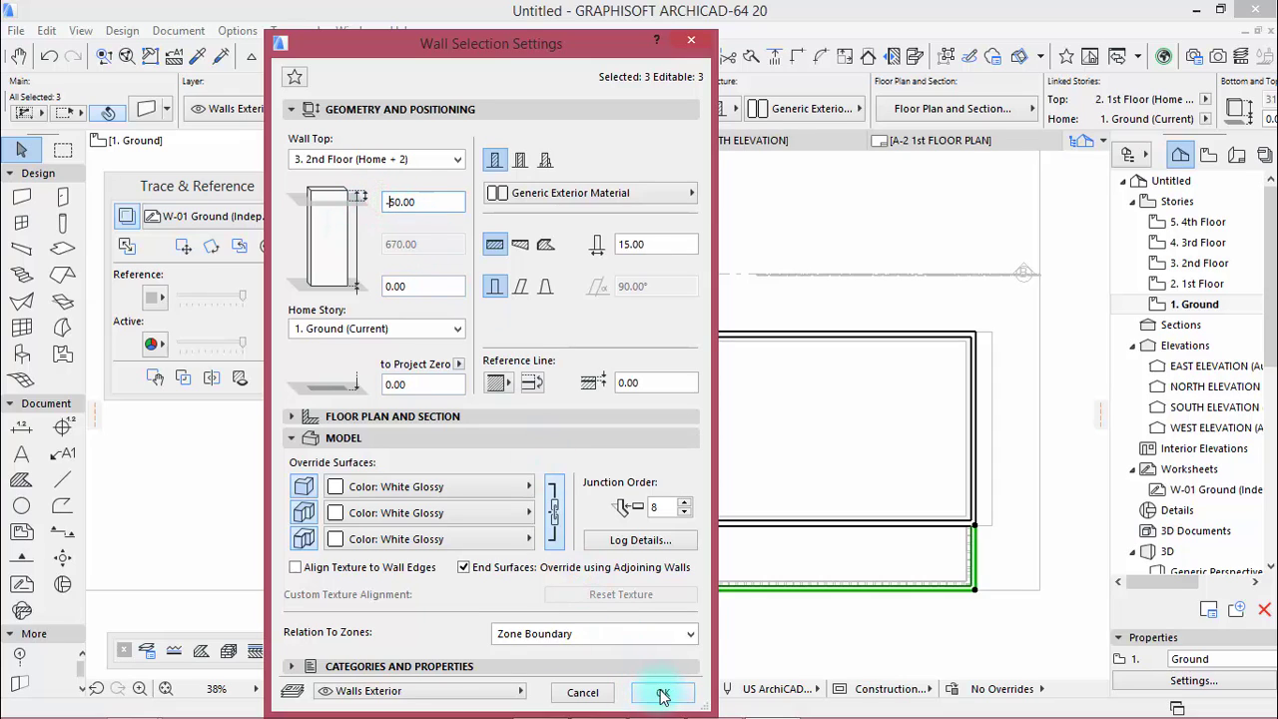
left_click(662, 694)
Bring up the settings of the small room's left wall.
left_click(665, 422)
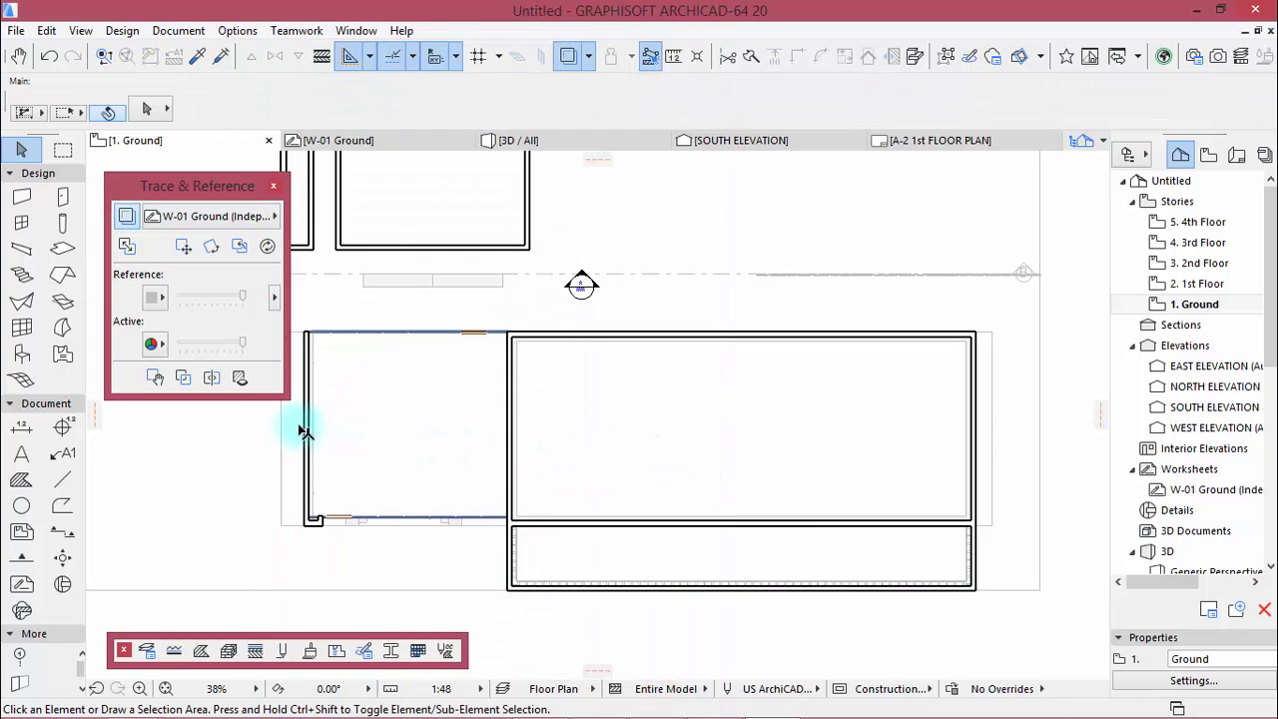
left_click(311, 457)
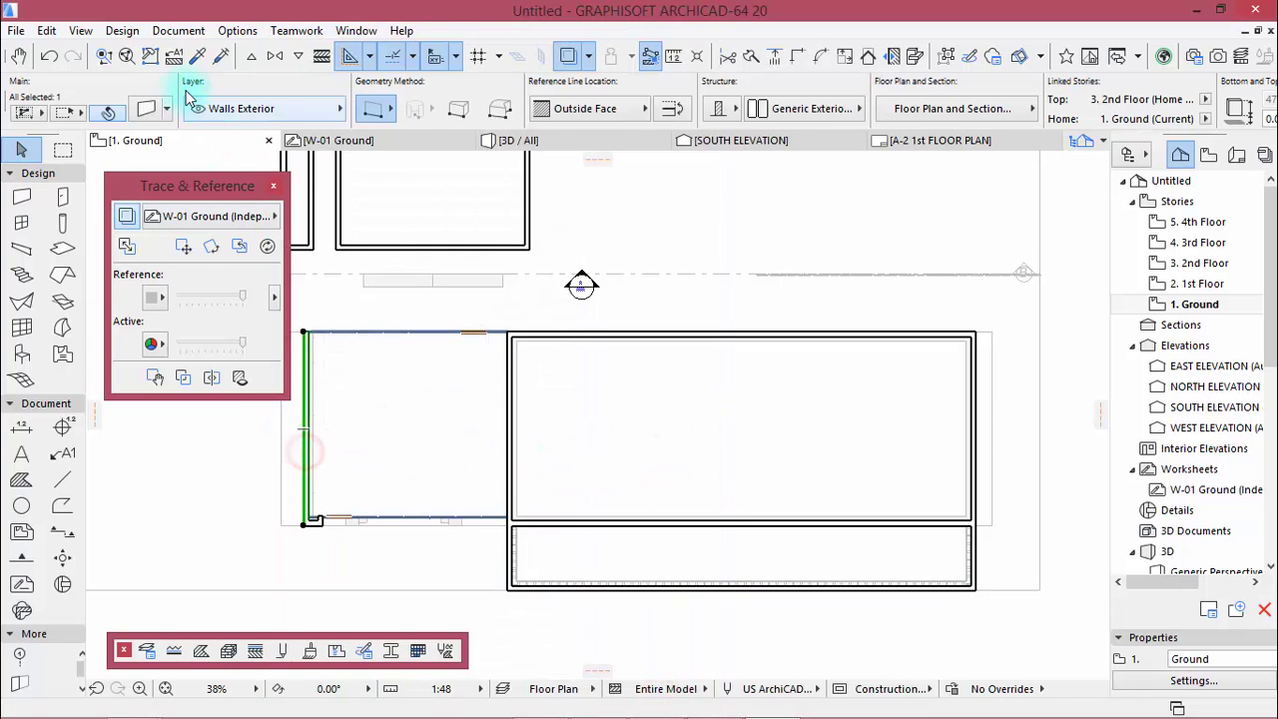
left_click(144, 109)
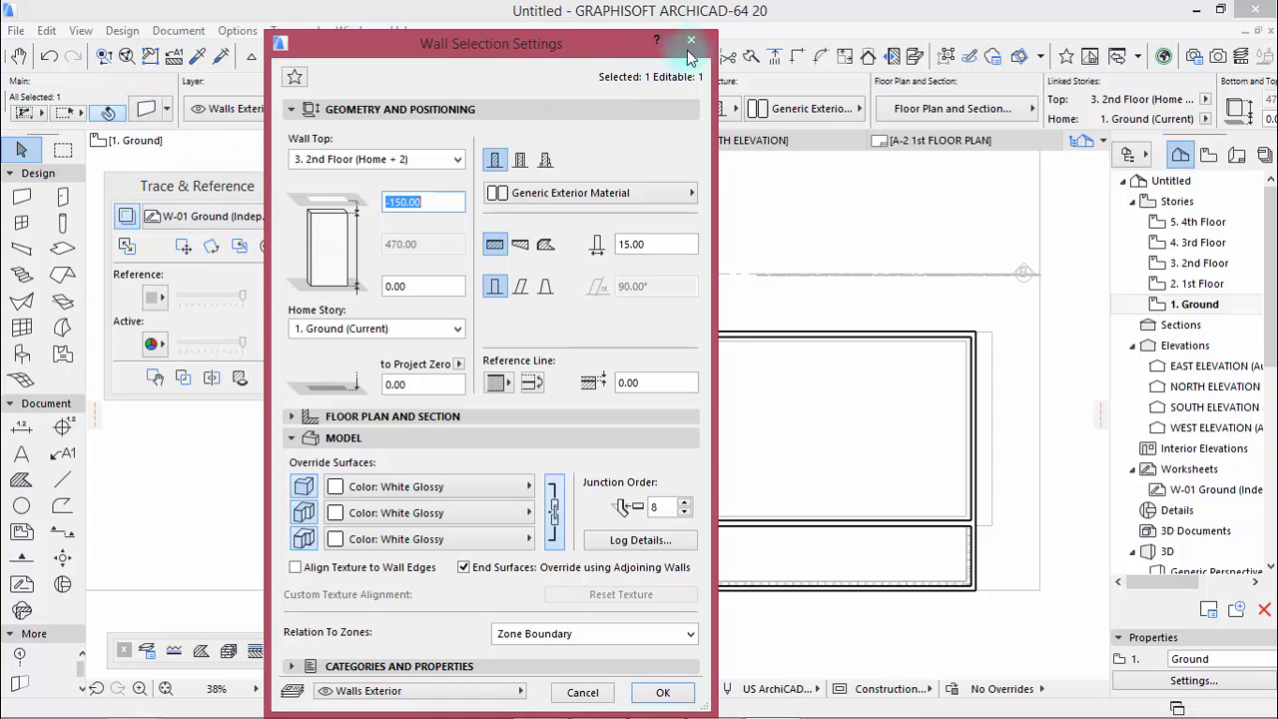
Close the wall settings unchanged and orbit the 3D view toward the curtain wall.
left_click(691, 40)
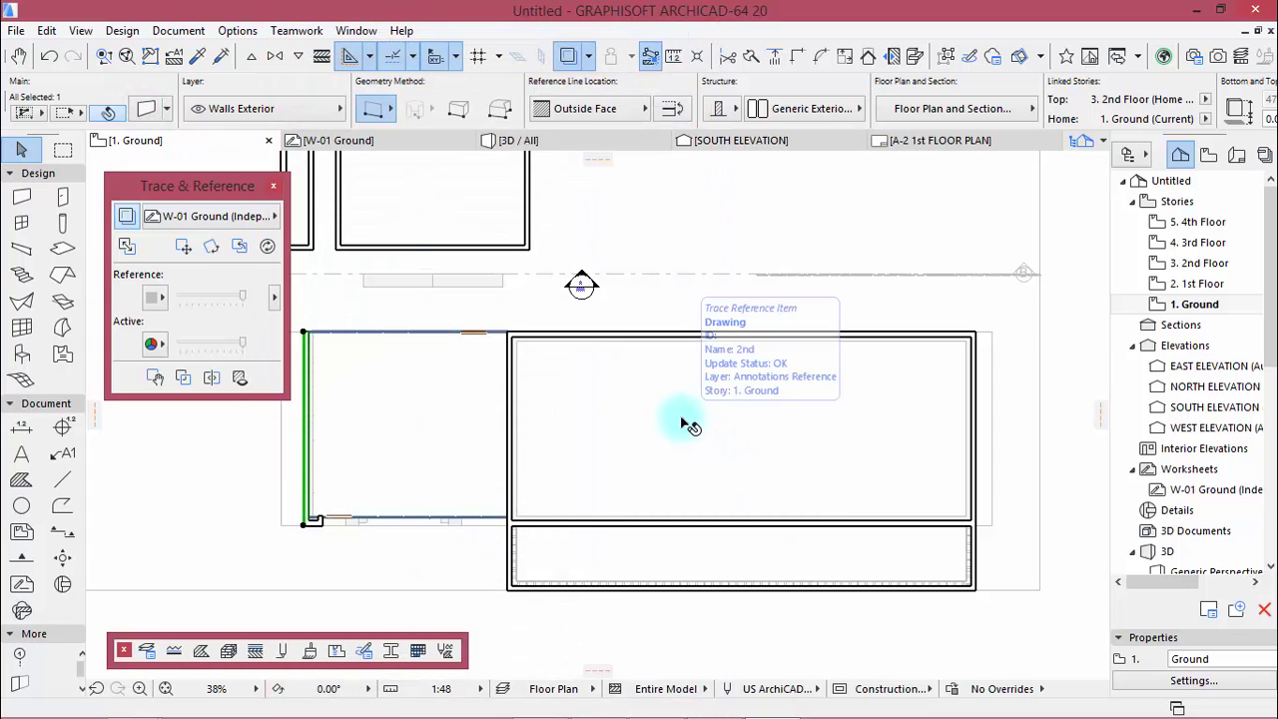
key("F3")
scroll(520, 388, "down", 3)
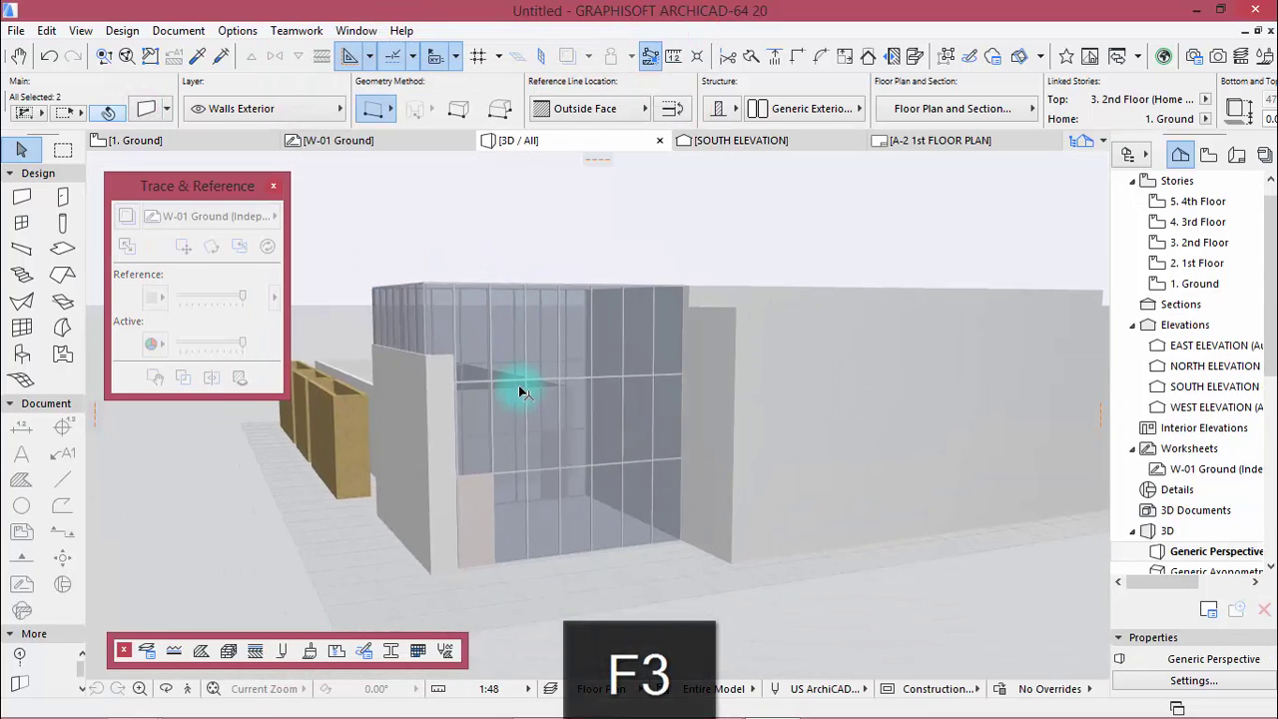
middle_click_drag(516, 384, 590, 401, "shift")
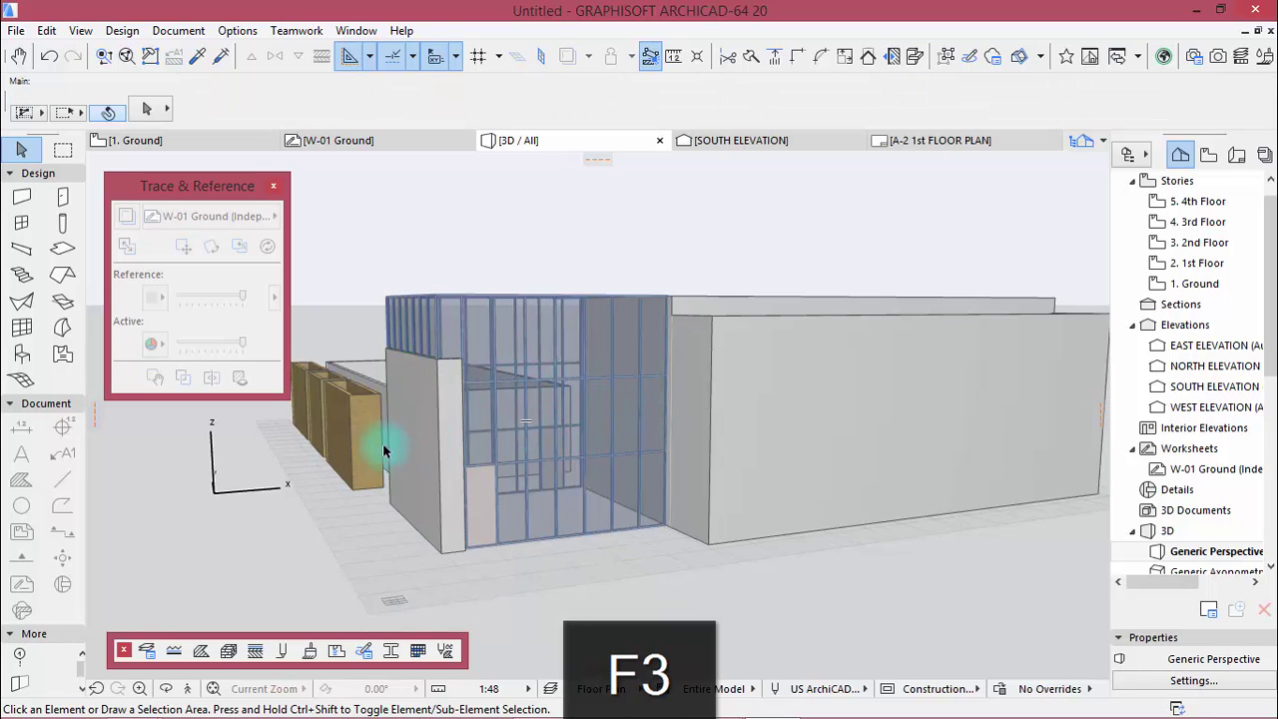
mouse_move(371, 442)
middle_mouse_down("shift")
mouse_move(756, 456)
mouse_move(742, 457)
mouse_move(807, 448)
mouse_move(803, 427)
mouse_move(764, 445)
mouse_move(774, 455)
middle_mouse_up("shift")
mouse_move(730, 364)
middle_mouse_down("shift")
mouse_move(509, 408)
mouse_move(602, 402)
middle_mouse_up("shift")
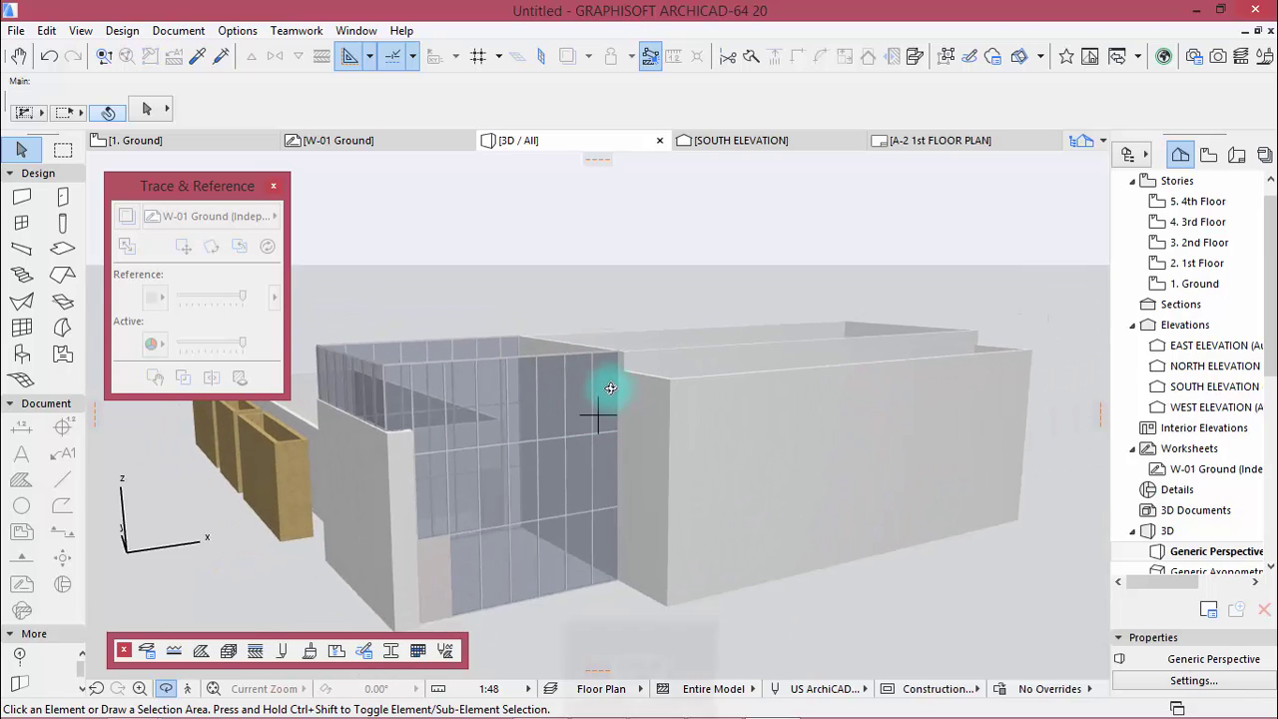
Open the 2nd Floor plan from the Navigator.
key("F2")
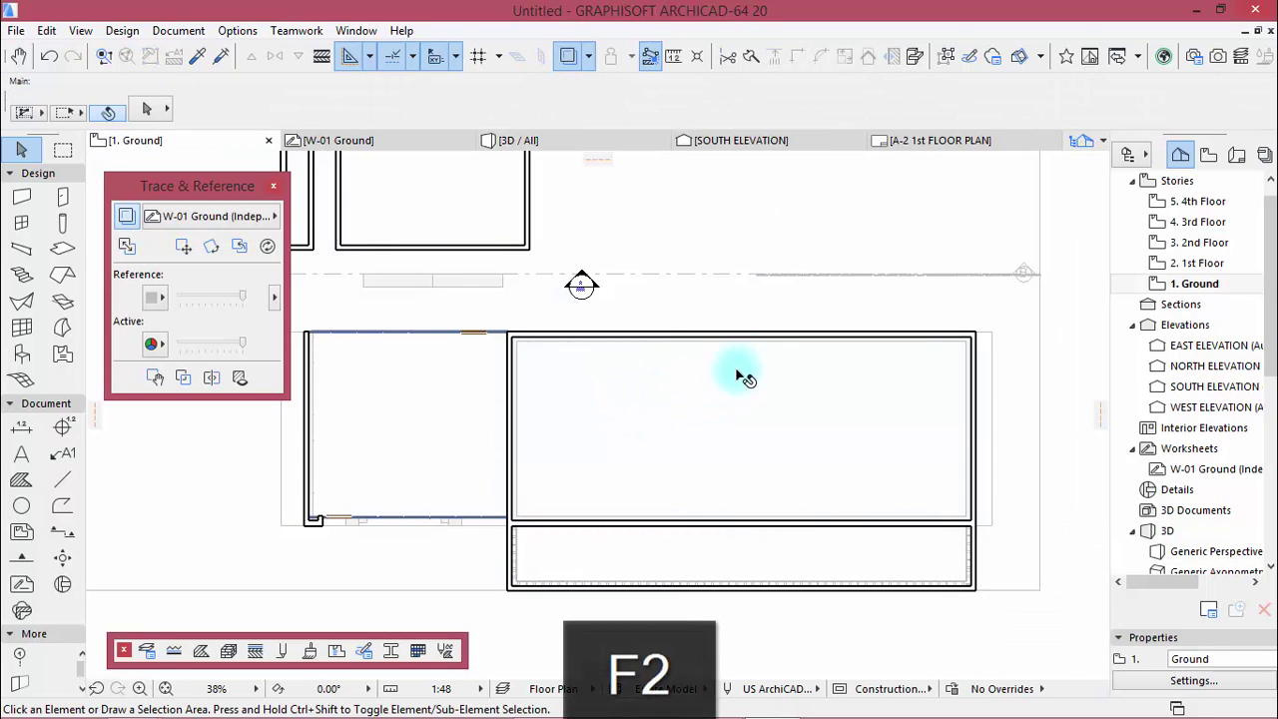
left_click(1198, 240)
double_click(1198, 242)
scroll(604, 376, "down", 2)
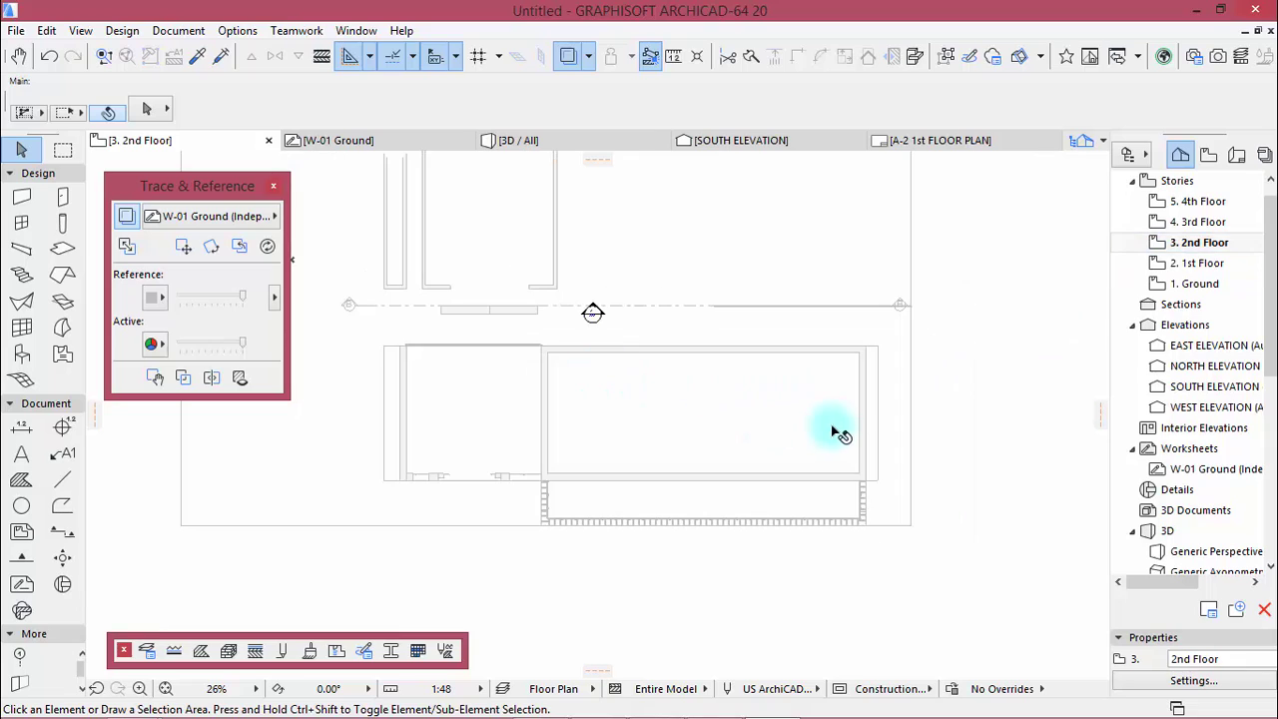
scroll(864, 406, "up", 1)
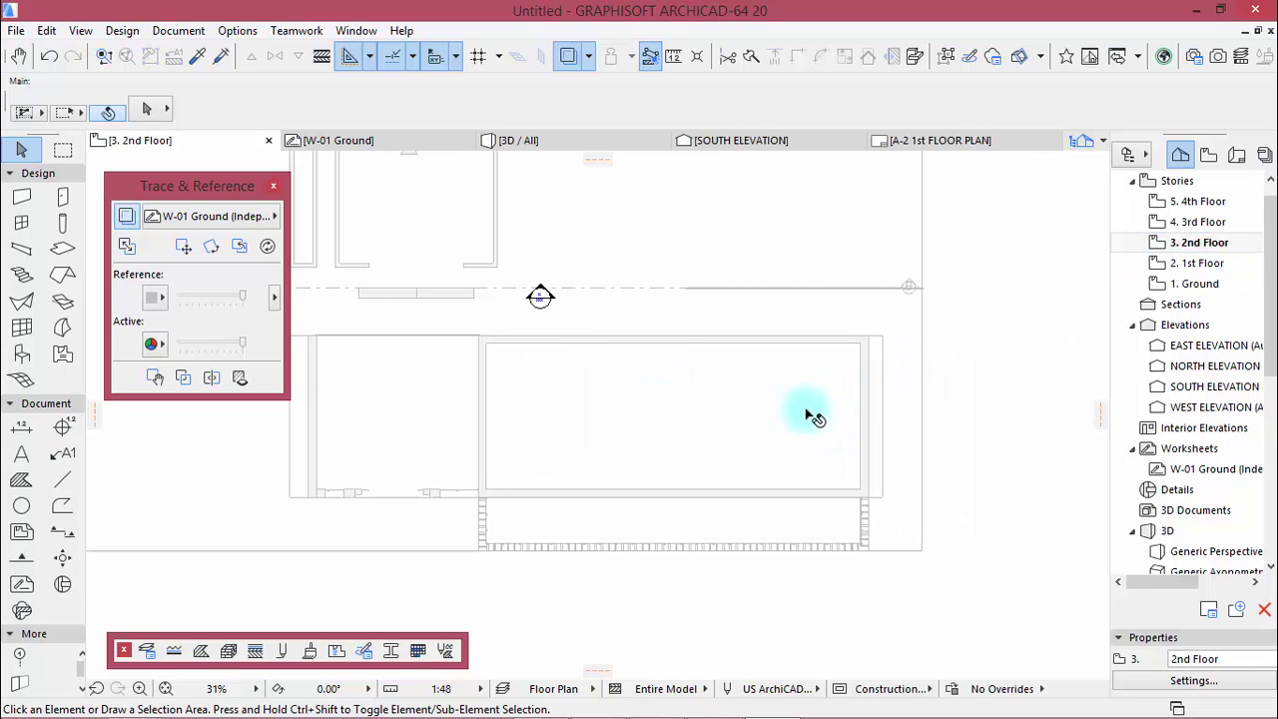
Set the slab defaults to linked override surfaces of Wood: OSB and confirm.
left_click(62, 249)
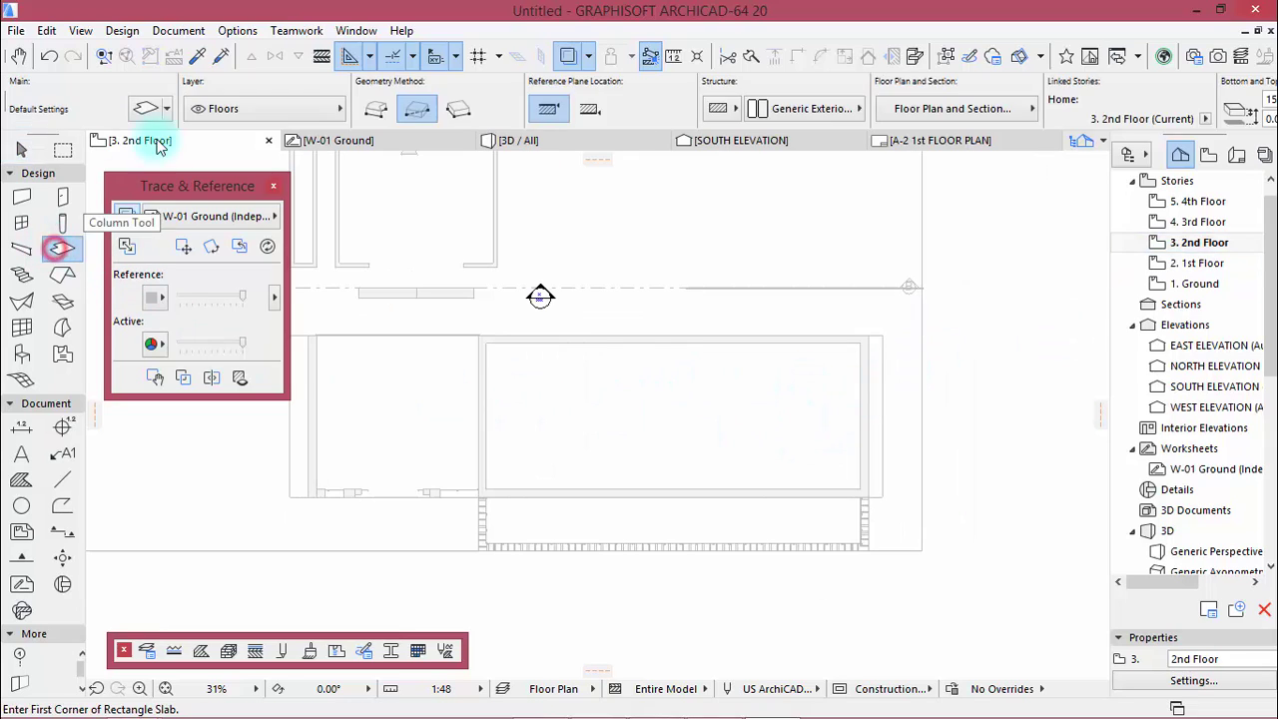
double_click(62, 248)
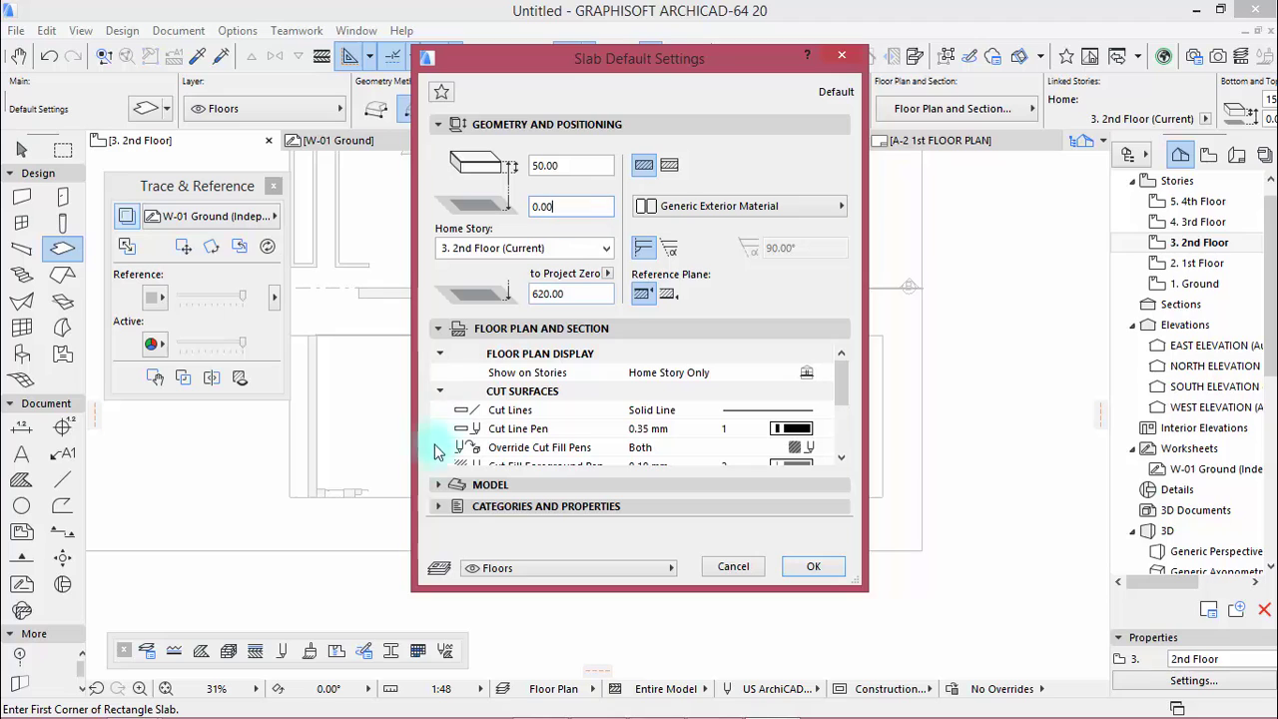
left_click(439, 486)
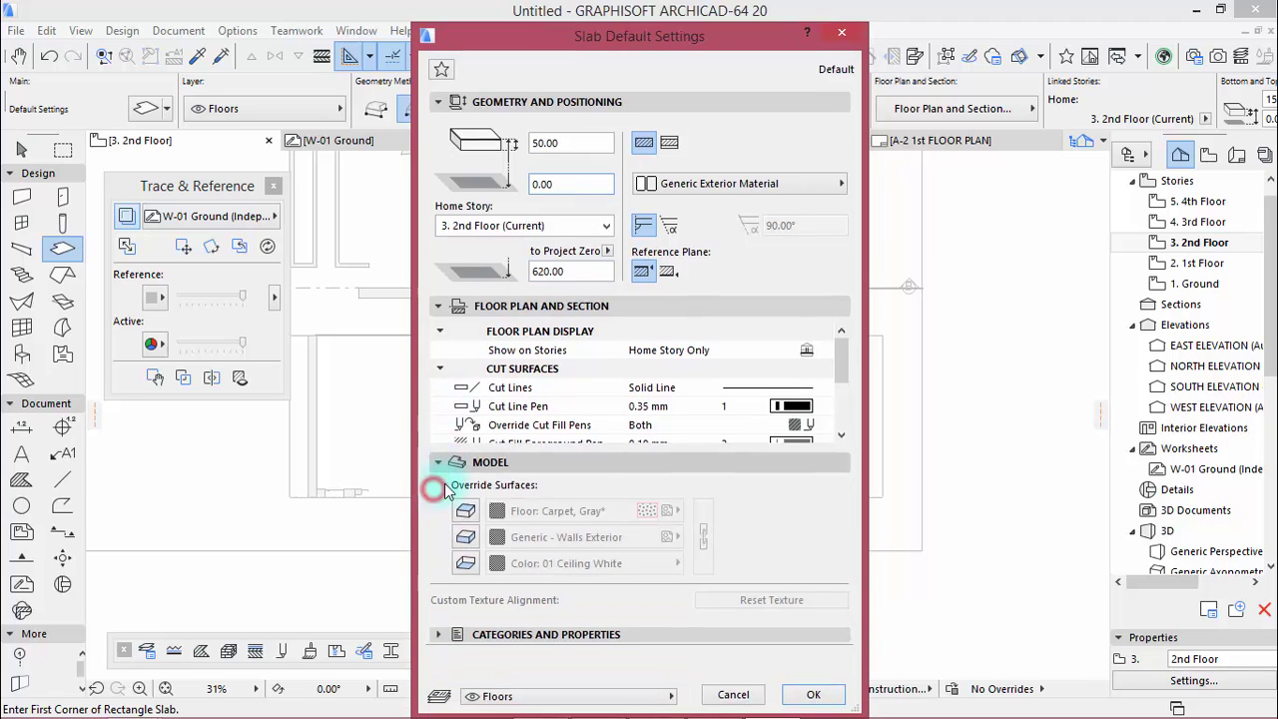
left_click(465, 535)
left_click(464, 561)
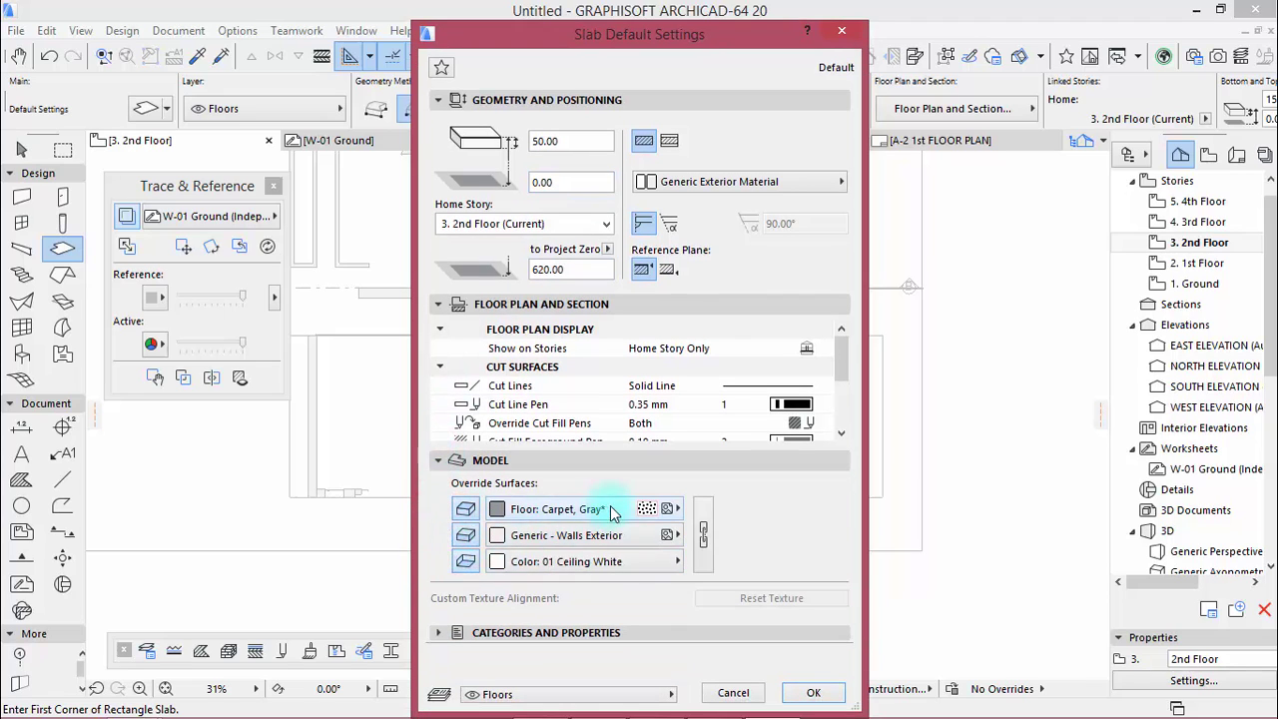
left_click(704, 520)
left_click(619, 509)
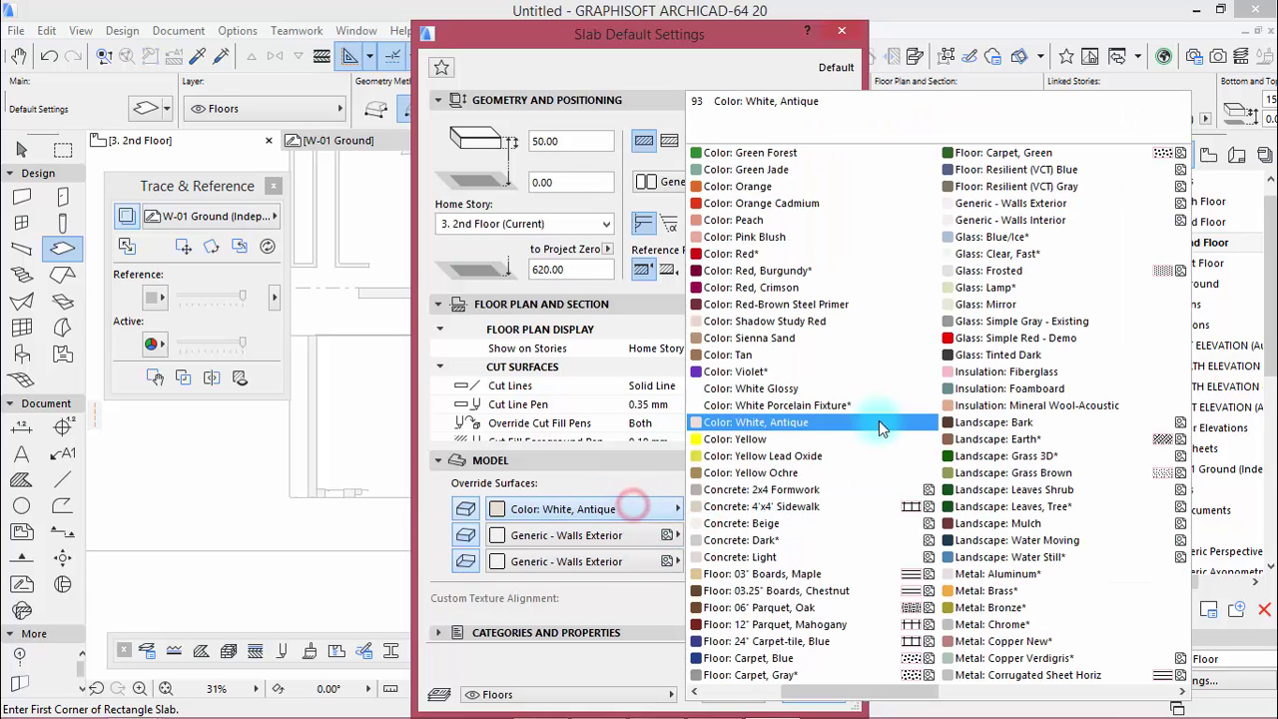
scroll(894, 435, "down", 5)
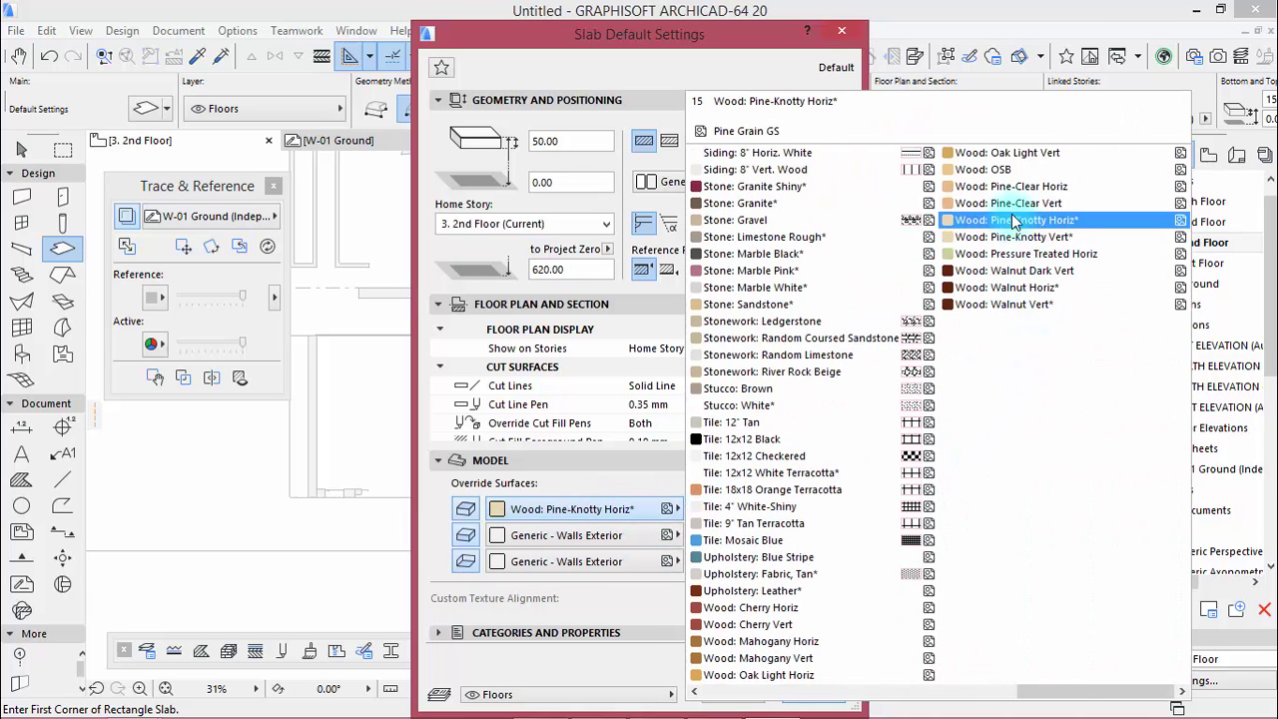
left_click(1009, 172)
left_click(808, 692)
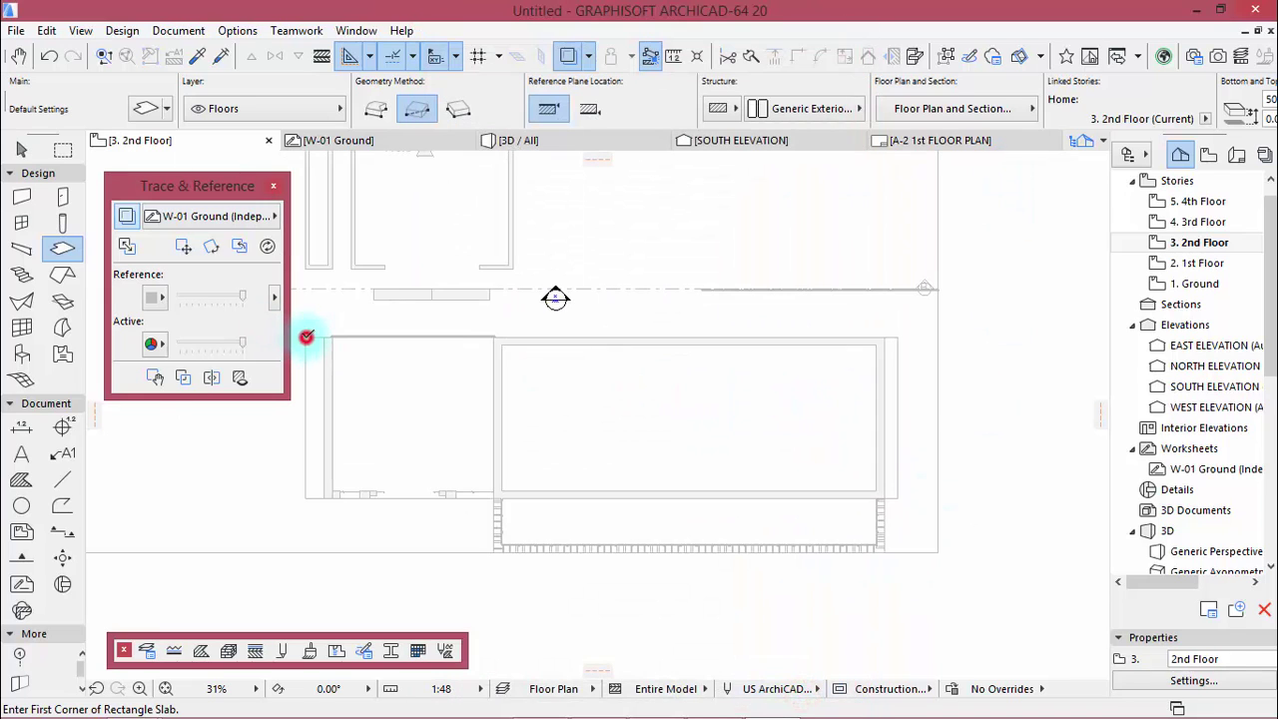
Draw a rectangular Wood: OSB roof slab over the building, check it in 3D, then return to plan.
left_click(307, 337)
left_click(898, 497)
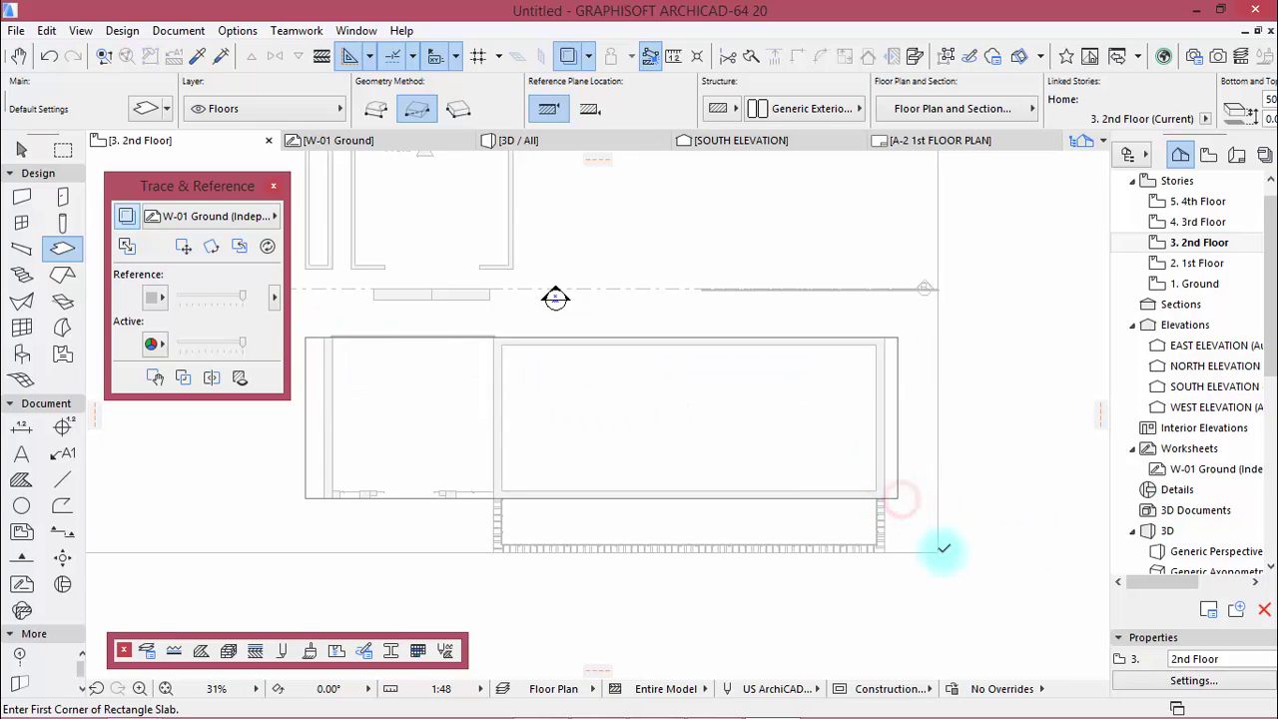
key("F3")
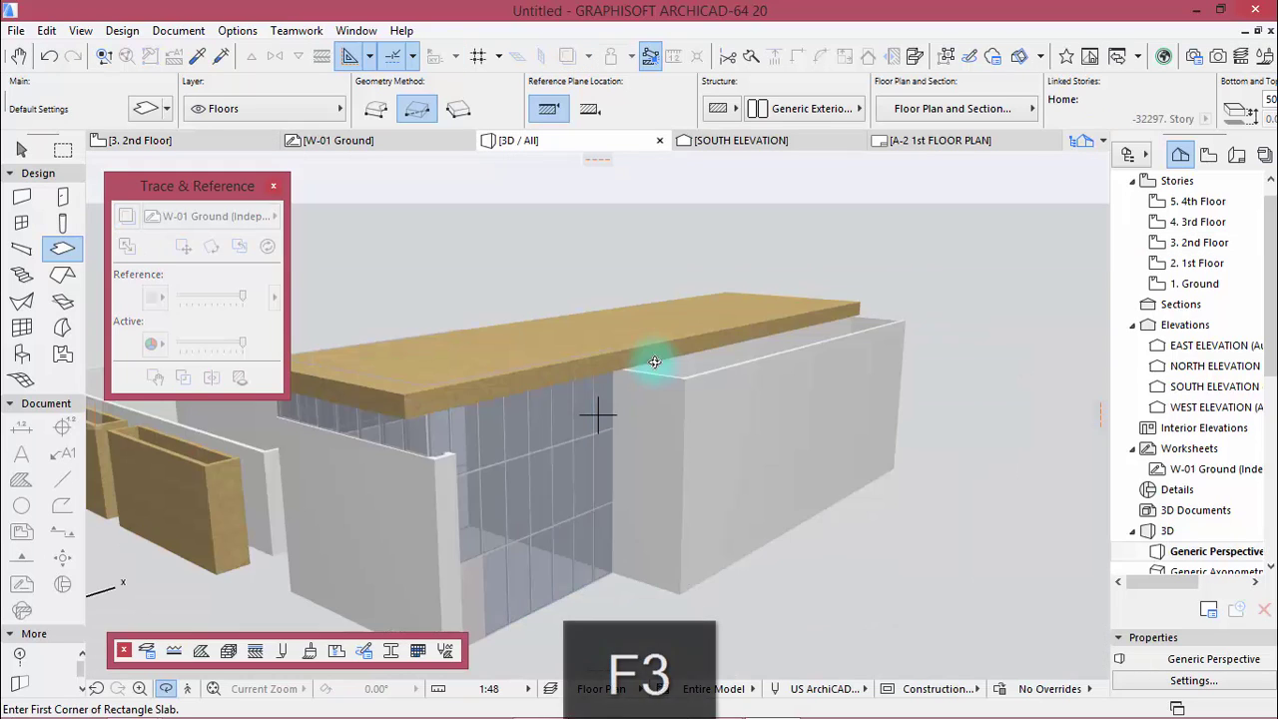
left_click(665, 342)
left_click(144, 108)
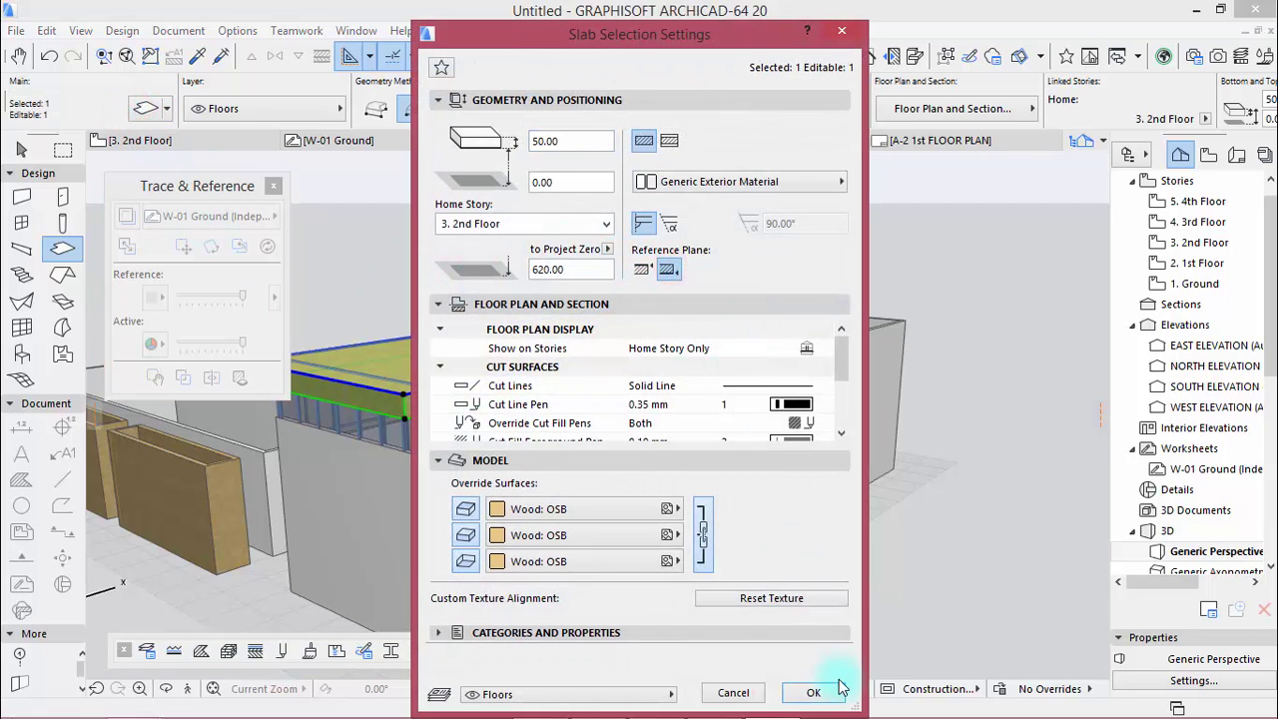
left_click(814, 692)
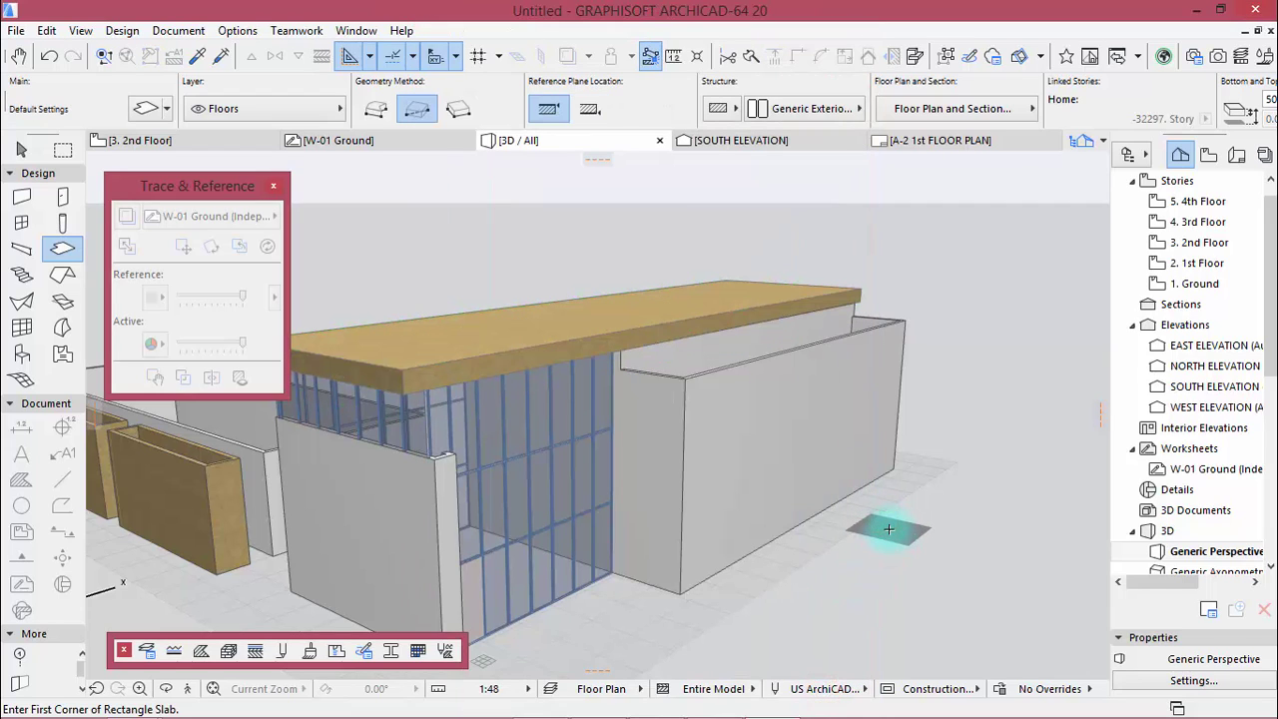
middle_click_drag(889, 529, 479, 506, "shift")
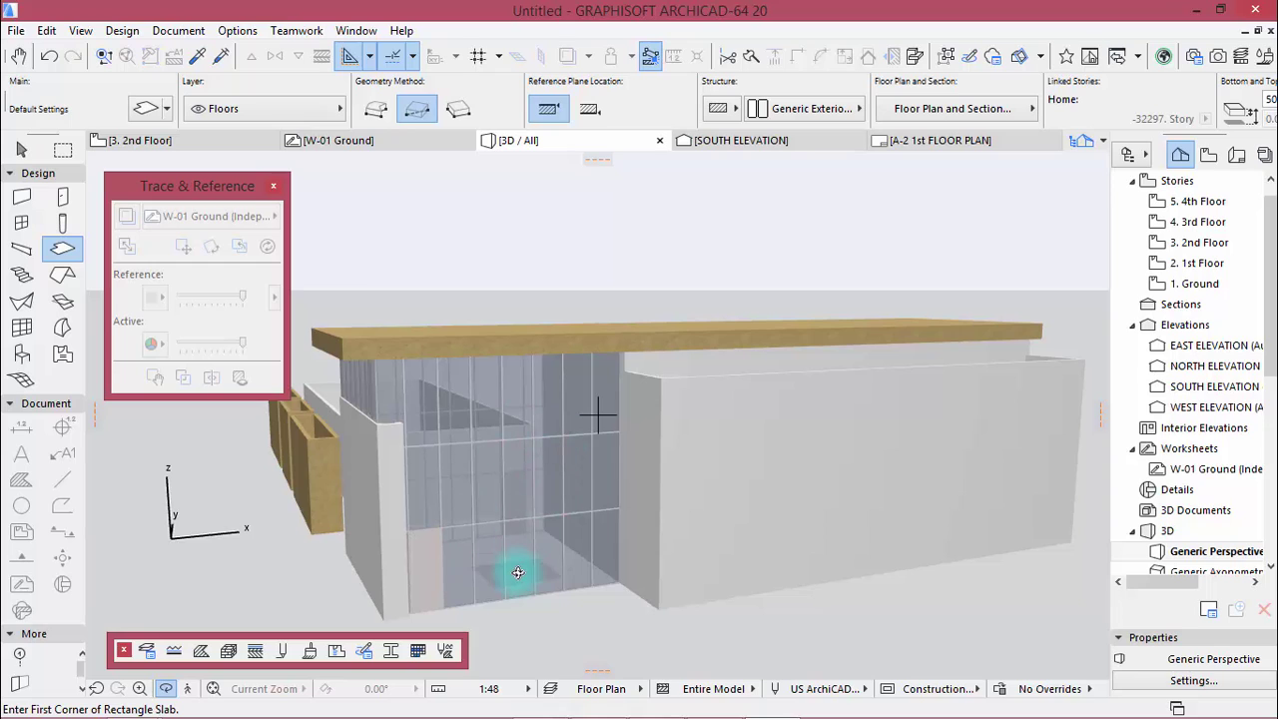
key("F2")
On the Ground plan, pick up the exterior wall's settings with the eyedropper.
left_click(1198, 283)
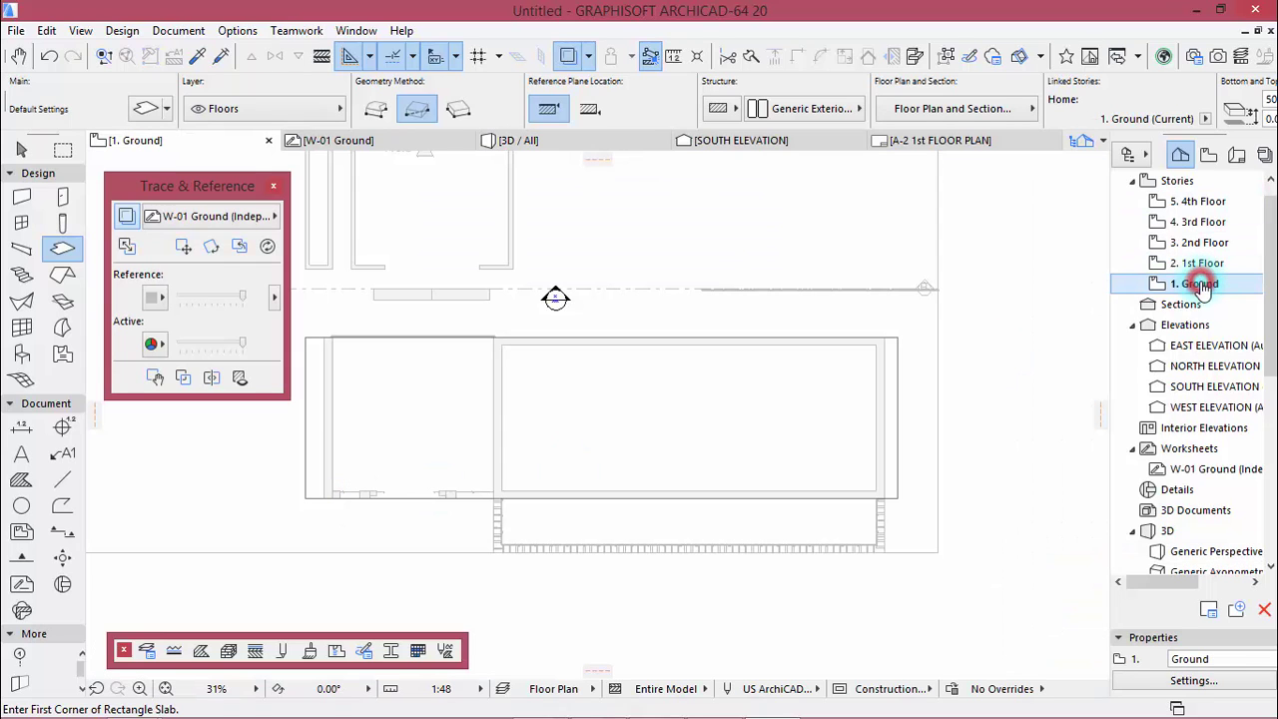
scroll(357, 490, "up", 3)
scroll(419, 513, "up", 3)
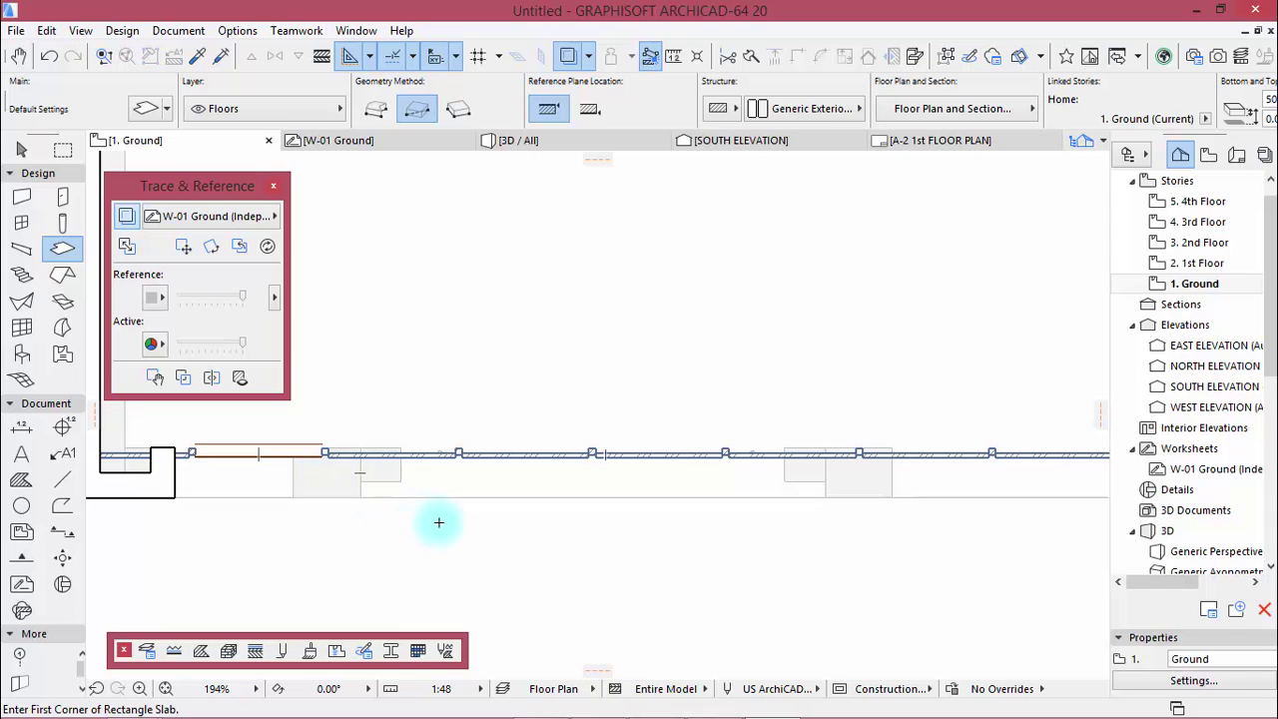
scroll(434, 464, "up", 1)
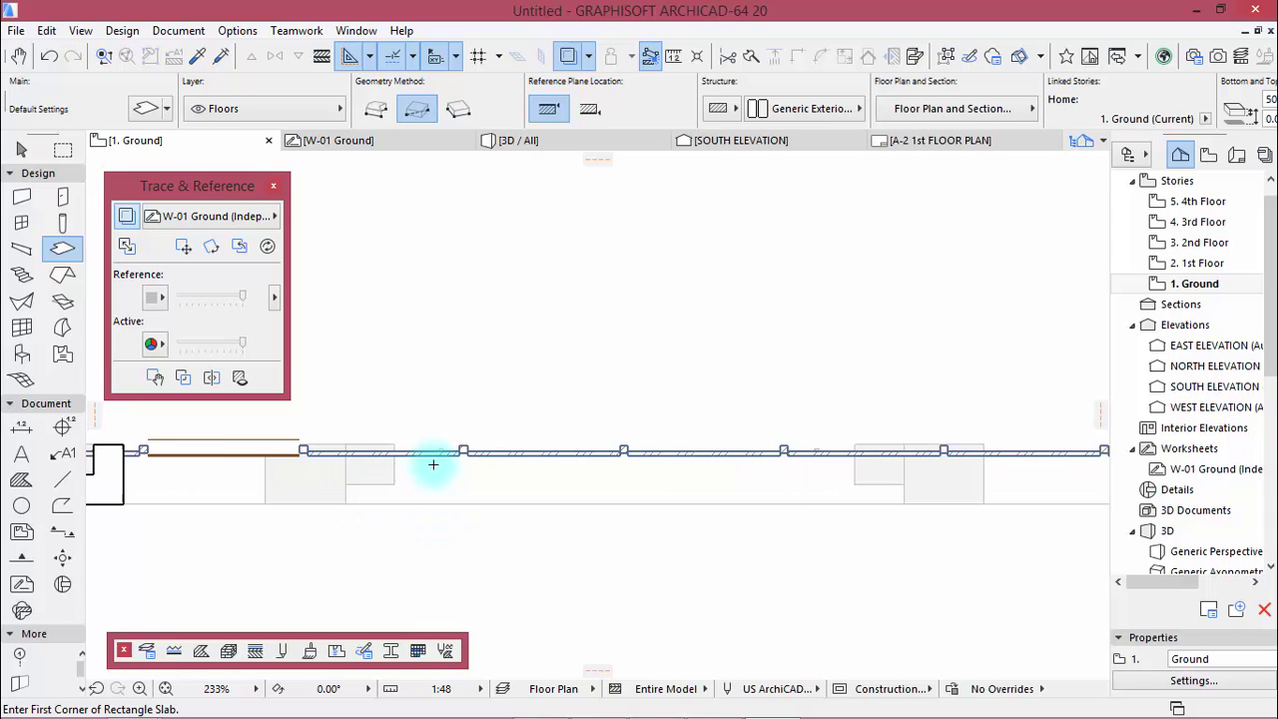
left_click(22, 197)
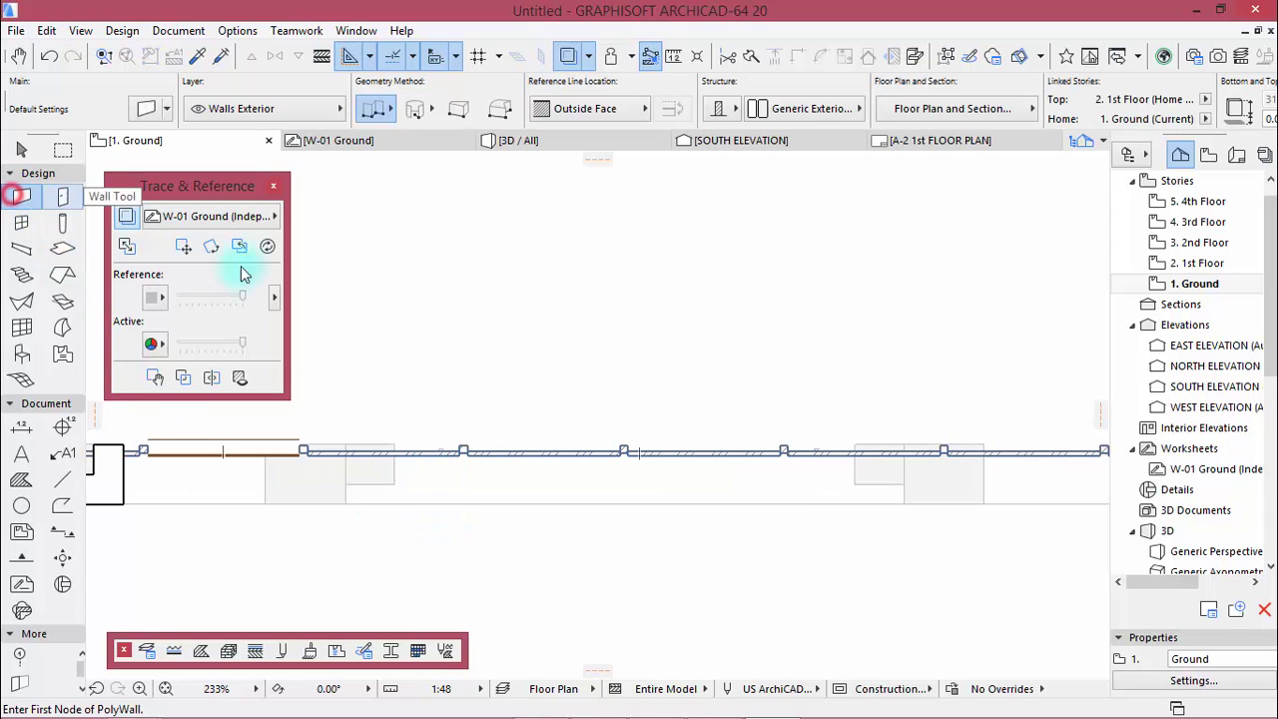
left_click(197, 56)
left_click(149, 430)
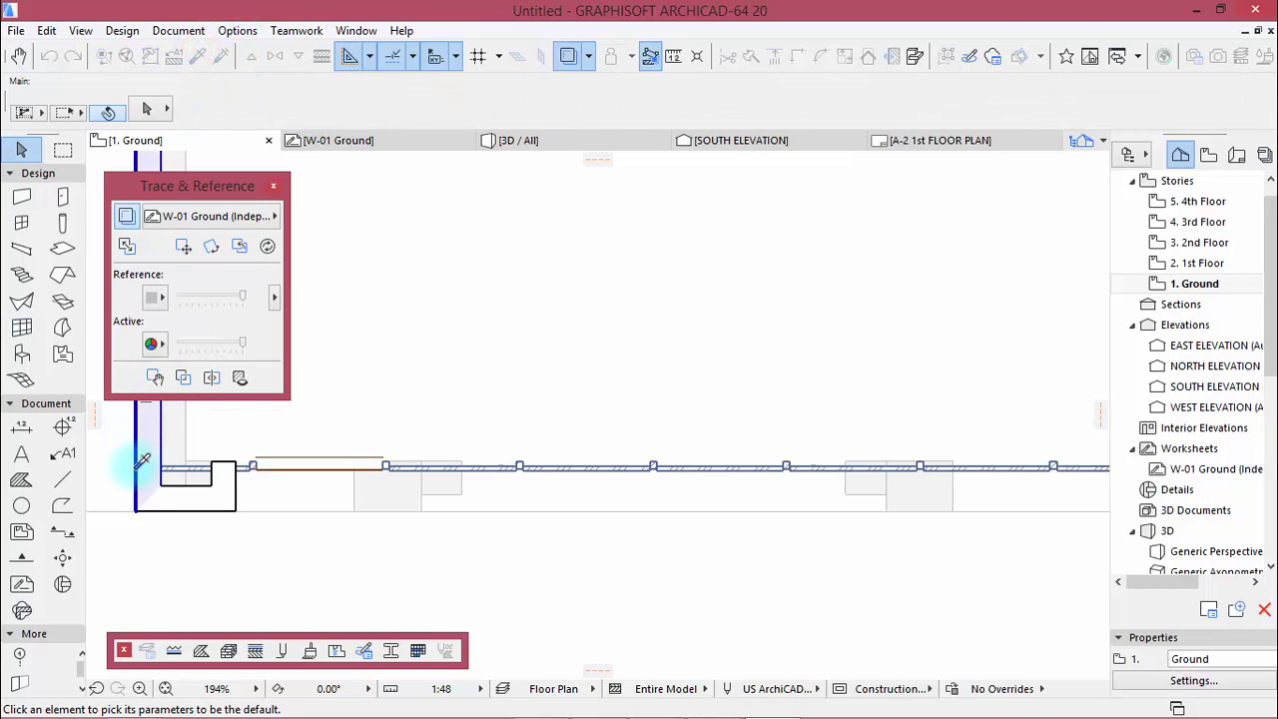
left_click(136, 479)
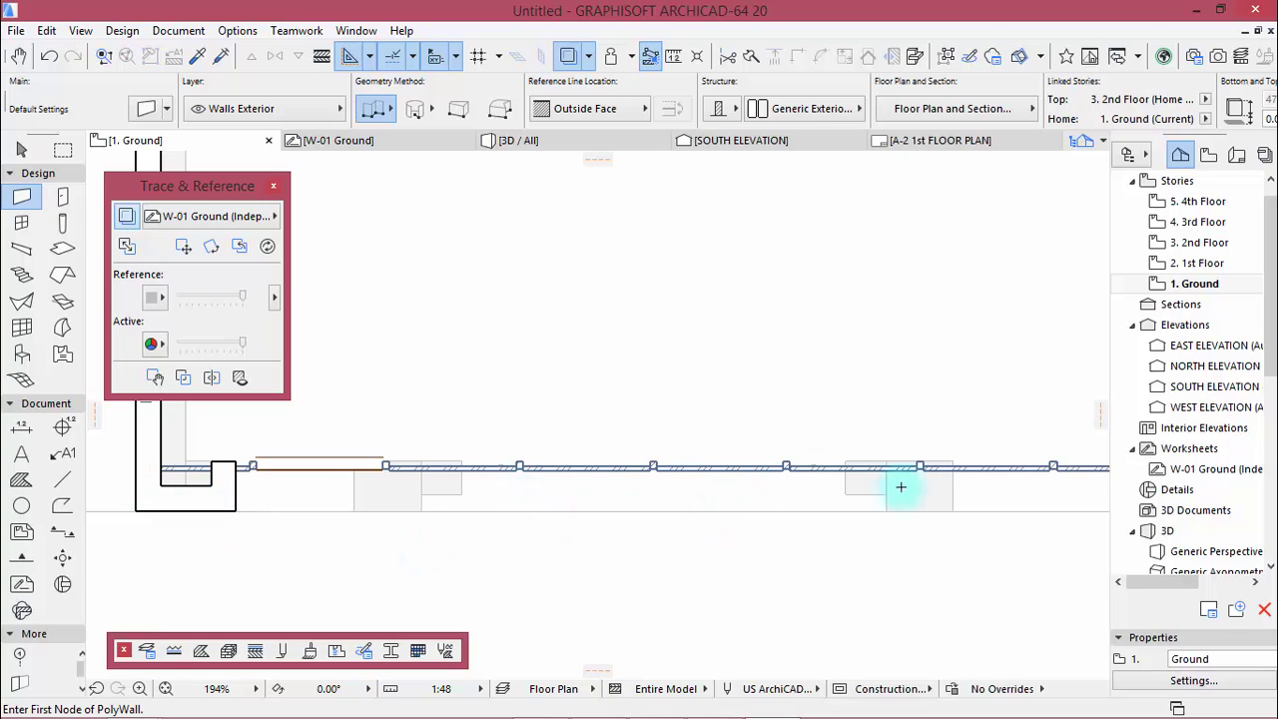
Draw a closed rectangular polywall strip below the curtain wall.
scroll(906, 486, "up", 2)
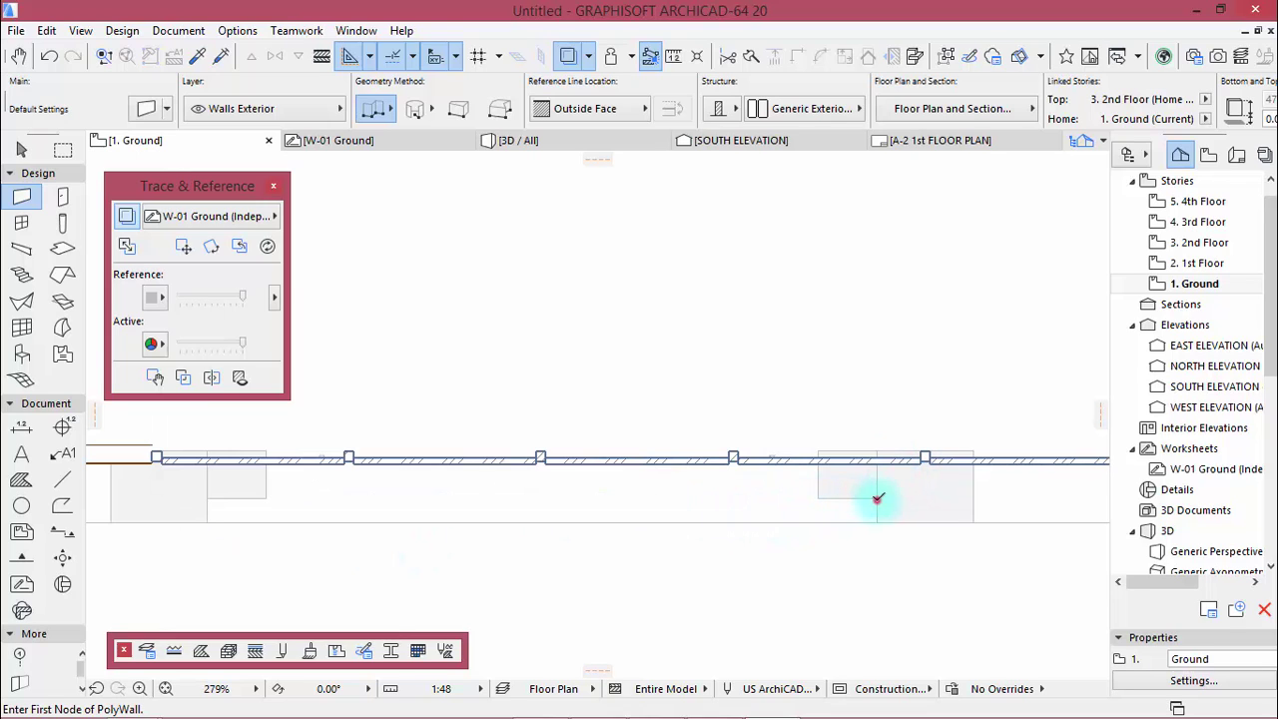
left_click(876, 499)
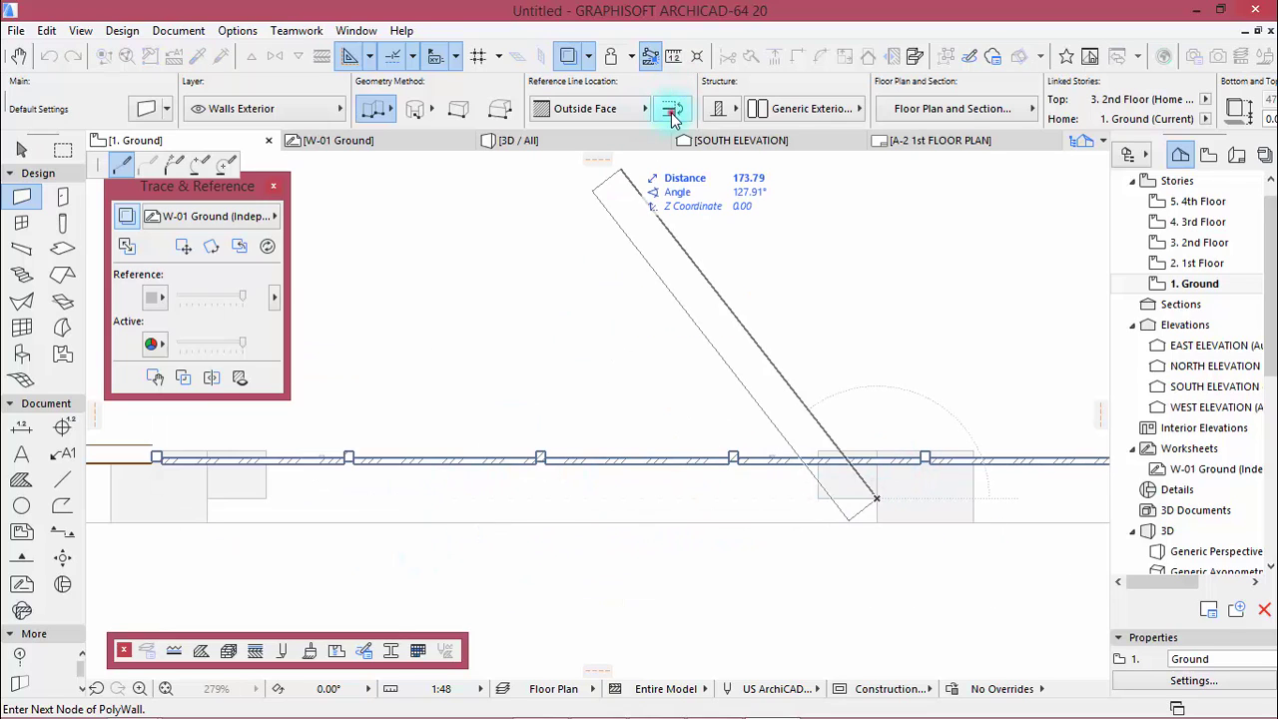
left_click(672, 117)
left_click(208, 497)
right_click(334, 394)
left_click(369, 557)
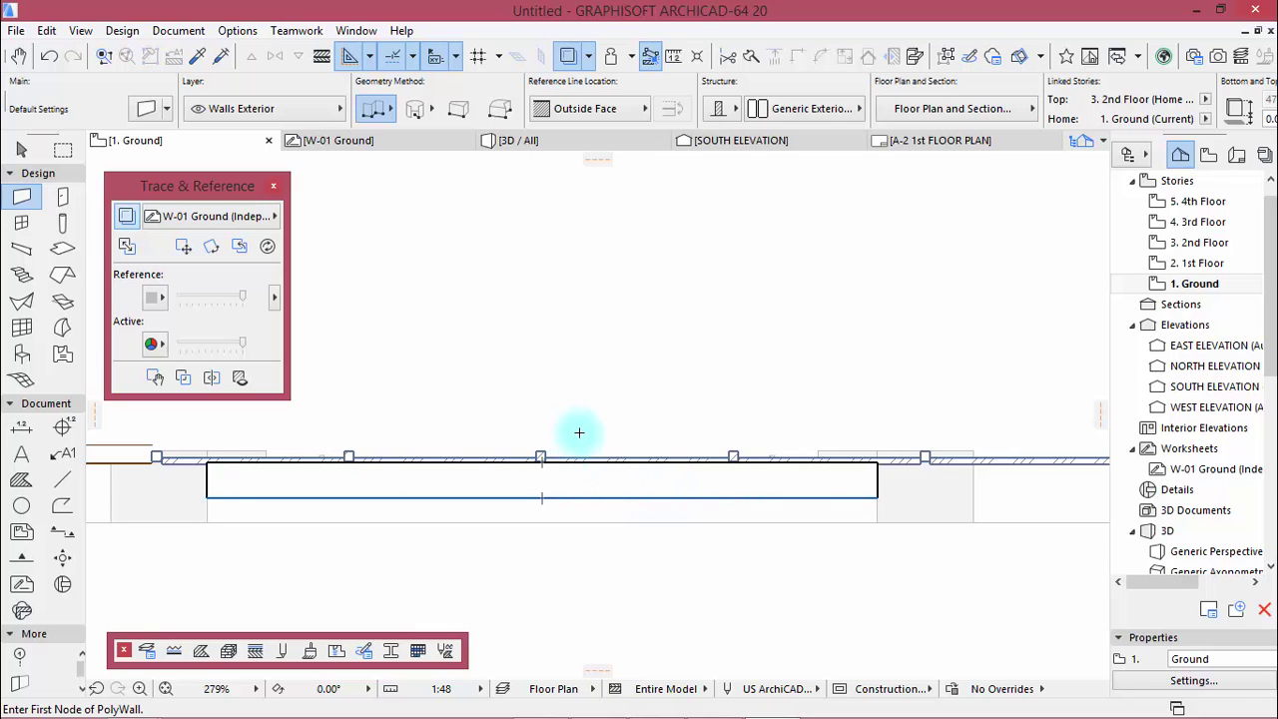
left_click(61, 197)
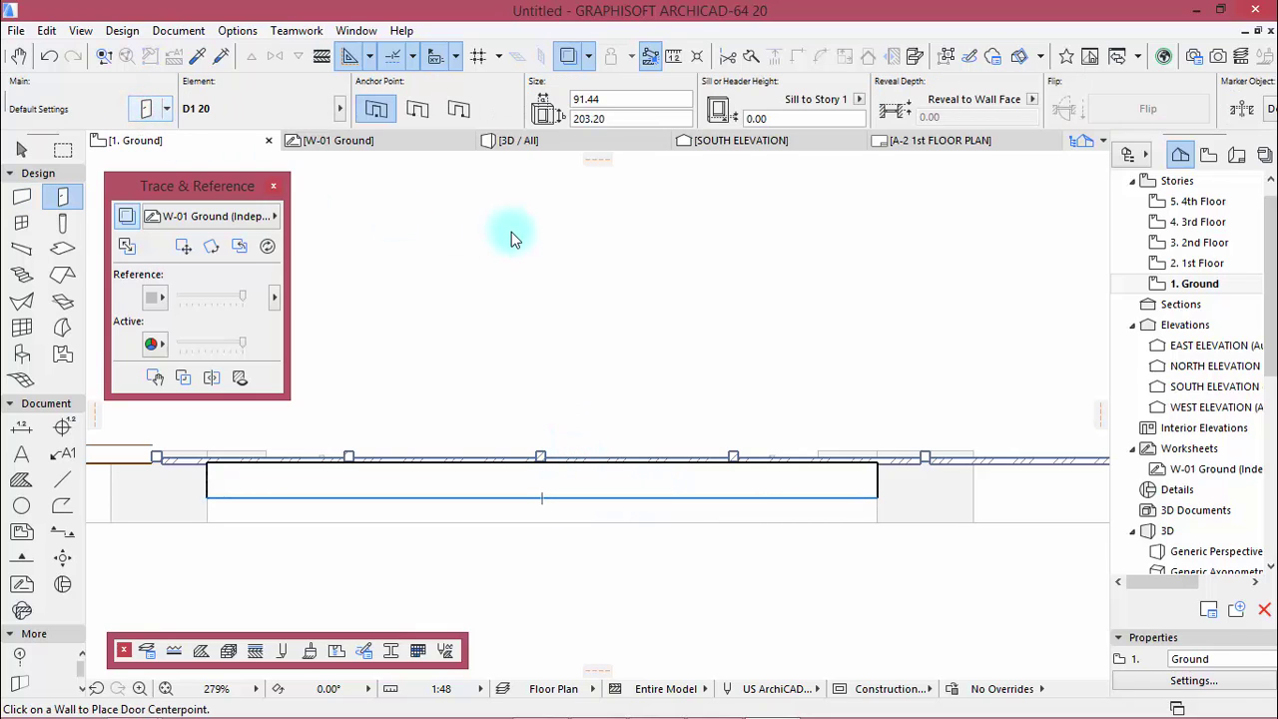
Choose Horseshoe Door Opening from the Openings 20 library in the door defaults.
key("ctrl+t")
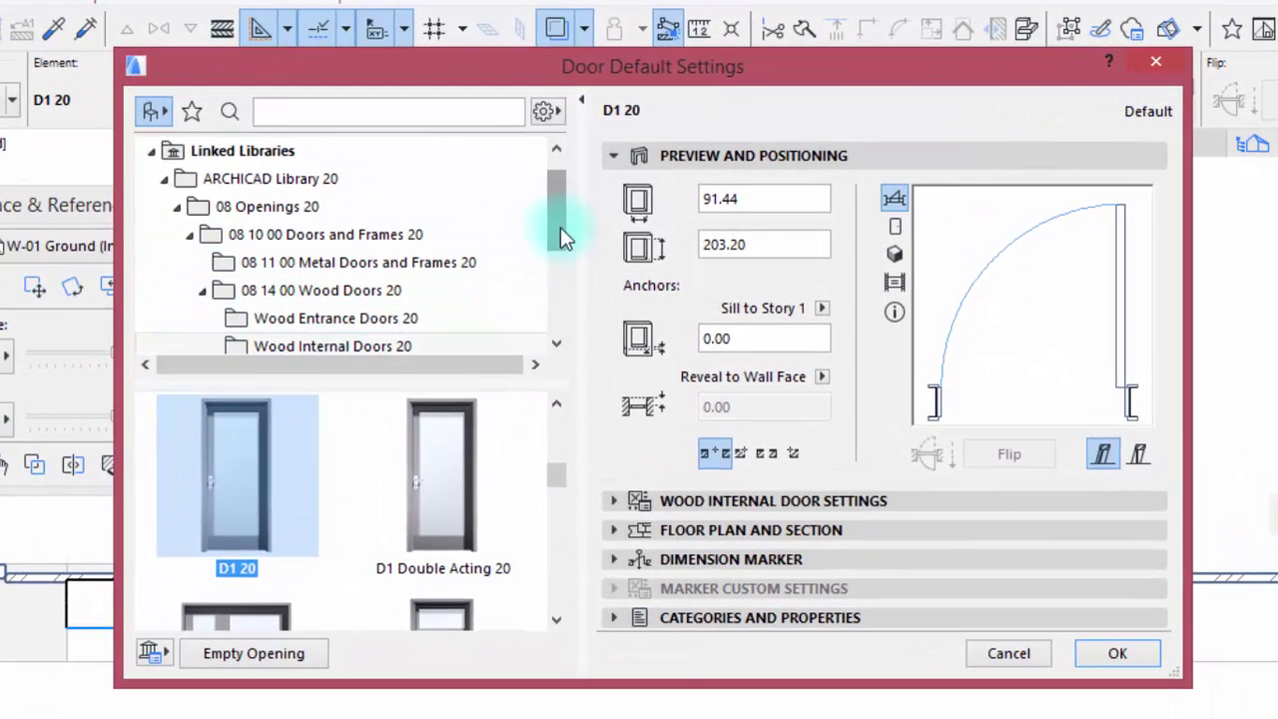
left_click_drag(559, 227, 562, 272)
left_click(255, 261)
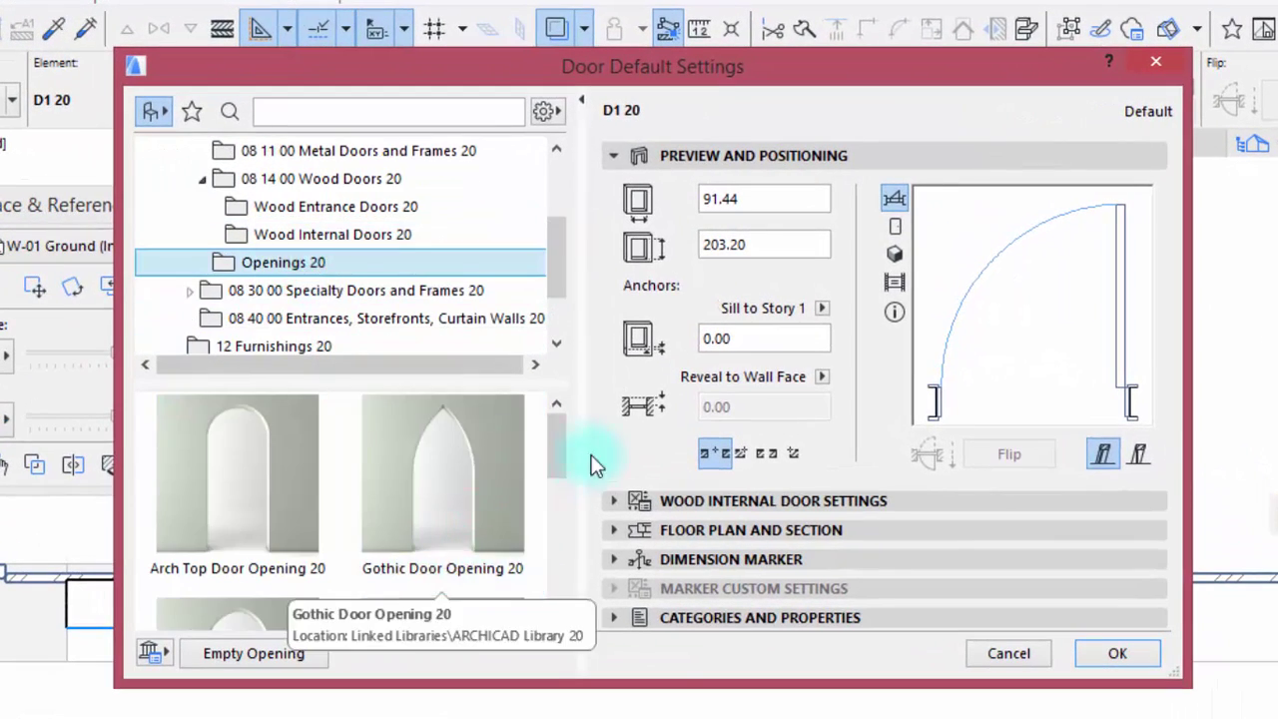
left_click_drag(571, 490, 588, 504)
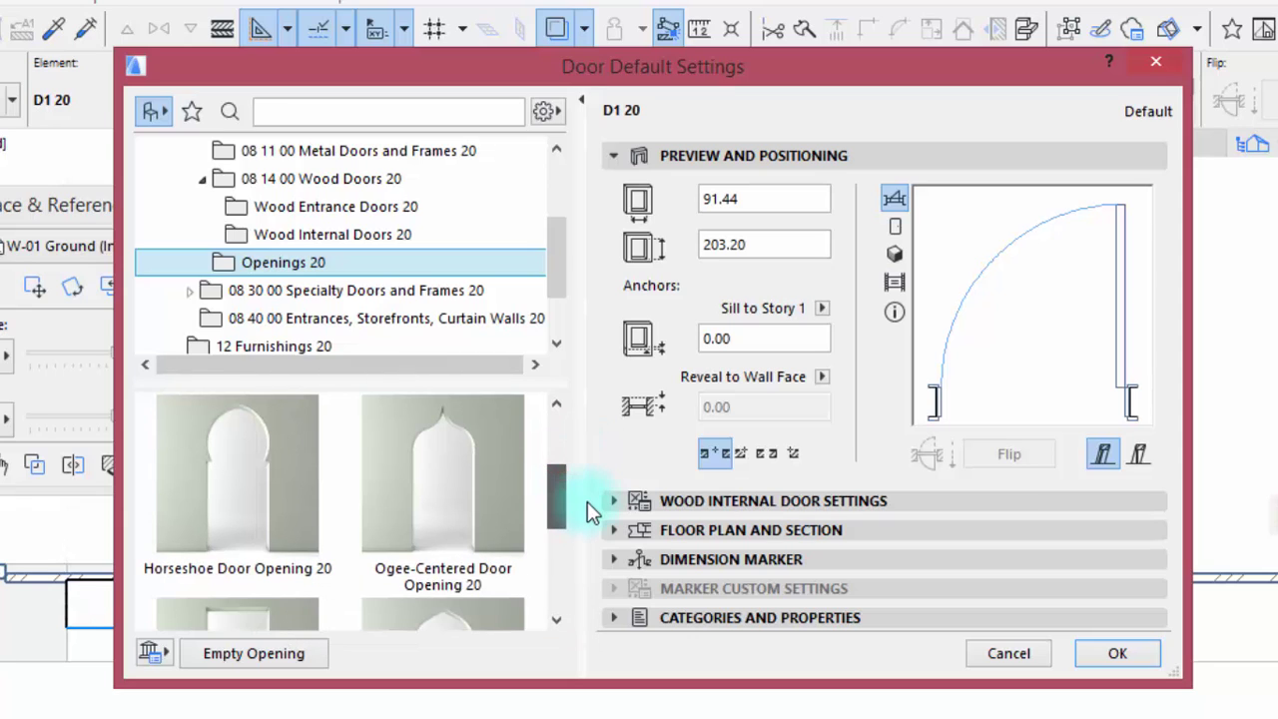
left_click(273, 485)
Size the opening 230 wide by 440 high.
left_click(763, 247)
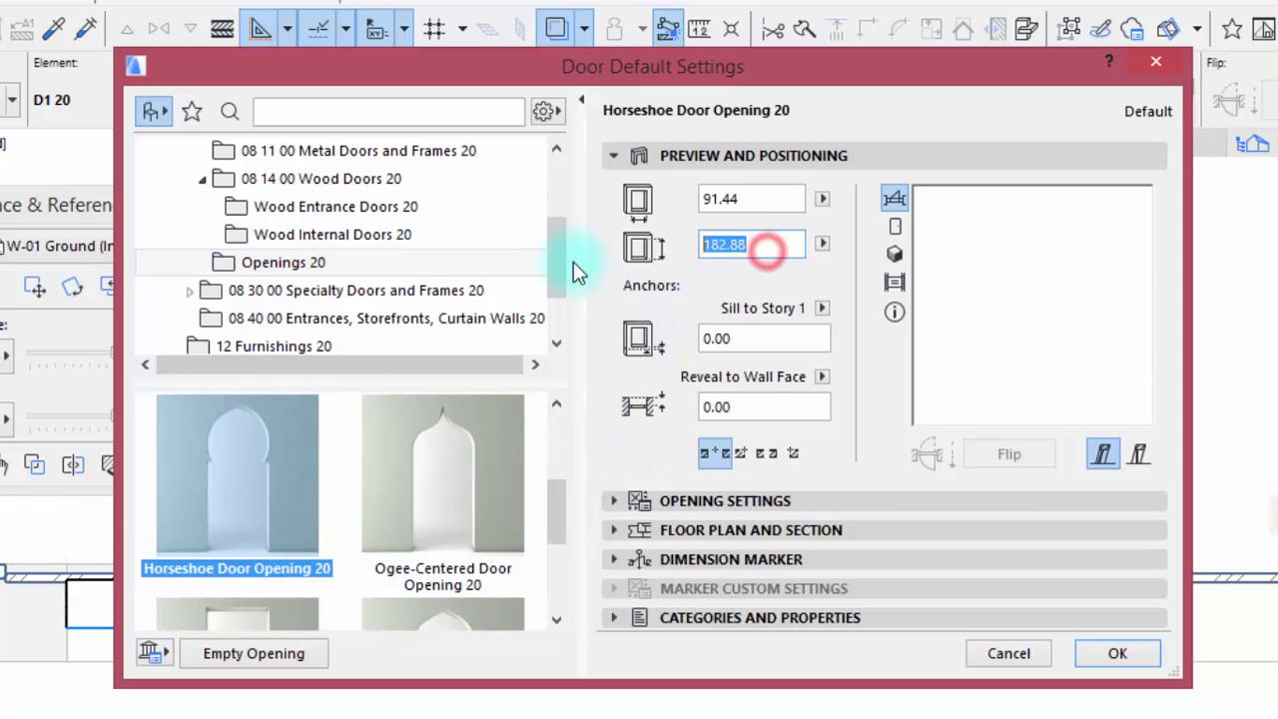
type("440")
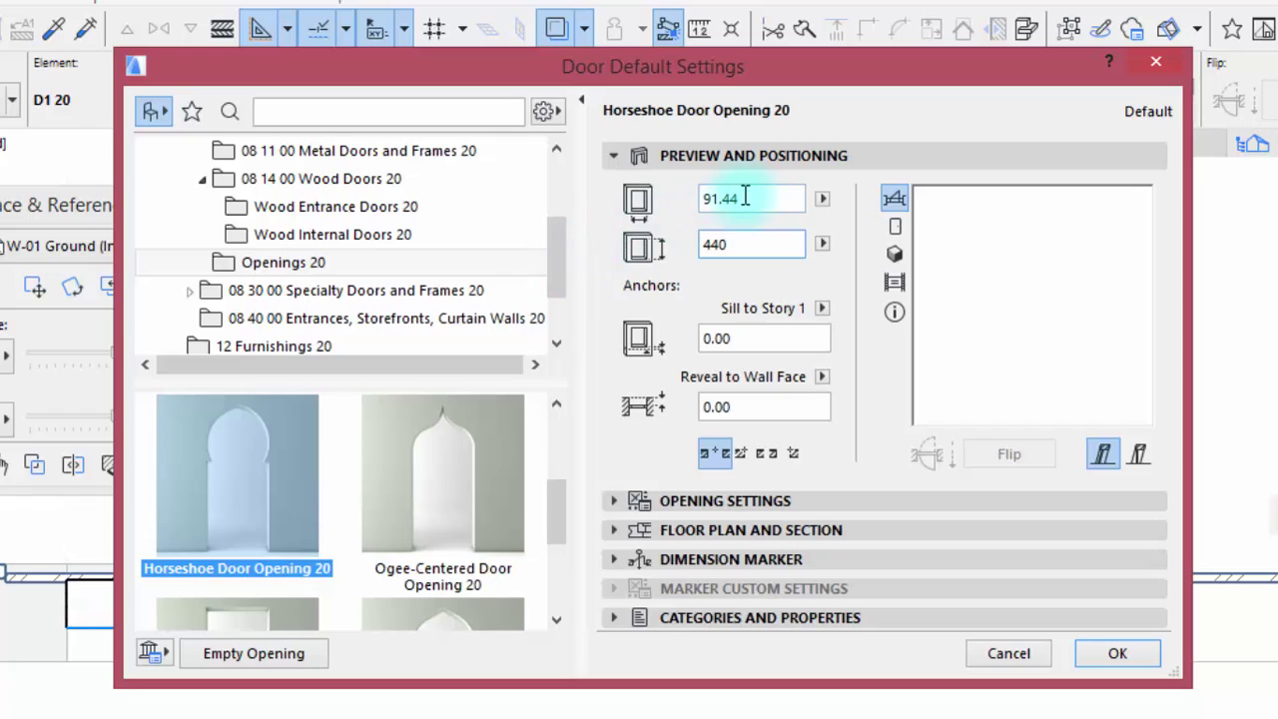
left_click(760, 199)
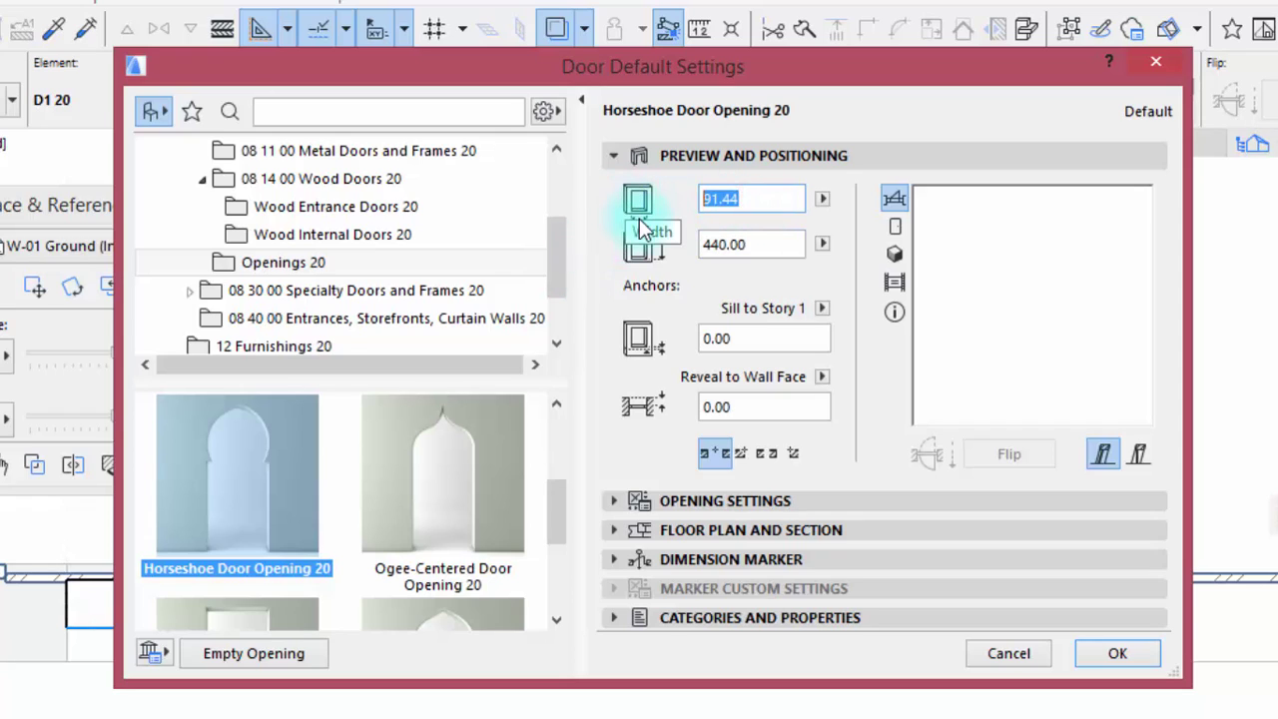
type("130")
left_click(749, 344)
left_click(764, 199)
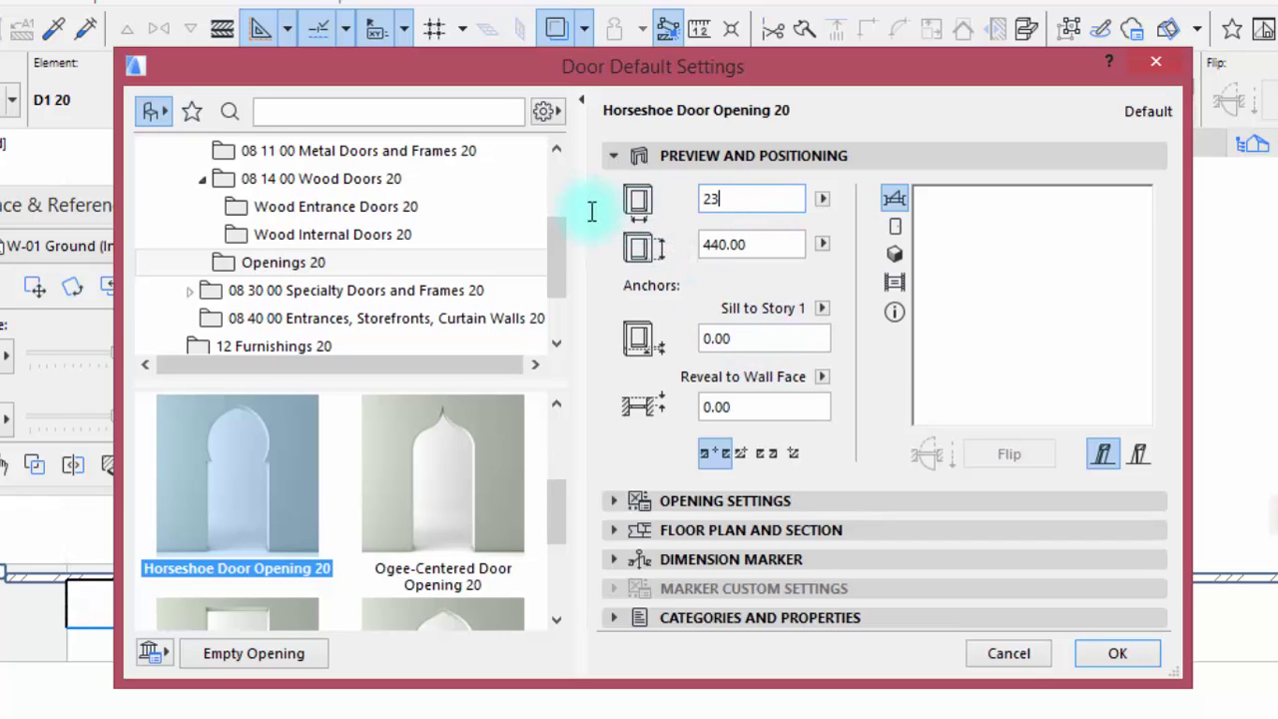
key("Return")
Set the arch height to 160, bottom height 35 and horseshoe value 45, previewing in 3D.
left_click(615, 502)
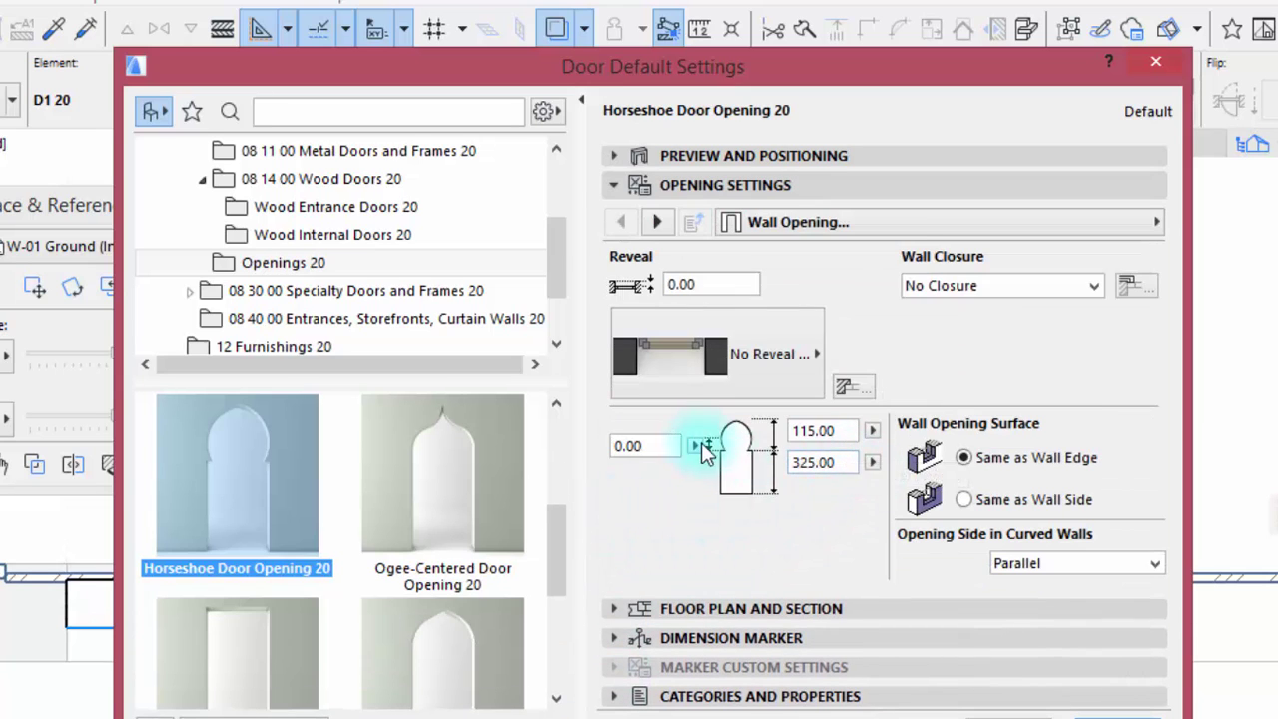
left_click(701, 446)
key("Tab")
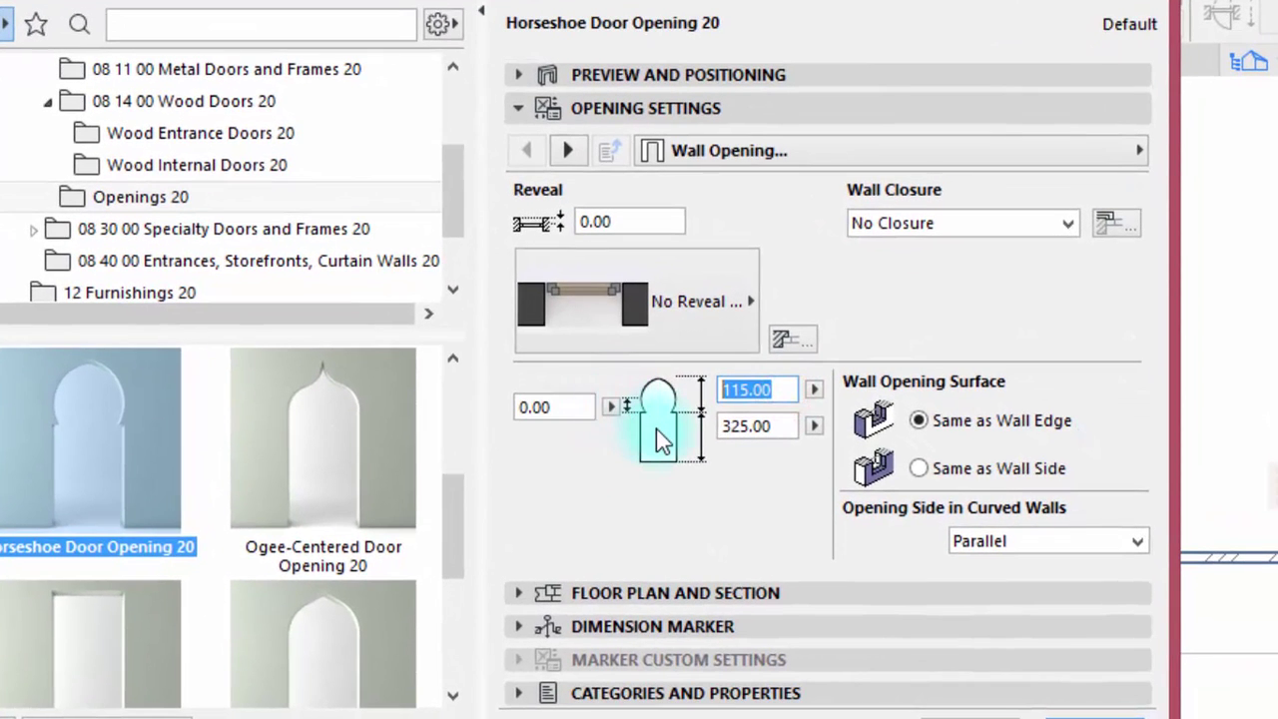
type("160")
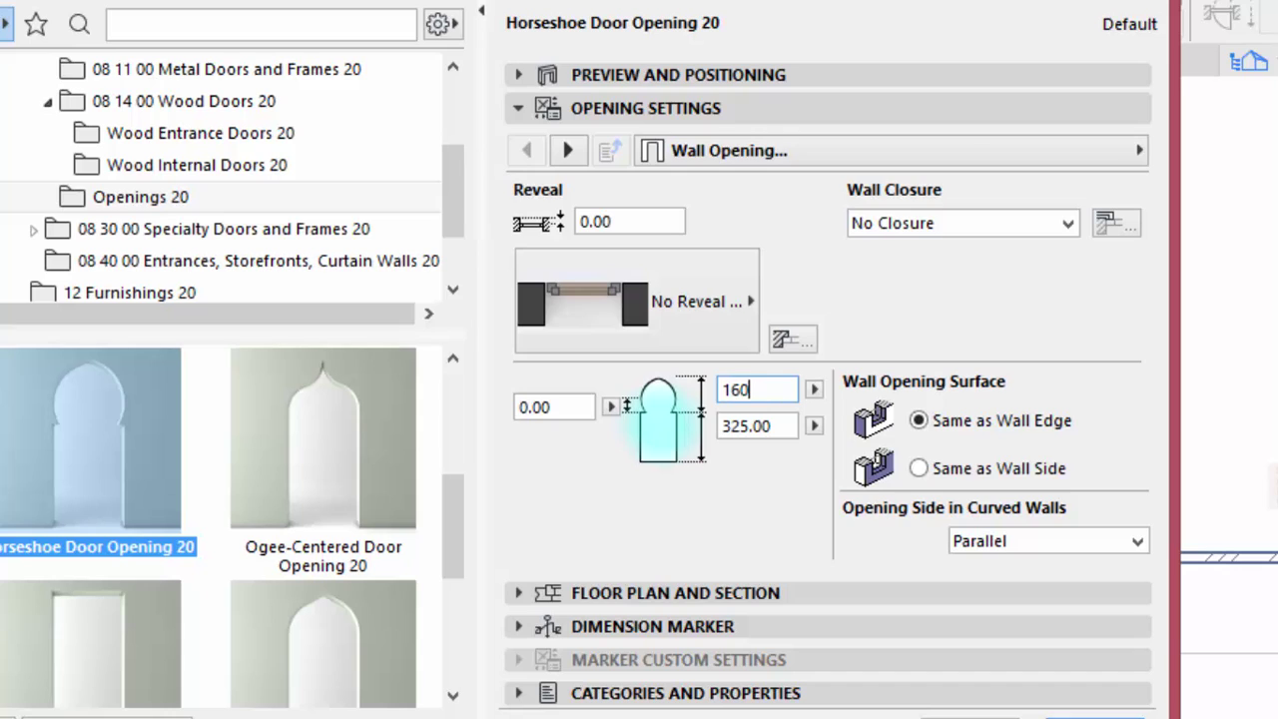
left_click(781, 430)
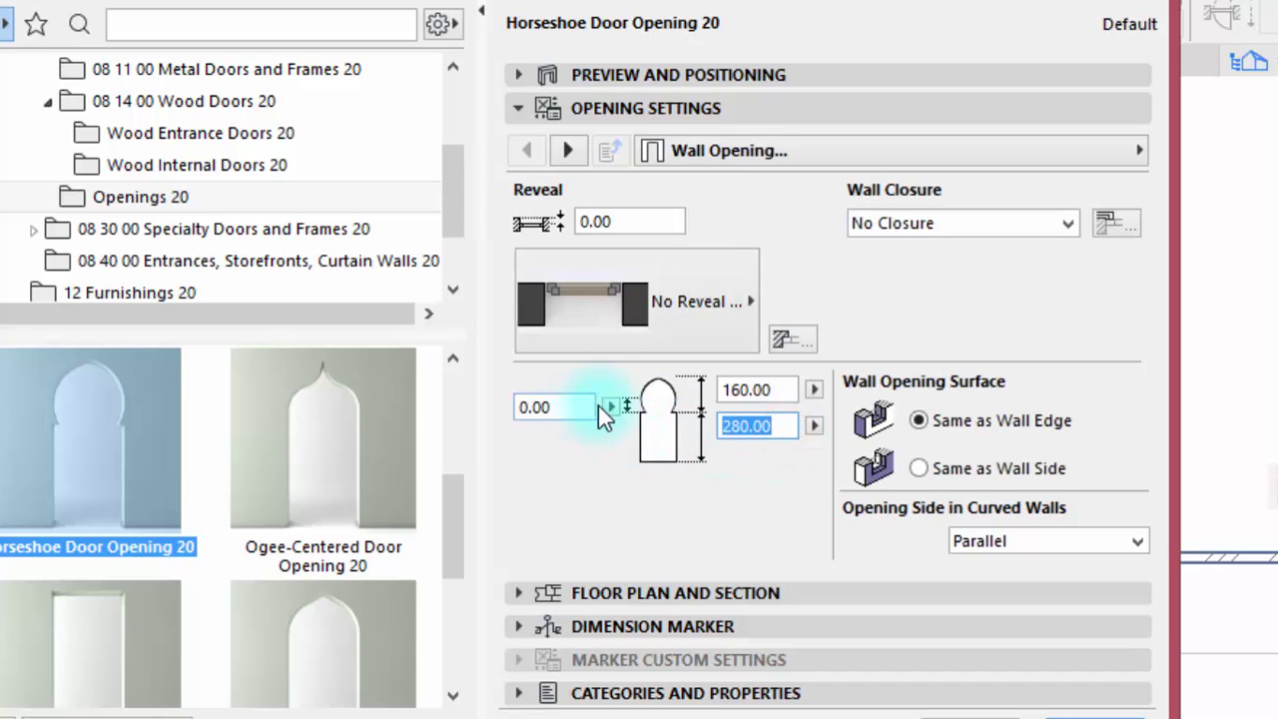
left_click(603, 410)
left_click(564, 407)
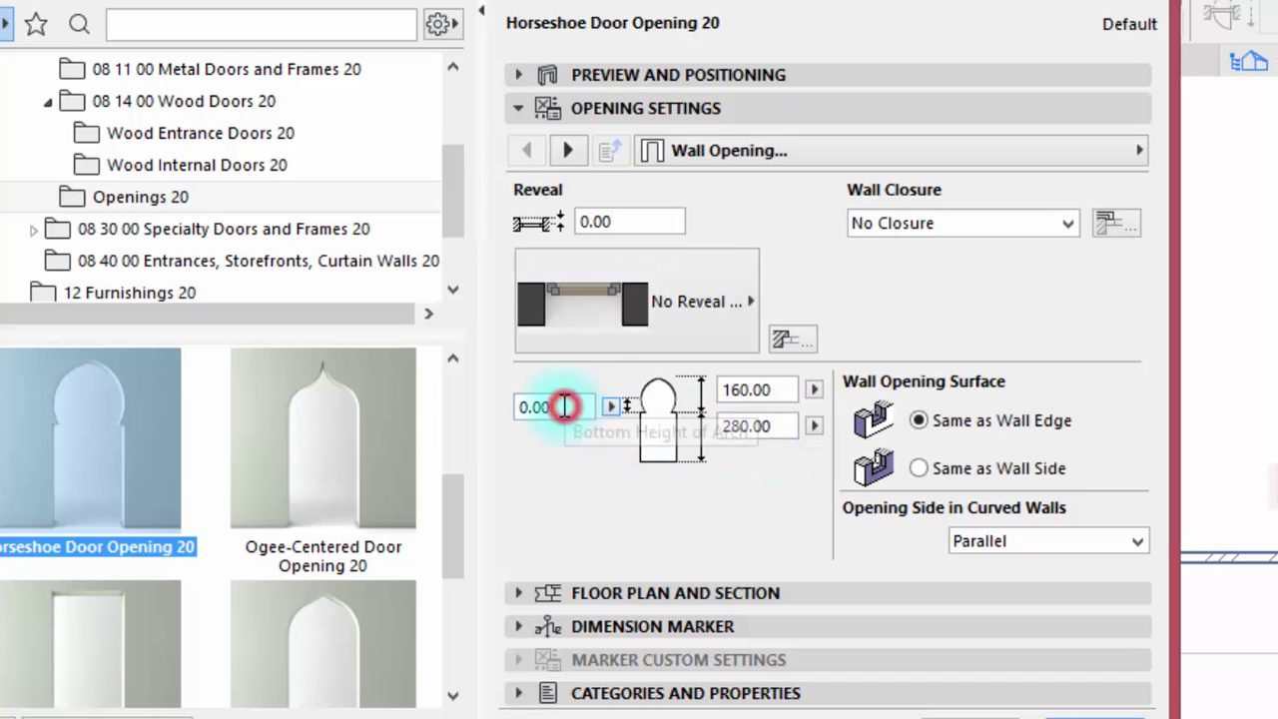
type("35")
left_click(530, 72)
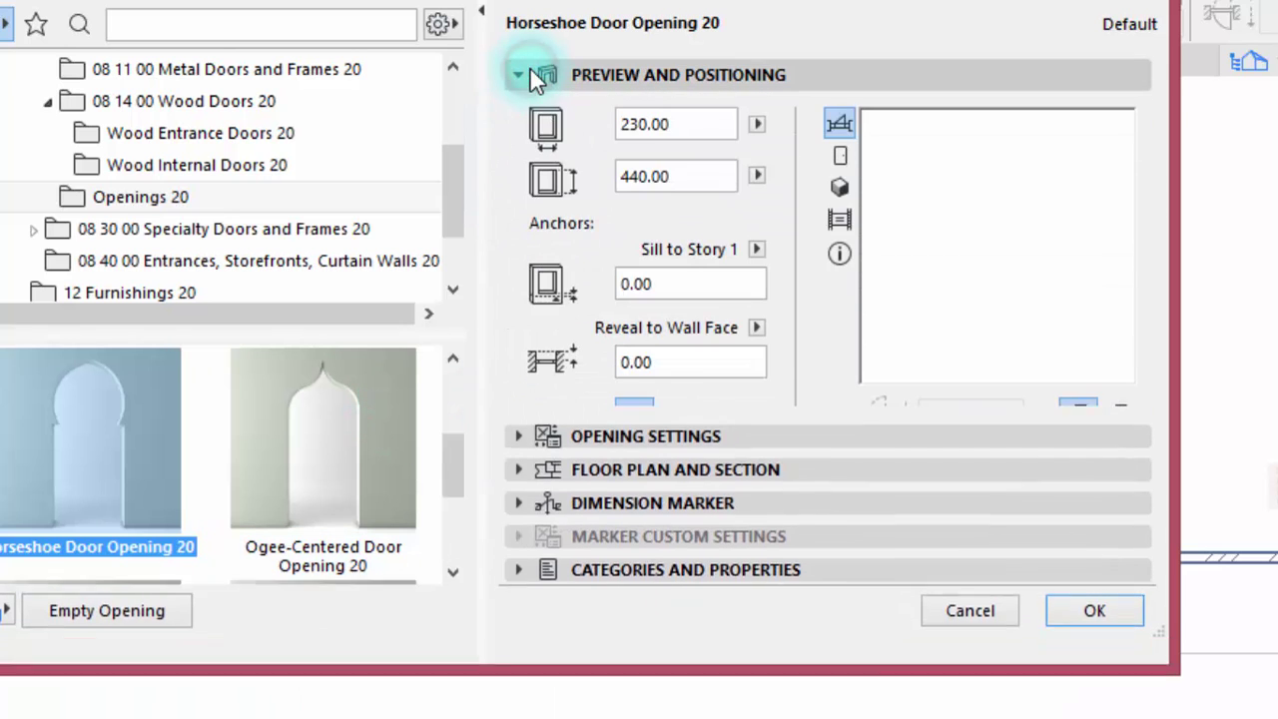
left_click(840, 187)
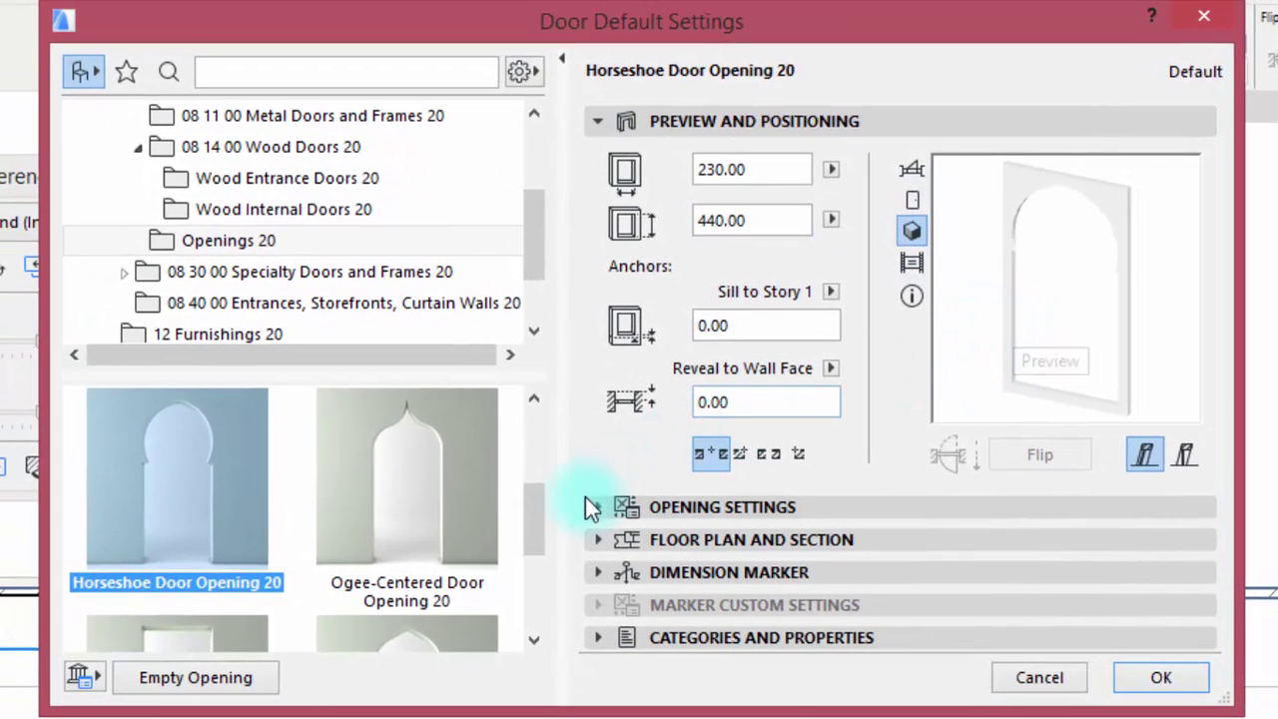
left_click(597, 509)
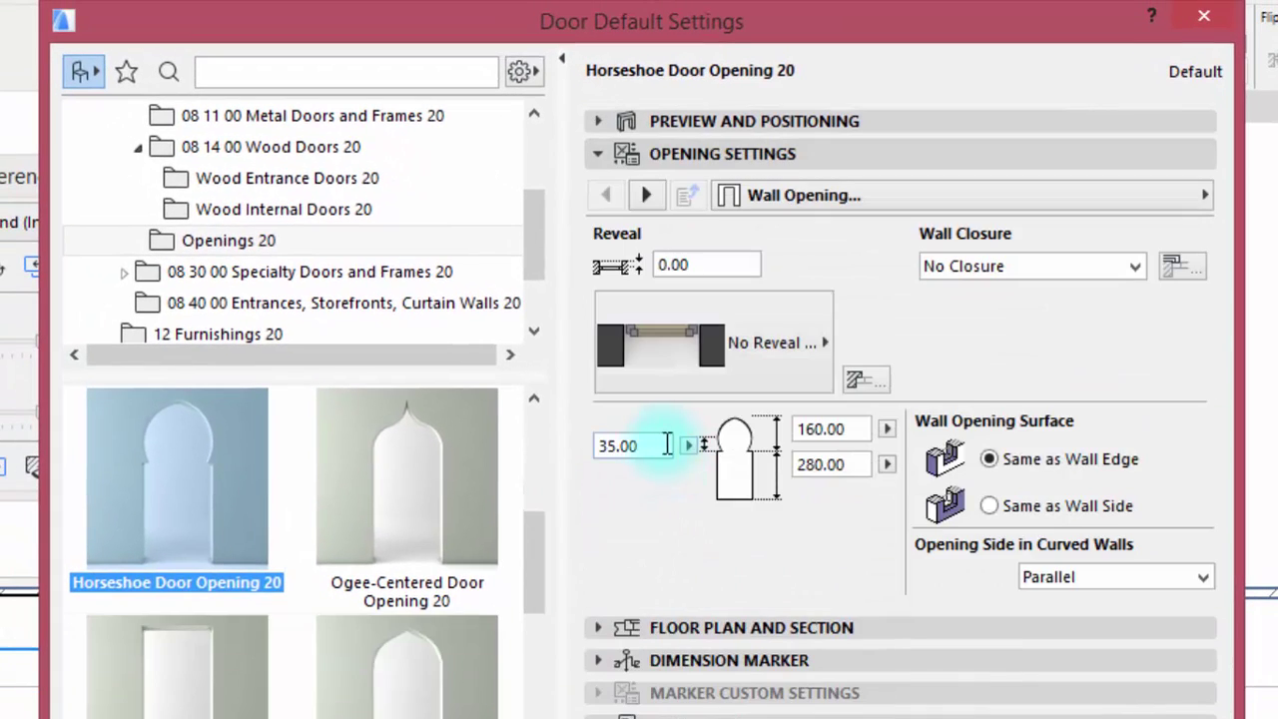
left_click(642, 446)
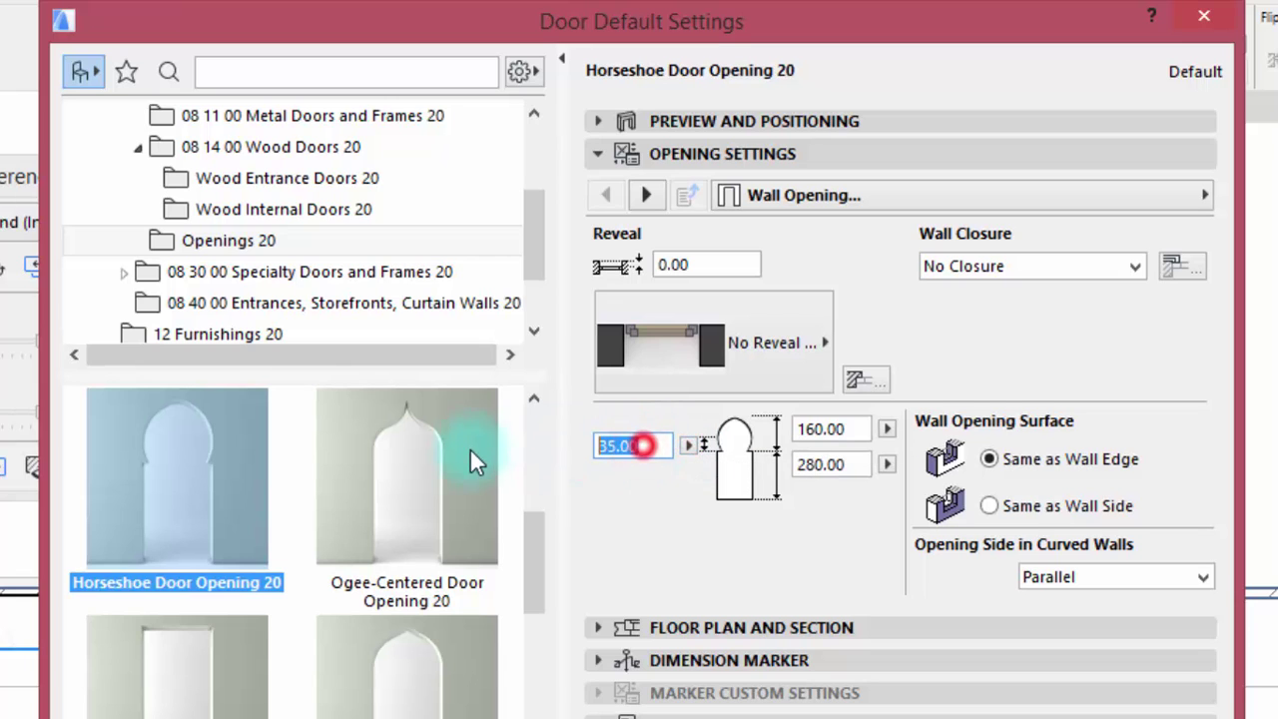
type("45")
Confirm the settings and place the D01 arch opening in the front wall.
left_click(593, 122)
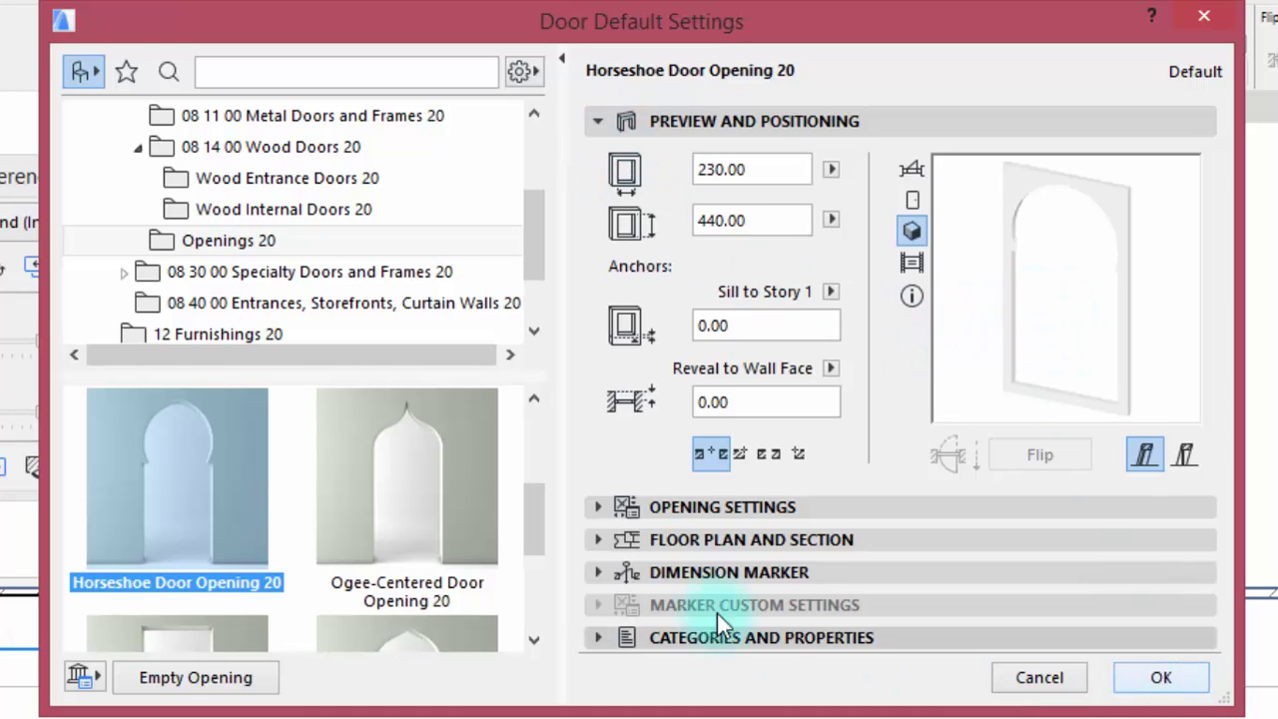
left_click(1159, 679)
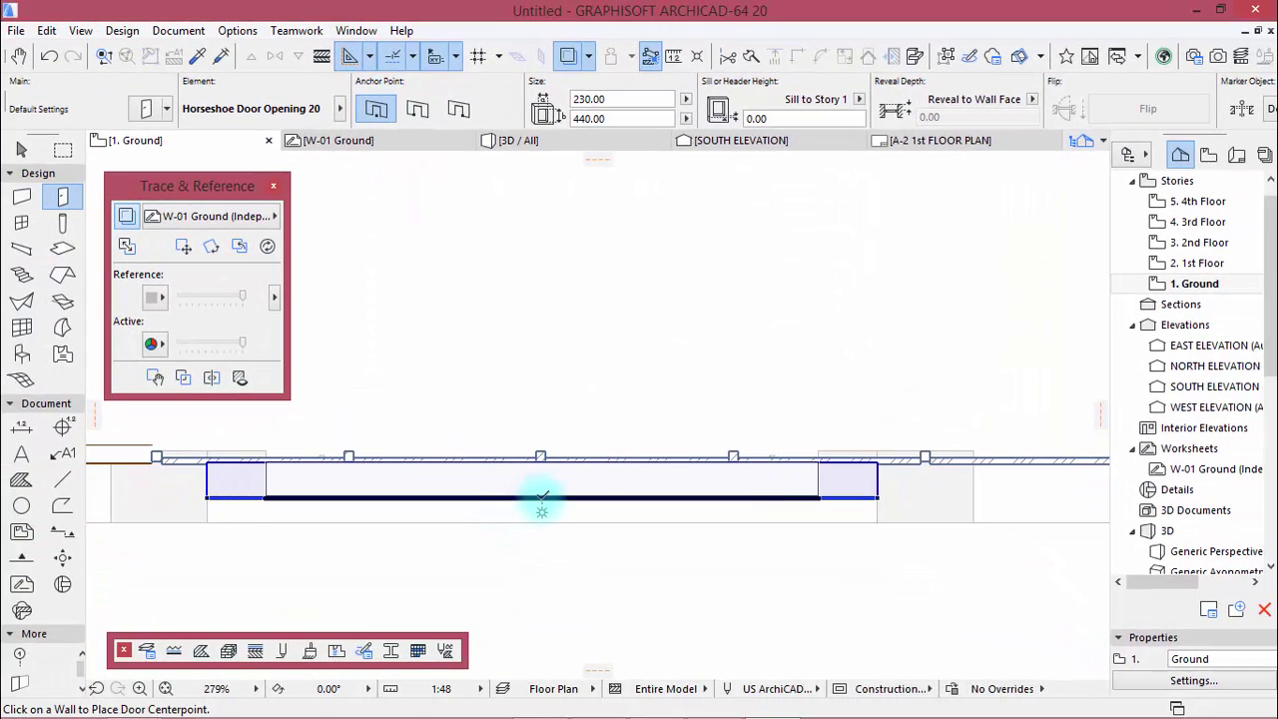
left_click(541, 500)
left_click(535, 562)
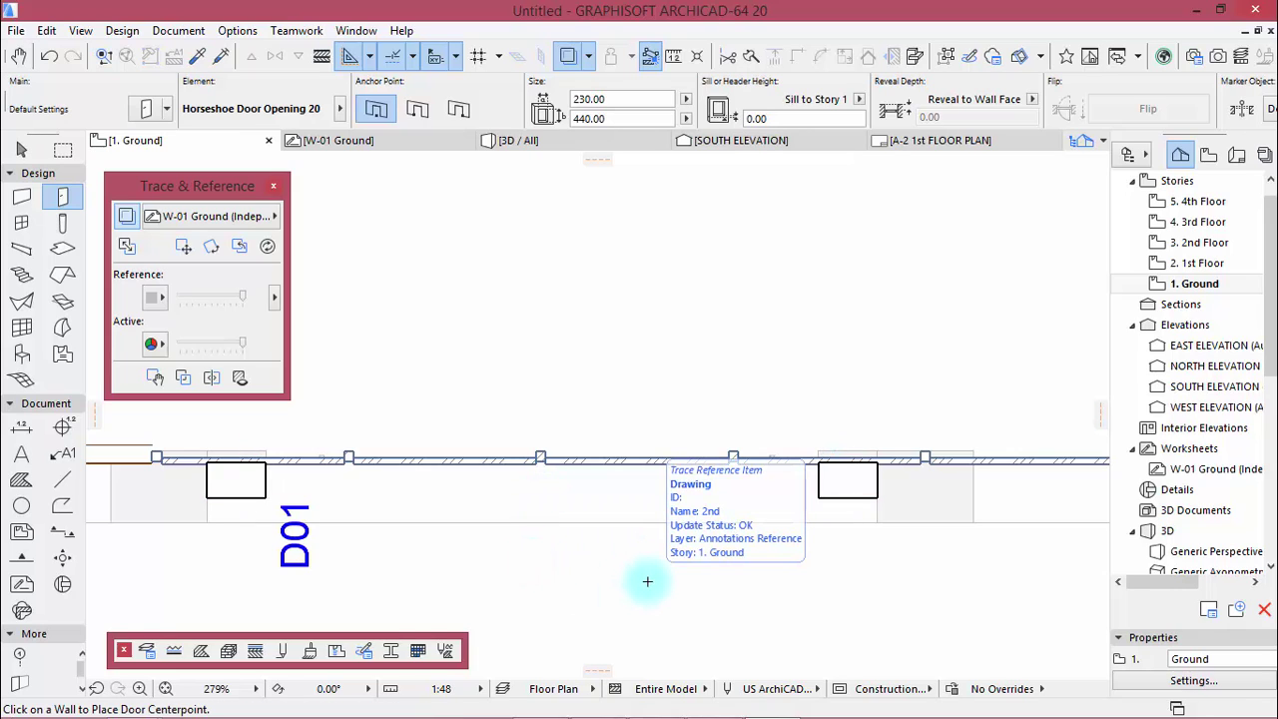
Set the wall defaults to 30 thickness with Wood: OSB on all surfaces.
scroll(763, 609, "up", 4)
left_click(22, 197)
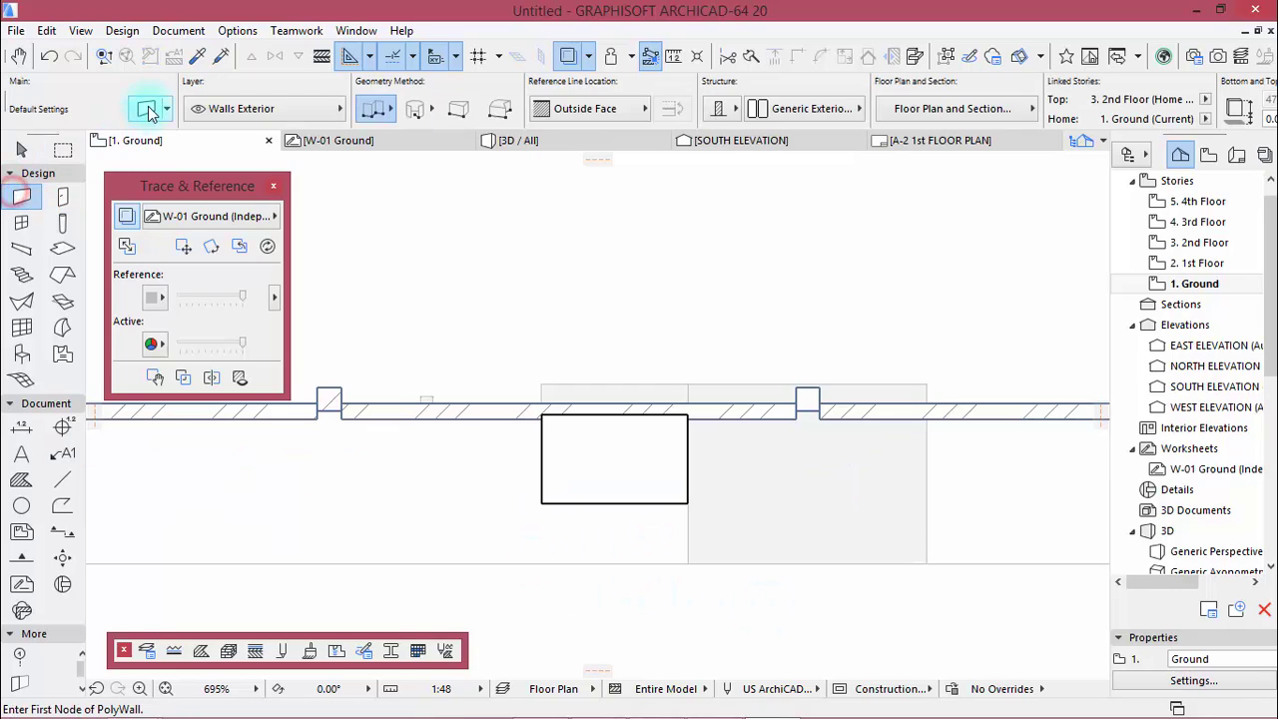
left_click(145, 108)
left_click(650, 244)
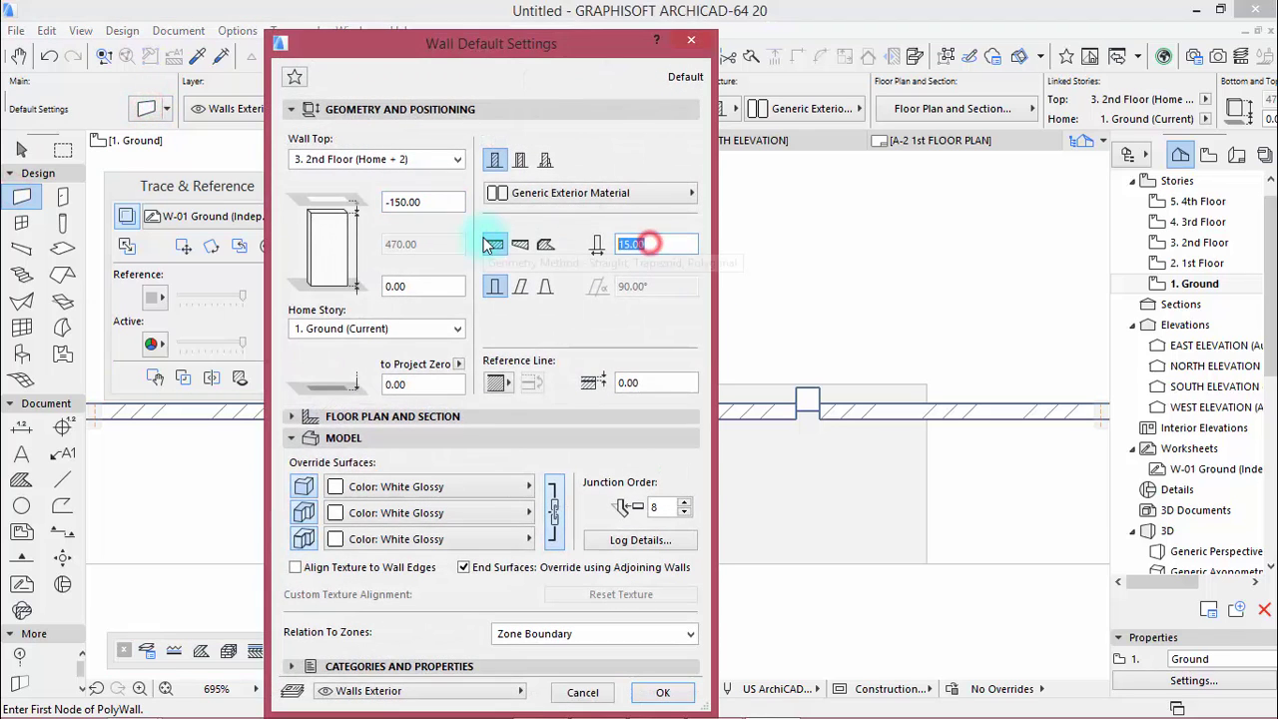
type("30")
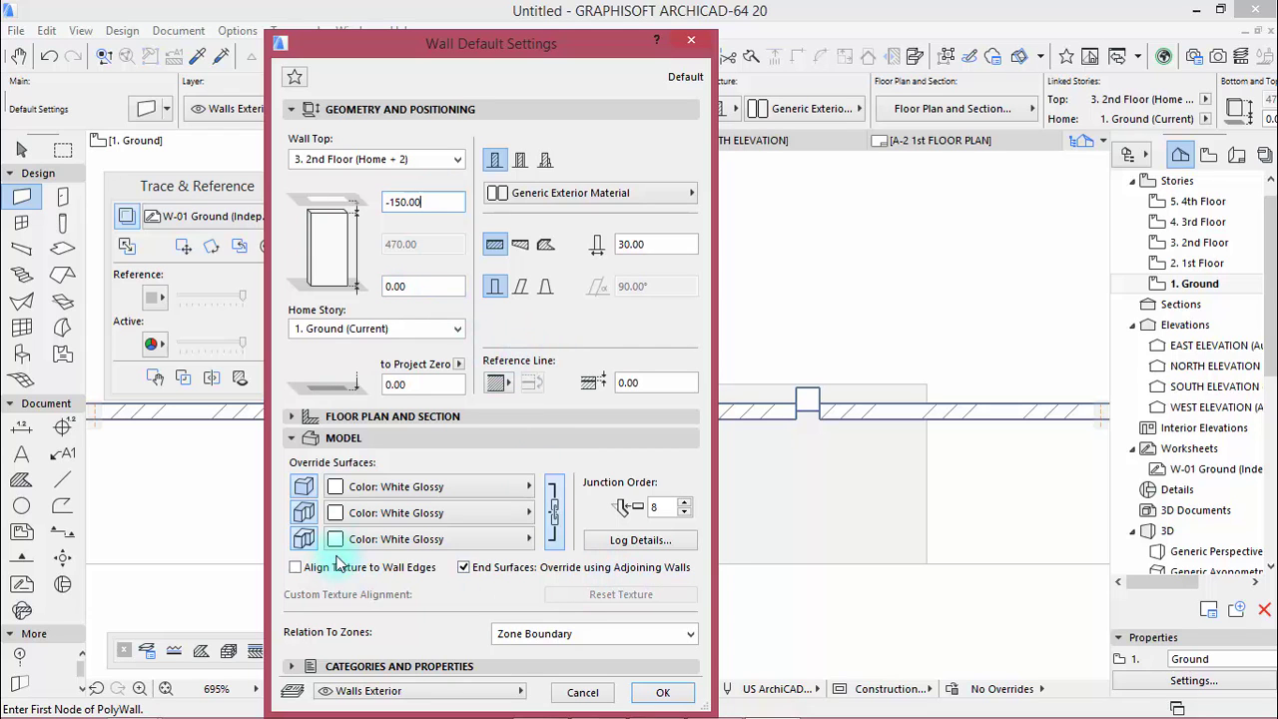
left_click(491, 496)
scroll(739, 419, "down", 5)
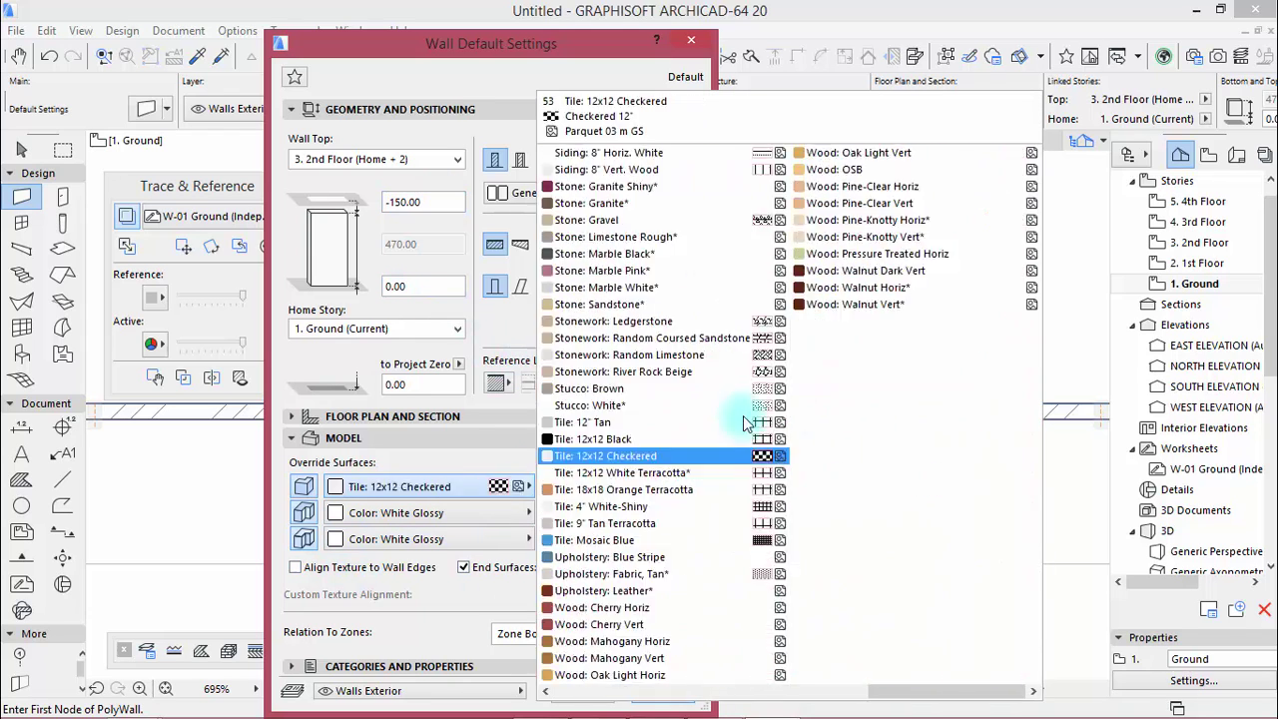
left_click(839, 170)
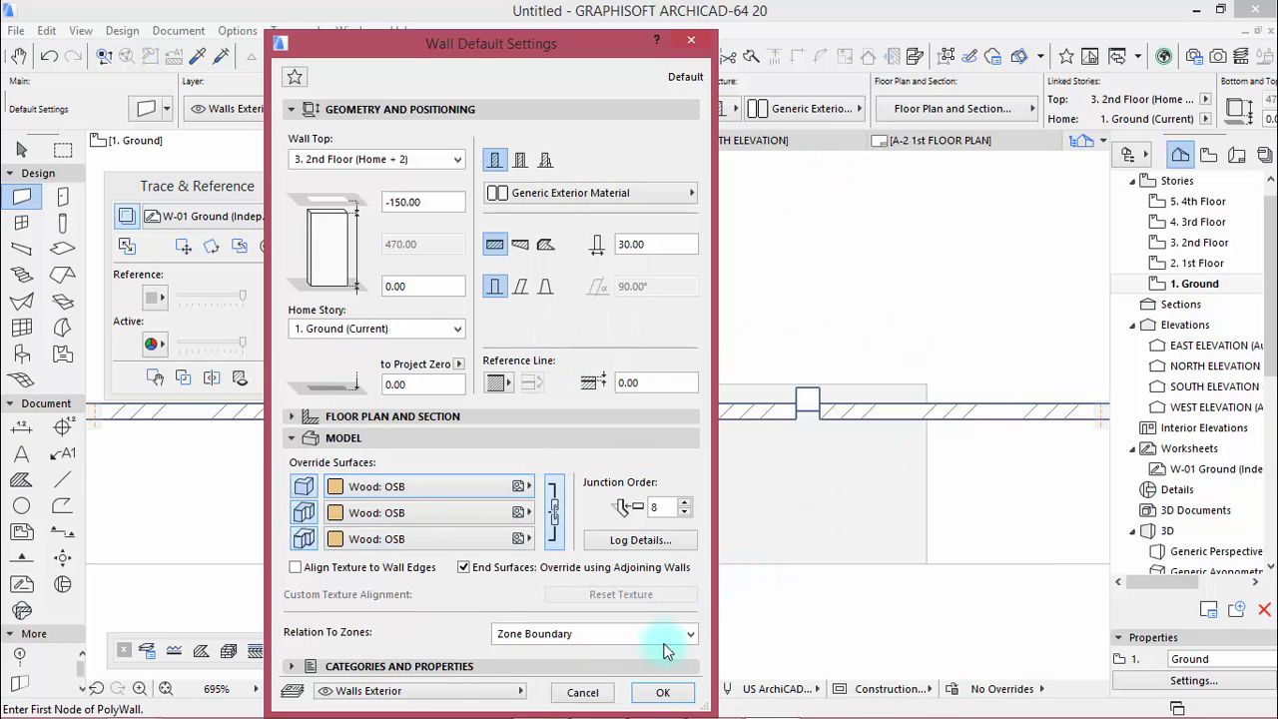
left_click(661, 693)
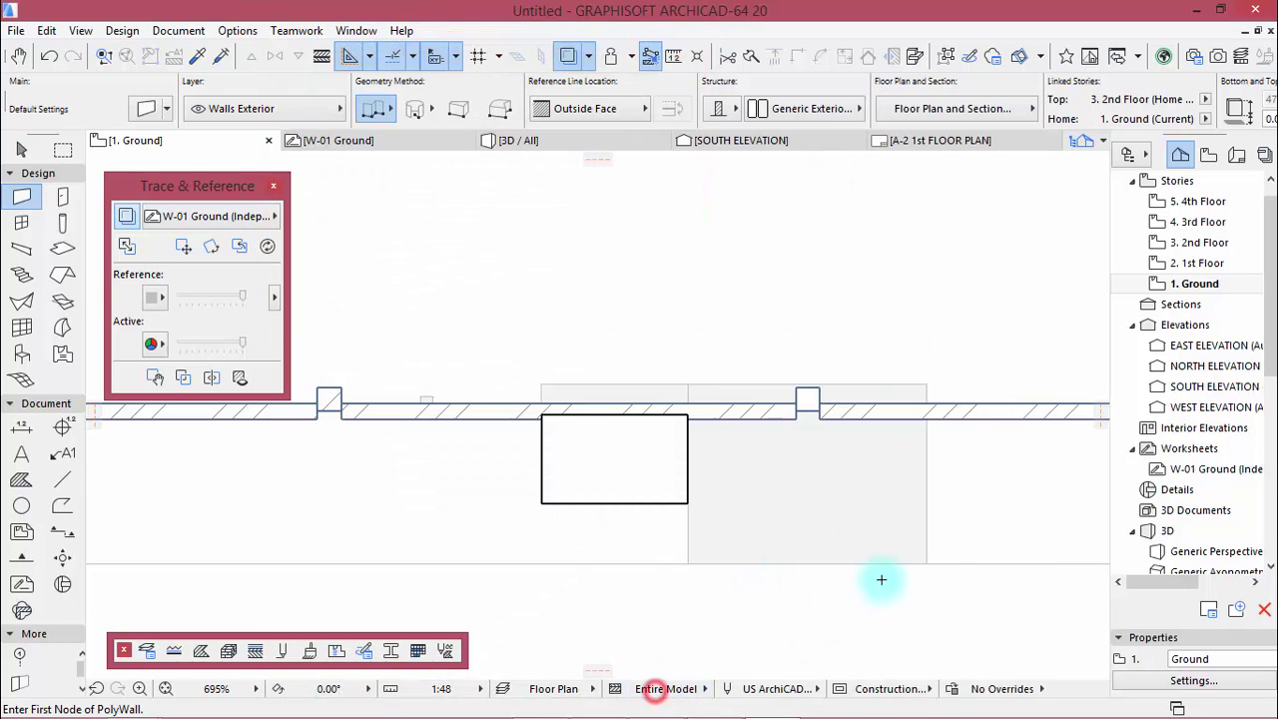
Outline a closed rectangular wall block right of the D01 opening.
left_click(929, 561)
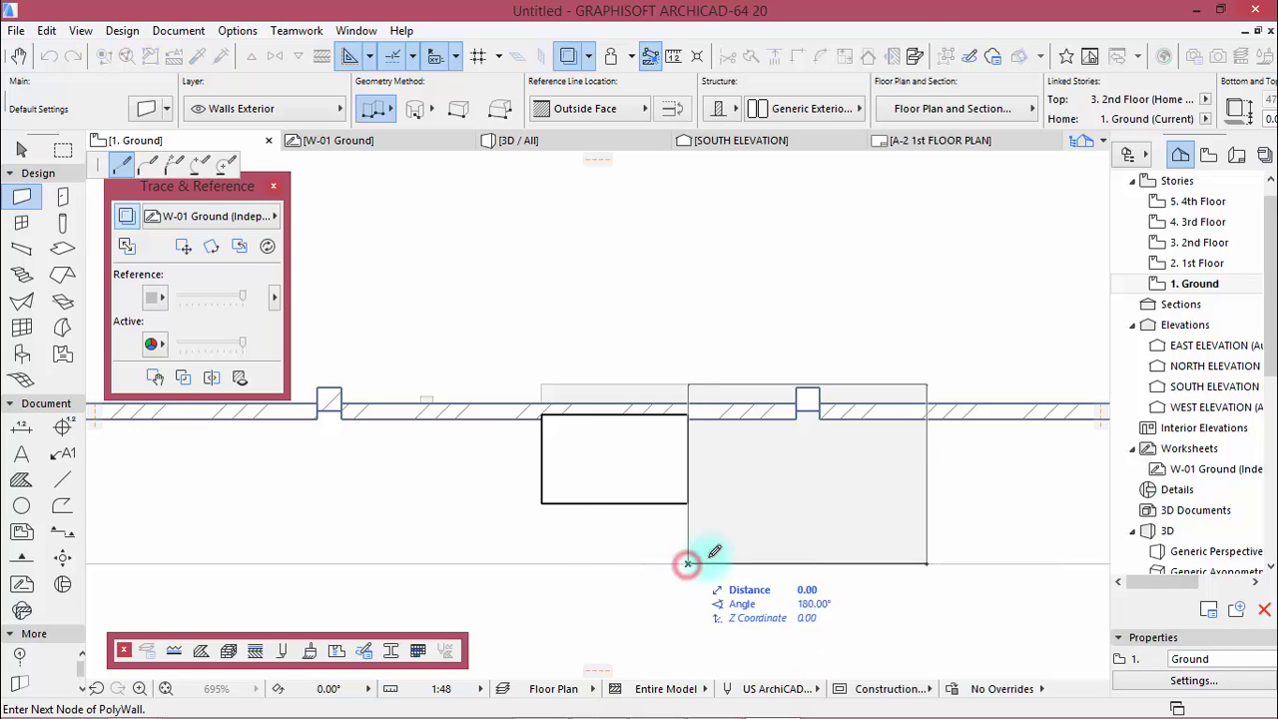
right_click(769, 509)
left_click(804, 652)
left_click(927, 544)
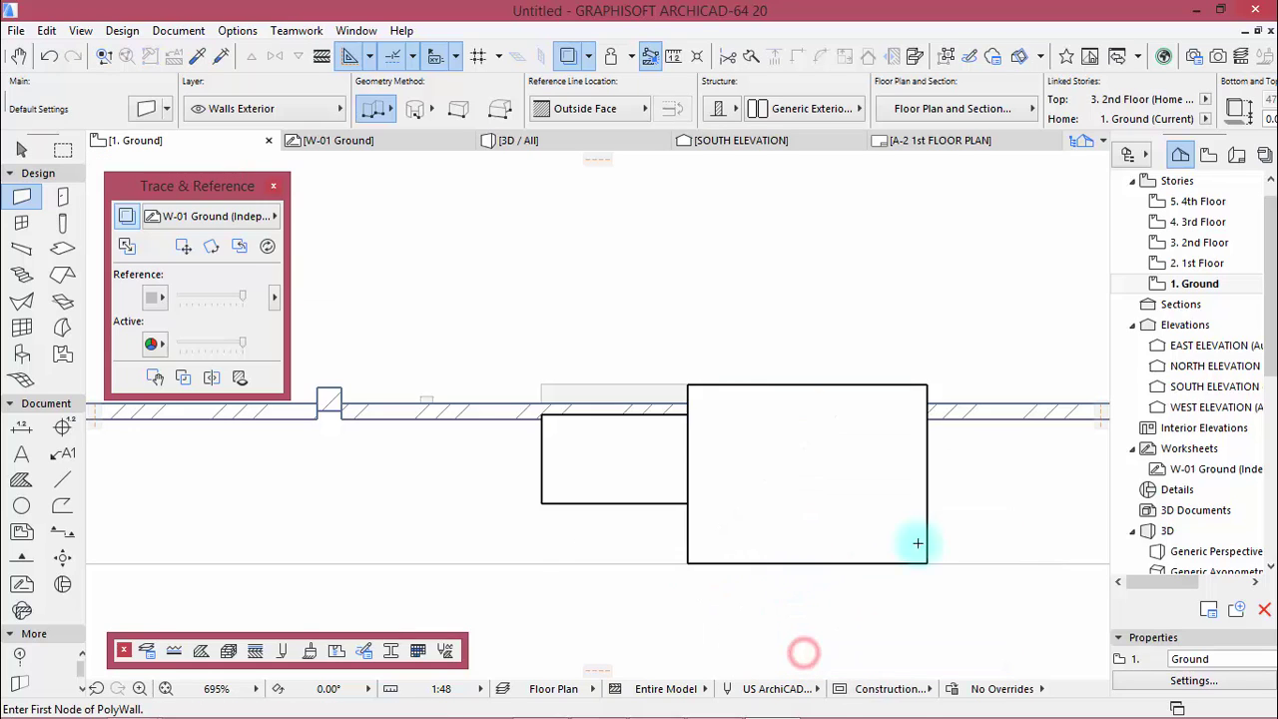
scroll(927, 544, "down", 5)
scroll(174, 539, "up", 2)
scroll(209, 575, "up", 2)
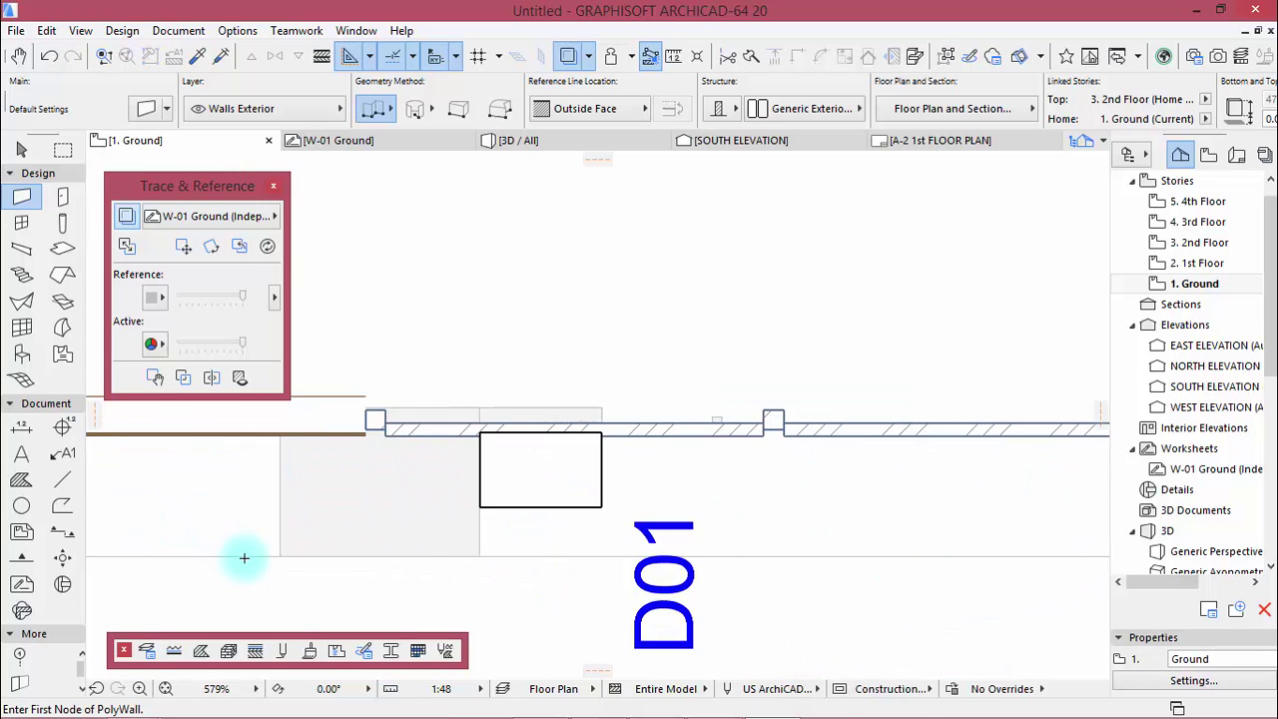
Draw the left wall block beside the opening with the reference line on the inside face.
left_click(281, 554)
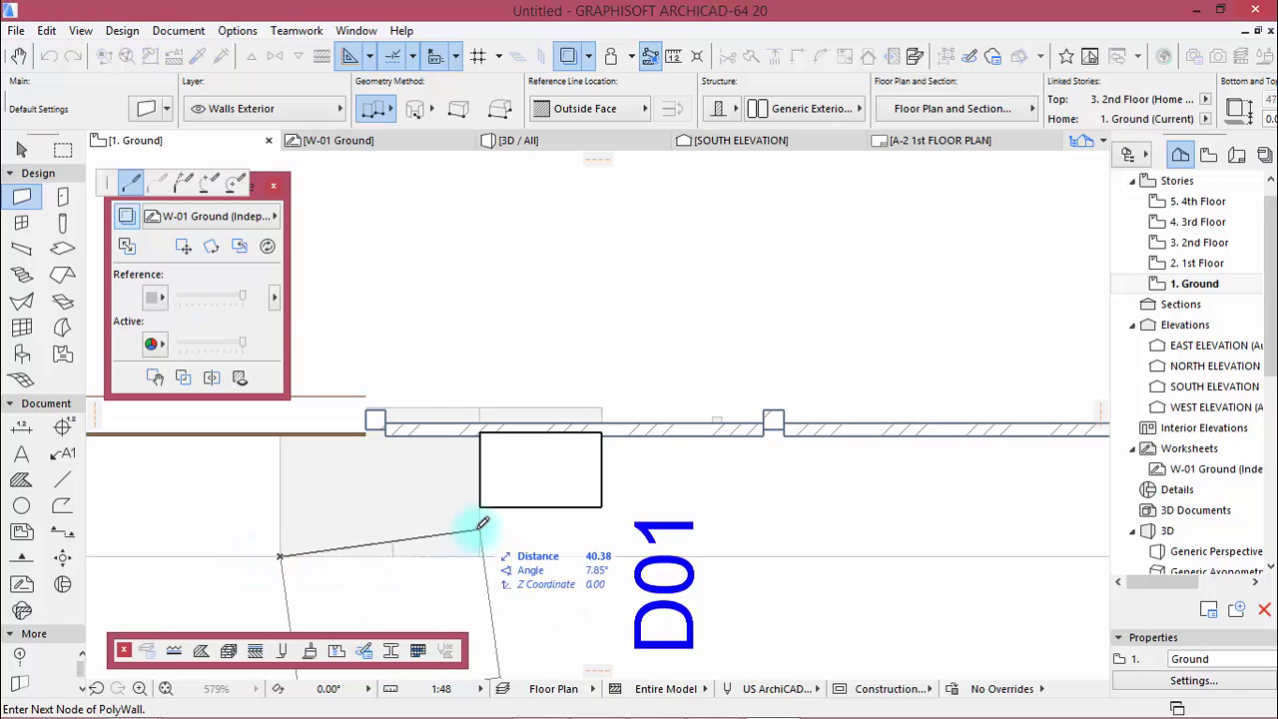
left_click(599, 110)
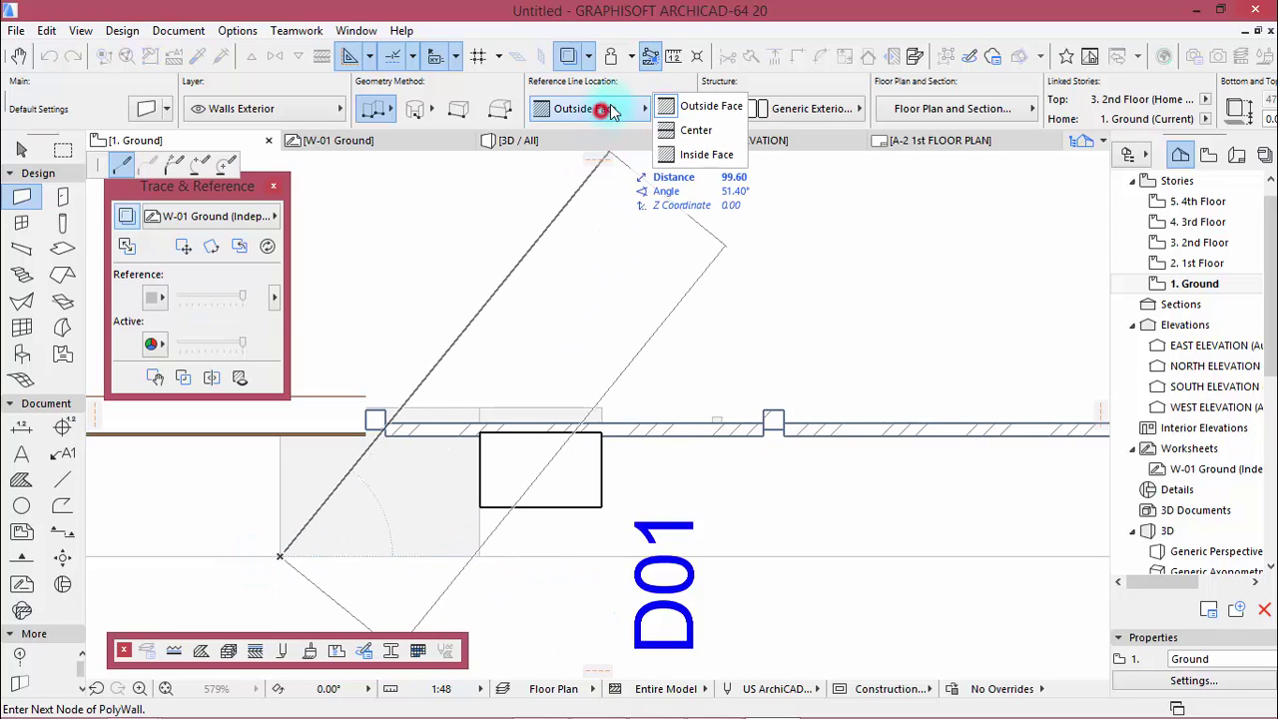
left_click(689, 151)
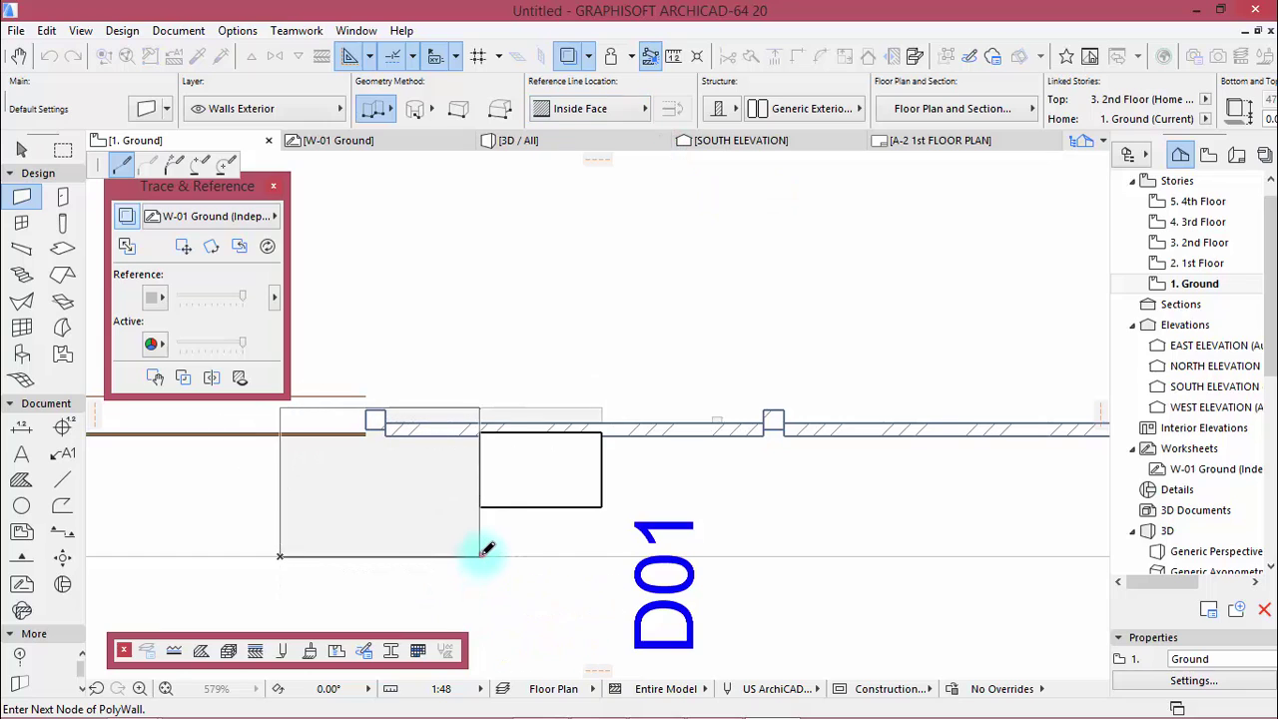
left_click(479, 557)
right_click(552, 537)
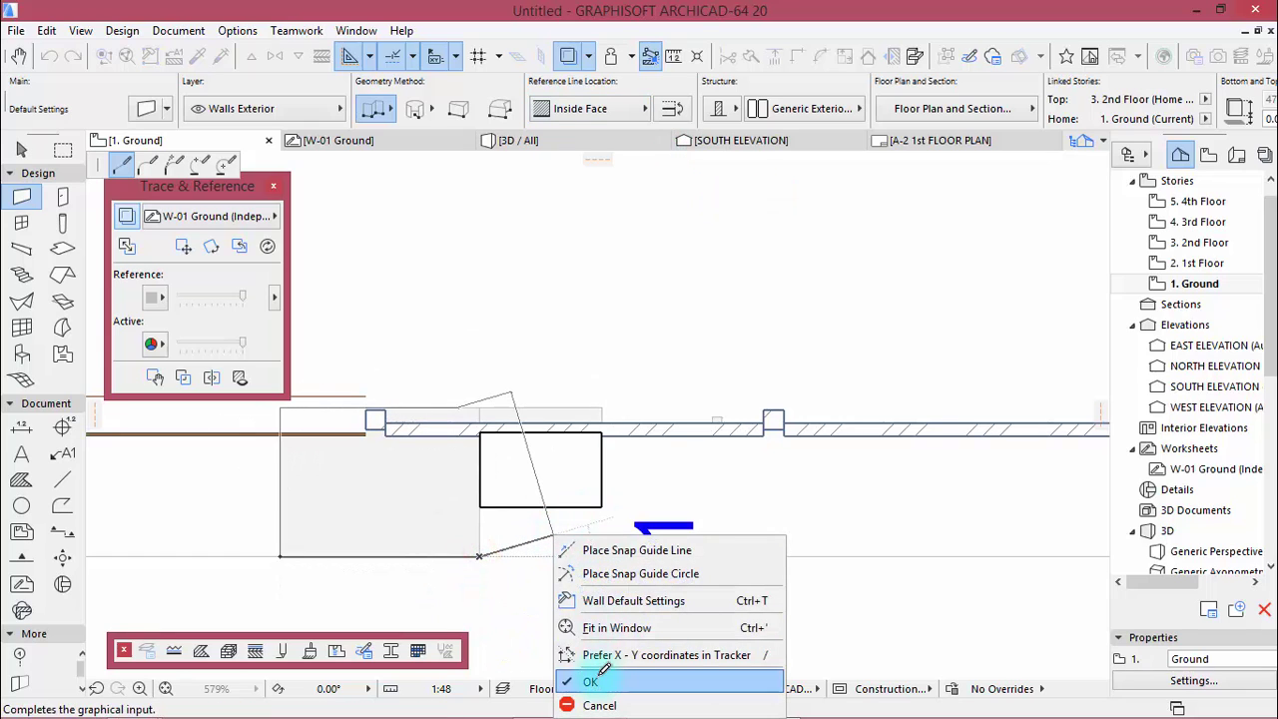
left_click(596, 666)
right_click(577, 551)
left_click(619, 516)
scroll(389, 445, "down", 5)
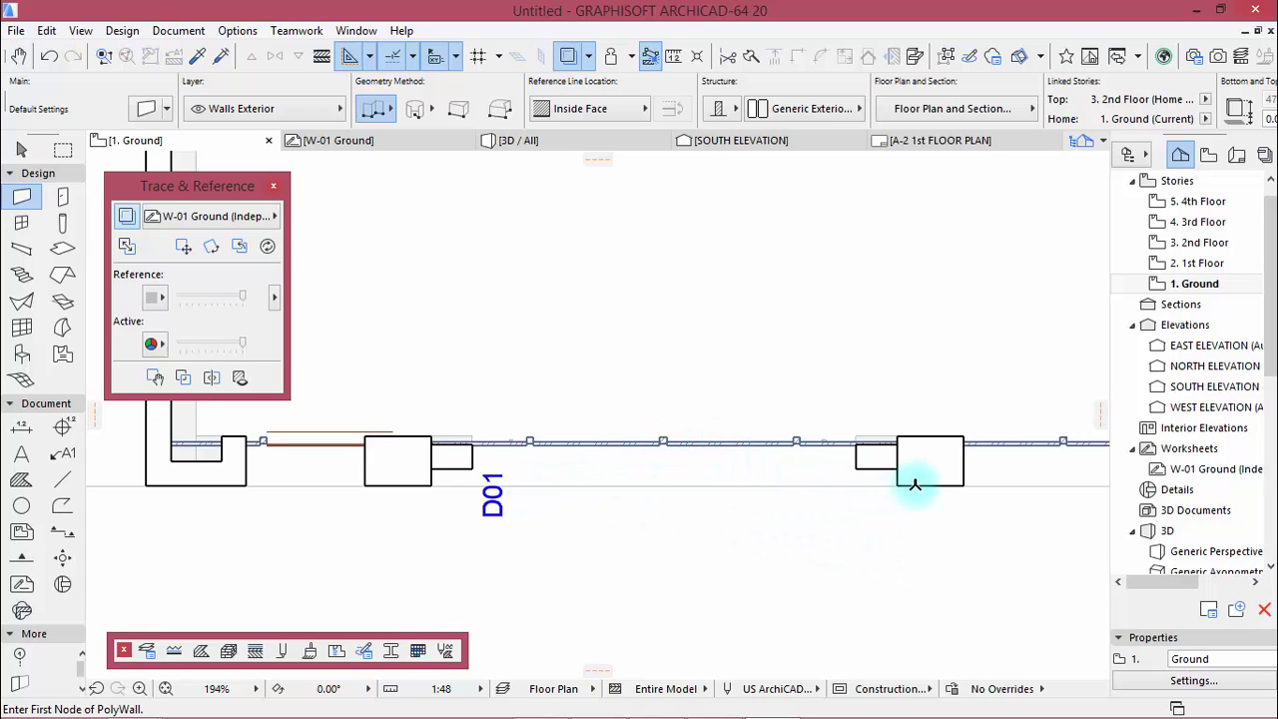
Inspect the right-hand wall block's settings unchanged, then deselect it.
left_click(918, 483)
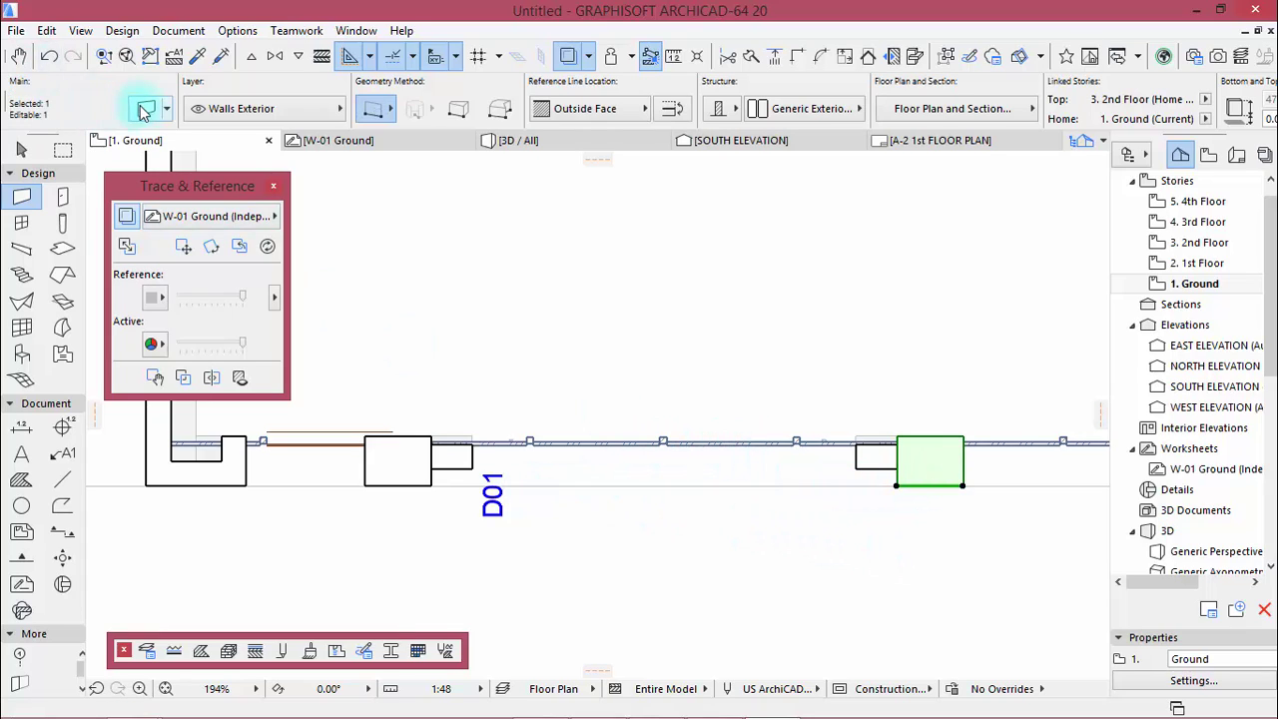
left_click(145, 109)
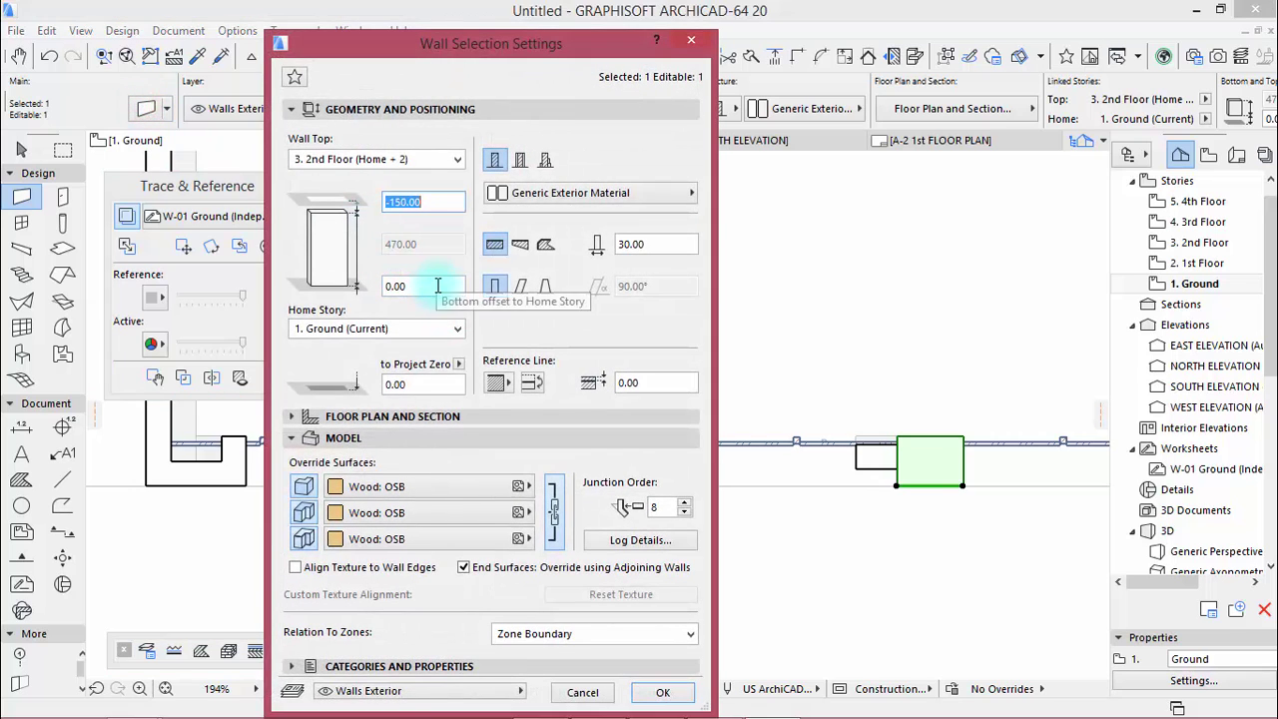
key("Return")
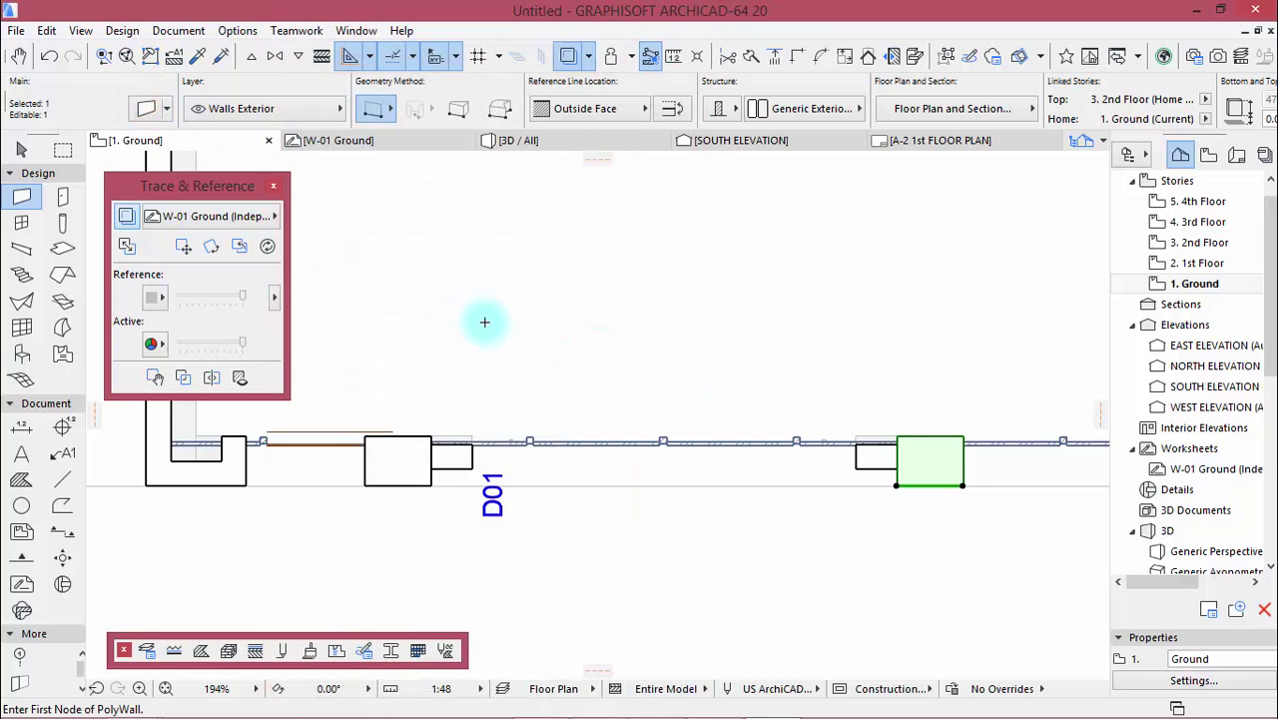
key("Escape")
Set the wall defaults to an unlinked top, height 30 and bottom offset 470.
left_click(146, 110)
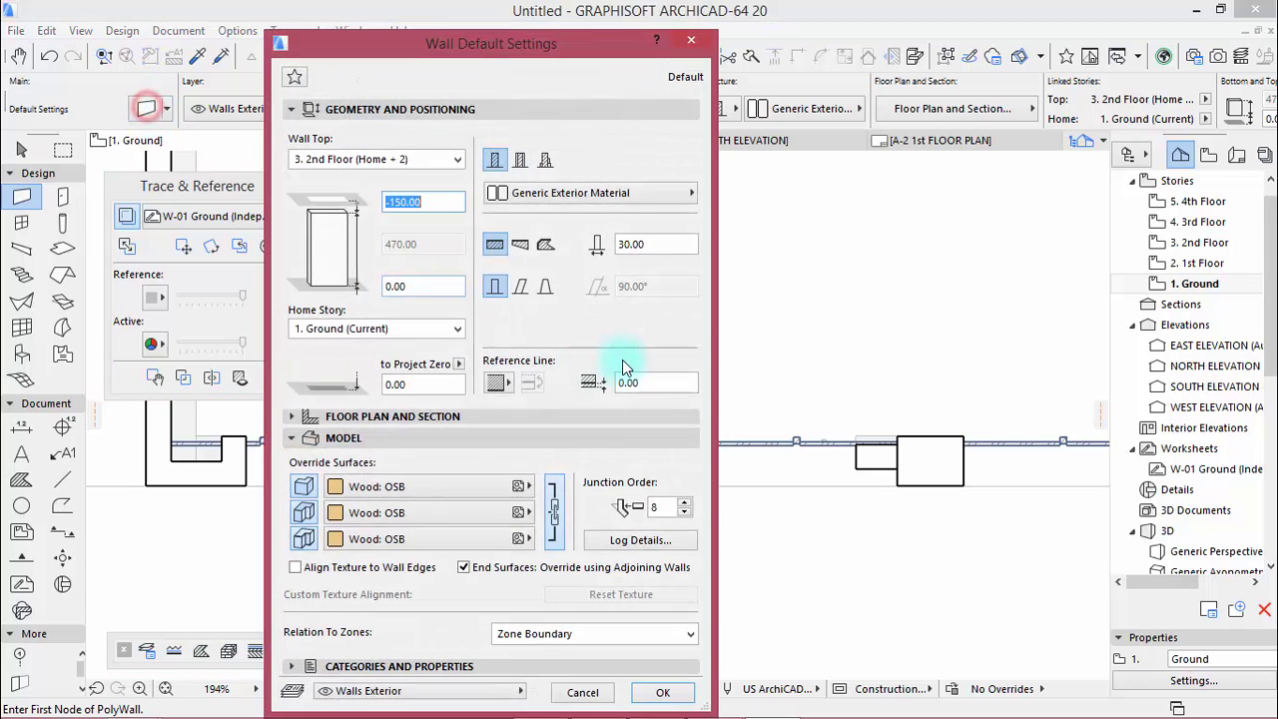
left_click(667, 249)
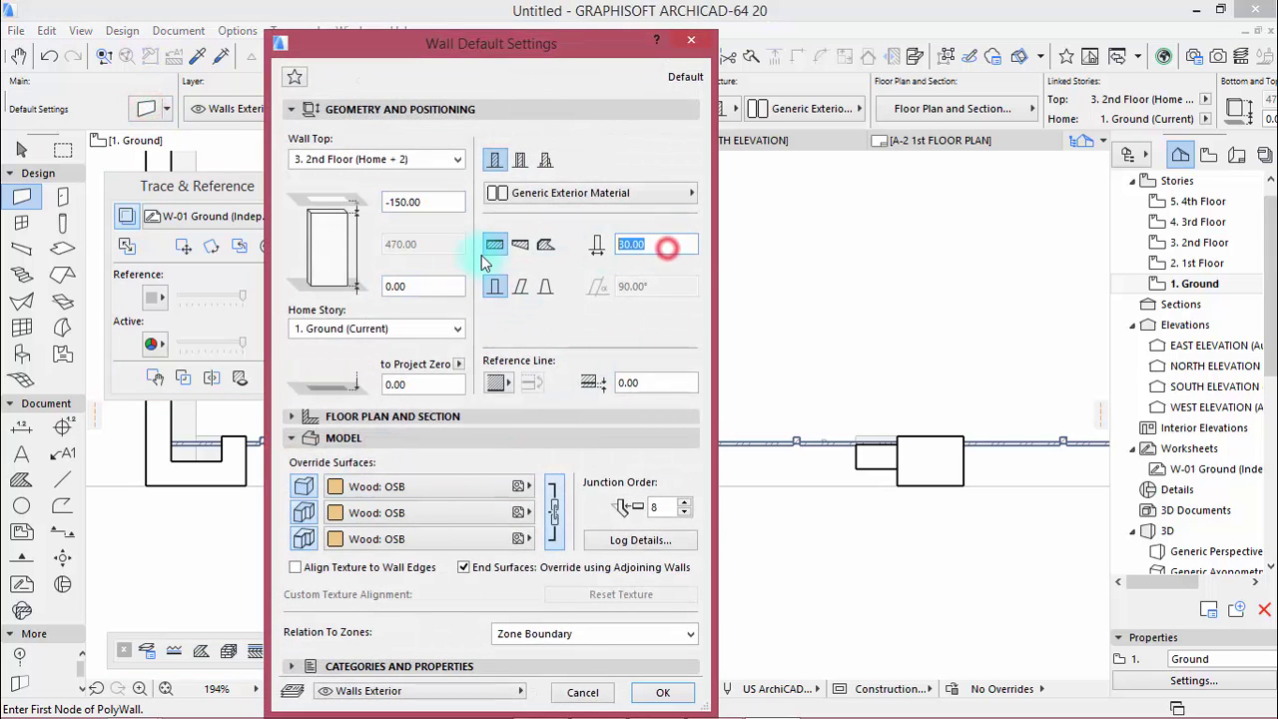
left_click(365, 163)
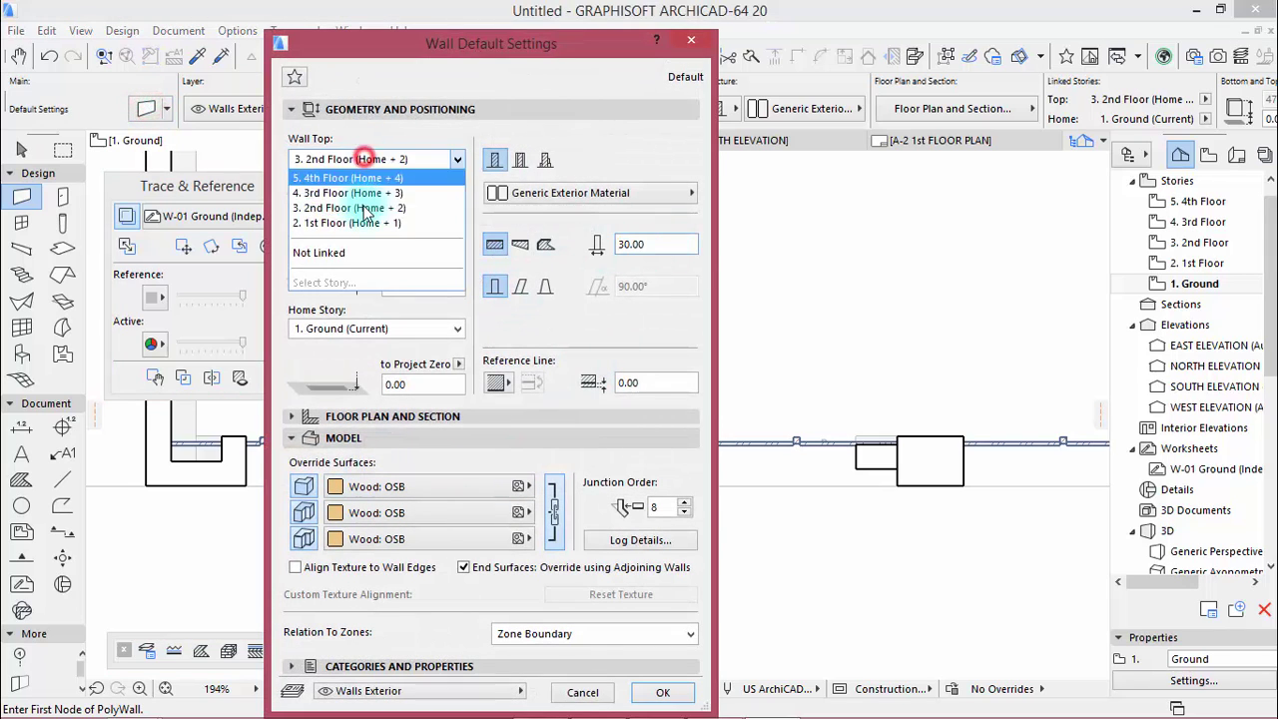
left_click(320, 252)
double_click(427, 246)
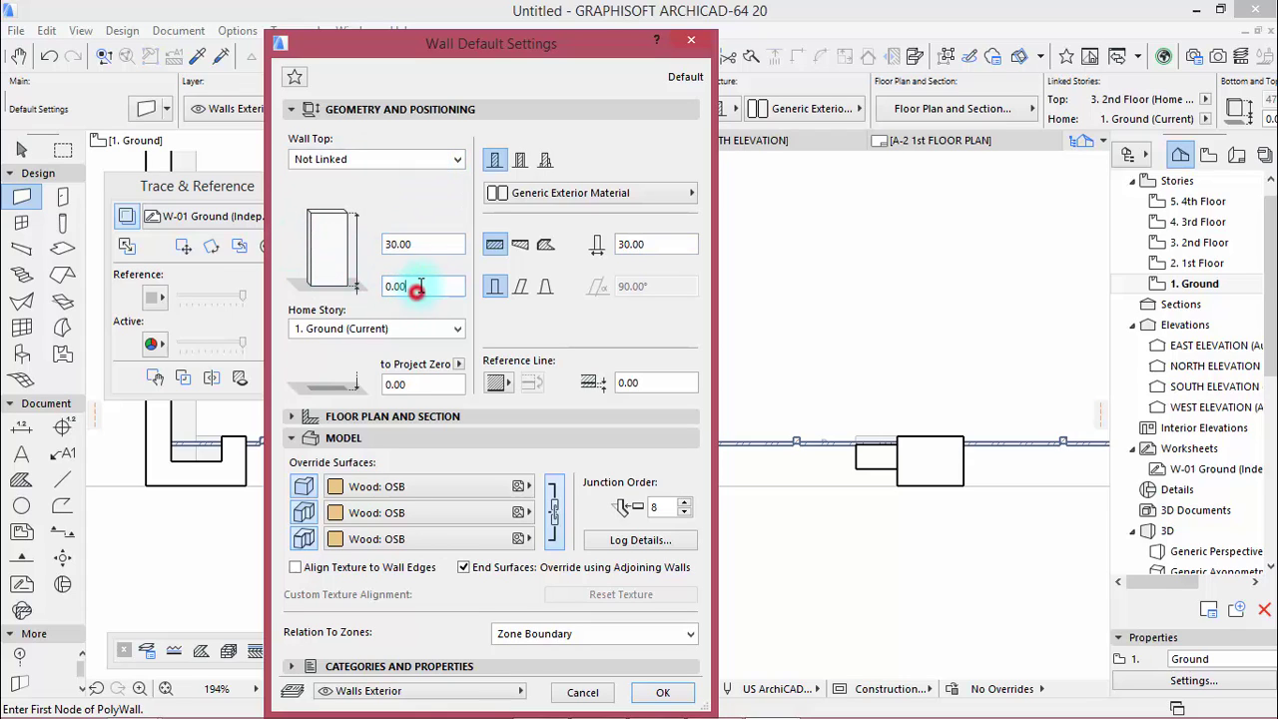
left_click_drag(419, 286, 278, 290)
type("470")
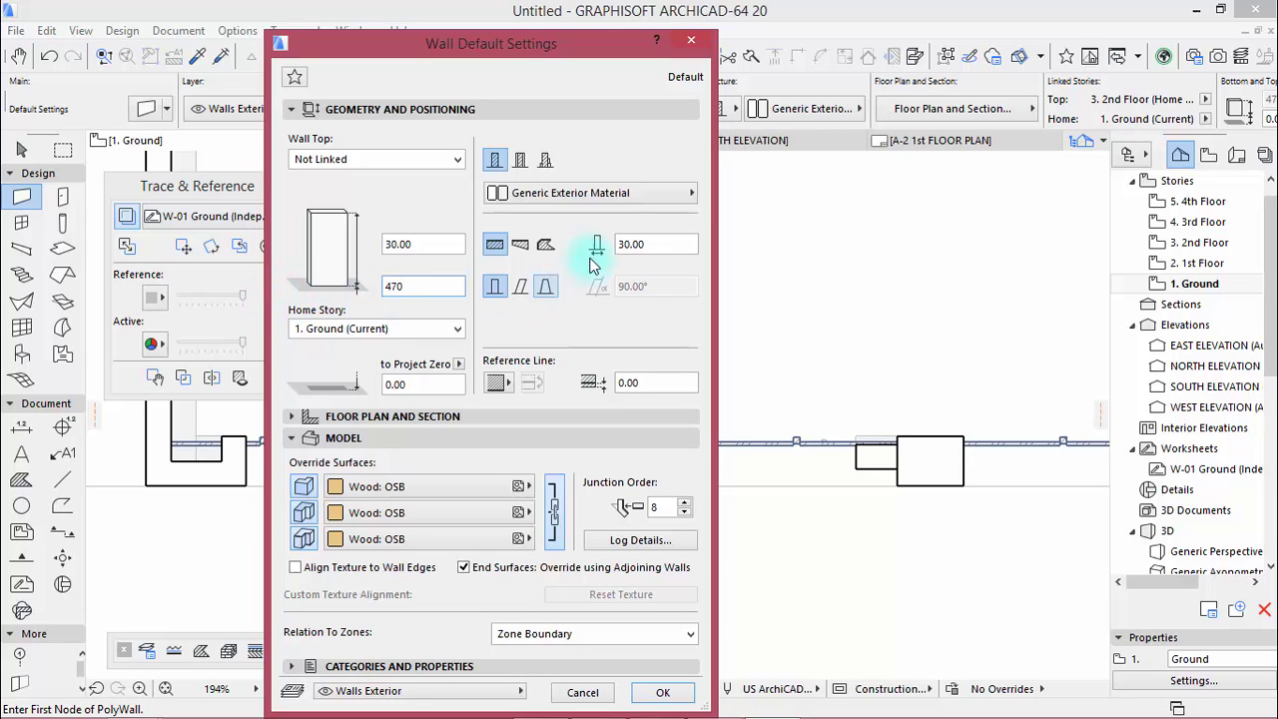
left_click(659, 244)
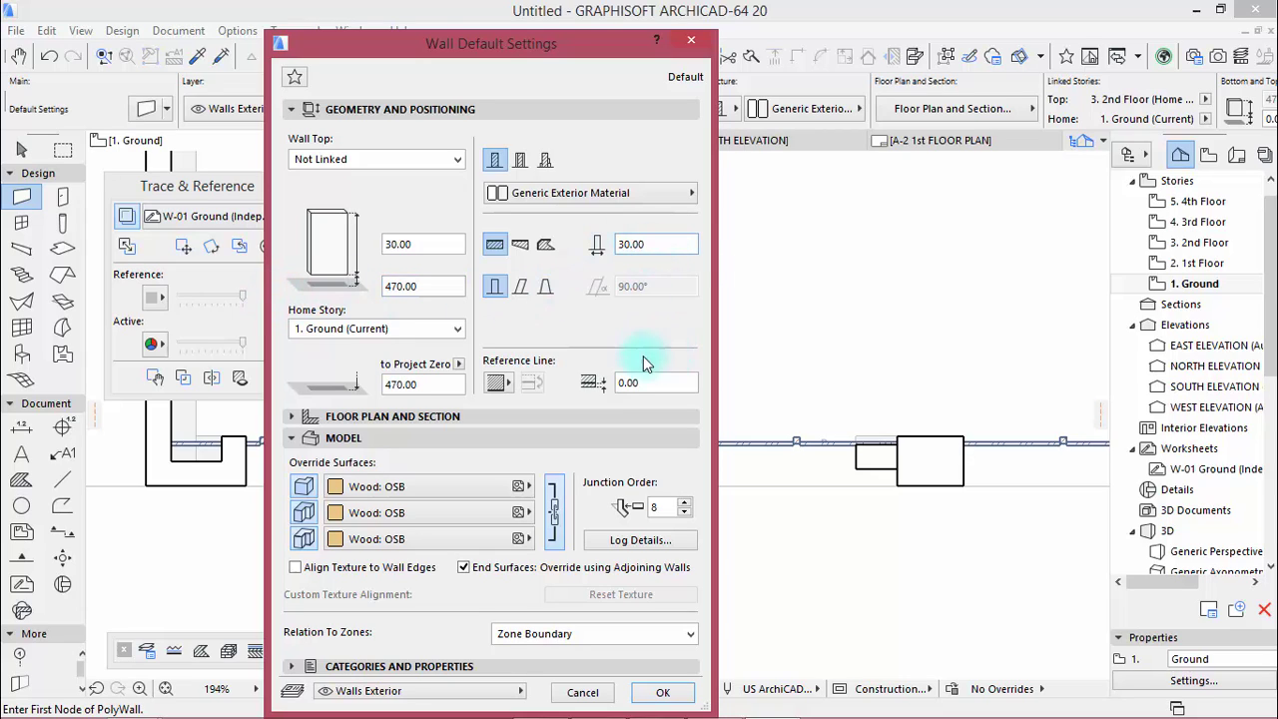
Draw a 30-high wooden lintel wall across the D01 opening using Outside Face reference, then view the arch in 3D.
left_click(659, 692)
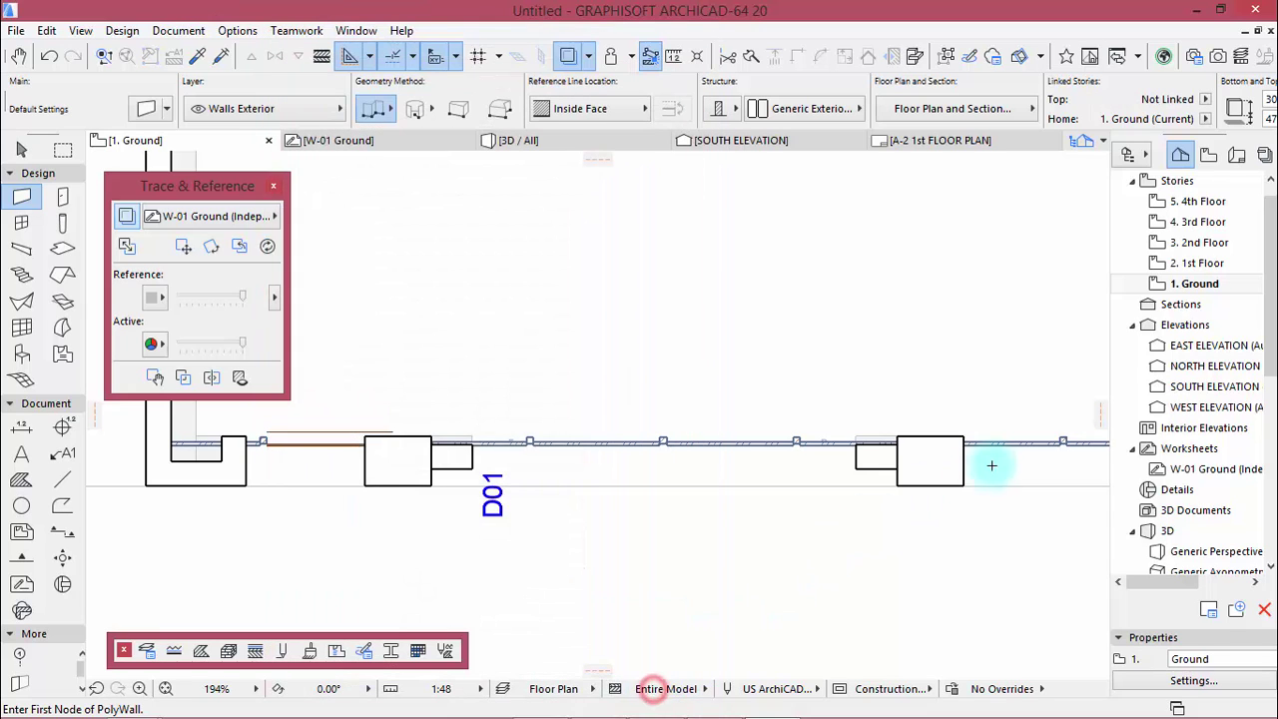
left_click(964, 484)
left_click(599, 112)
left_click(679, 100)
left_click(365, 482)
right_click(434, 531)
left_click(477, 679)
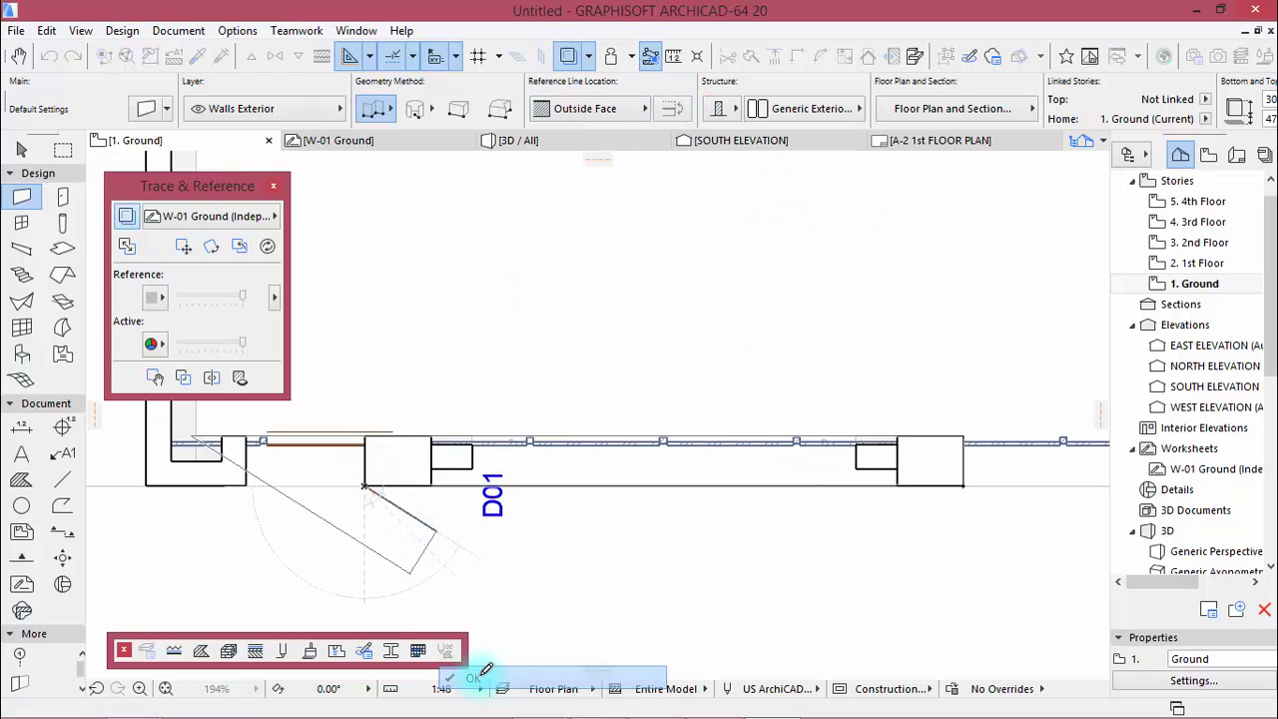
key("F3")
mouse_move(476, 524)
middle_mouse_down("shift")
mouse_move(590, 505)
mouse_move(465, 502)
mouse_move(423, 557)
middle_mouse_up("shift")
Select the entrance curtain wall, enter its edit mode, and hide the Environment to isolate its grid.
scroll(422, 561, "up", 2)
scroll(423, 554, "up", 3)
scroll(423, 552, "up", 1)
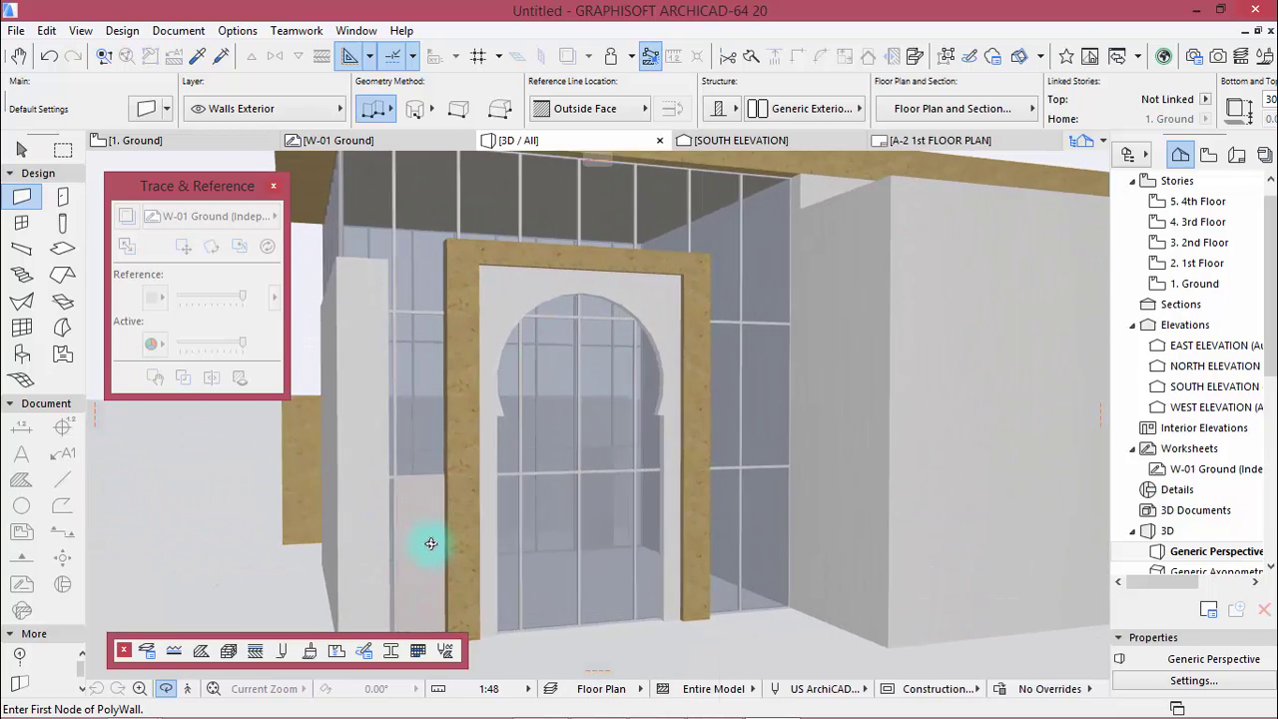
scroll(429, 539, "up", 2)
scroll(428, 532, "up", 2)
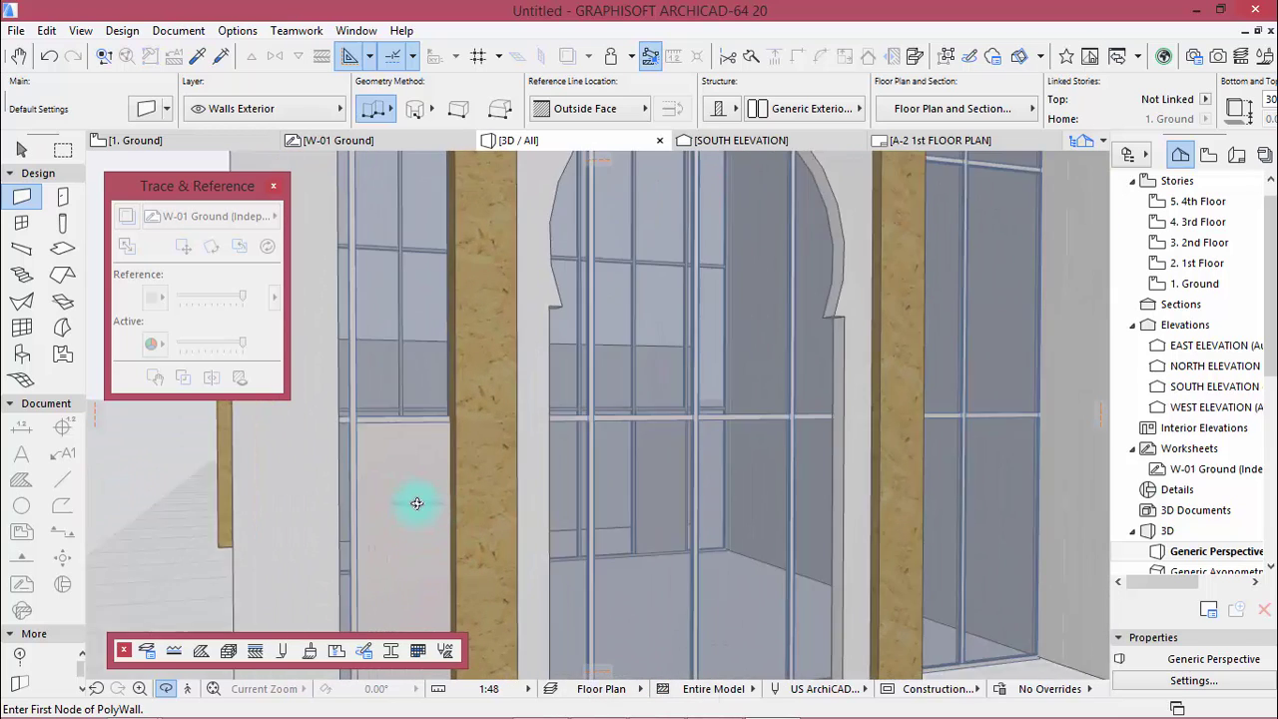
scroll(397, 465, "down", 2)
scroll(396, 462, "down", 2)
scroll(396, 462, "down", 1)
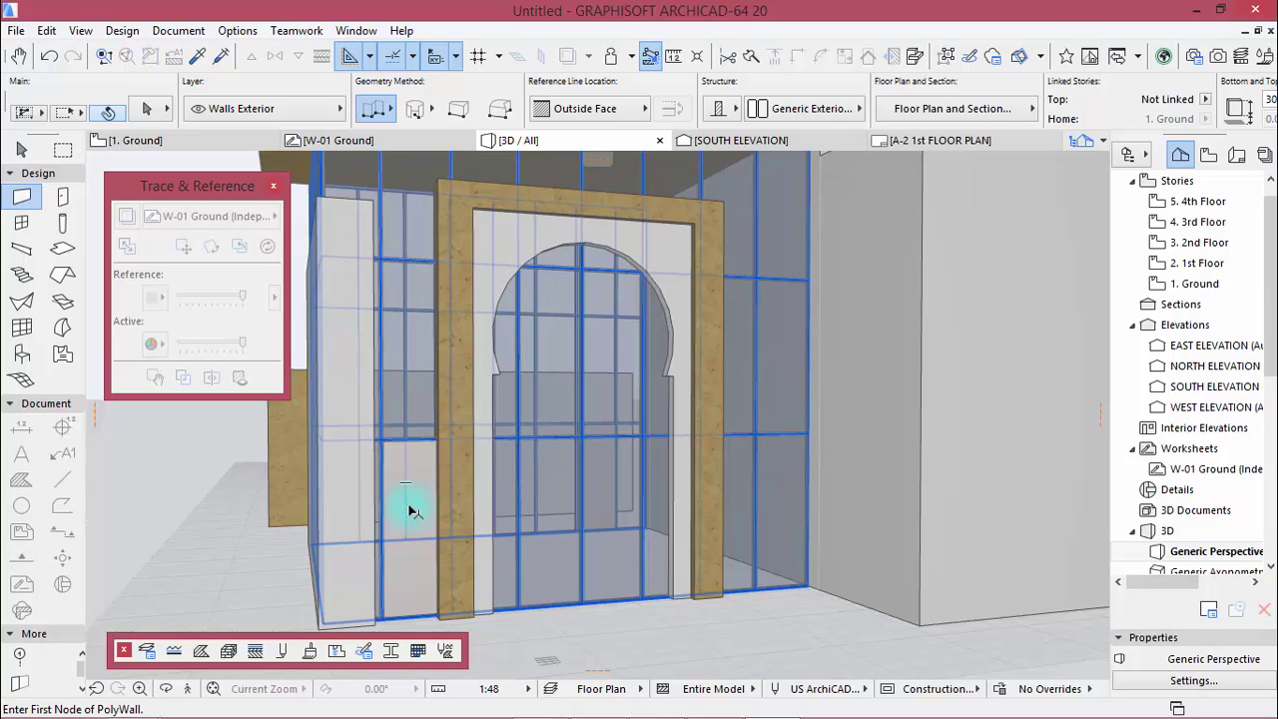
left_click(409, 508)
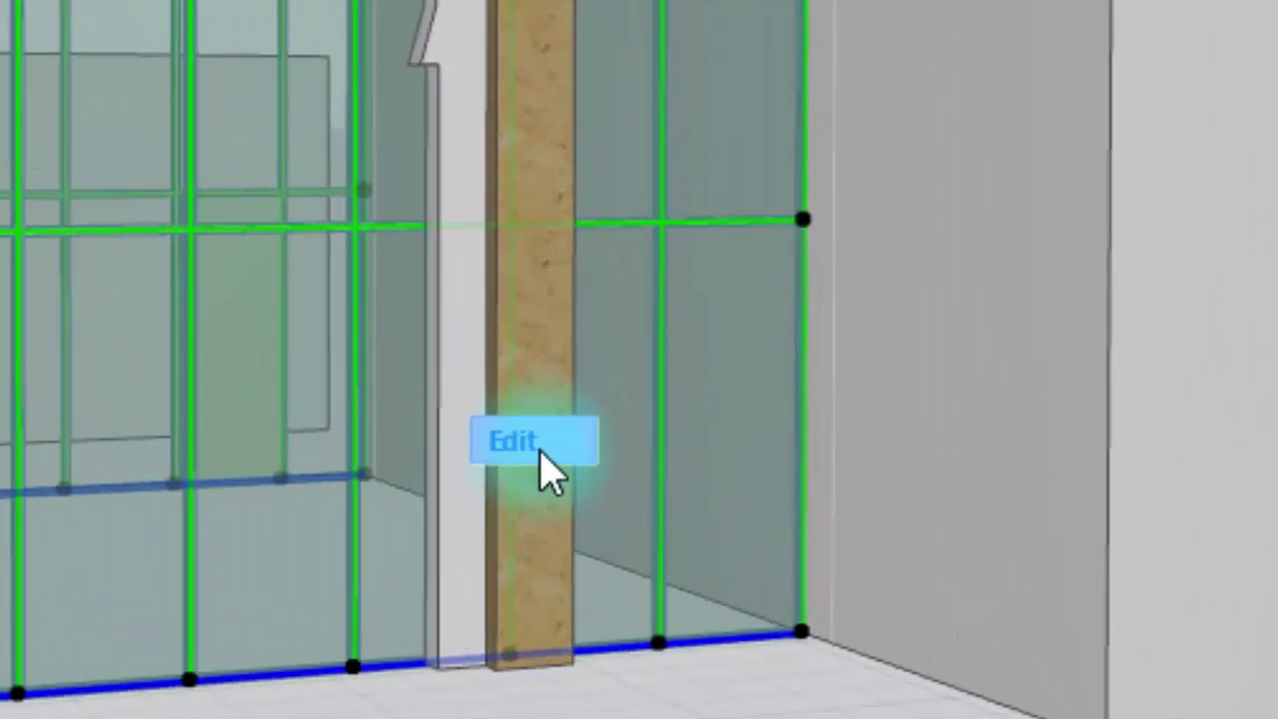
left_click(675, 504)
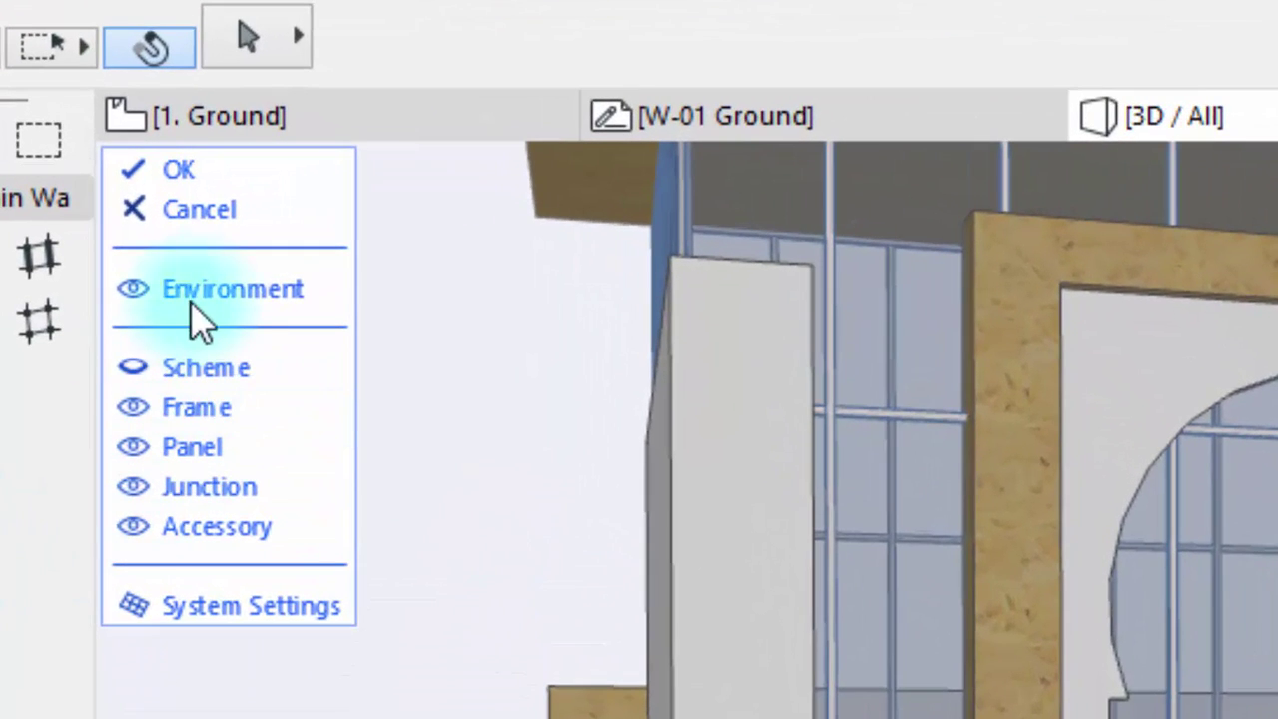
left_click(120, 289)
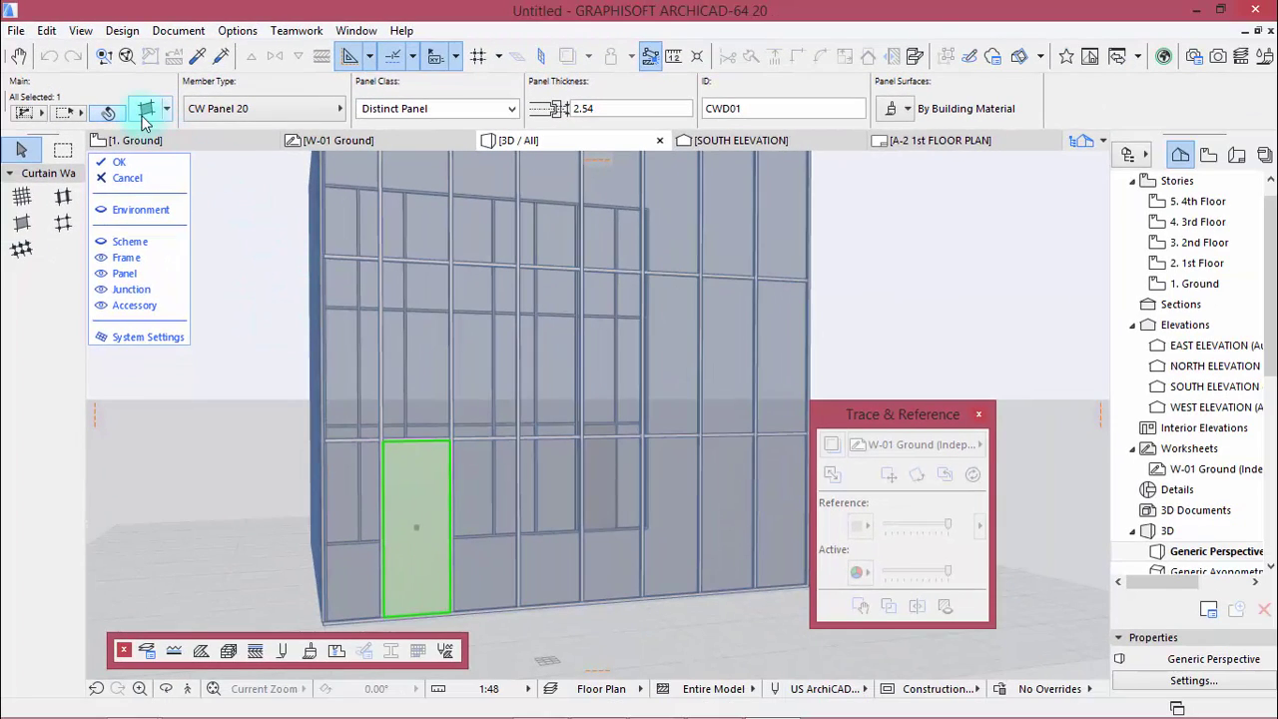
Set the selected panel to Generic type with Glass: Blue/Ice* on all its surfaces.
left_click(146, 110)
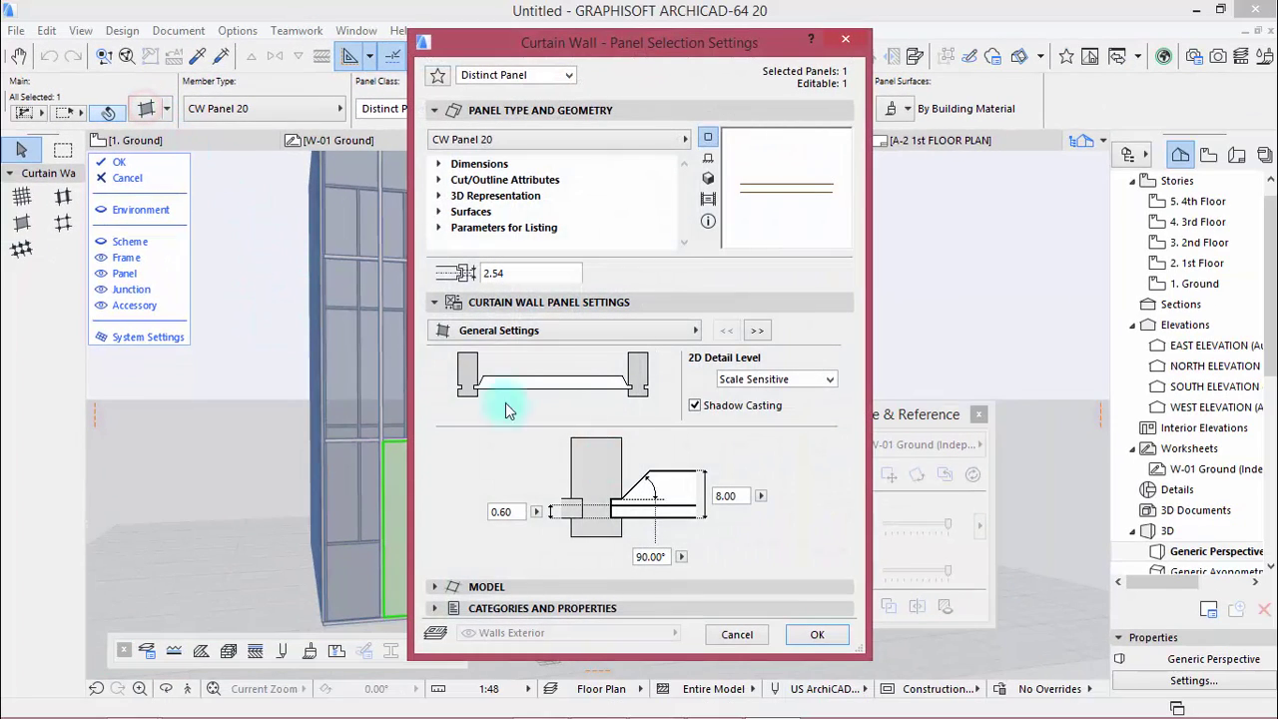
left_click(685, 139)
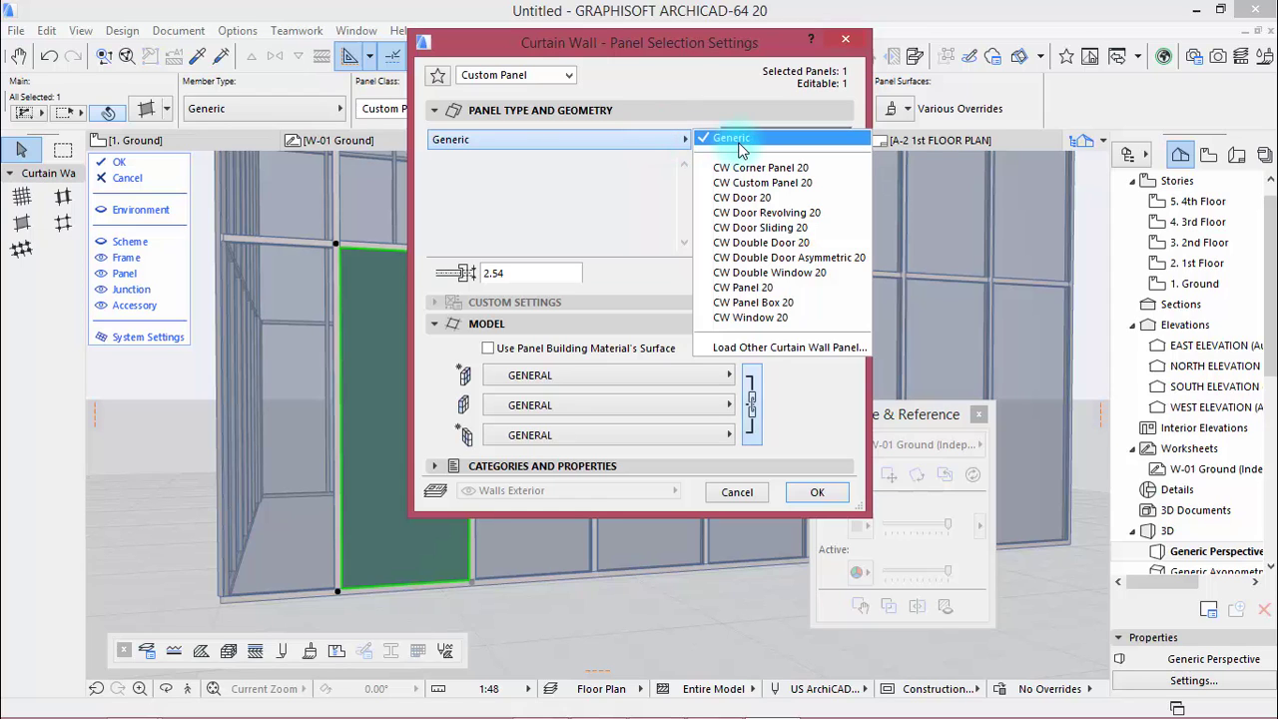
left_click(804, 427)
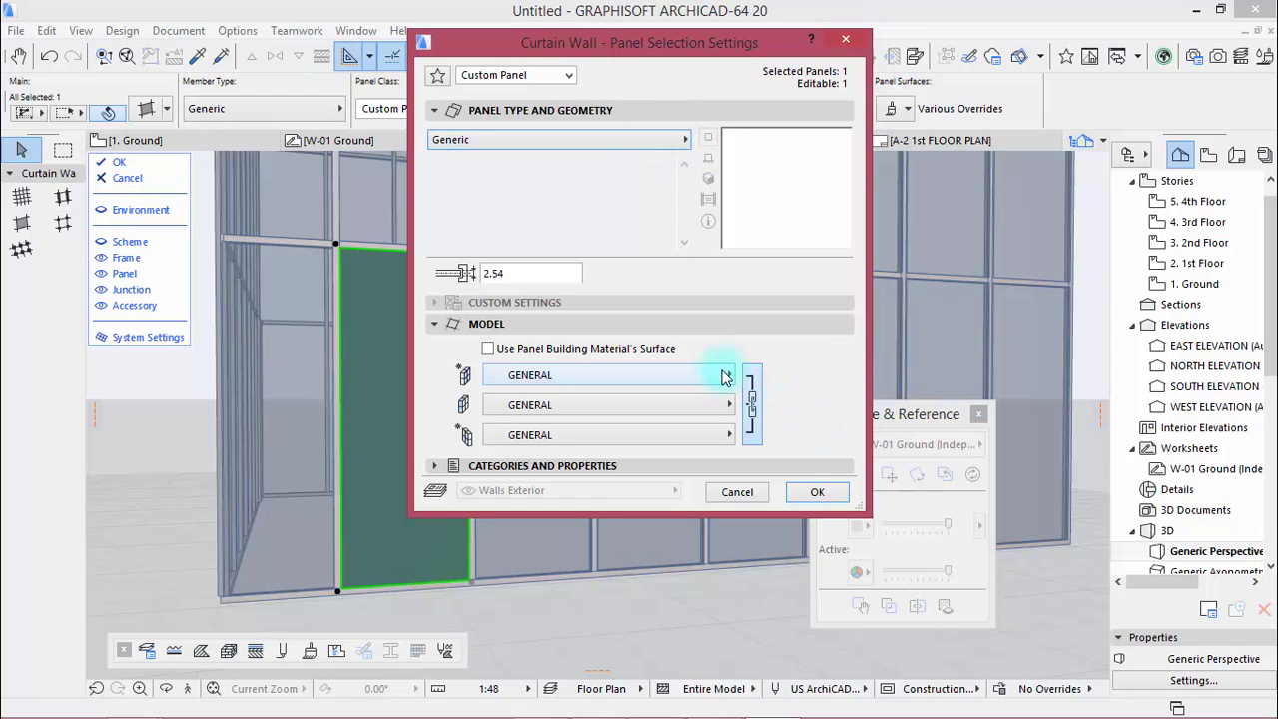
left_click(728, 381)
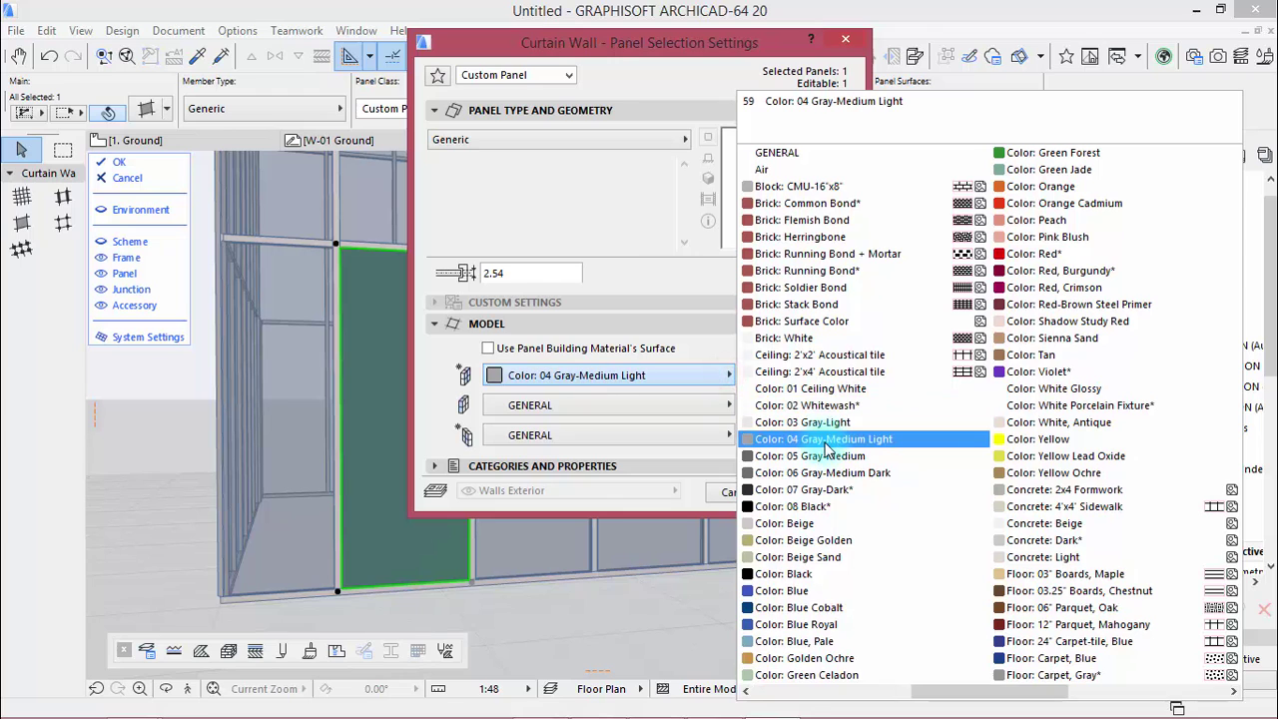
scroll(827, 450, "right", 2)
left_click(794, 237)
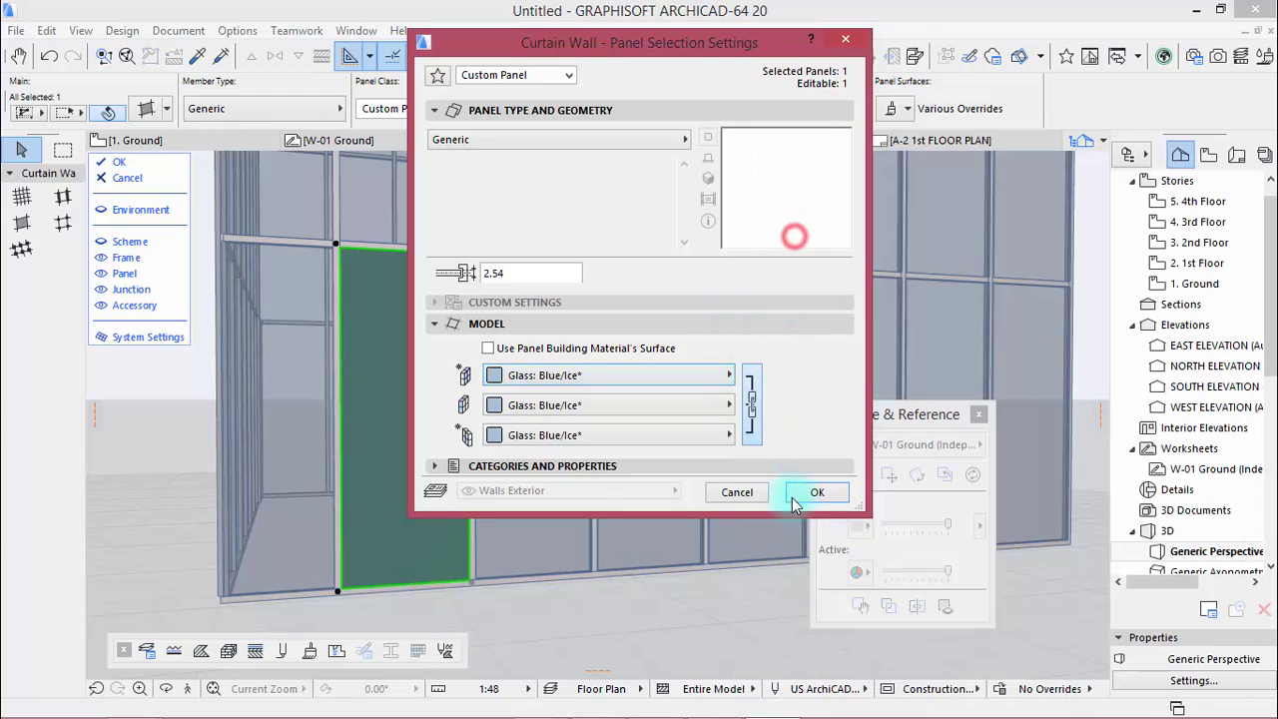
left_click(817, 497)
left_click(599, 637)
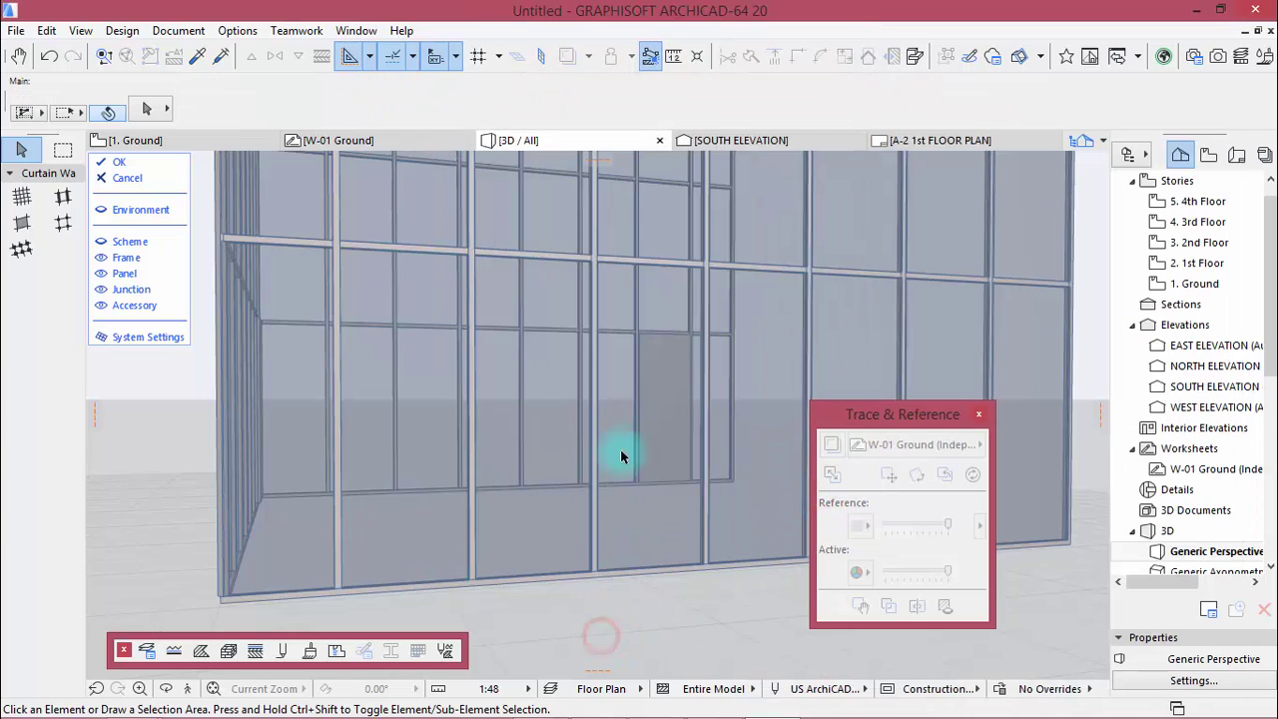
On the left facade, change a curtain wall panel's member type to Generic.
left_click(675, 408)
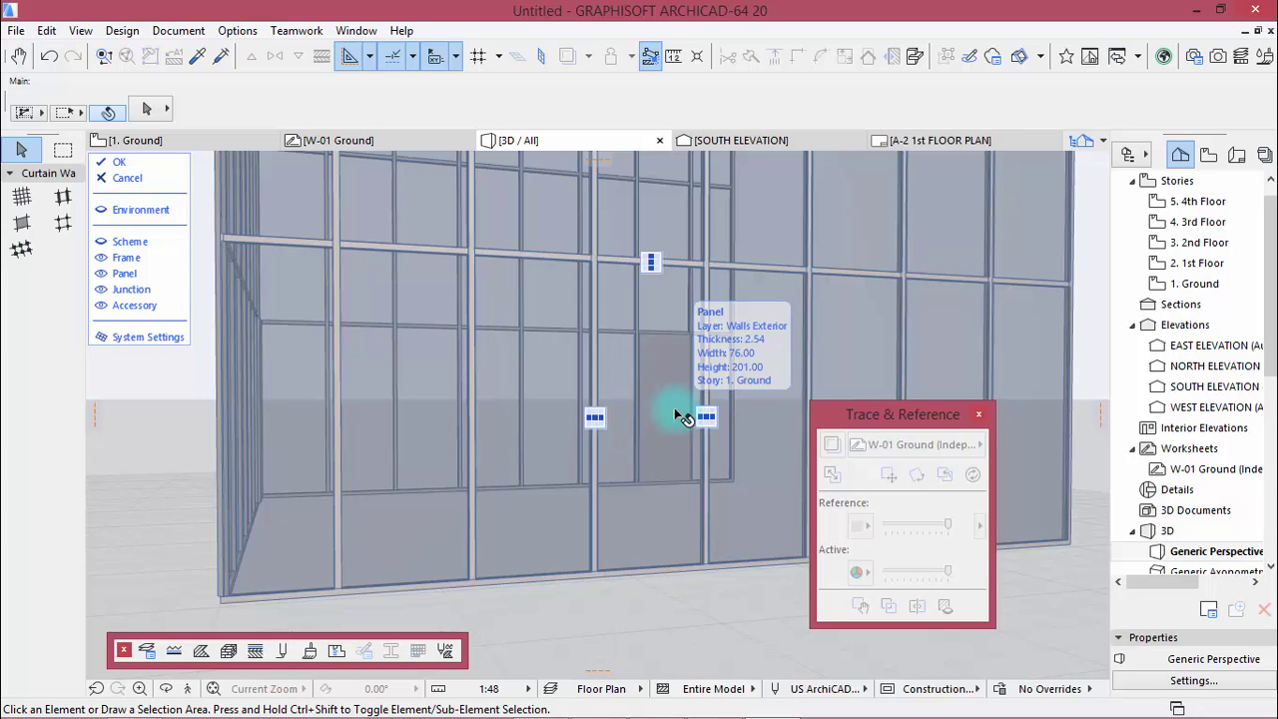
scroll(557, 372, "down", 1)
scroll(557, 372, "down", 2)
scroll(557, 374, "down", 2)
scroll(556, 376, "down", 2)
mouse_move(479, 345)
middle_mouse_down("shift")
mouse_move(528, 363)
mouse_move(747, 331)
mouse_move(397, 361)
mouse_move(171, 427)
mouse_move(213, 428)
middle_mouse_up("shift")
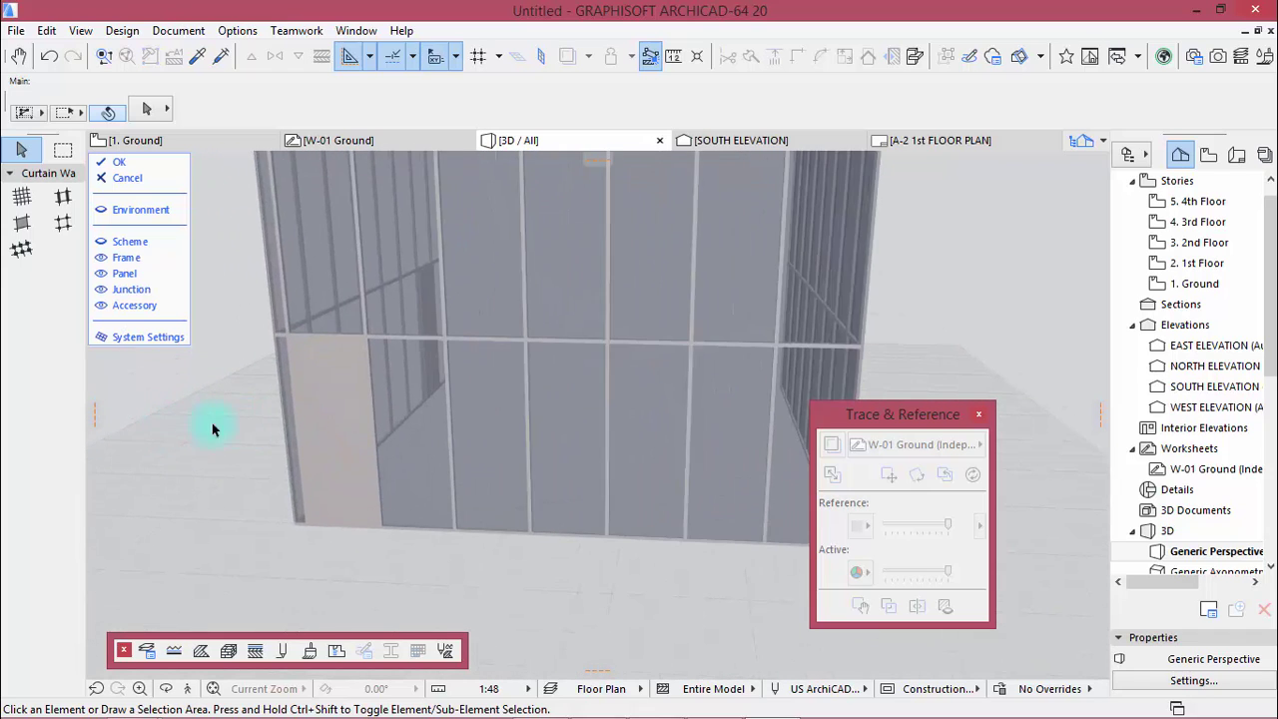
left_click(349, 414)
left_click(300, 107)
left_click(375, 104)
Give that panel custom Glass: Blue/Ice* surfaces instead of its building material's surface.
left_click(148, 108)
left_click(164, 109)
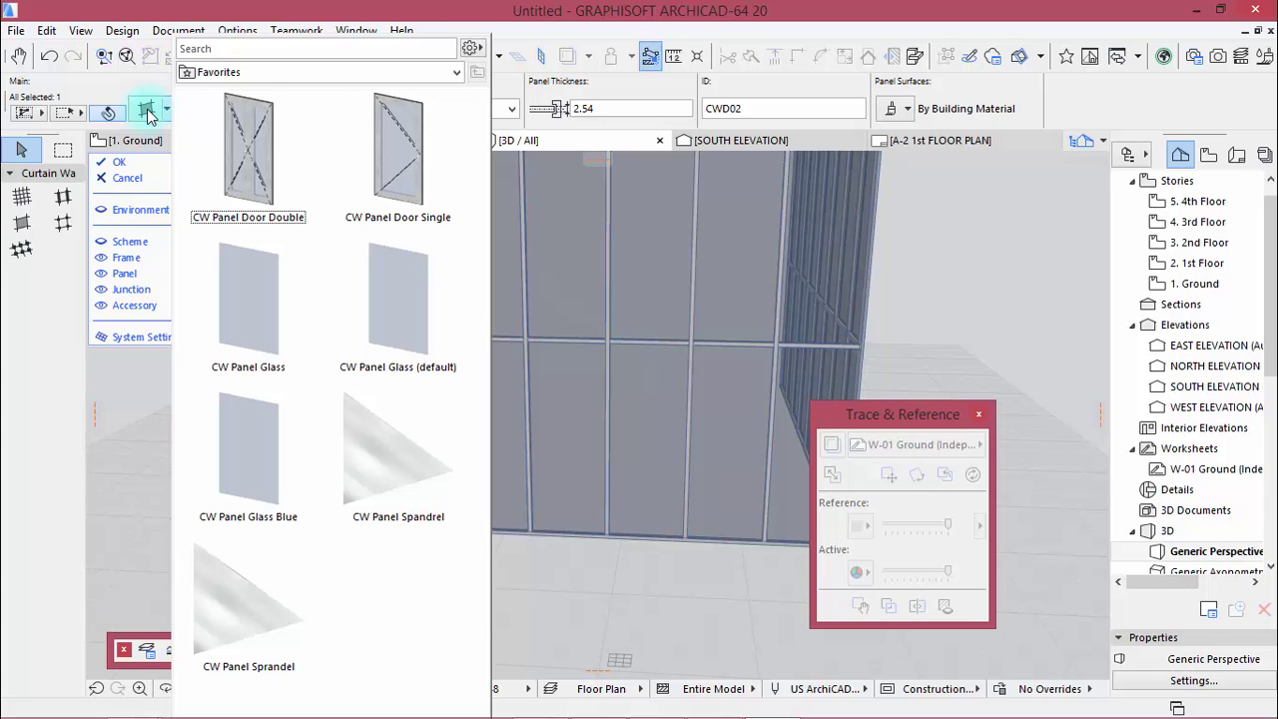
left_click(148, 112)
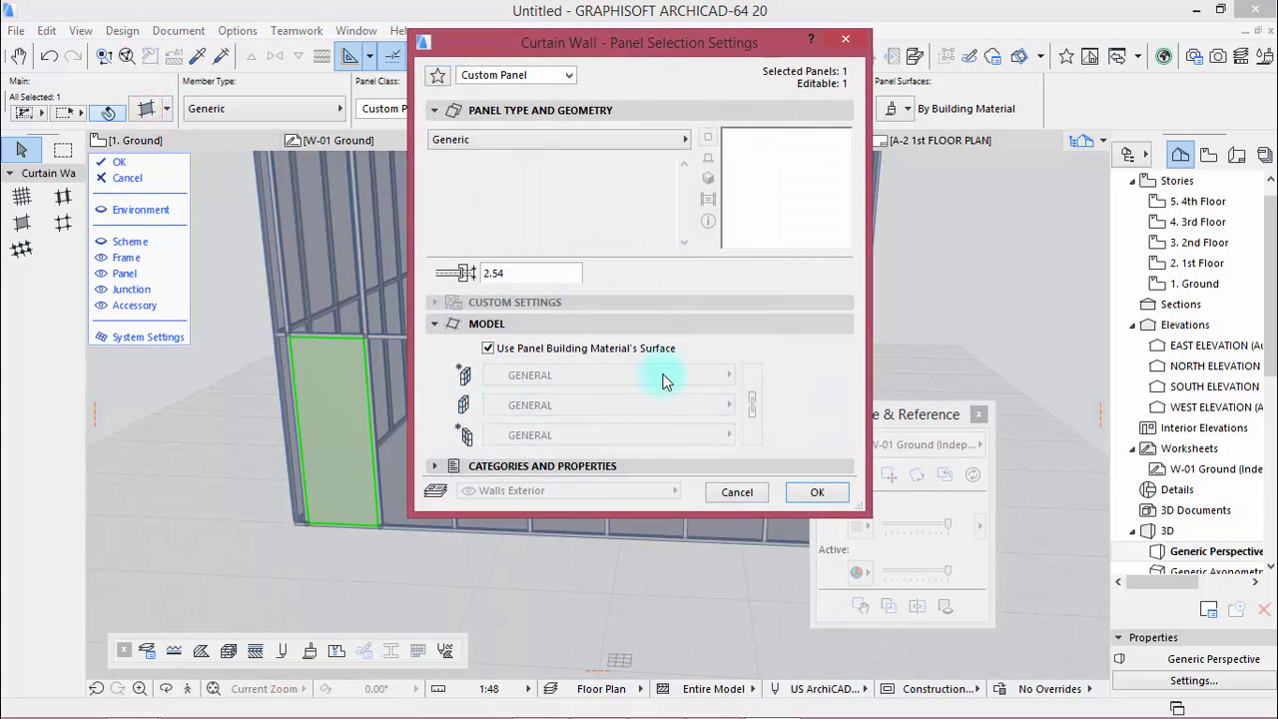
left_click(488, 350)
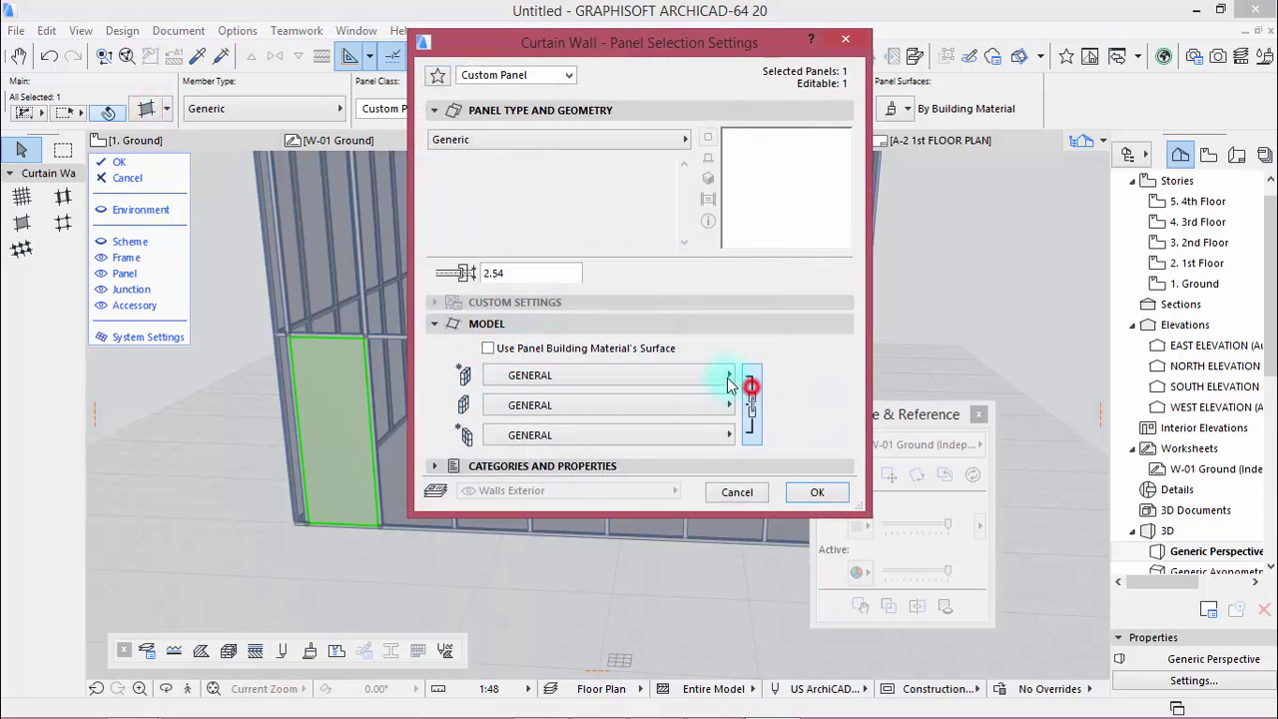
left_click(727, 378)
scroll(826, 539, "down", 5)
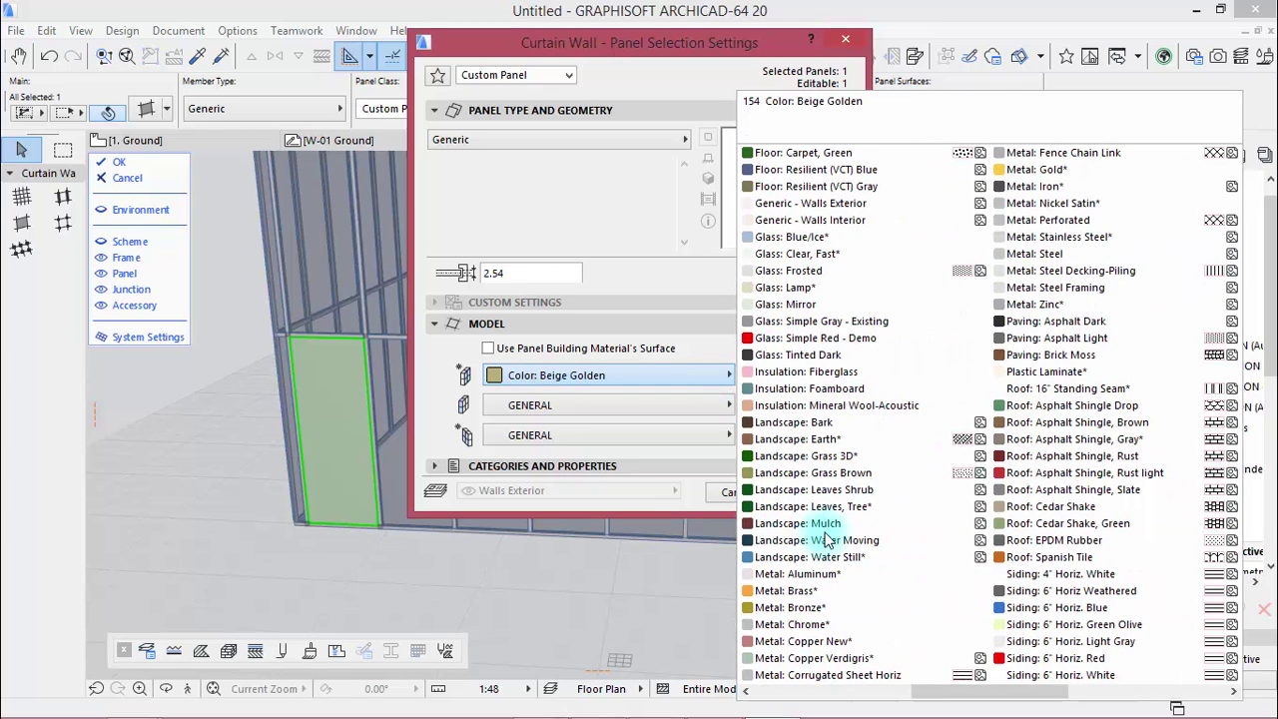
left_click(817, 238)
left_click(816, 495)
left_click(548, 593)
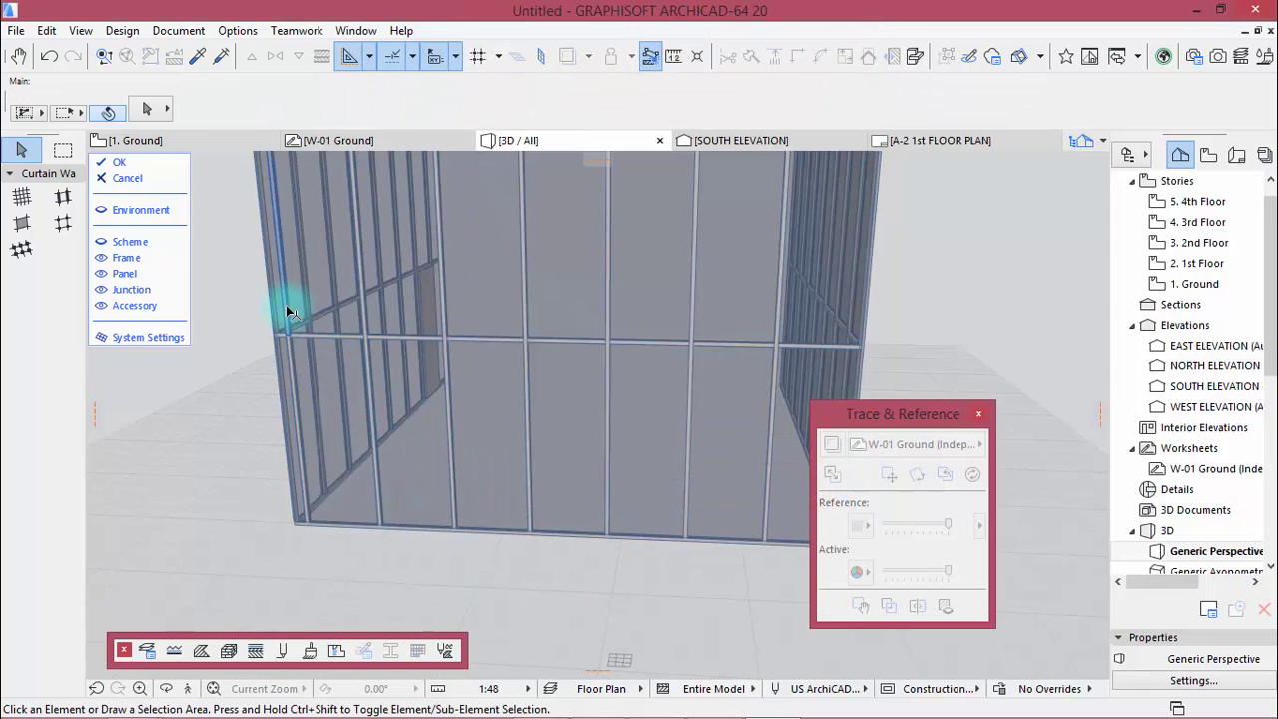
Make a right-facade panel Generic with custom Glass: Blue/Ice* on all surfaces.
middle_click_drag(285, 306, 843, 276, "shift")
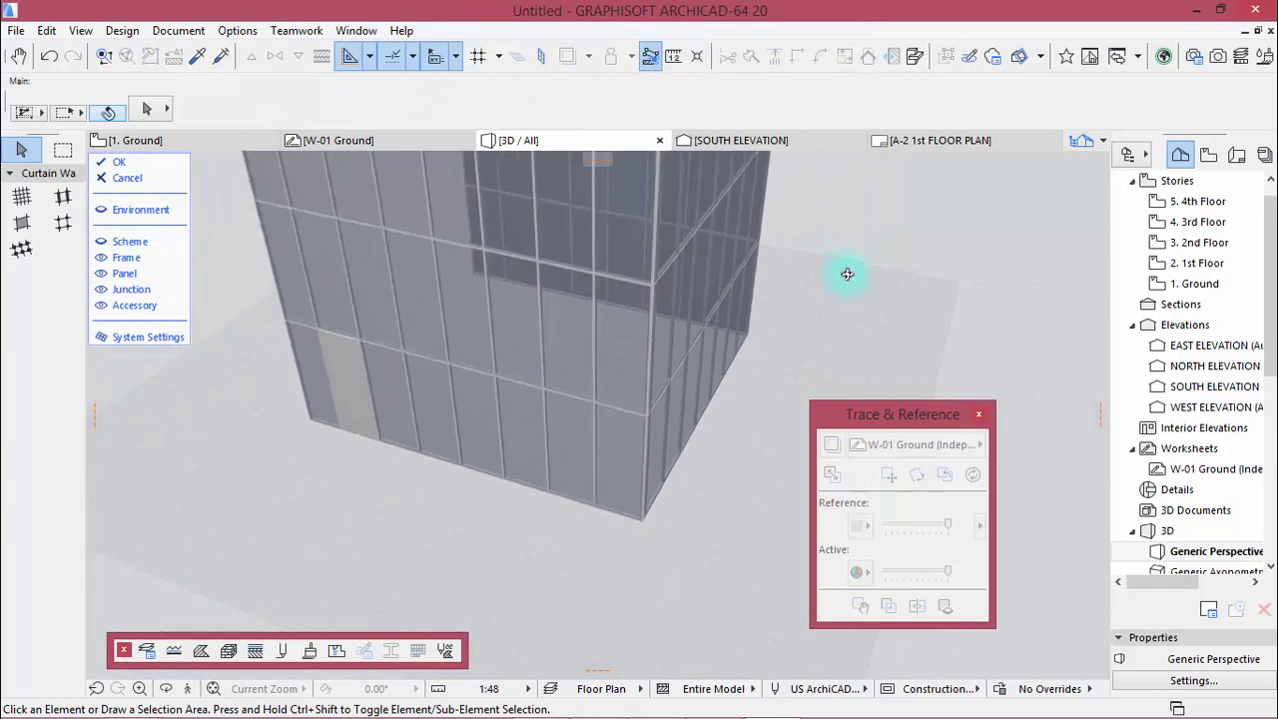
scroll(373, 353, "up", 3)
scroll(399, 360, "up", 2)
left_click(436, 367)
left_click(266, 108)
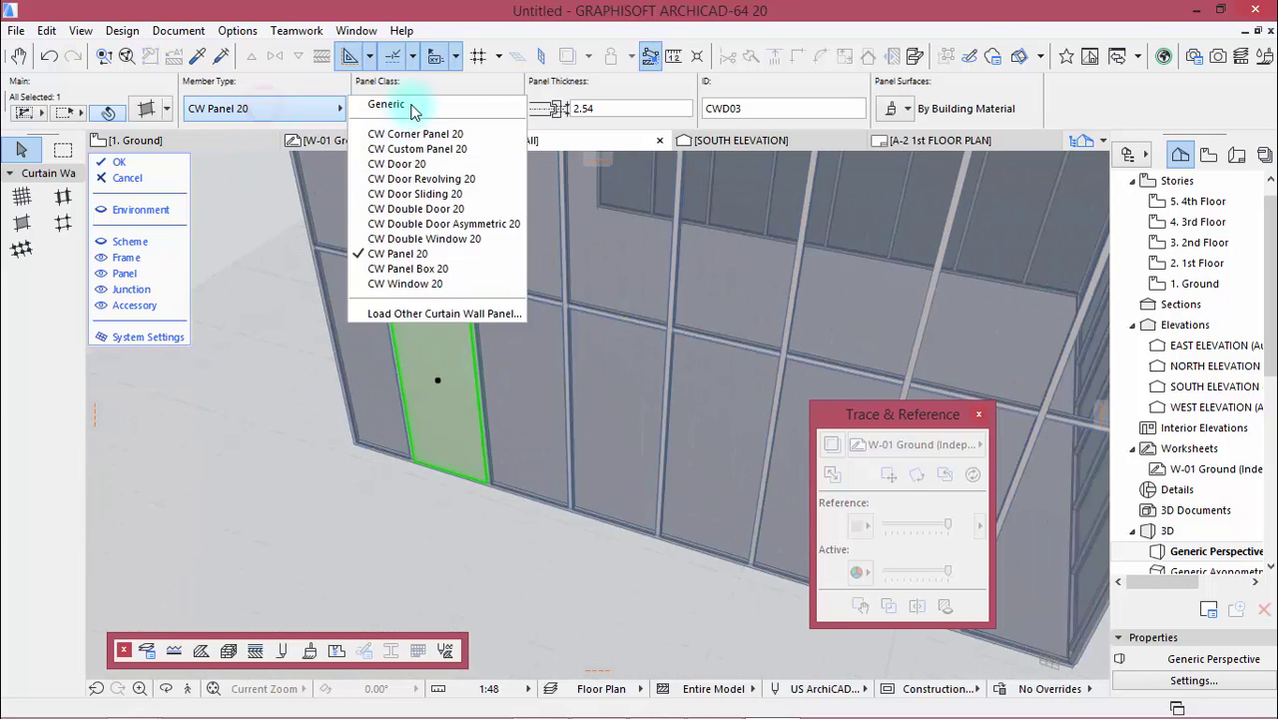
left_click(379, 108)
left_click(141, 108)
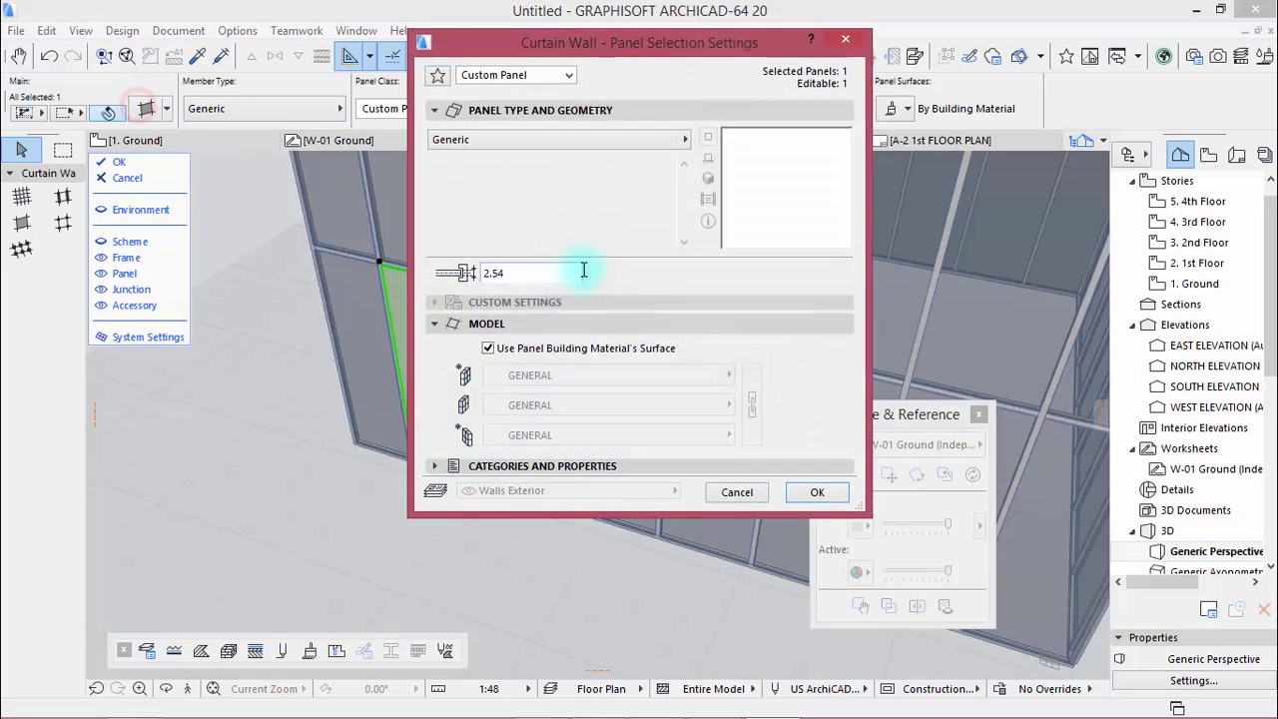
left_click(490, 349)
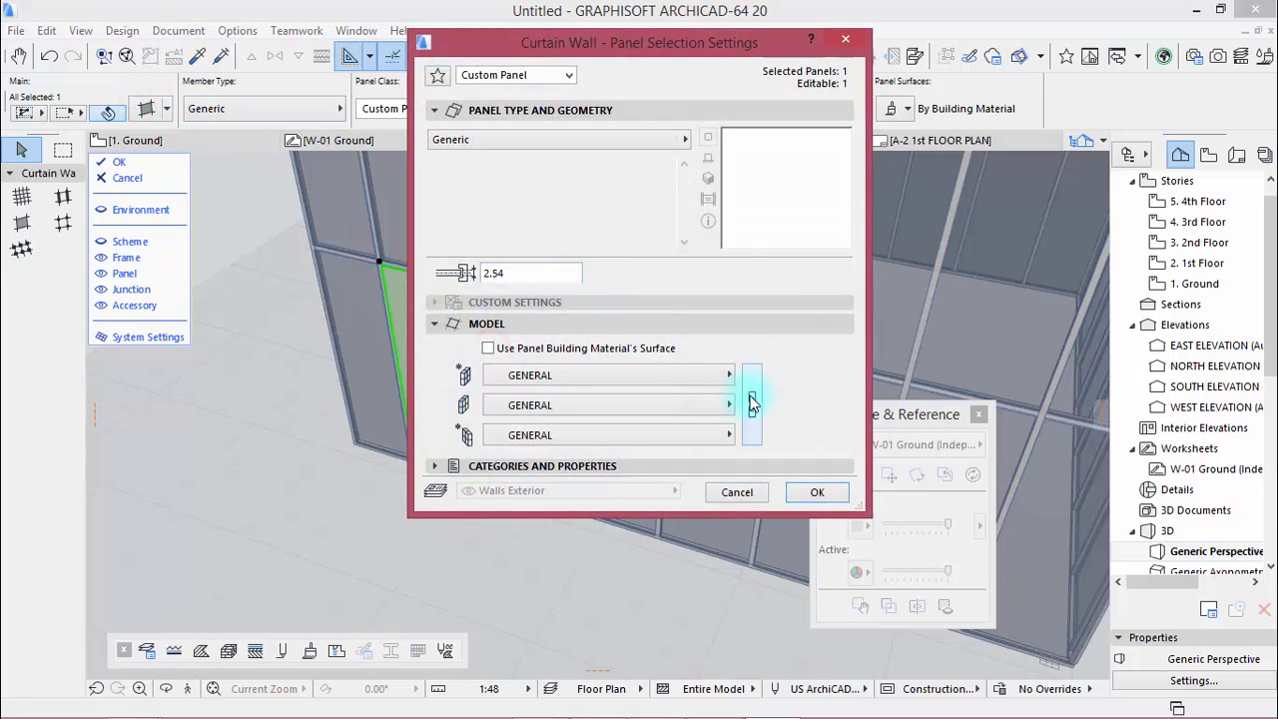
left_click(736, 374)
scroll(765, 371, "down", 5)
scroll(774, 375, "up", 3)
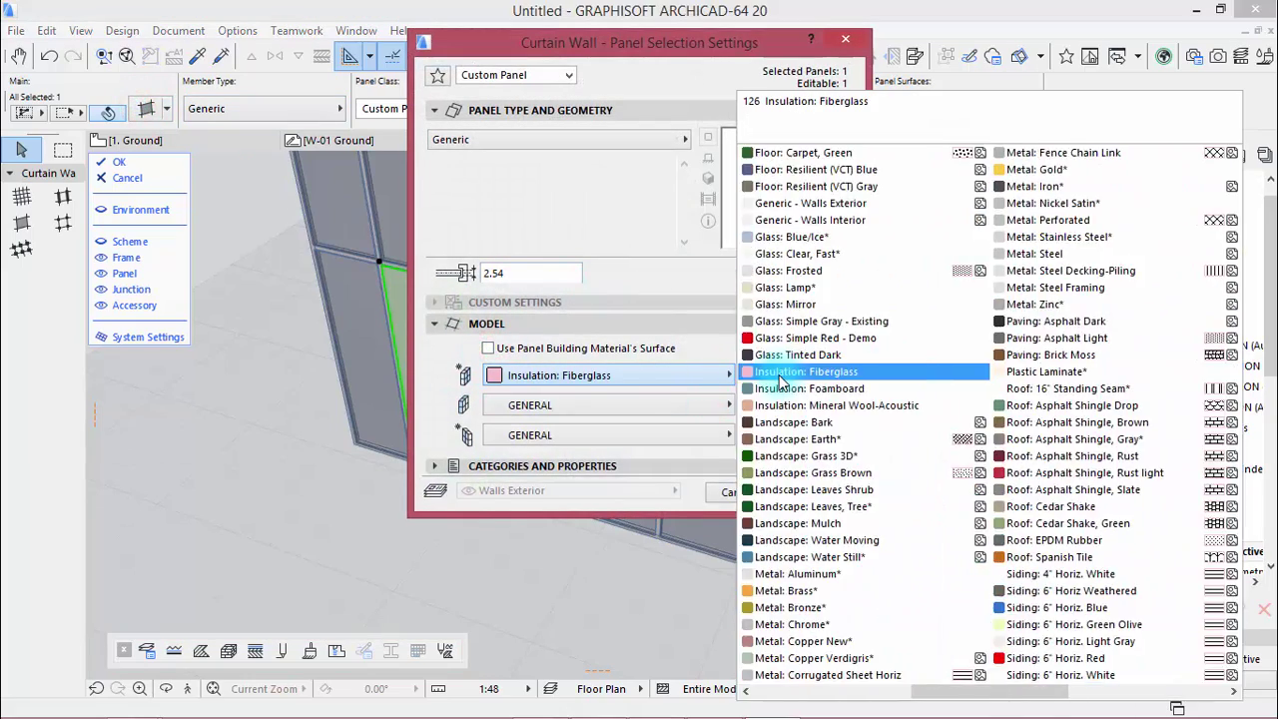
left_click(799, 237)
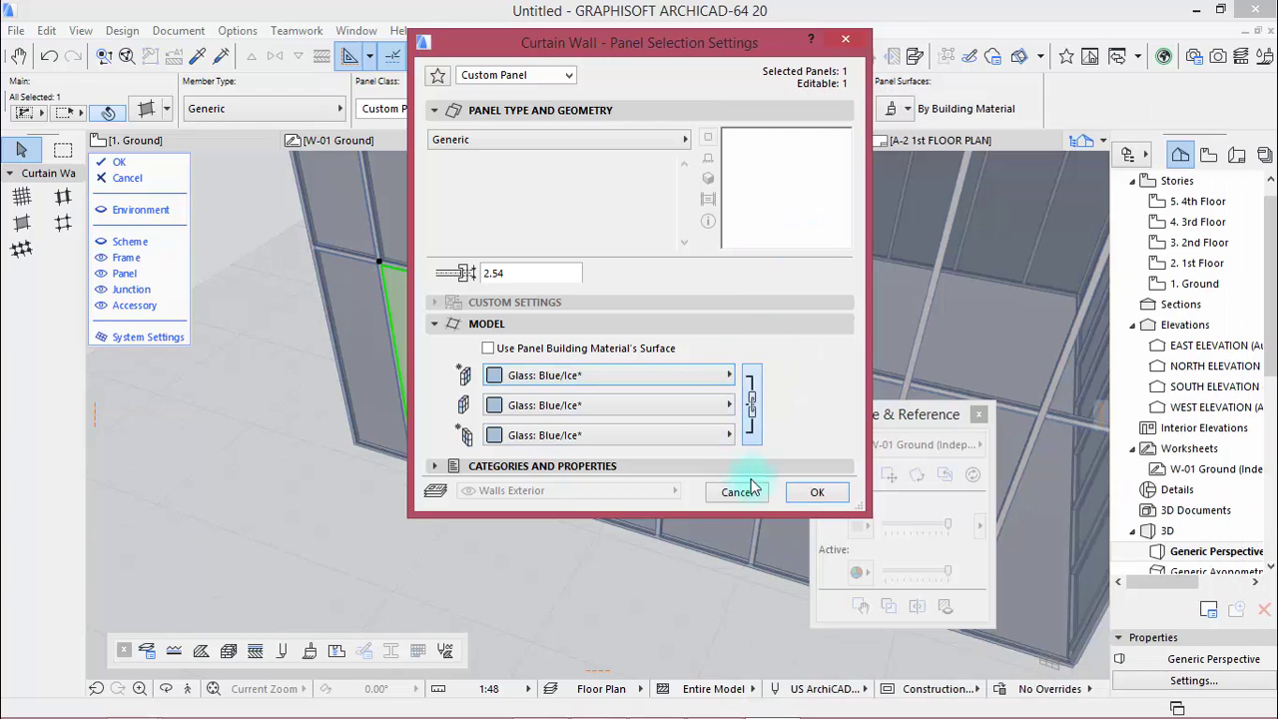
left_click(816, 493)
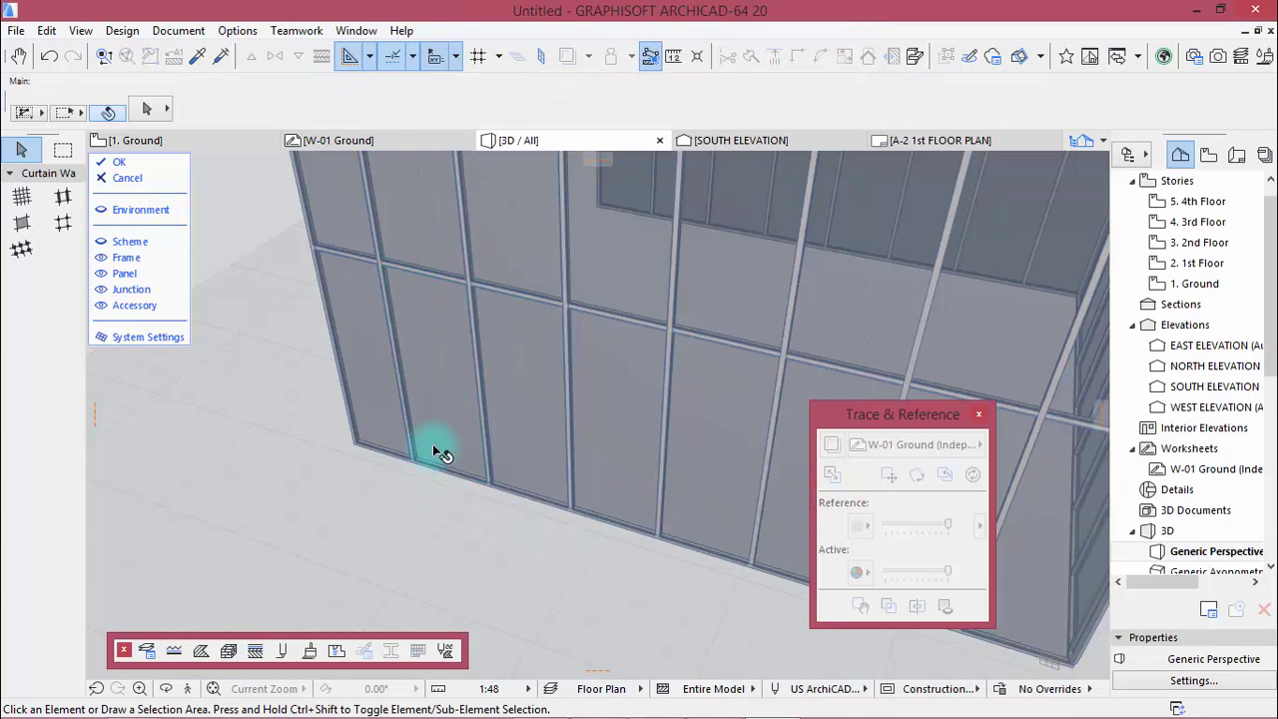
Orbit around the curtain wall box and show the surrounding building Environment again.
middle_click_drag(516, 379, 491, 395, "shift")
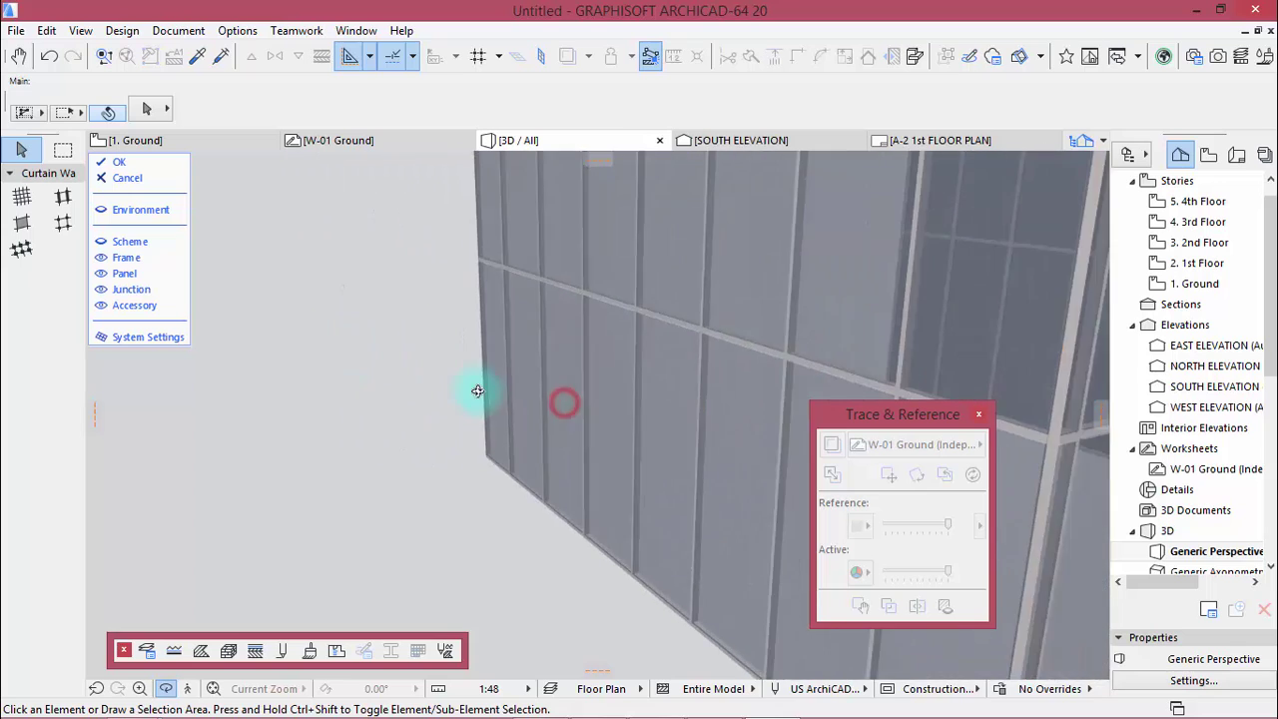
scroll(491, 395, "down", 5)
middle_click_drag(308, 385, 855, 391, "shift")
mouse_move(781, 305)
middle_mouse_down("shift")
mouse_move(425, 296)
mouse_move(382, 388)
middle_mouse_up("shift")
scroll(782, 342, "up", 3)
scroll(773, 349, "up", 3)
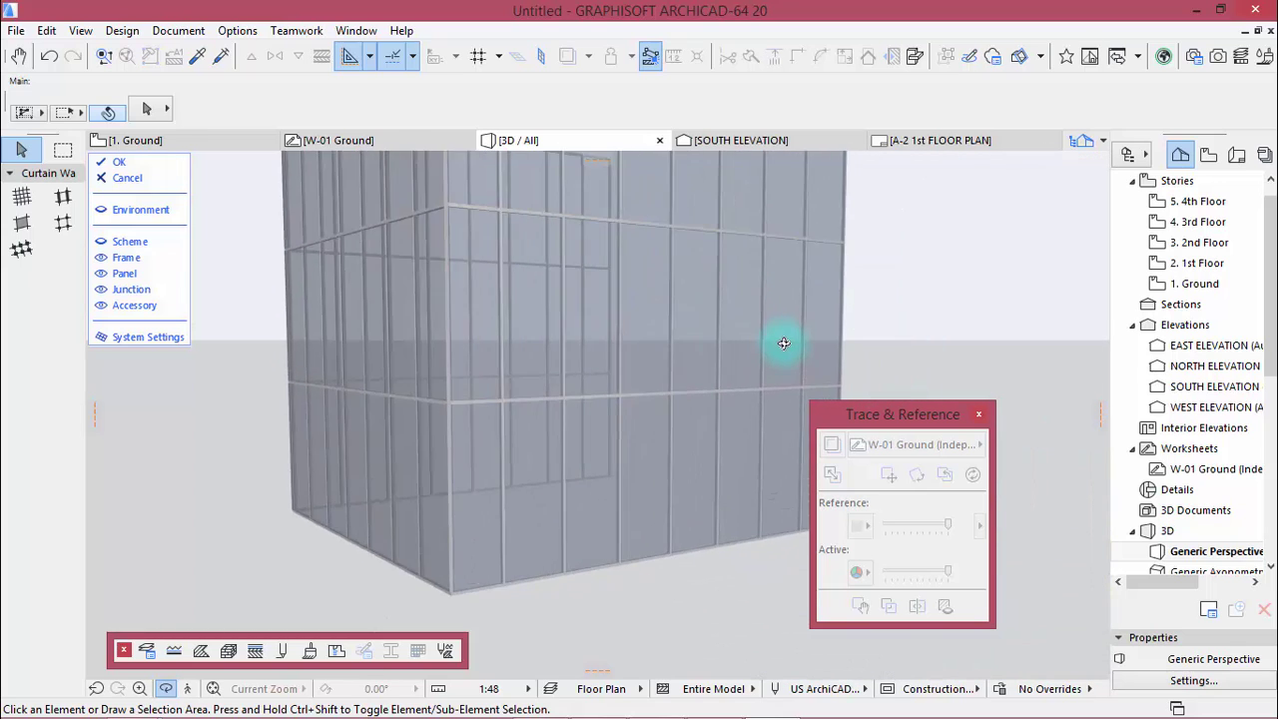
mouse_move(773, 348)
middle_mouse_down("shift")
mouse_move(392, 338)
mouse_move(833, 479)
middle_mouse_up("shift")
scroll(748, 394, "up", 2)
scroll(746, 398, "up", 3)
left_click(108, 210)
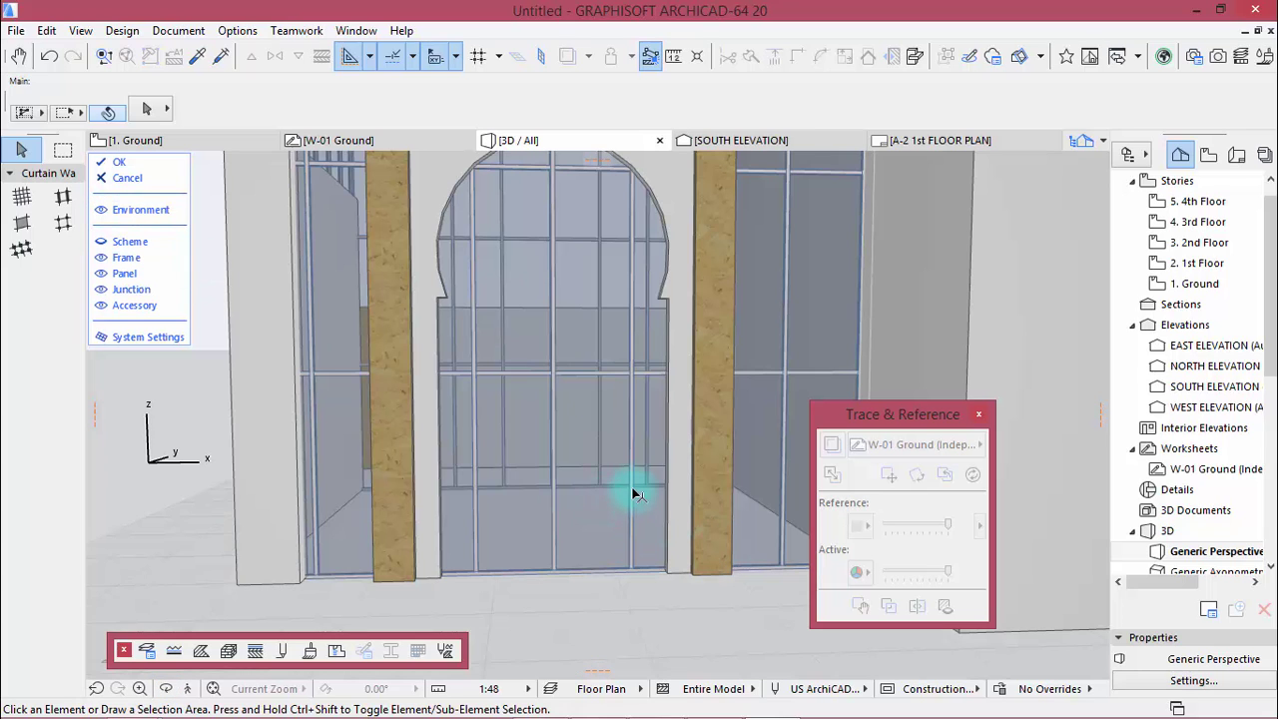
Shift two entrance mullions sideways and delete the vertical mullion in the lower opening.
scroll(641, 476, "up", 2)
scroll(639, 478, "up", 1)
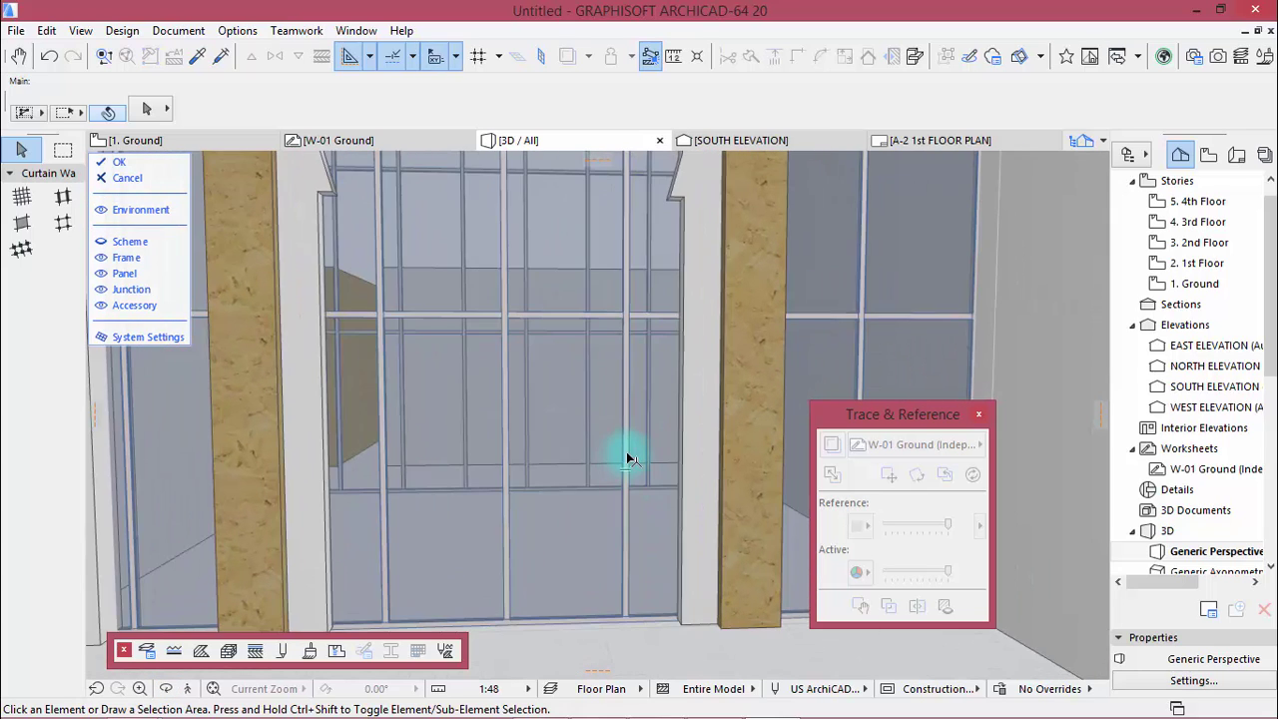
left_click(626, 455)
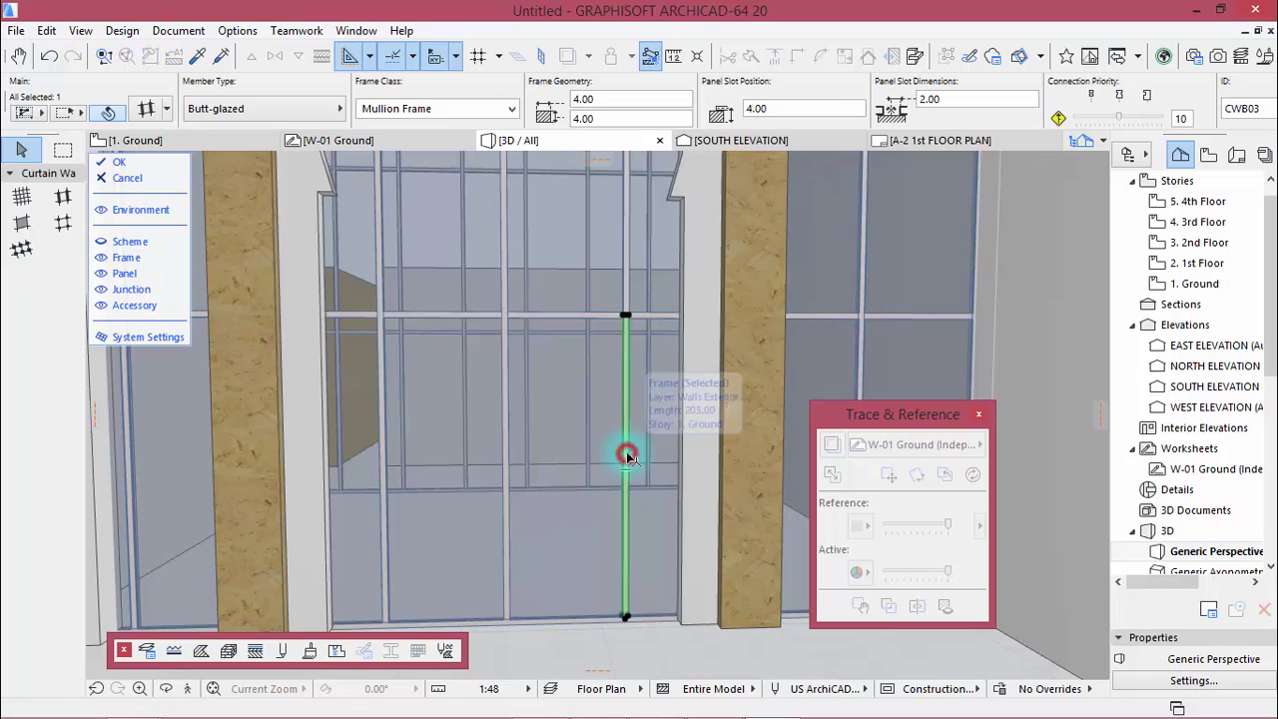
left_click(626, 319)
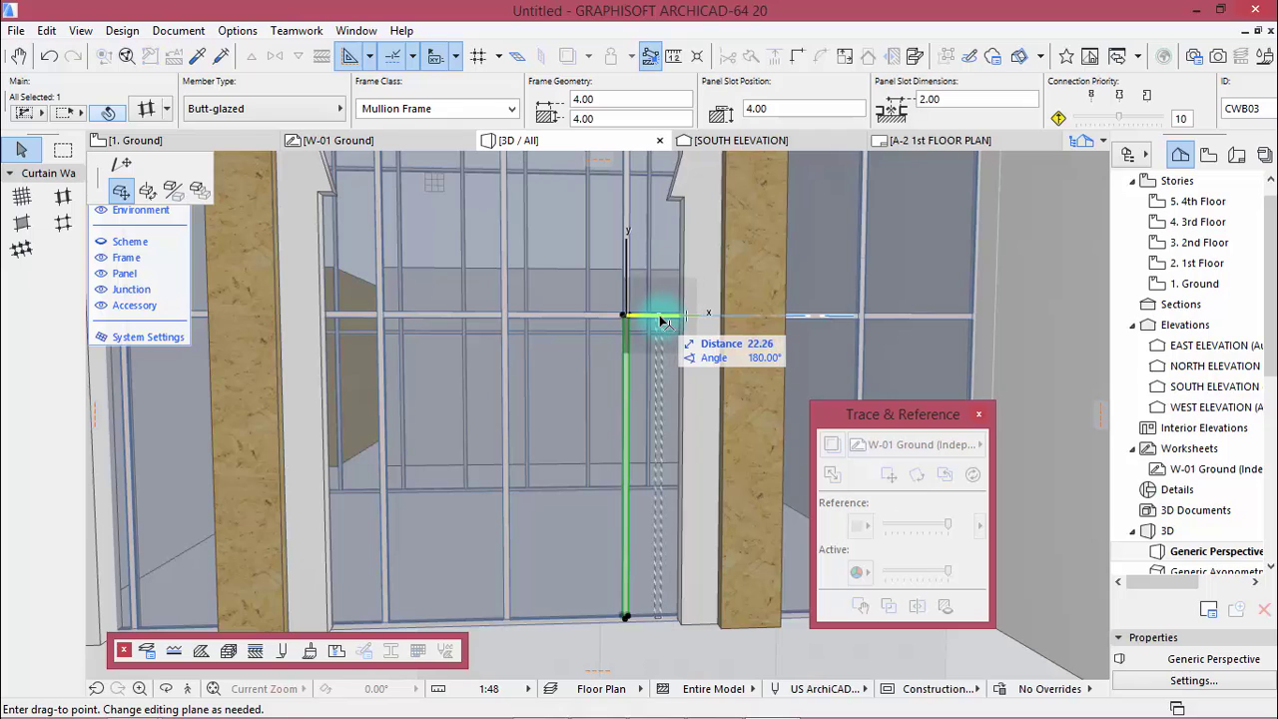
left_click(661, 320)
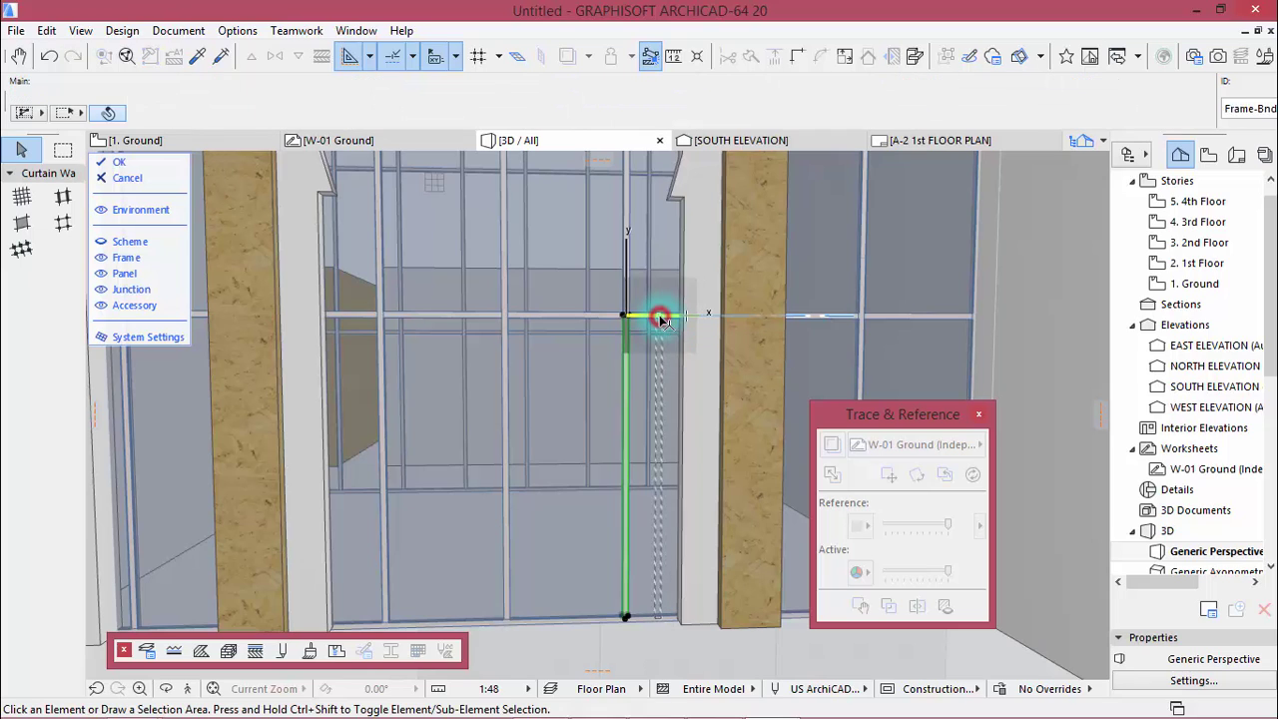
left_click(382, 338)
left_click(383, 318)
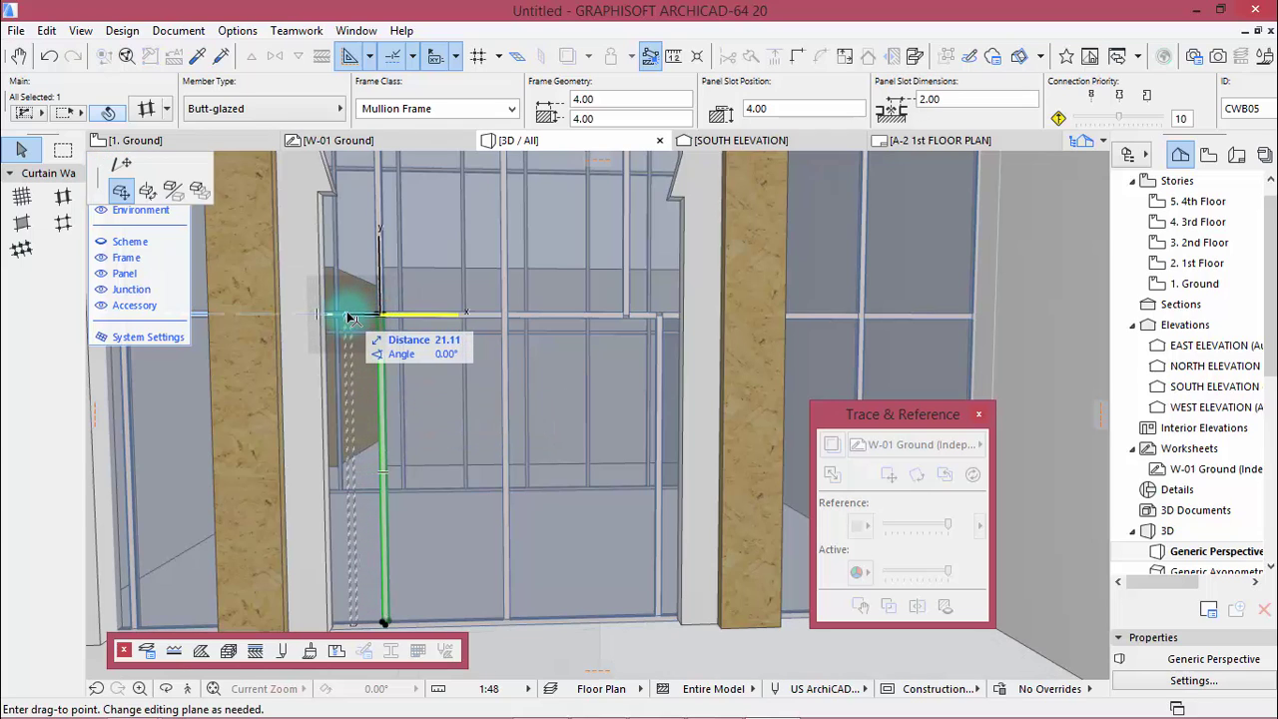
left_click(347, 318)
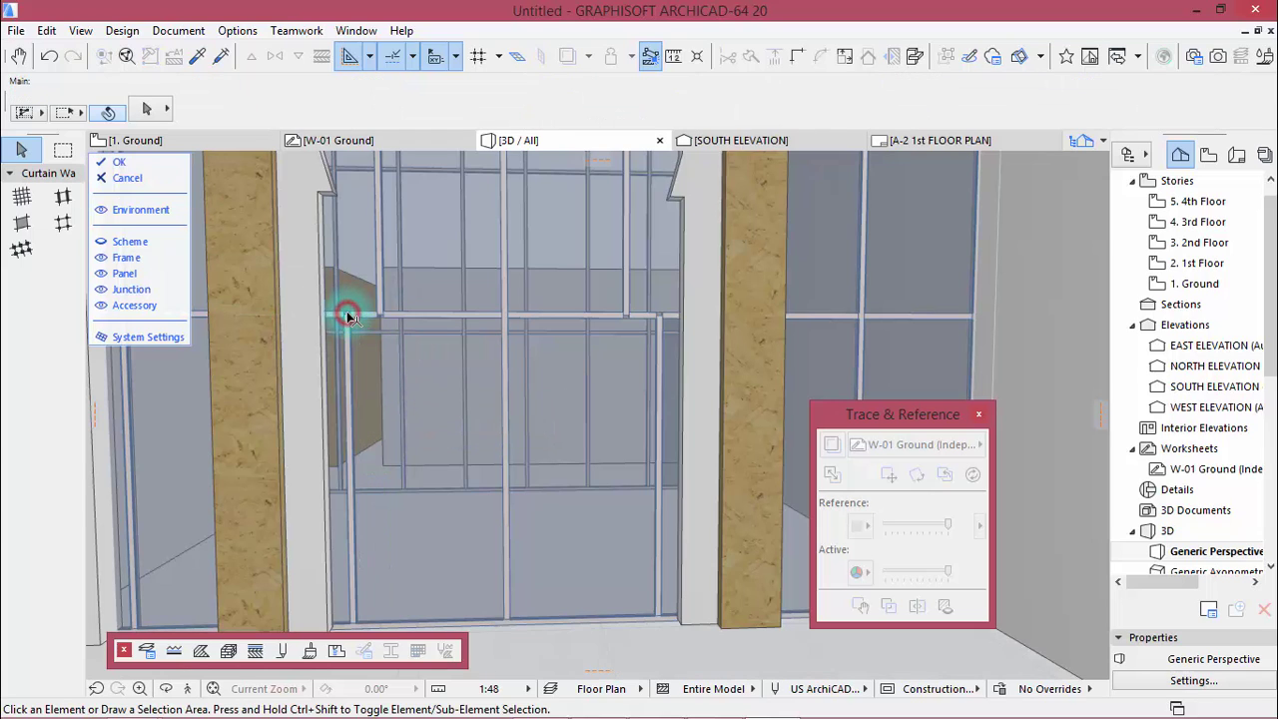
left_click(504, 417)
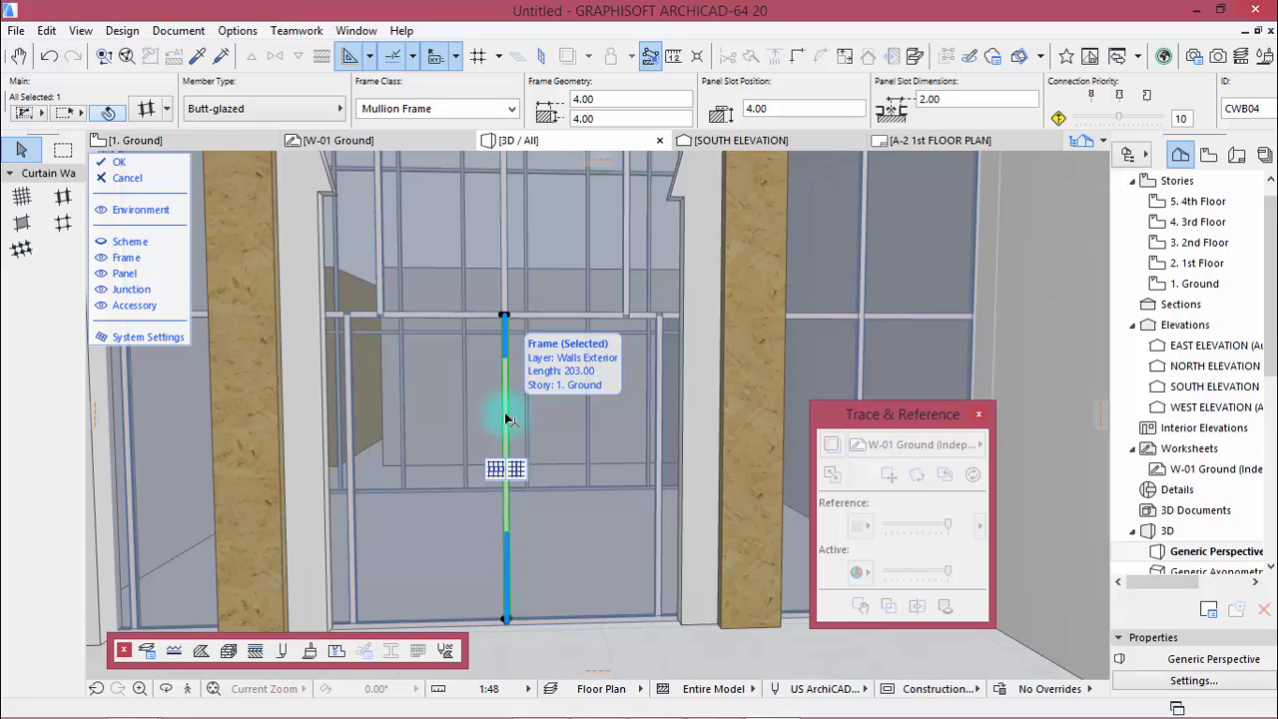
key("Delete")
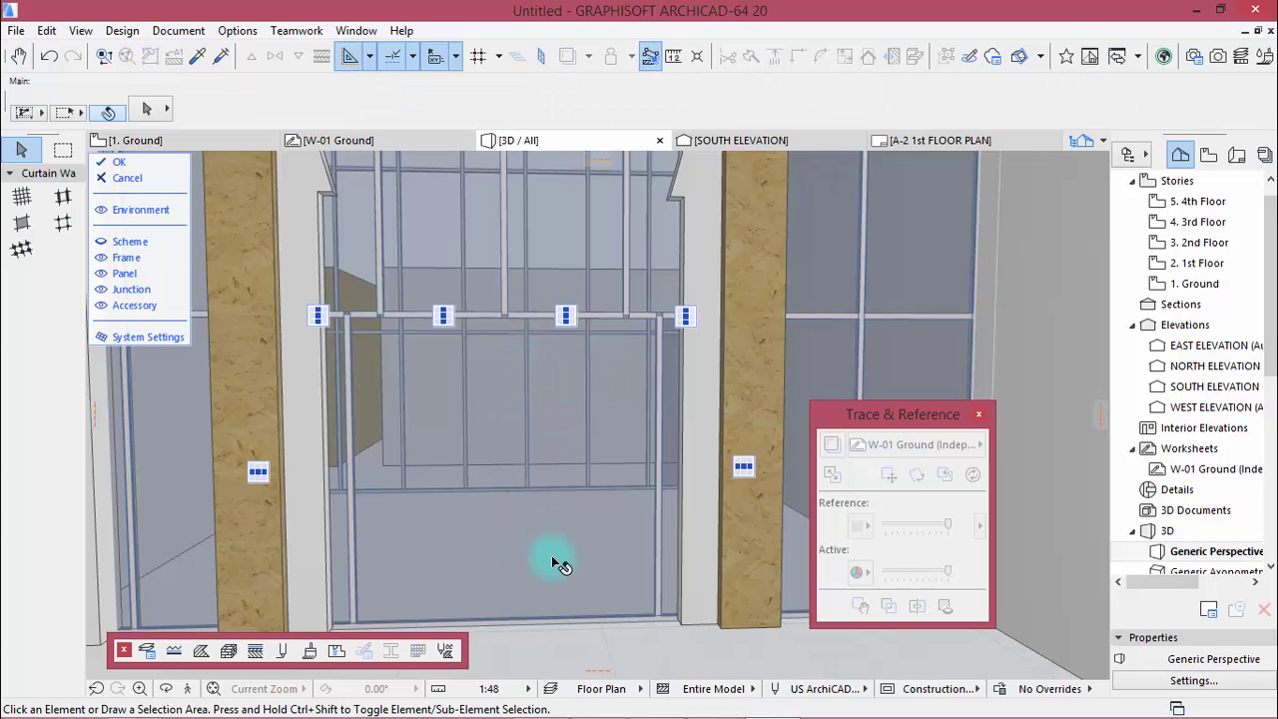
Orbit around the reworked arched entrance, leave curtain wall editing, and deselect to review the building.
left_click(560, 567)
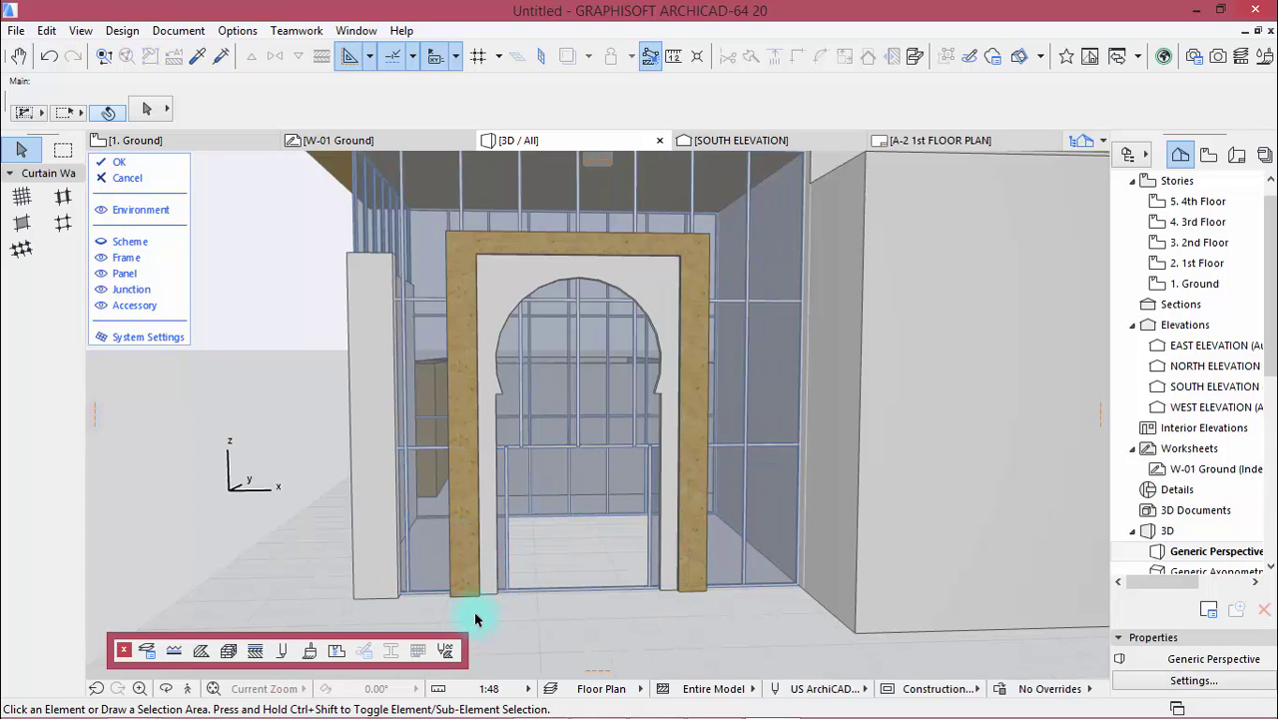
scroll(334, 490, "down", 3)
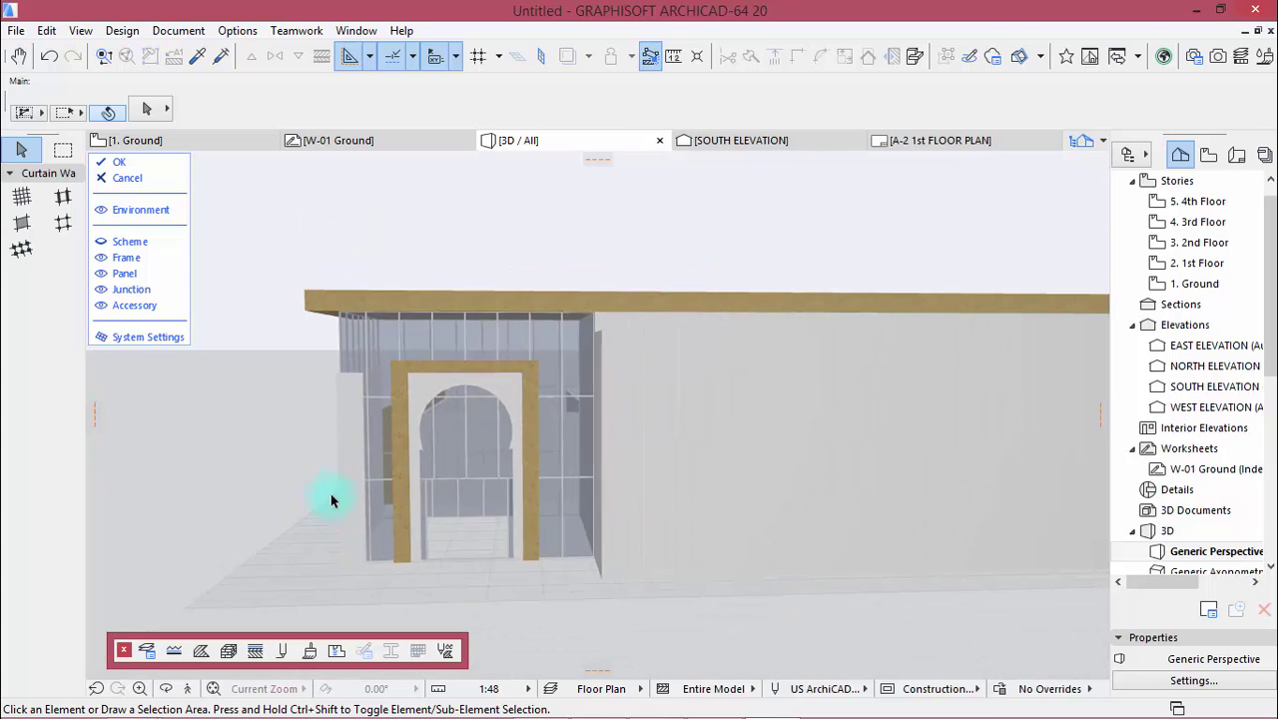
mouse_move(394, 442)
middle_mouse_down("shift")
mouse_move(509, 464)
mouse_move(594, 457)
middle_mouse_up("shift")
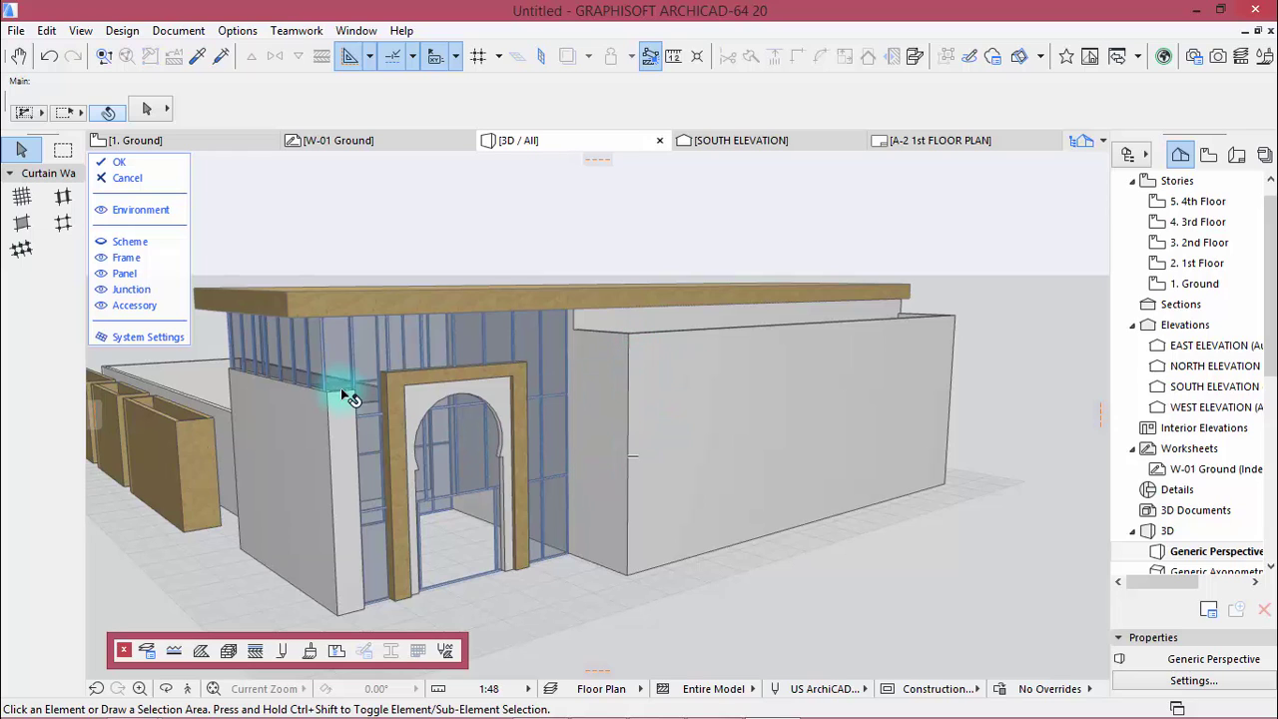
left_click(144, 163)
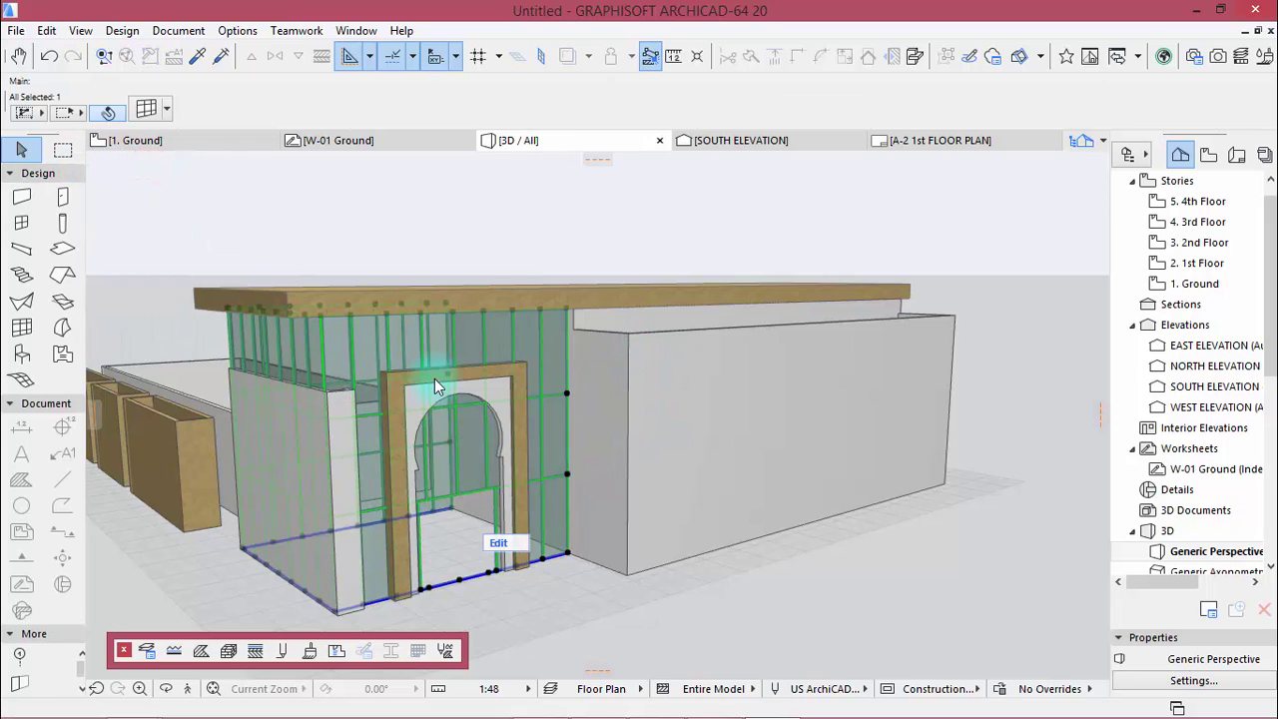
left_click(648, 610)
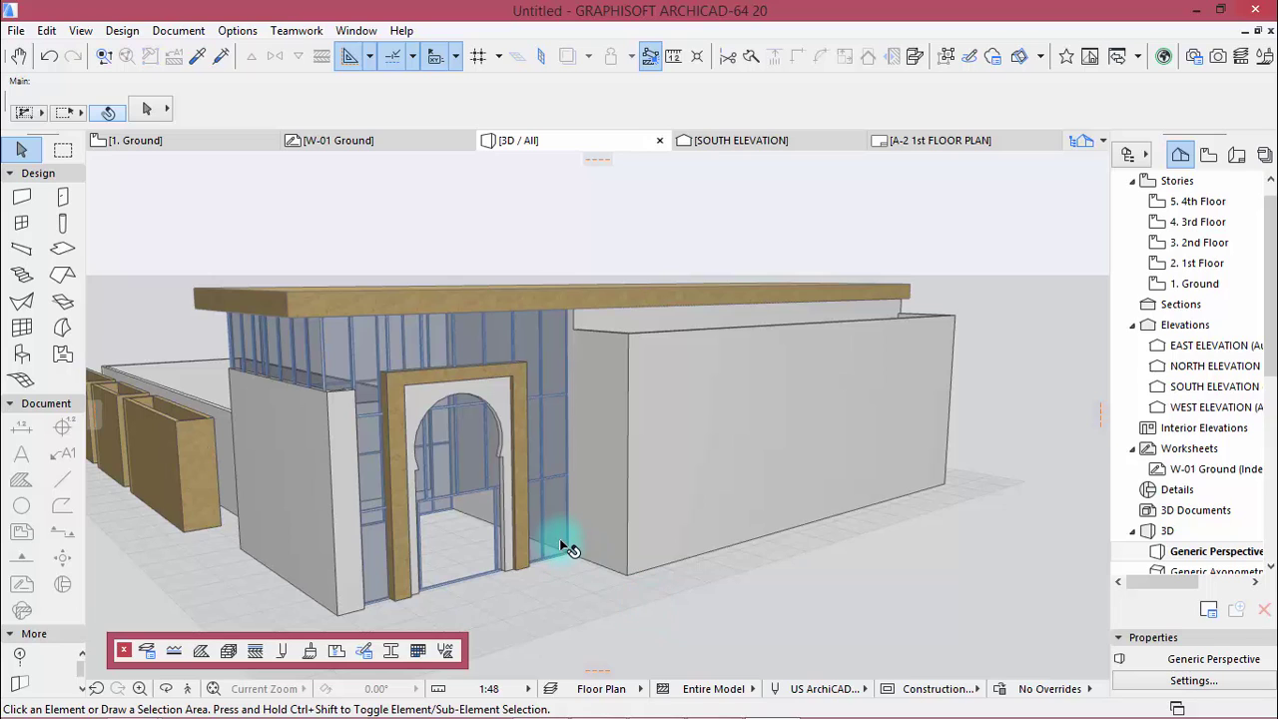
scroll(562, 537, "up", 3)
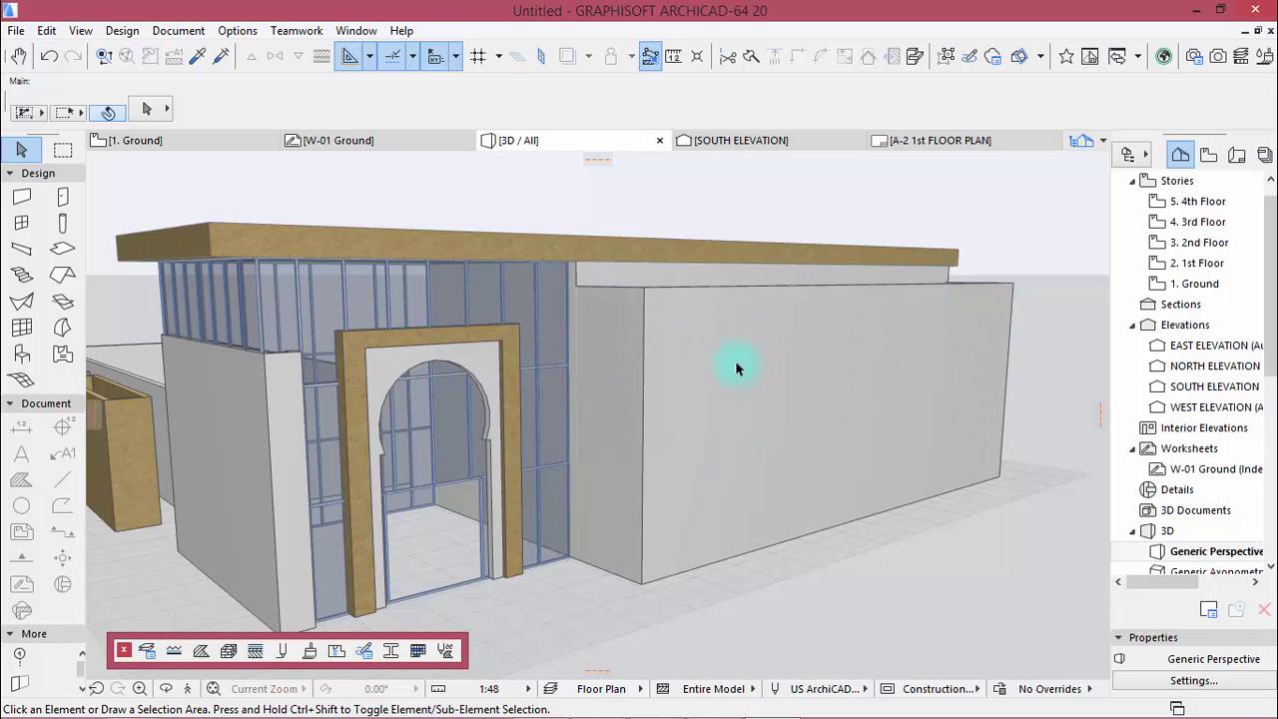
scroll(827, 413, "down", 4)
scroll(793, 375, "up", 2)
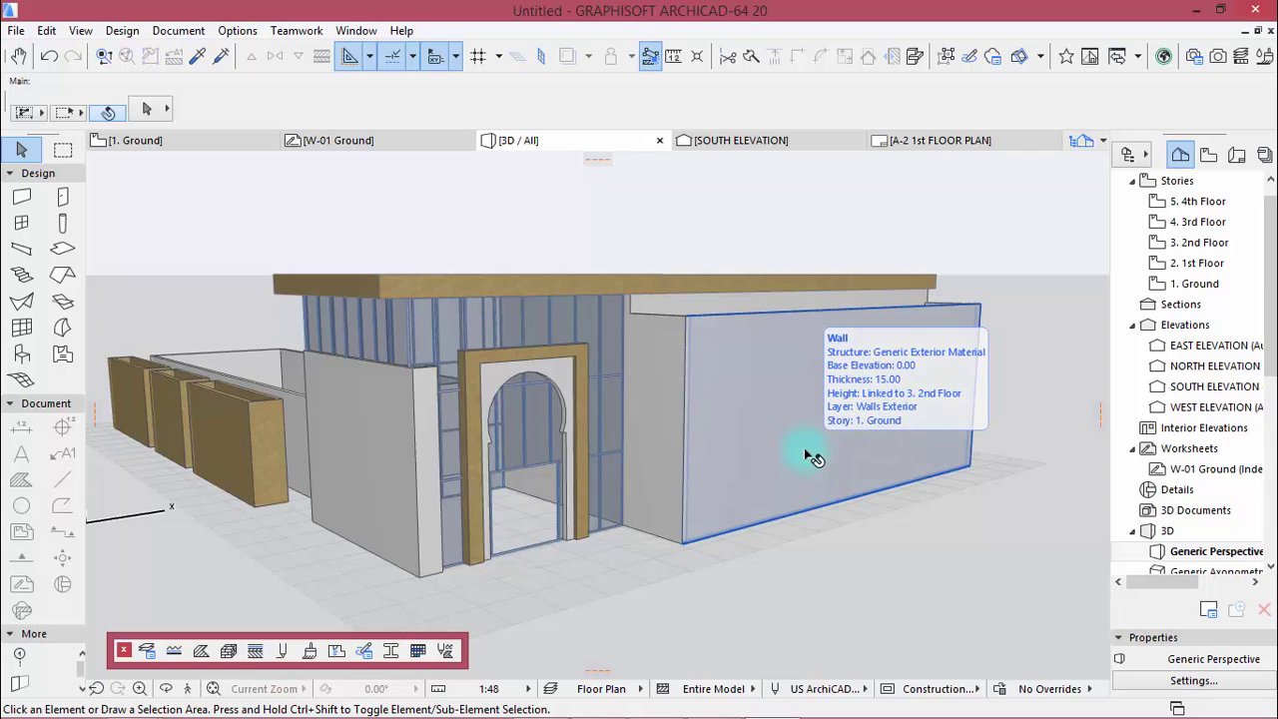
Switch to the floor plan and open the 3. 2nd Floor story.
key("F2")
scroll(505, 522, "down", 3)
scroll(433, 499, "down", 2)
scroll(359, 482, "down", 2)
scroll(733, 520, "up", 2)
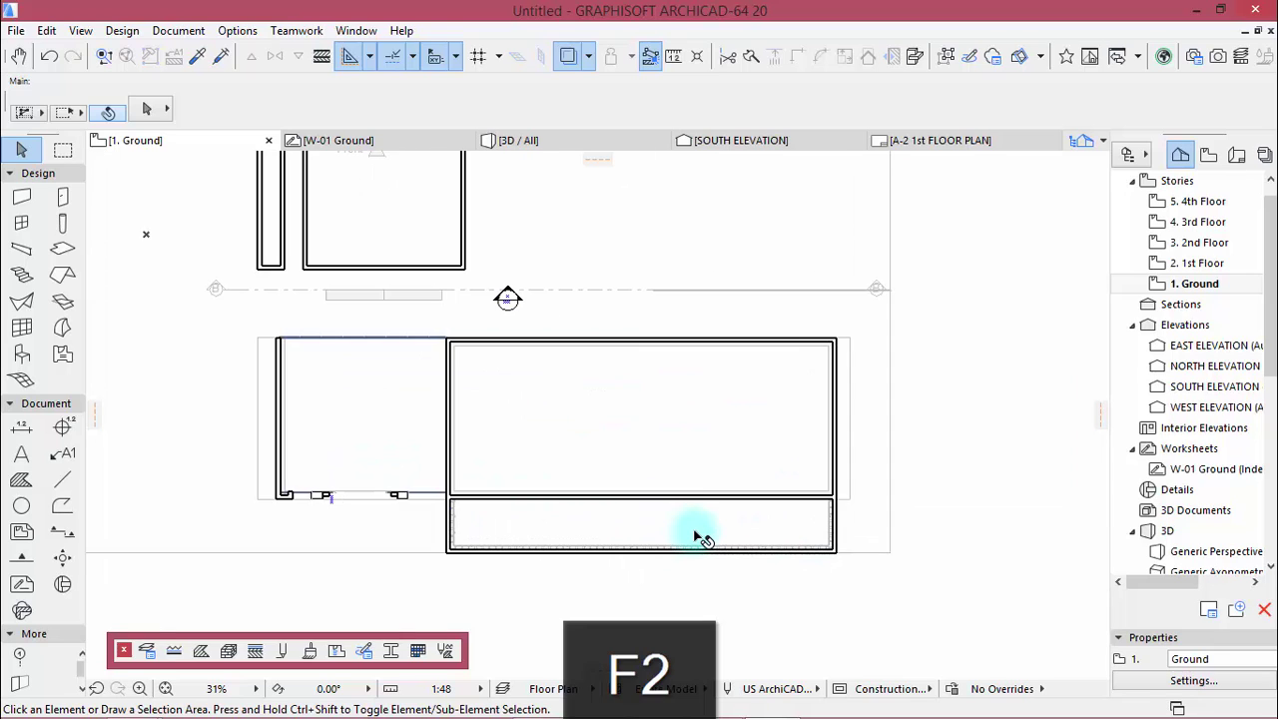
scroll(776, 534, "up", 2)
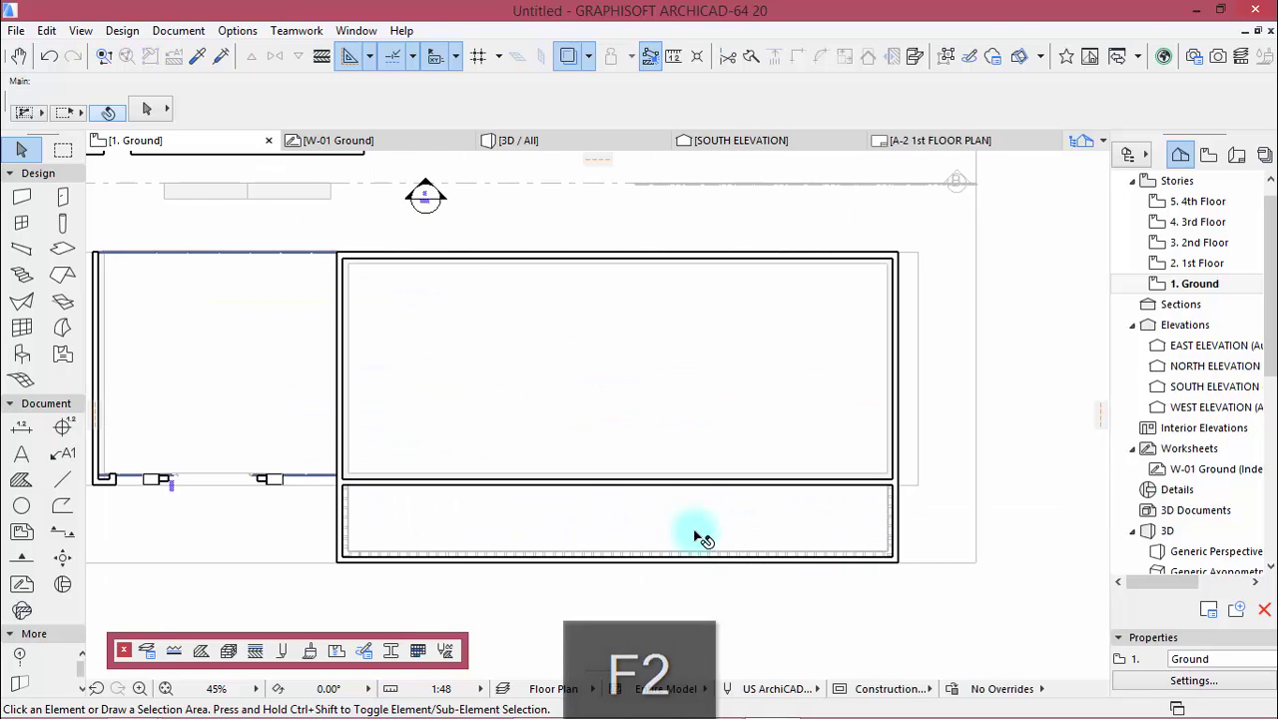
double_click(1202, 245)
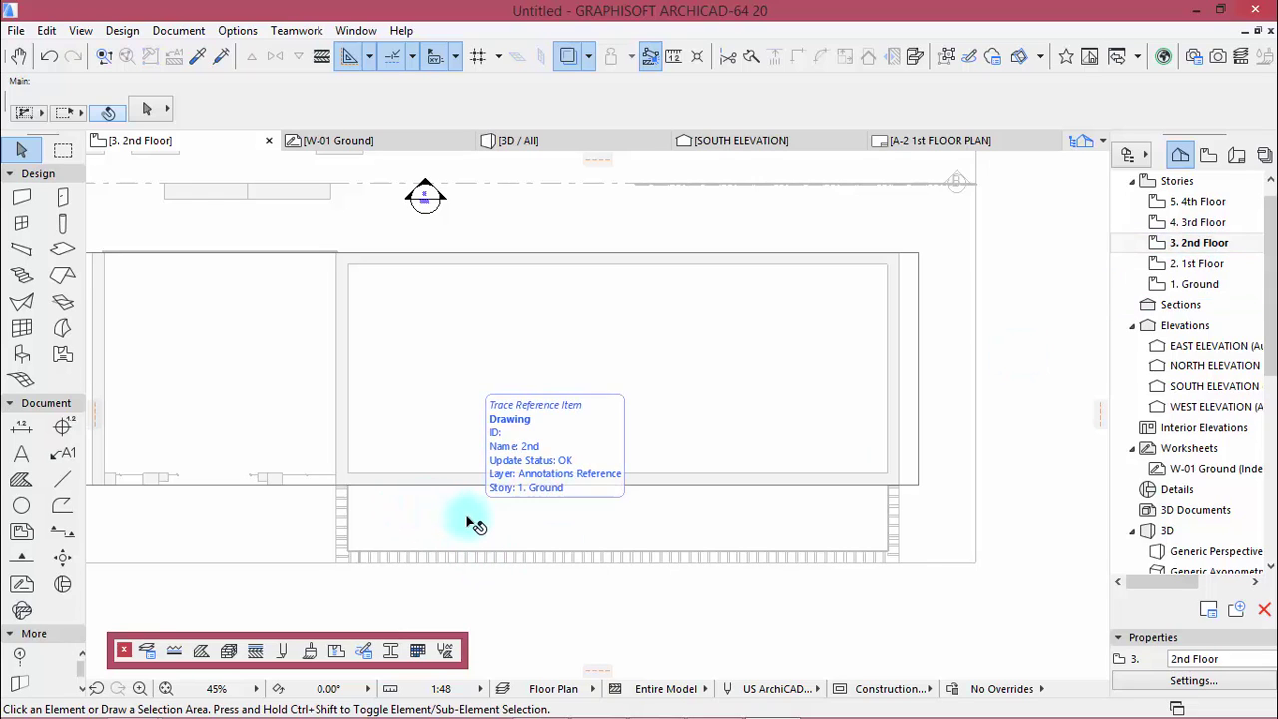
scroll(470, 513, "up", 2)
Set the Slab tool defaults to Color: White Glossy on all surfaces with a -50 offset.
left_click(57, 248)
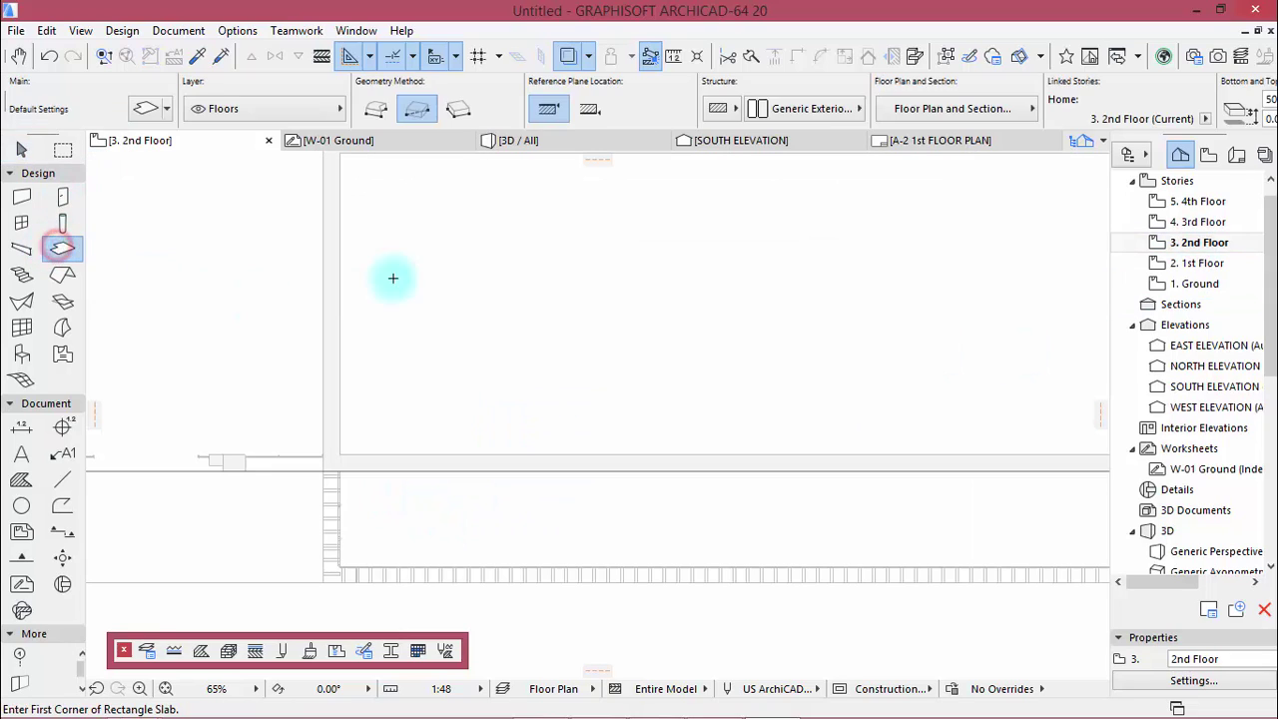
scroll(195, 195, "down", 3)
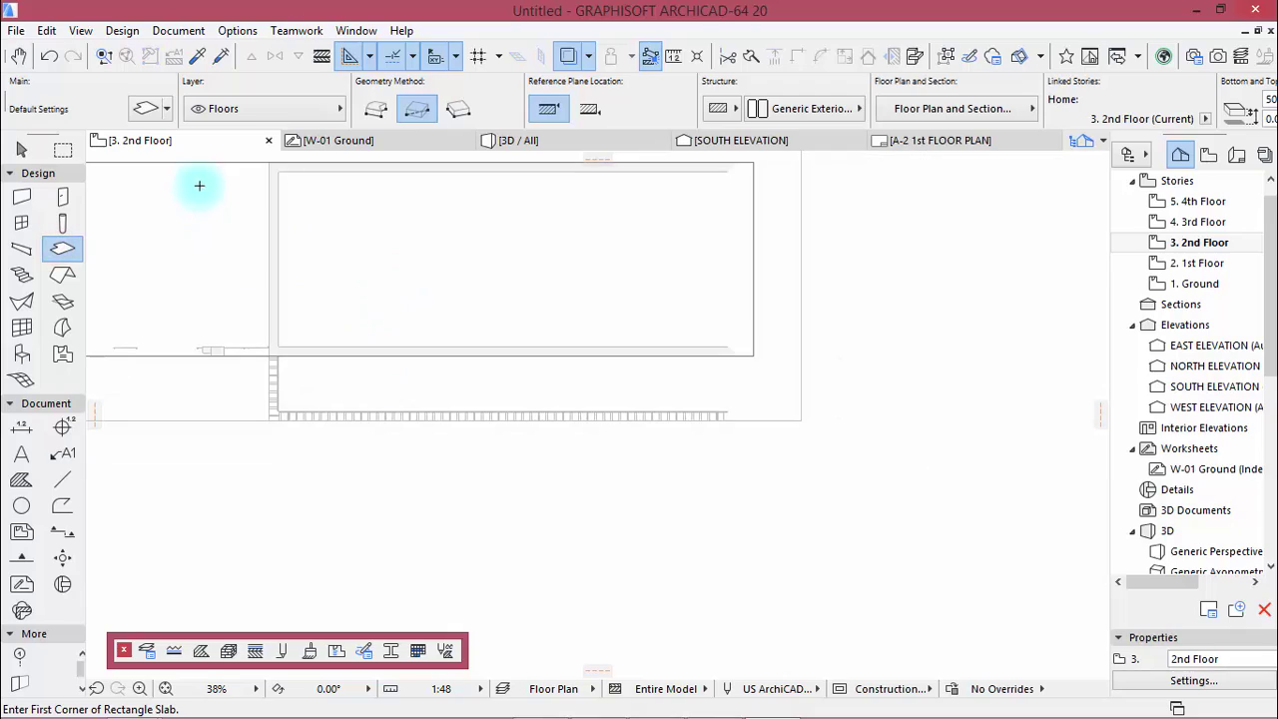
left_click(146, 106)
left_click(647, 509)
scroll(786, 507, "up", 1)
scroll(784, 494, "up", 1)
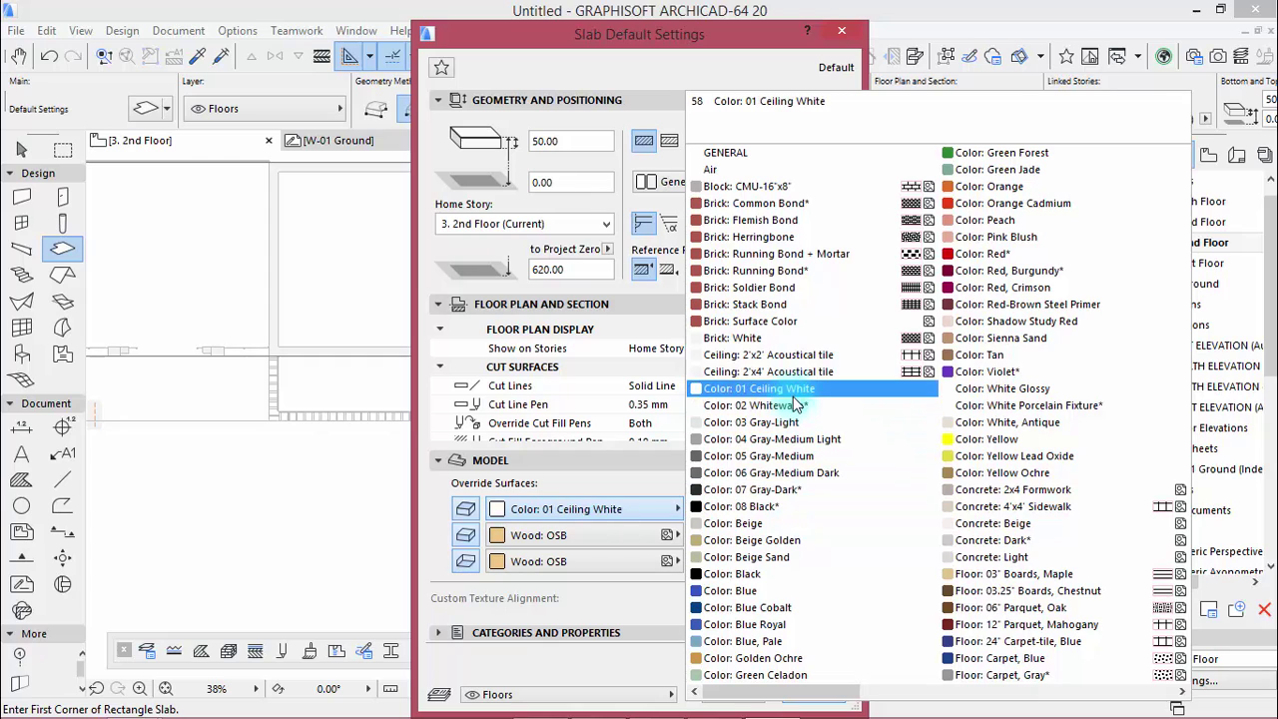
left_click(994, 387)
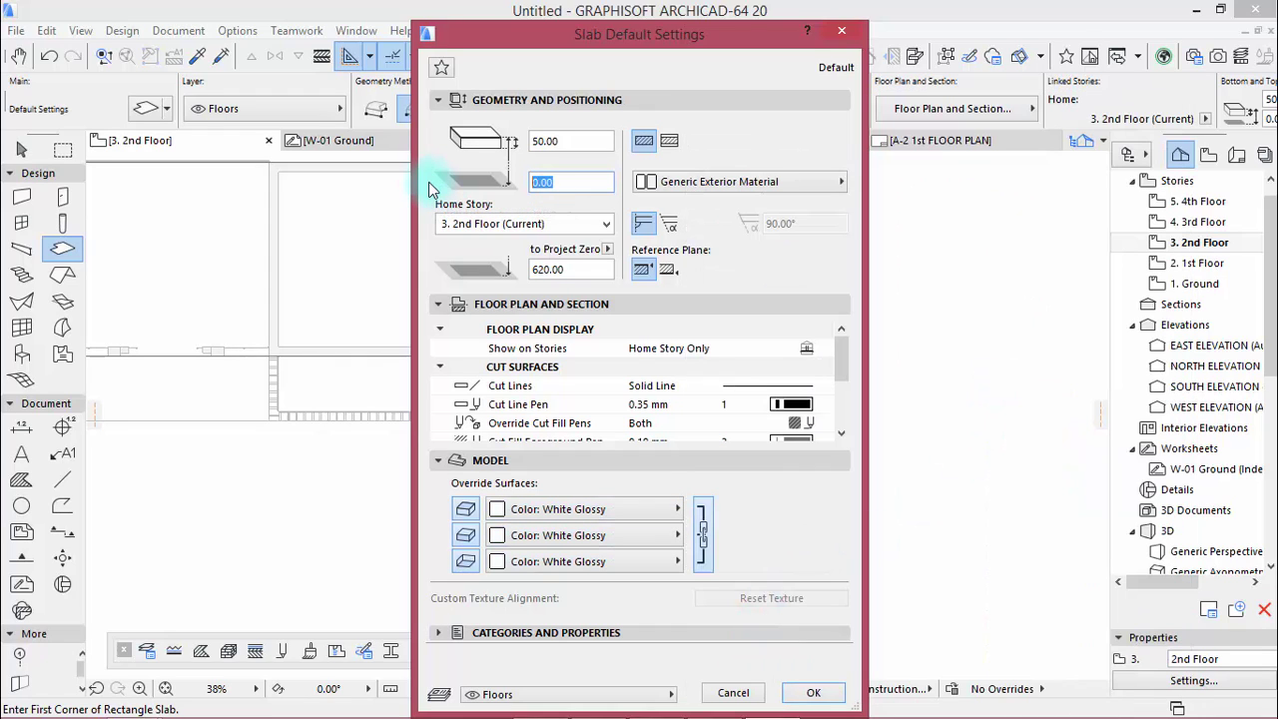
type("-50")
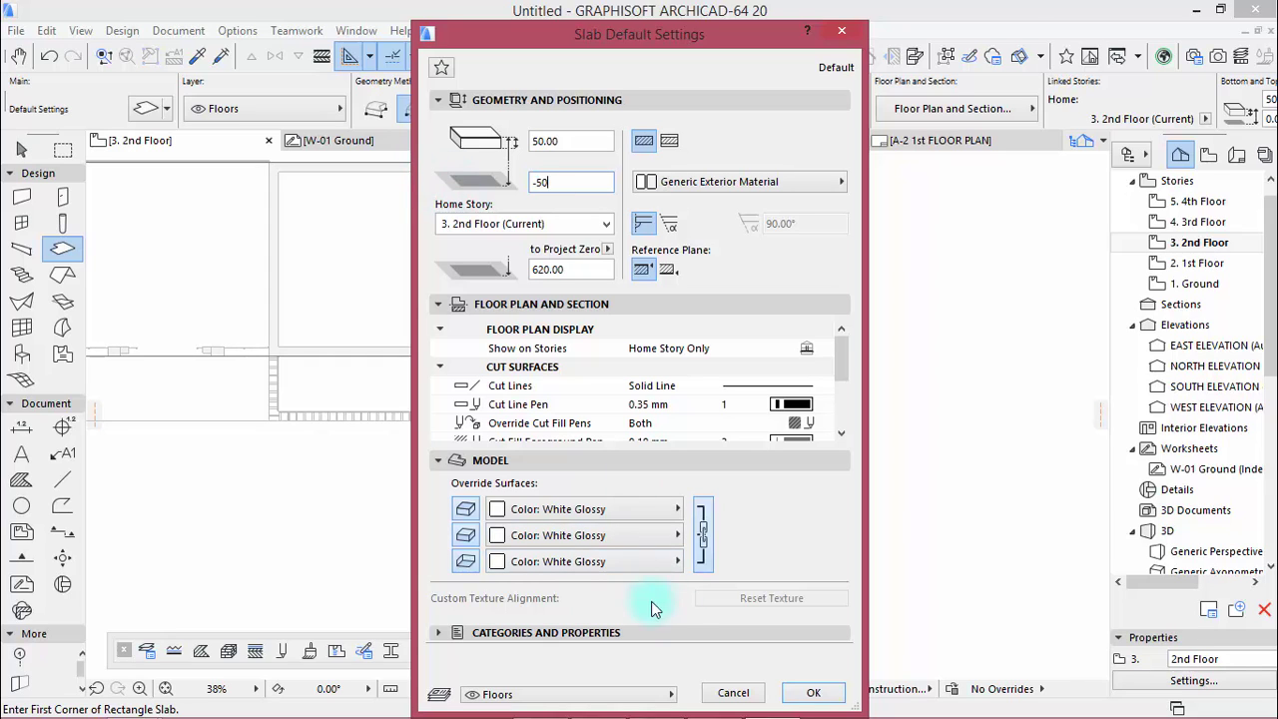
left_click(817, 691)
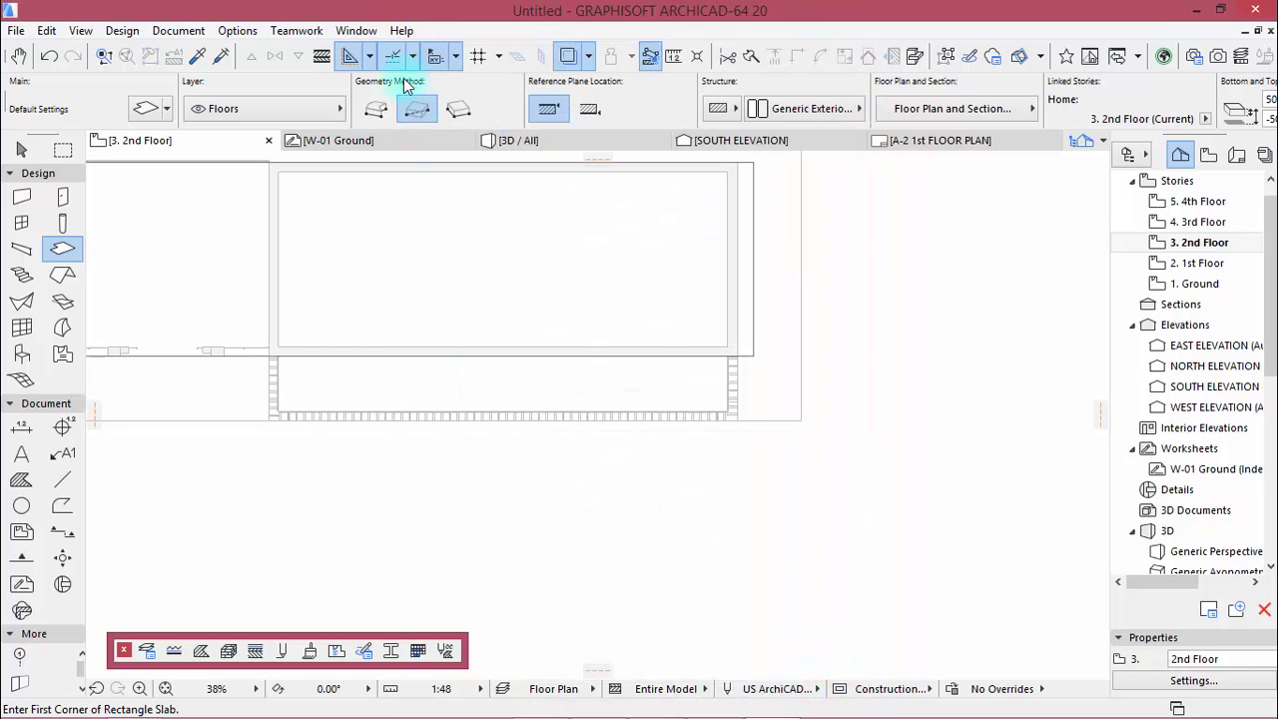
Trace the 1. Ground story below the 2nd Floor plan, then return to the 3D view.
left_click(587, 58)
left_click(825, 212)
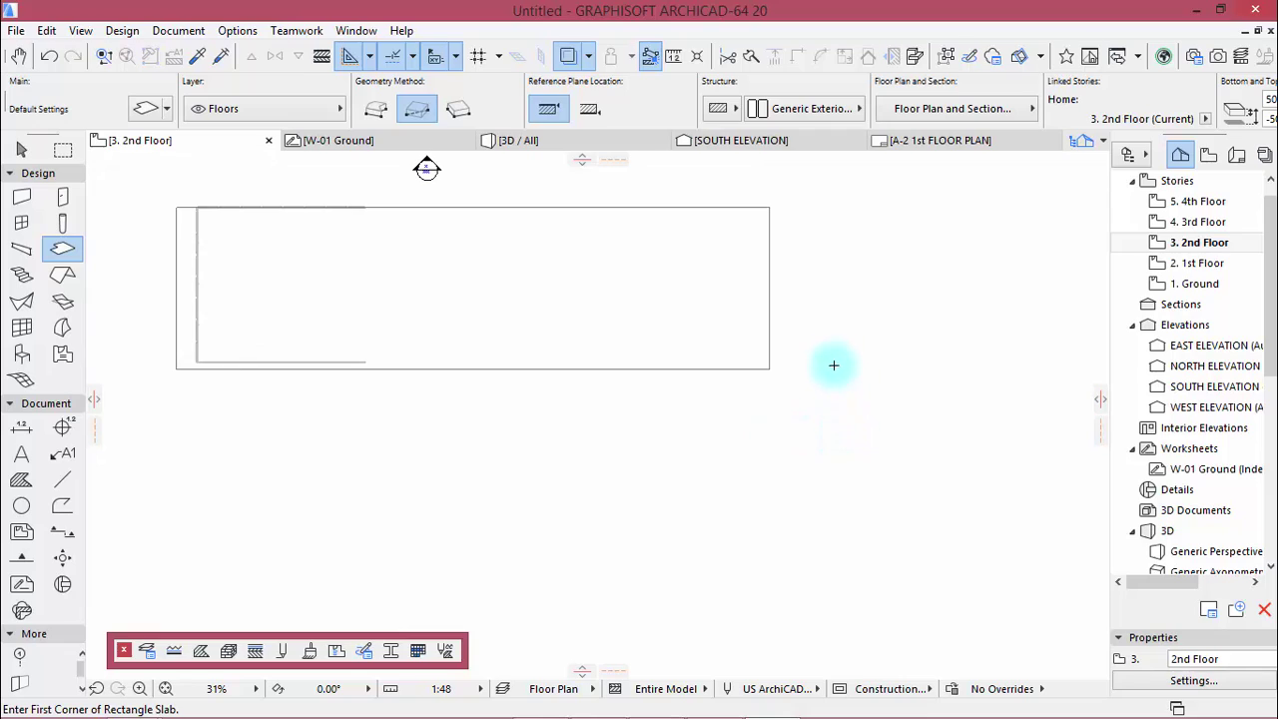
scroll(677, 324, "up", 1)
left_click(589, 57)
left_click(697, 87)
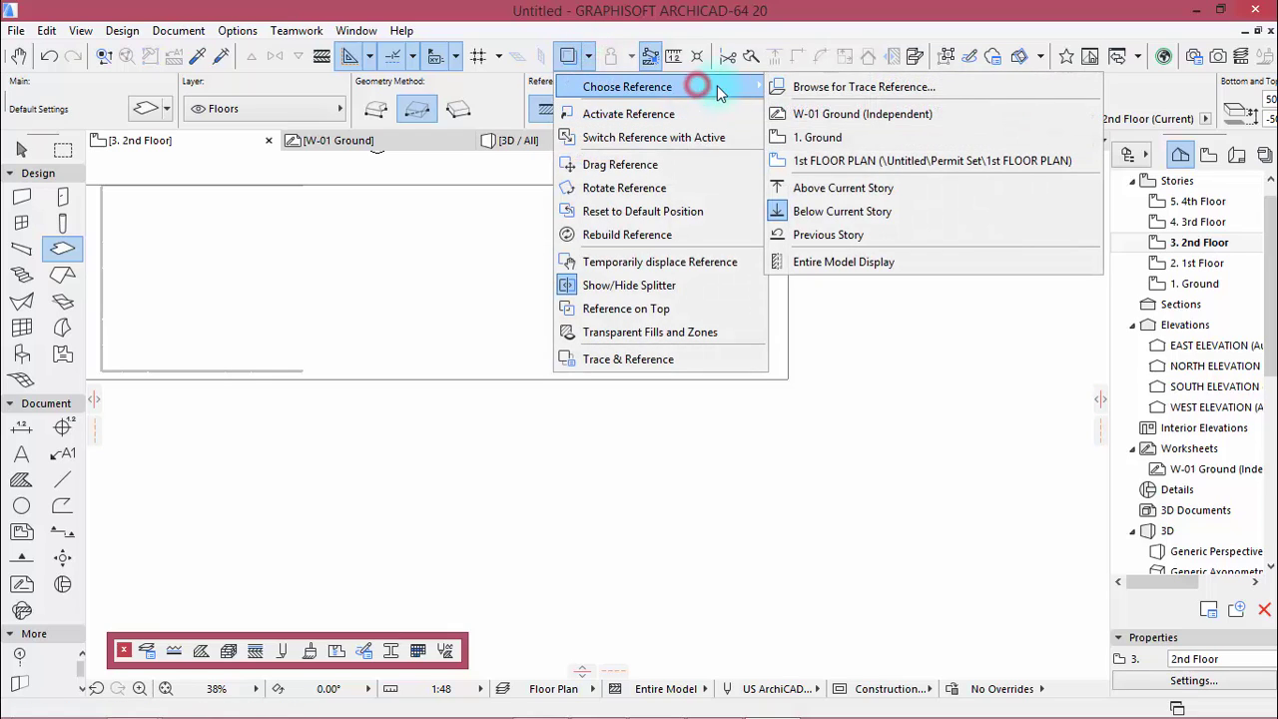
left_click(827, 136)
scroll(477, 414, "up", 2)
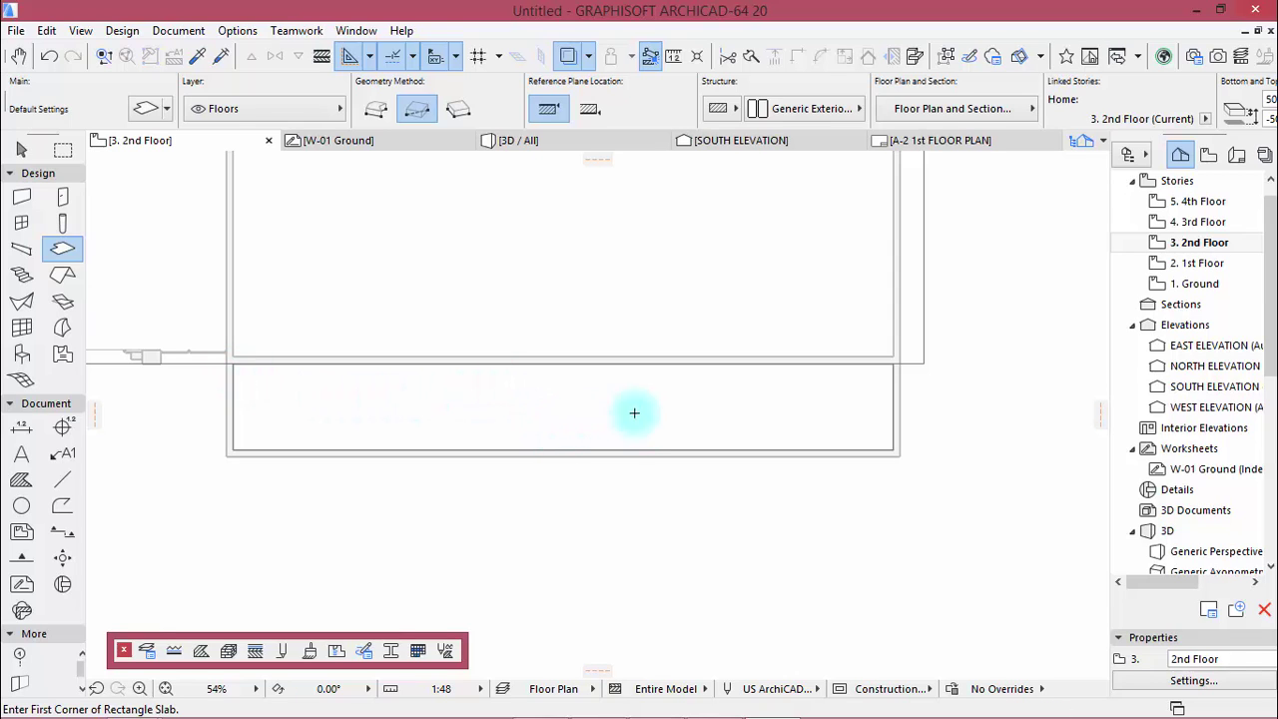
key("F3")
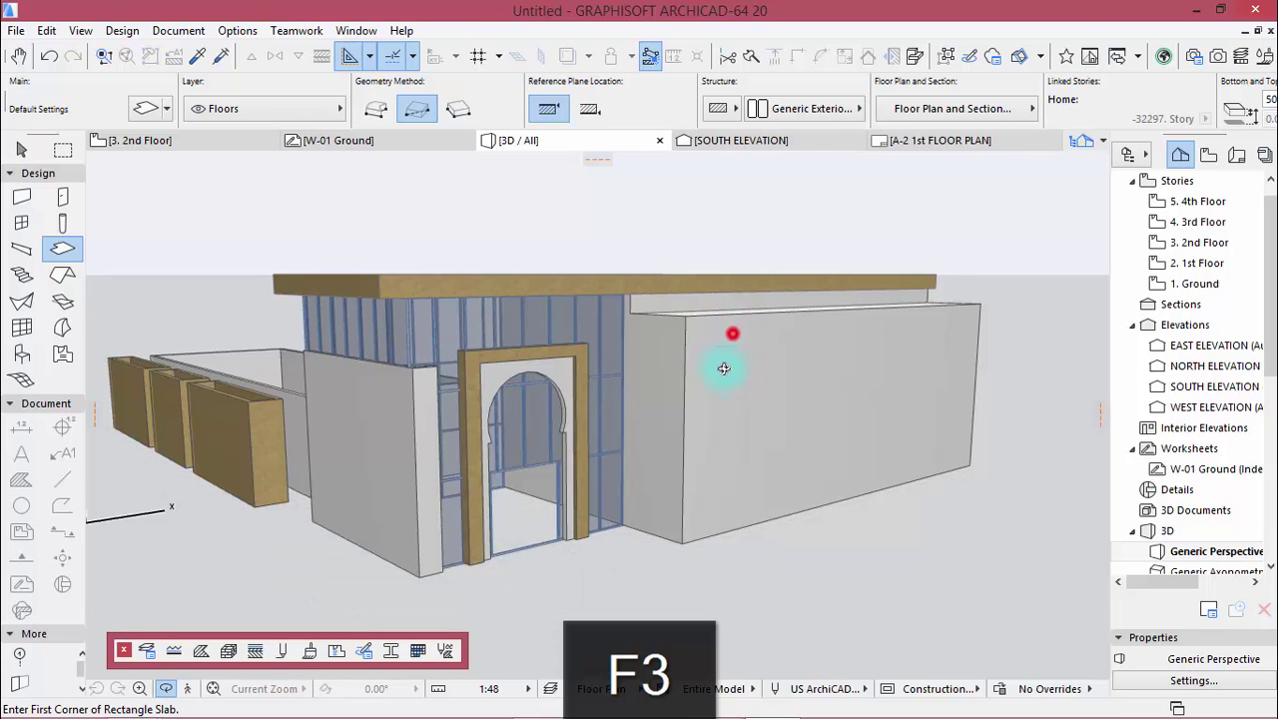
mouse_move(725, 371)
middle_mouse_down("shift")
mouse_move(747, 320)
mouse_move(713, 309)
mouse_move(265, 393)
mouse_move(506, 488)
middle_mouse_up("shift")
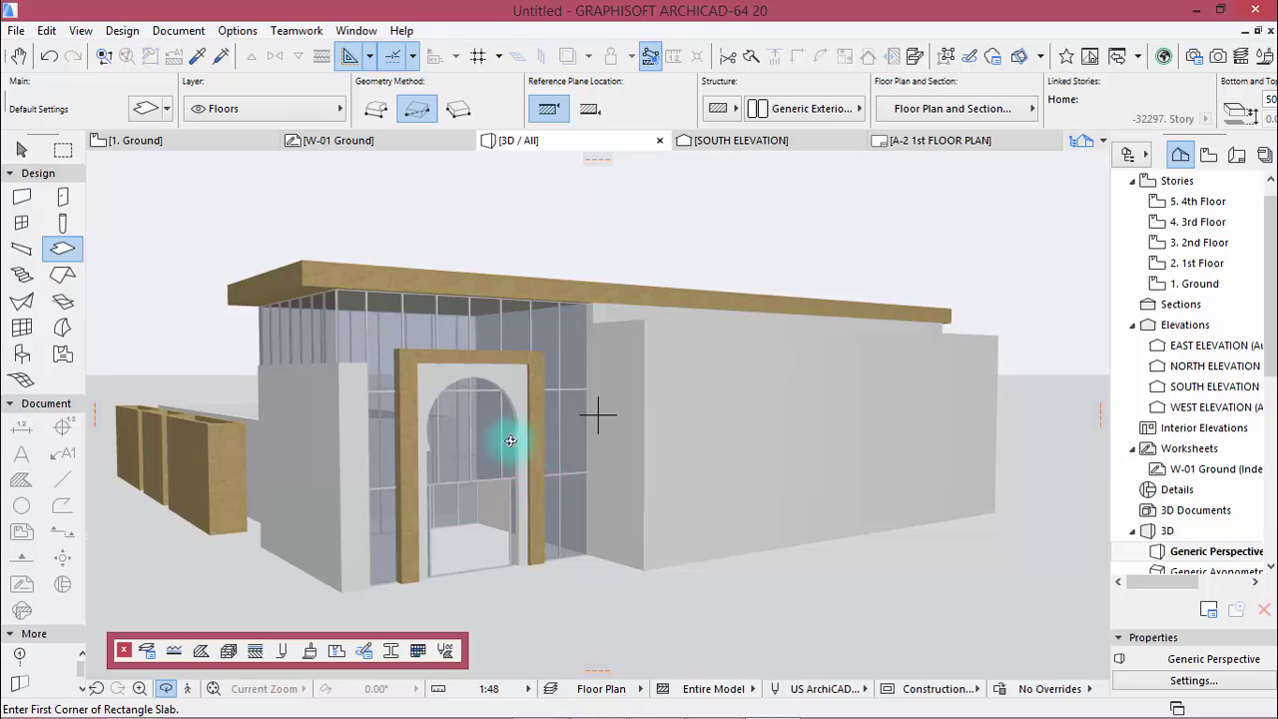